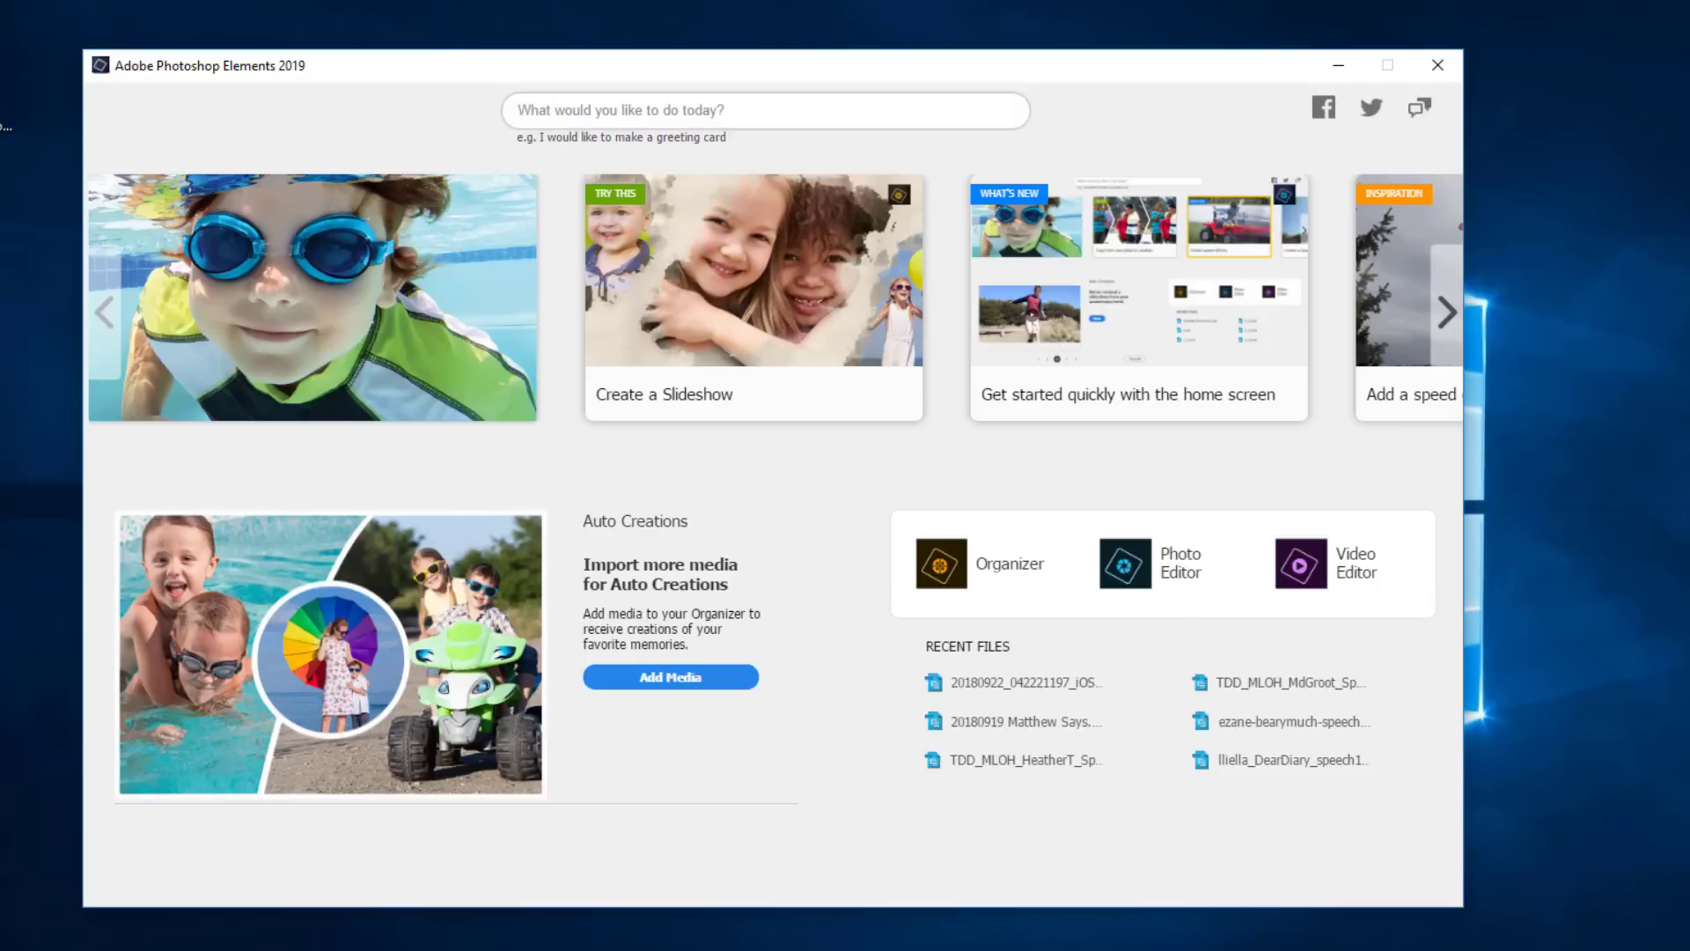
# - Advance the home screen suggestion cards to later tips like Tweet a photo and luma fade transitions
pyautogui.click(1448, 331)
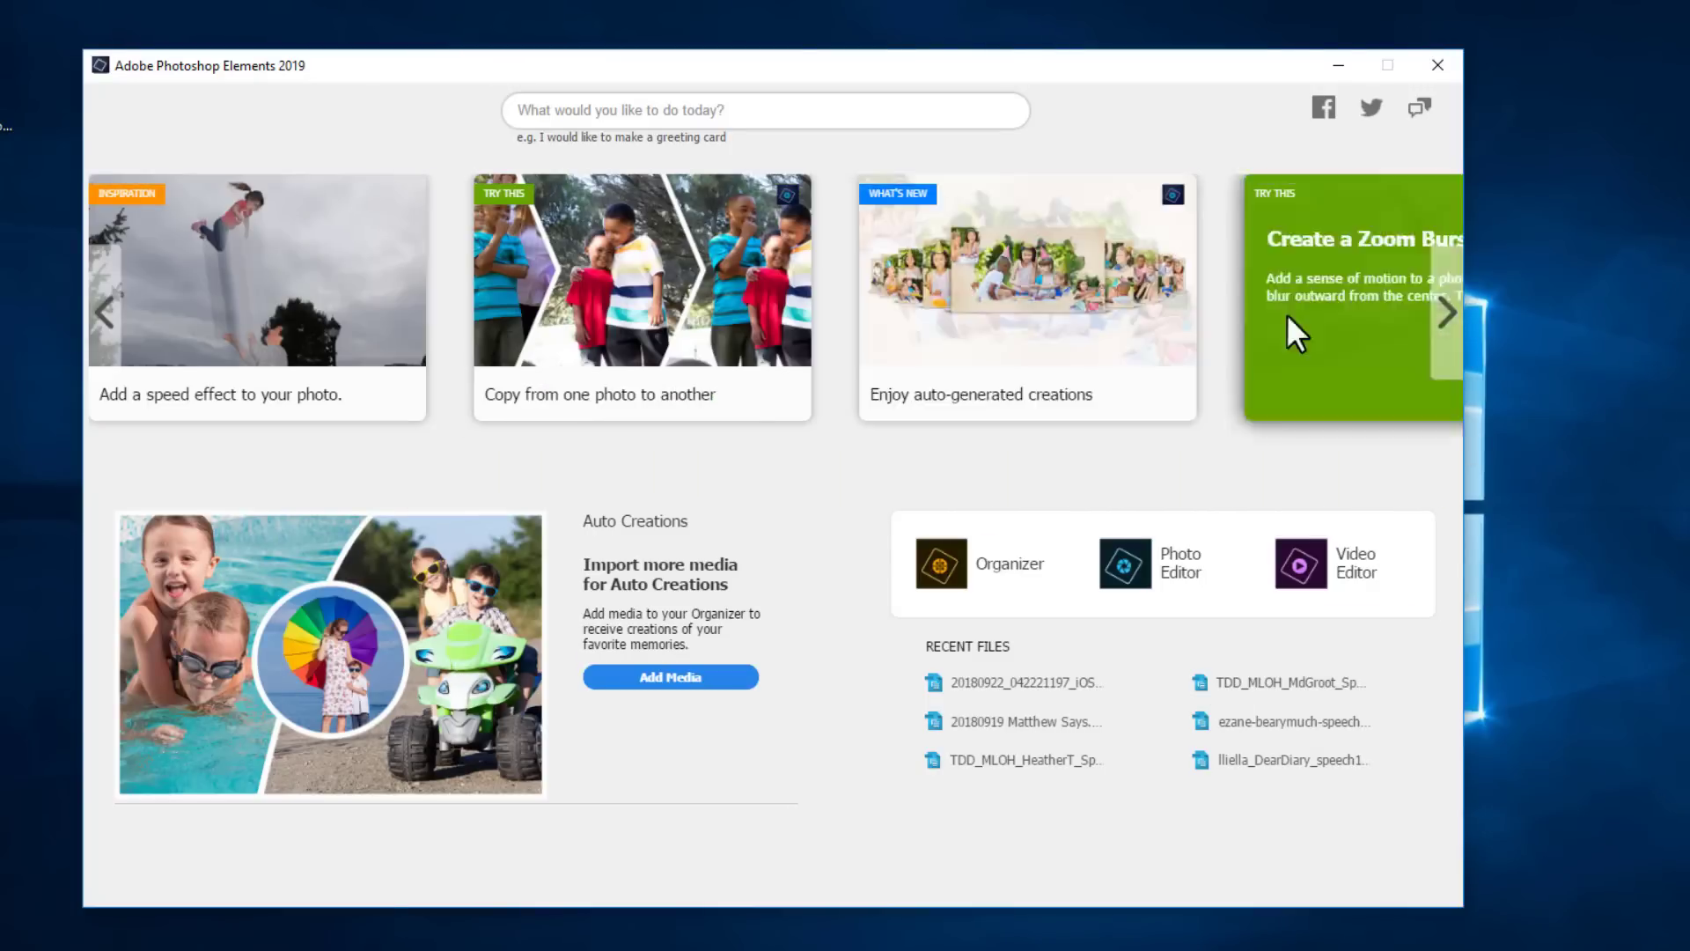
pyautogui.click(1448, 326)
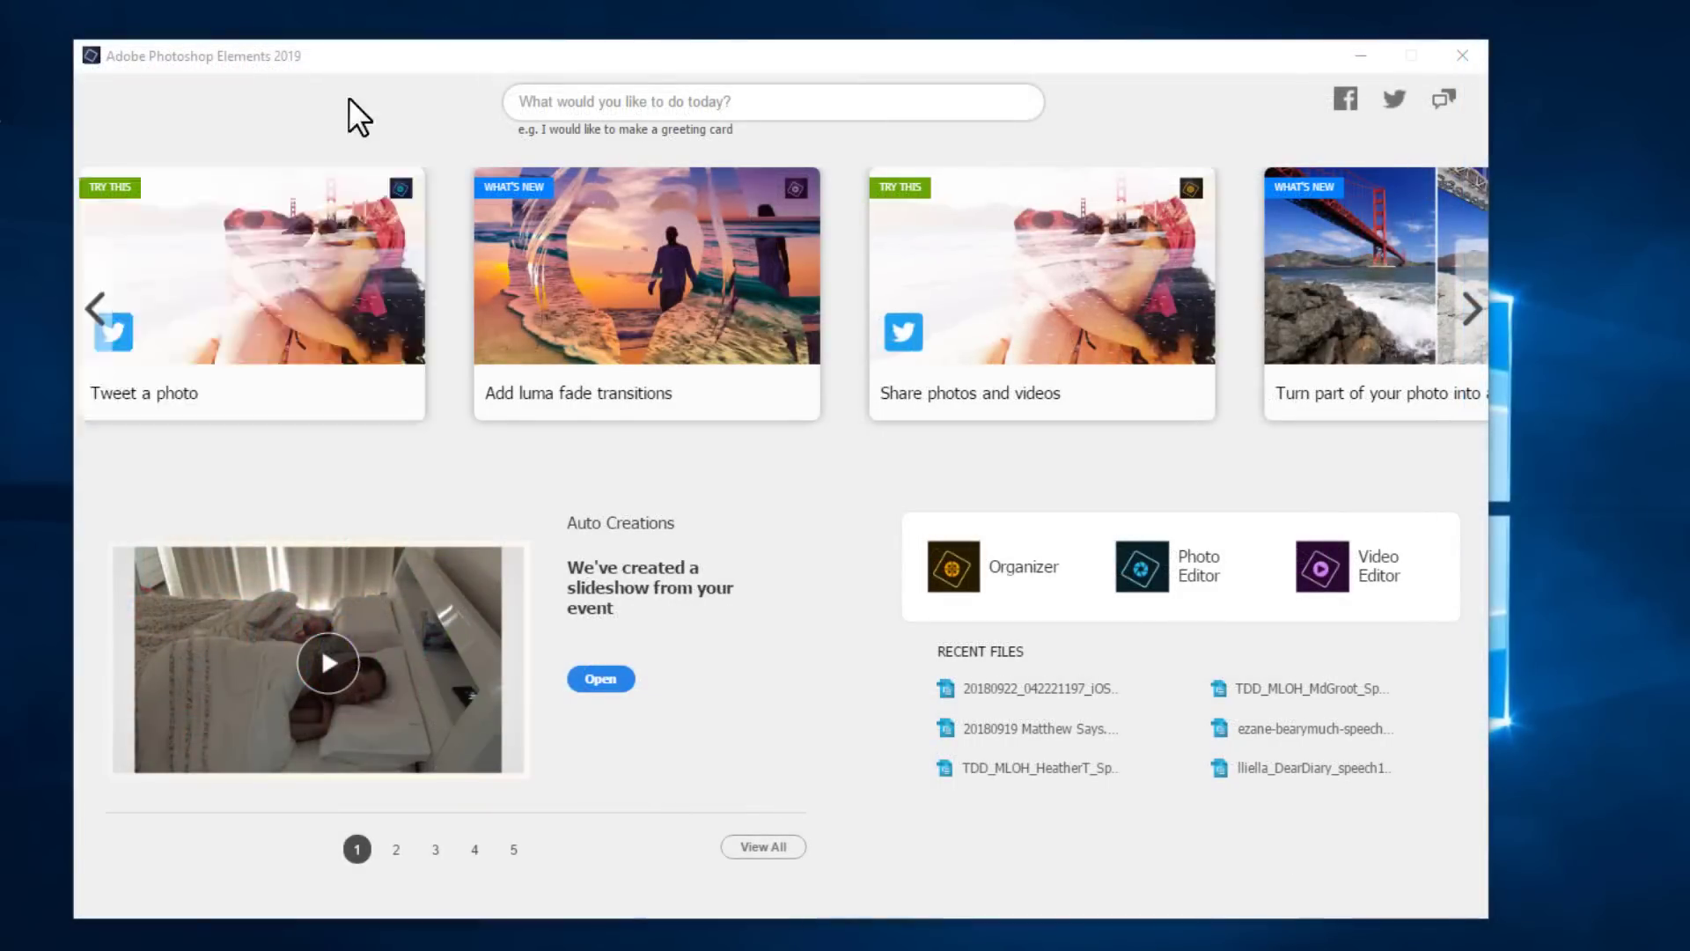
# - Page the Auto Creations card through items 2 to 5, reaching the cricket event photo collage
pyautogui.click(370, 58)
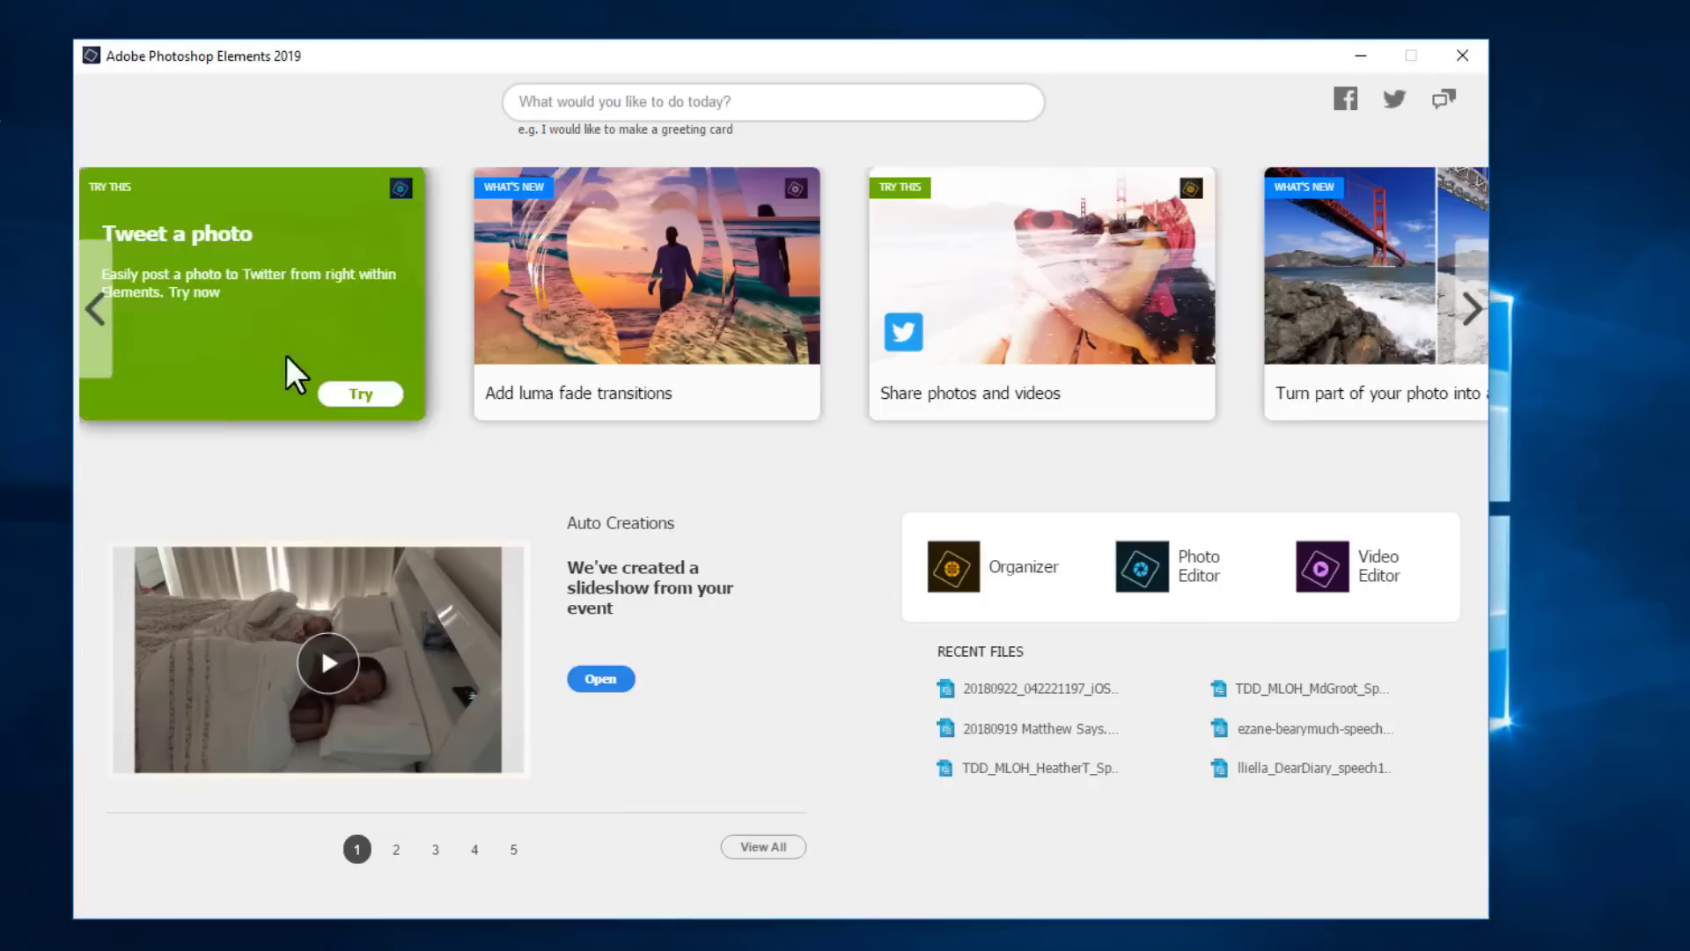
pyautogui.click(397, 850)
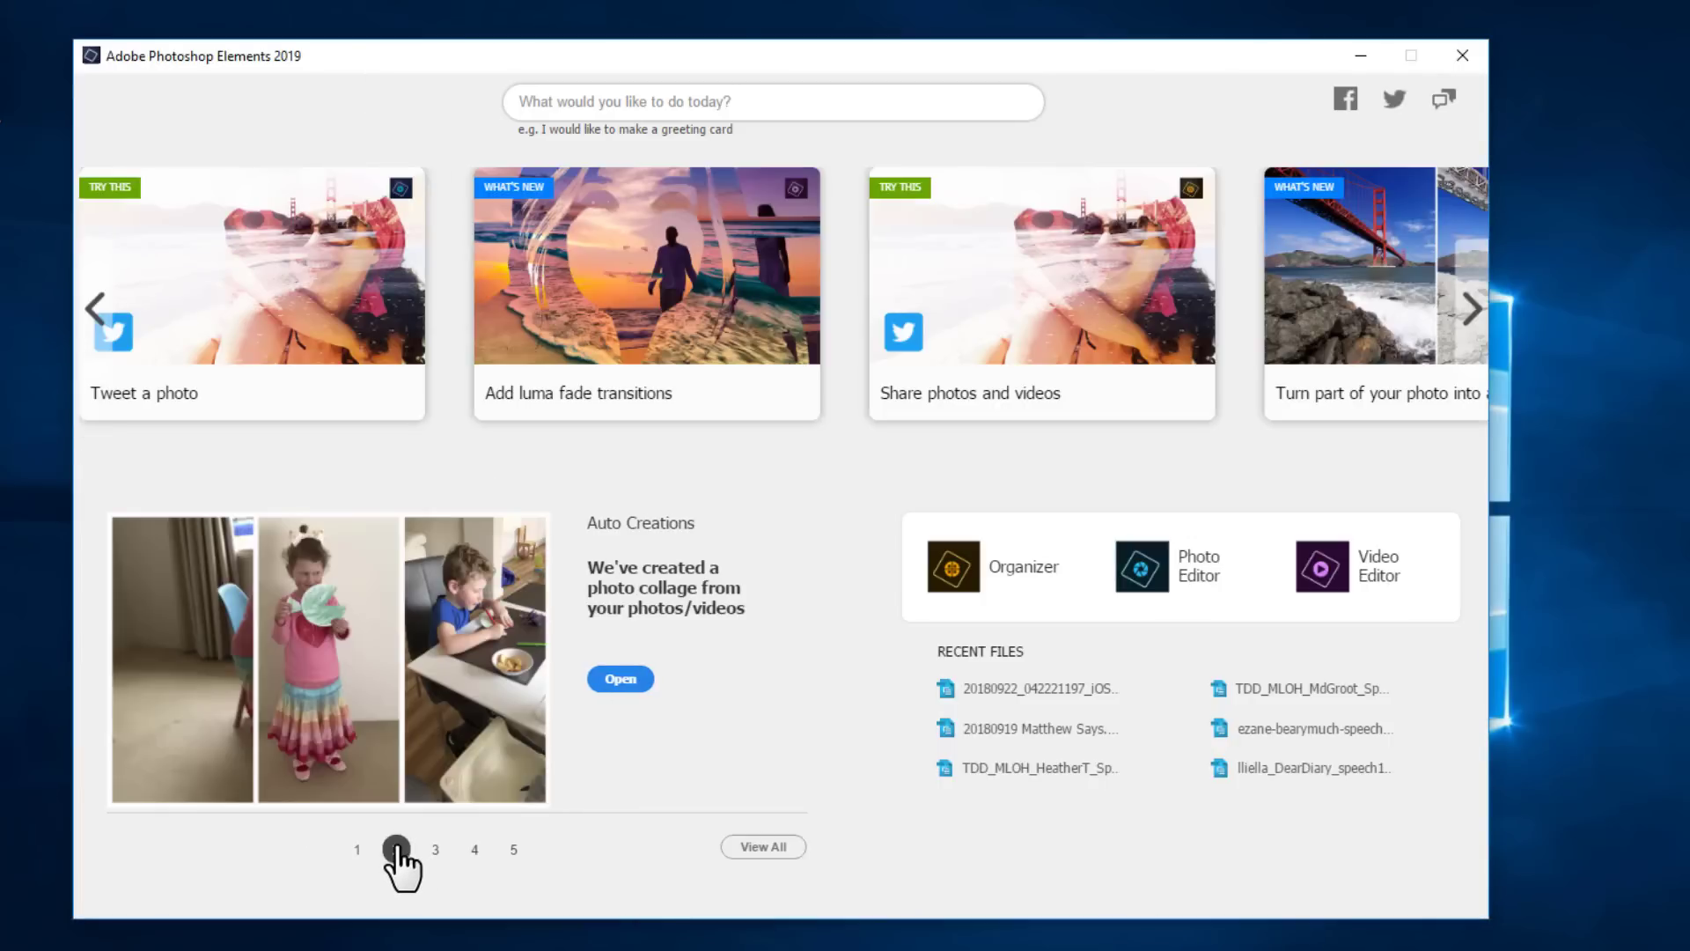
pyautogui.click(434, 849)
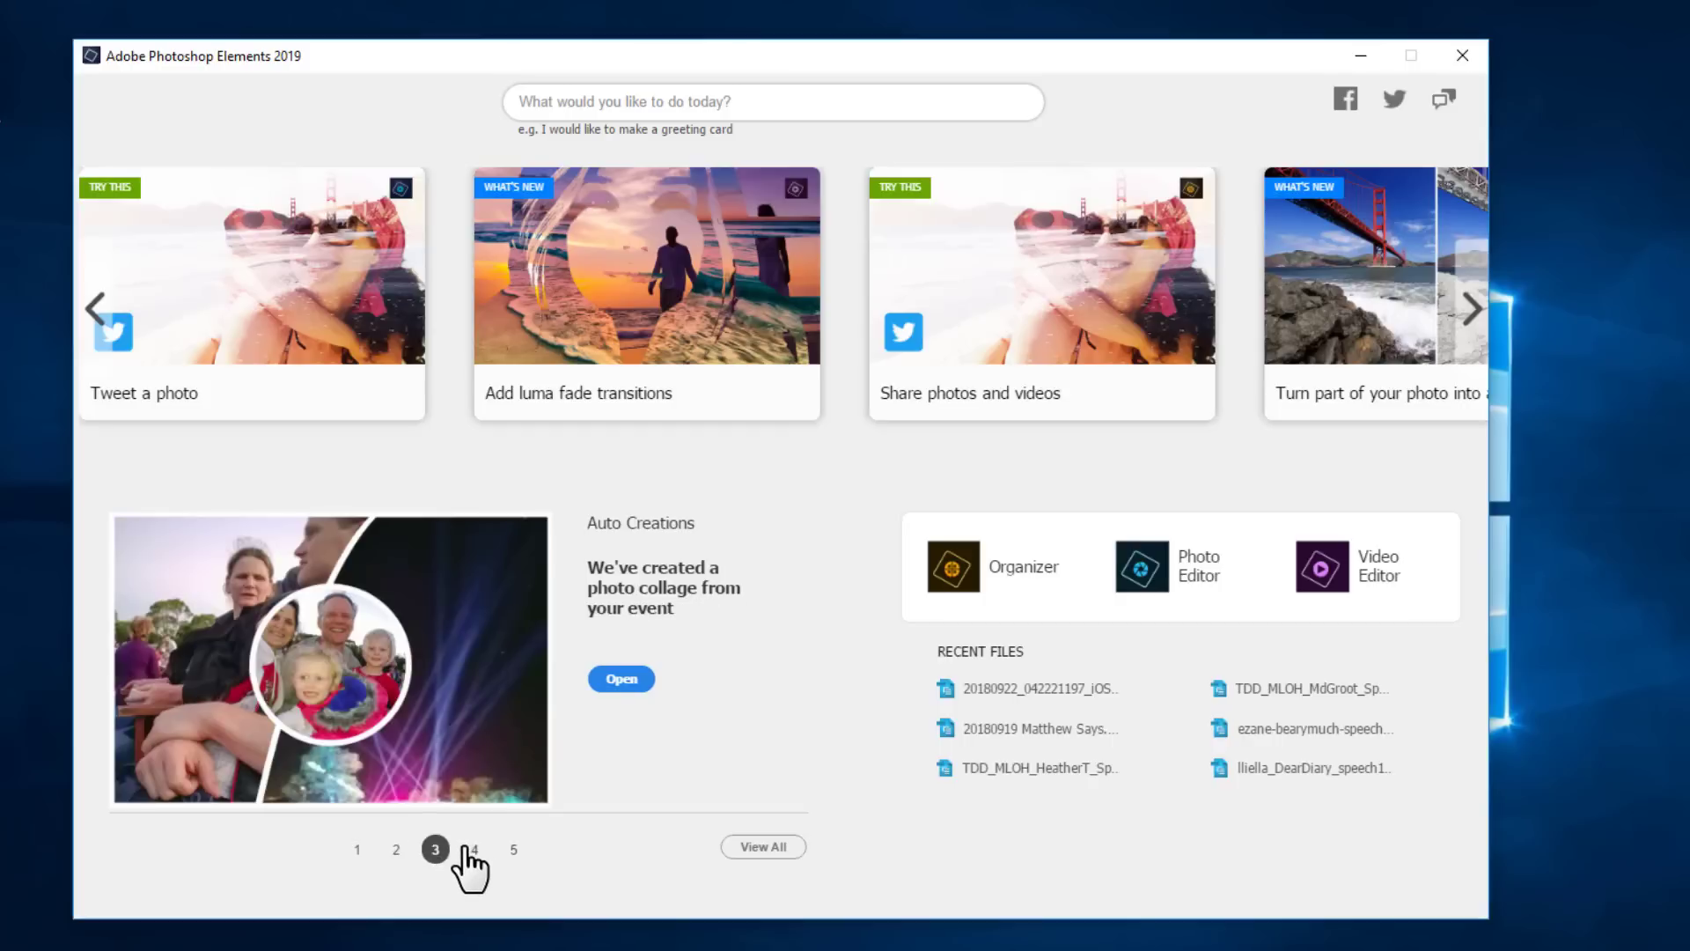
pyautogui.click(466, 849)
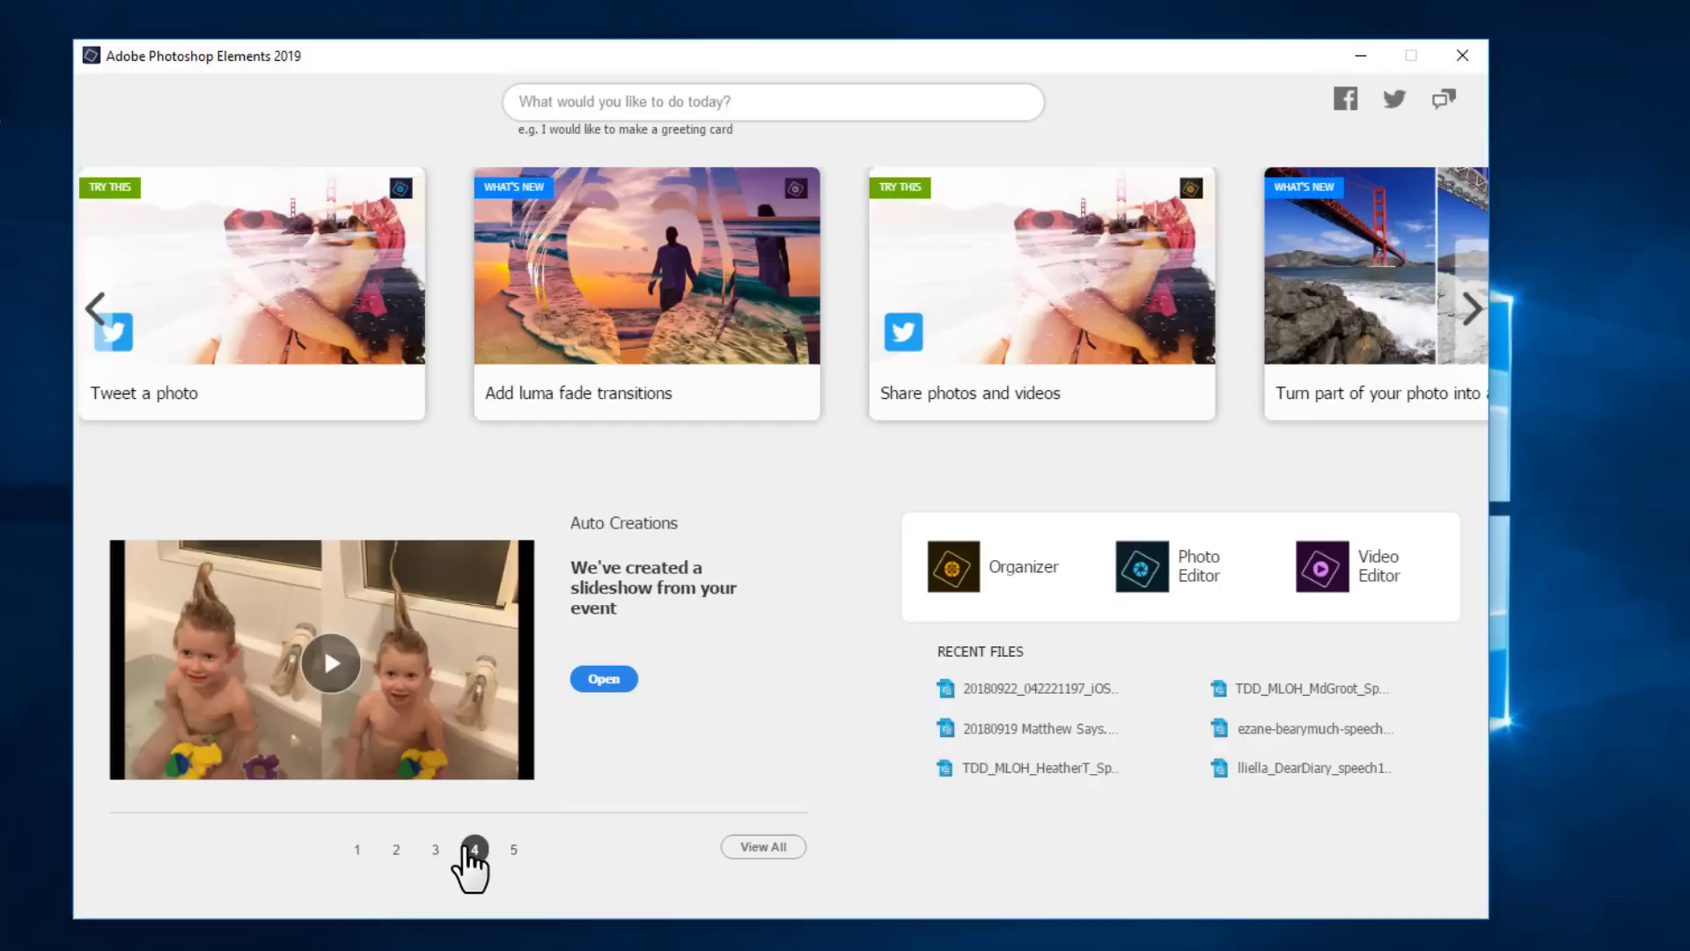
pyautogui.click(514, 849)
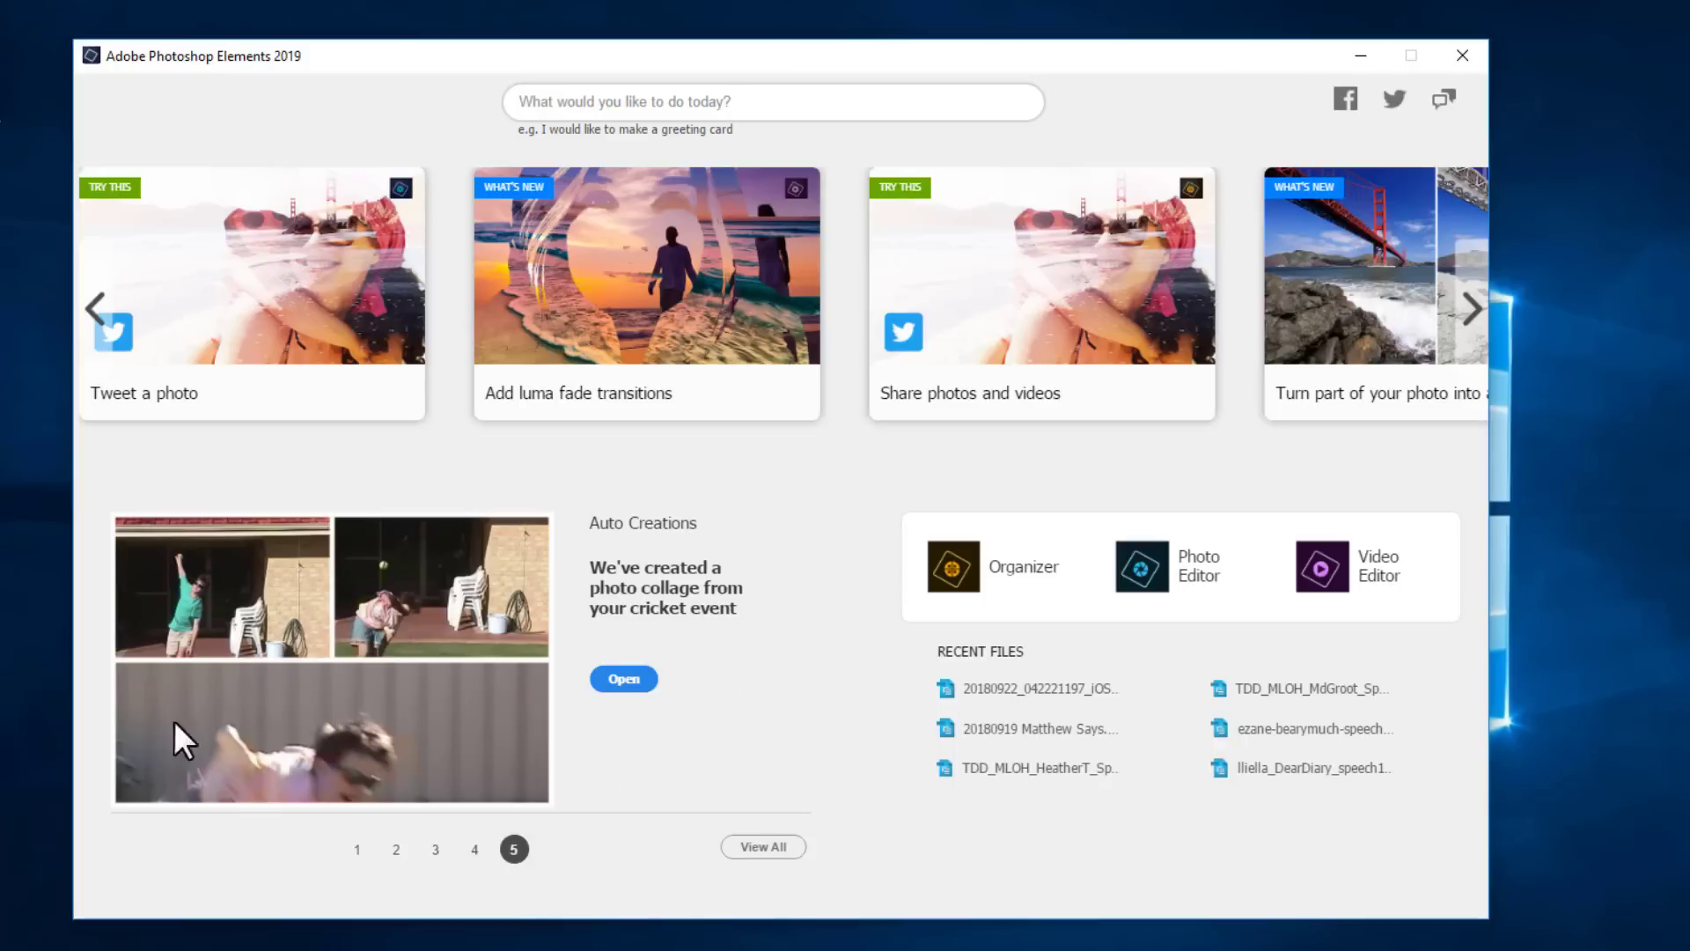
# - Show all Auto Creations and scroll through the full list of creations
pyautogui.click(762, 847)
pyautogui.scroll(-6, 1320, 607)
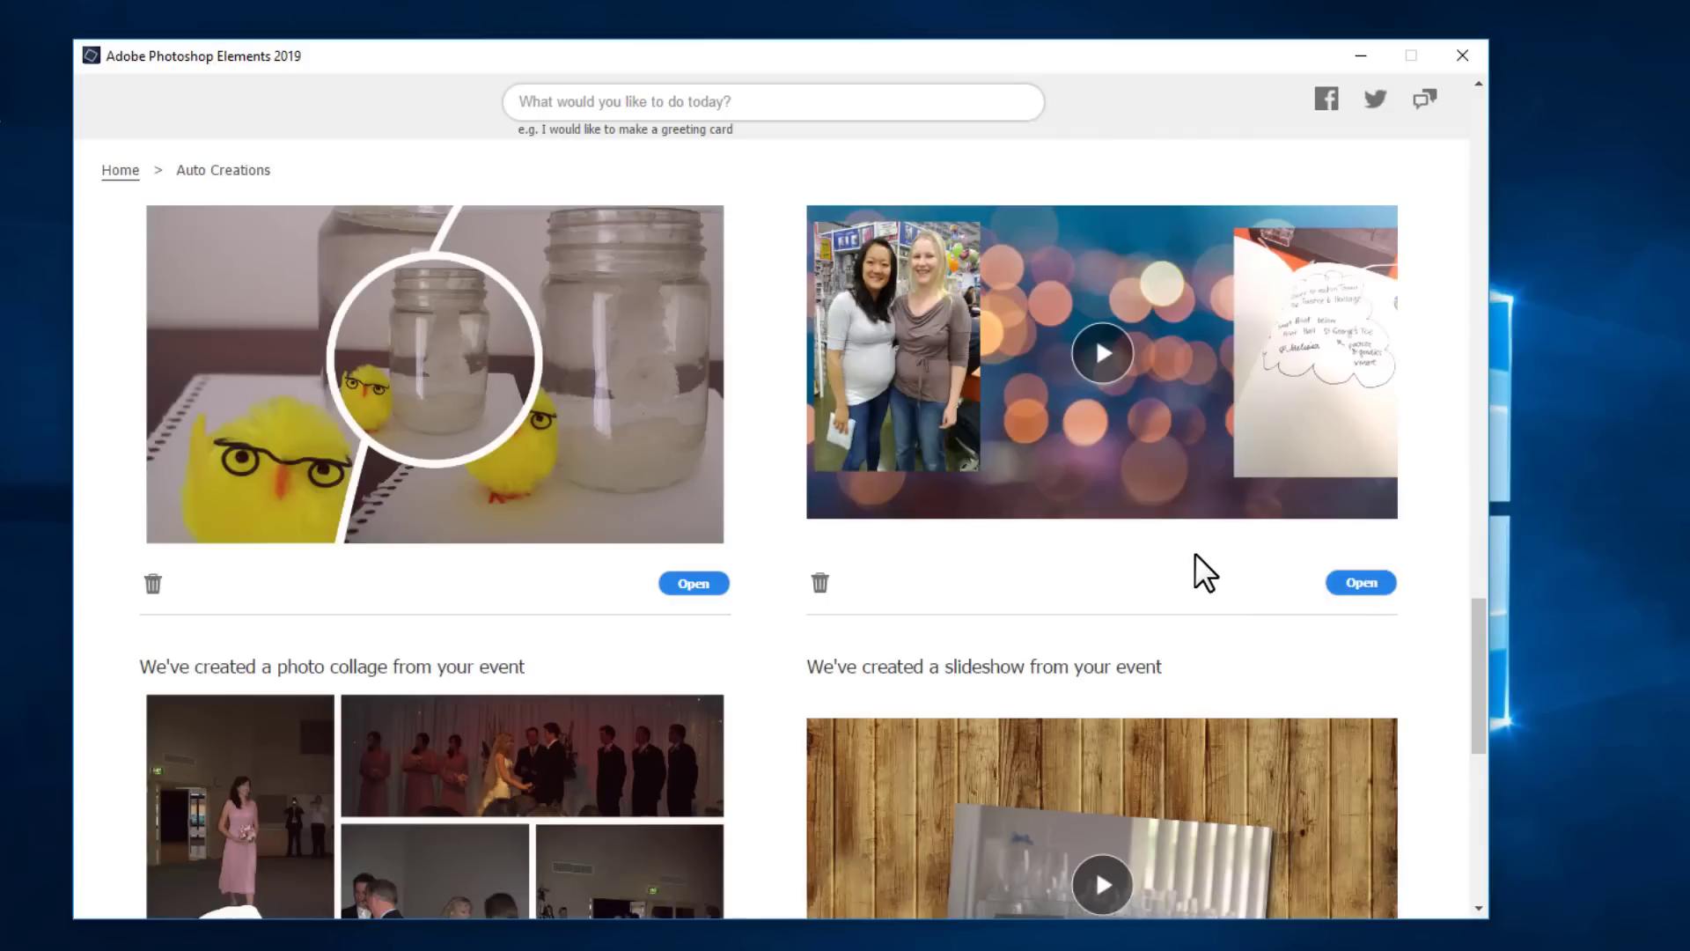
pyautogui.scroll(1, 1195, 563)
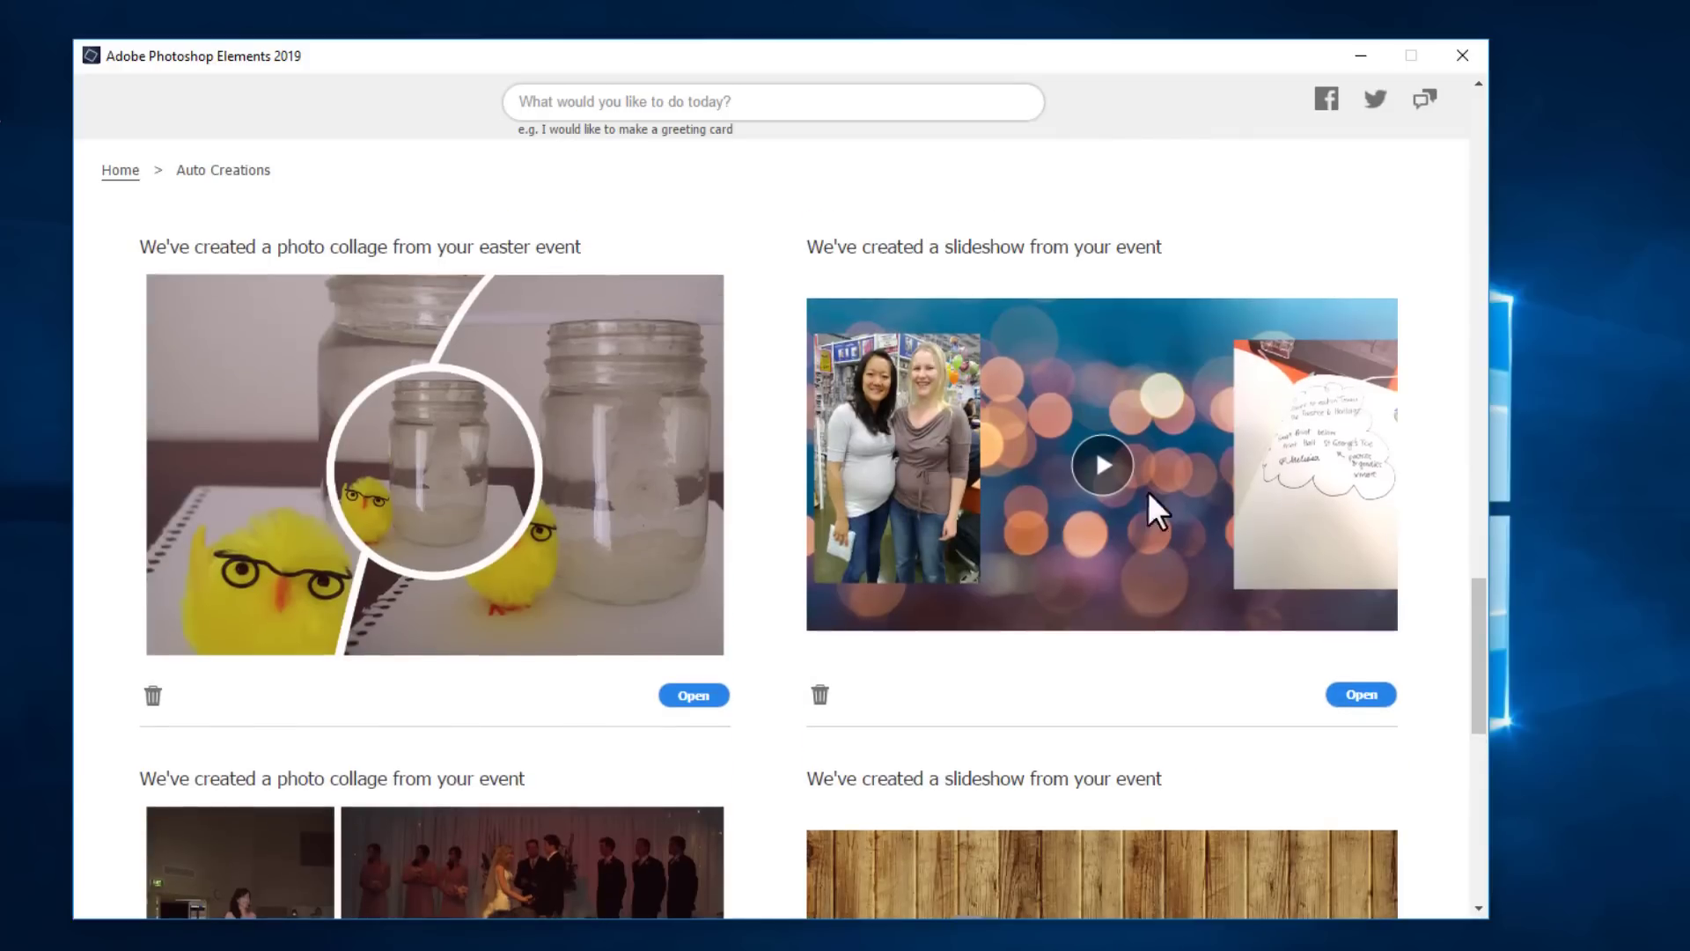
pyautogui.scroll(-2, 1194, 678)
pyautogui.scroll(-9, 1191, 684)
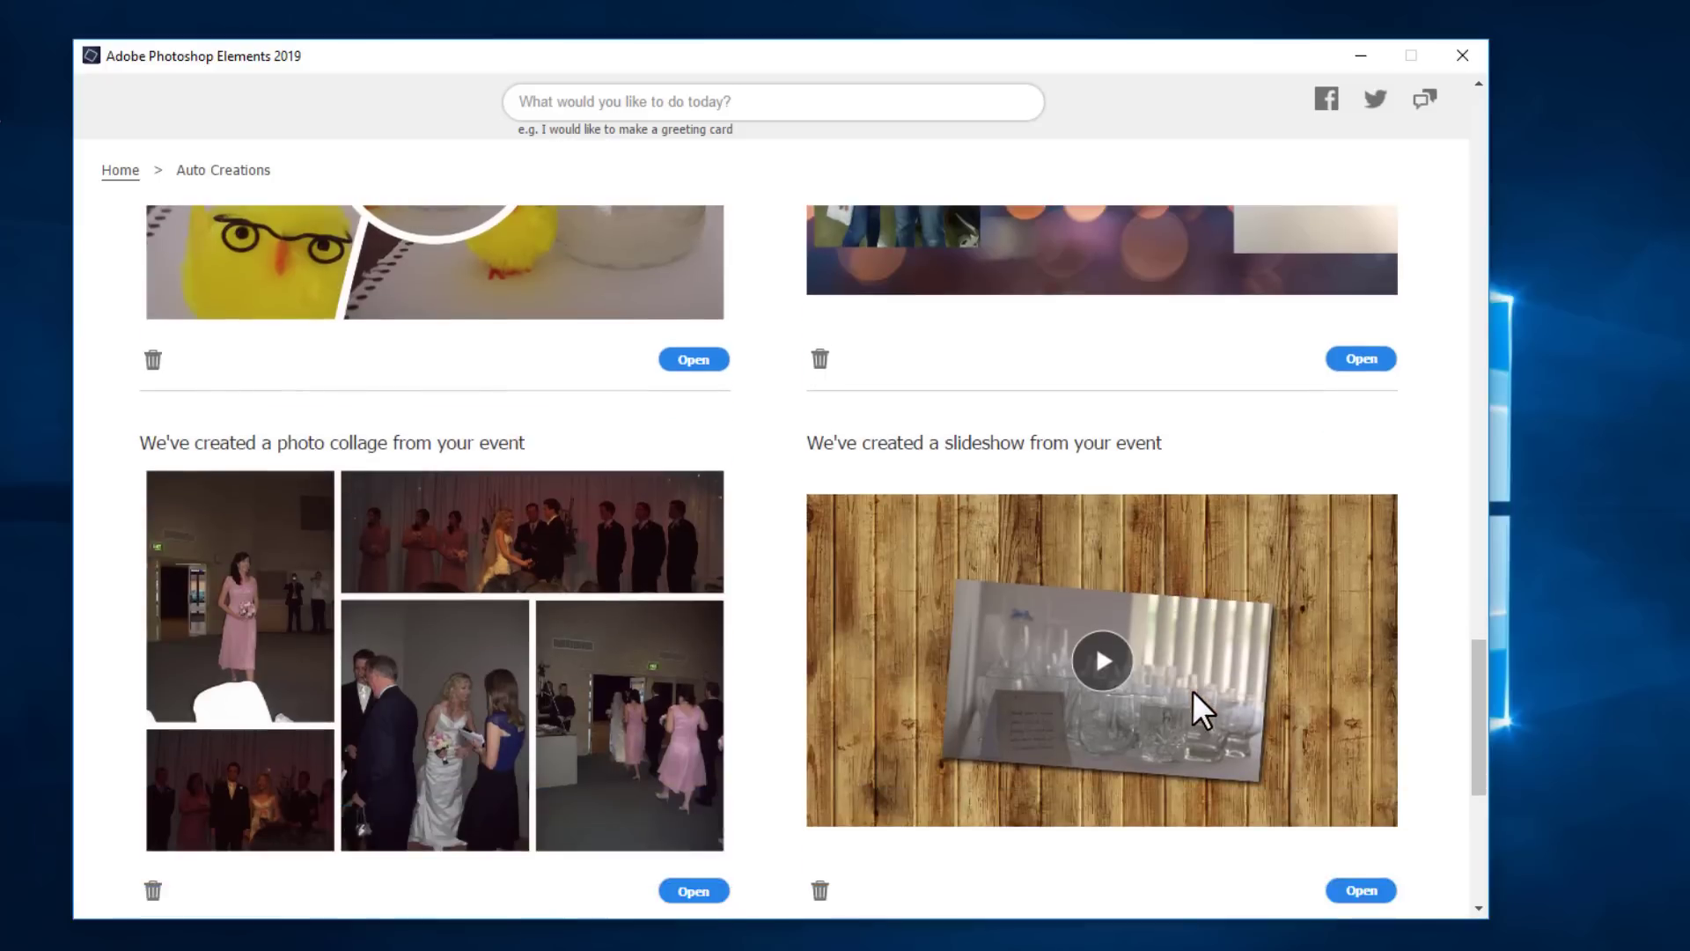
pyautogui.scroll(-11, 1351, 711)
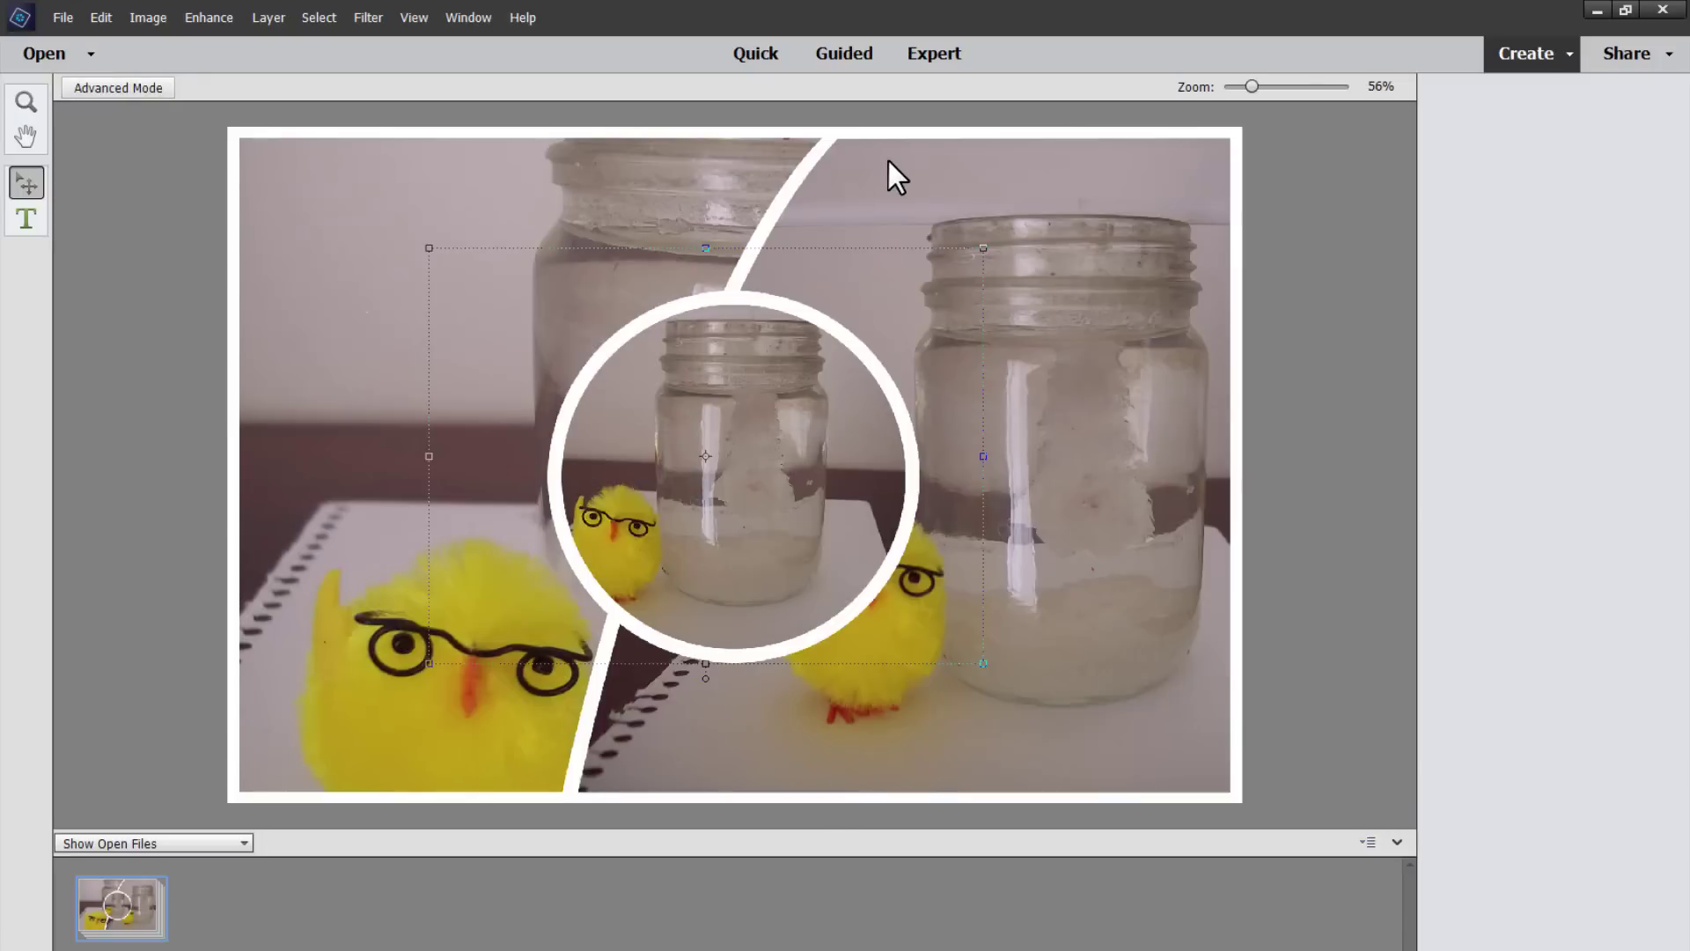
# - Enlarge the jar photo in the right frame to about 128% and shift it right and down
pyautogui.click(888, 161)
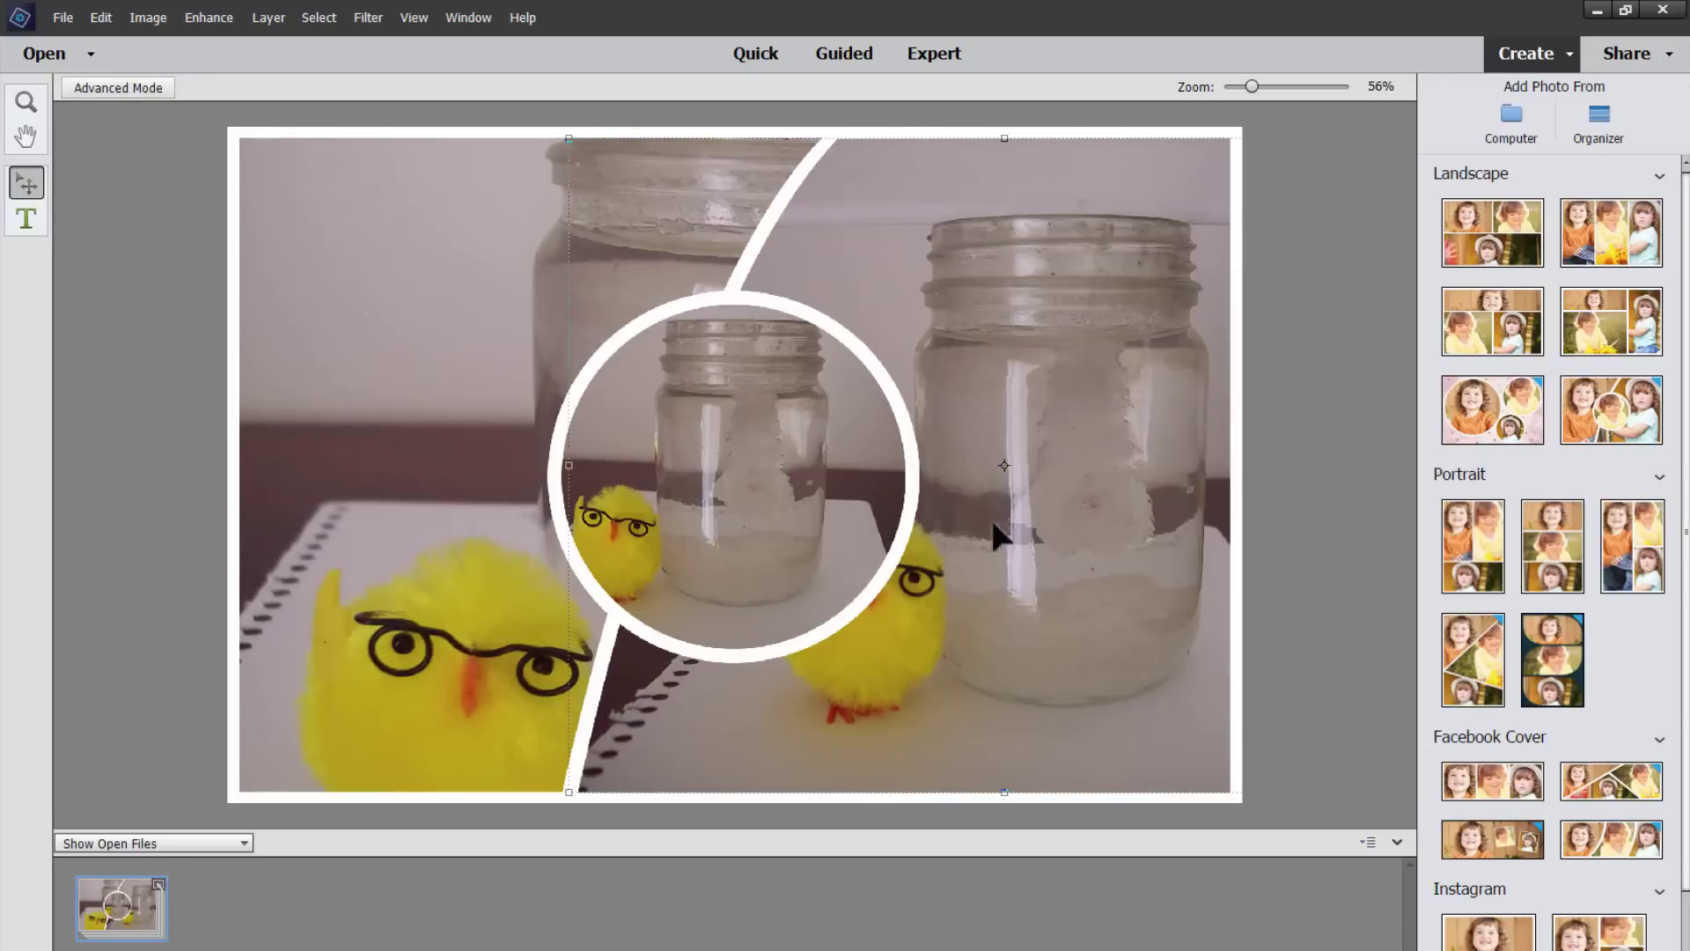
pyautogui.moveTo(876, 621); pyautogui.dragTo(992, 631)
pyautogui.moveTo(600, 740); pyautogui.dragTo(349, 61)
pyautogui.moveTo(986, 221); pyautogui.dragTo(1140, 392)
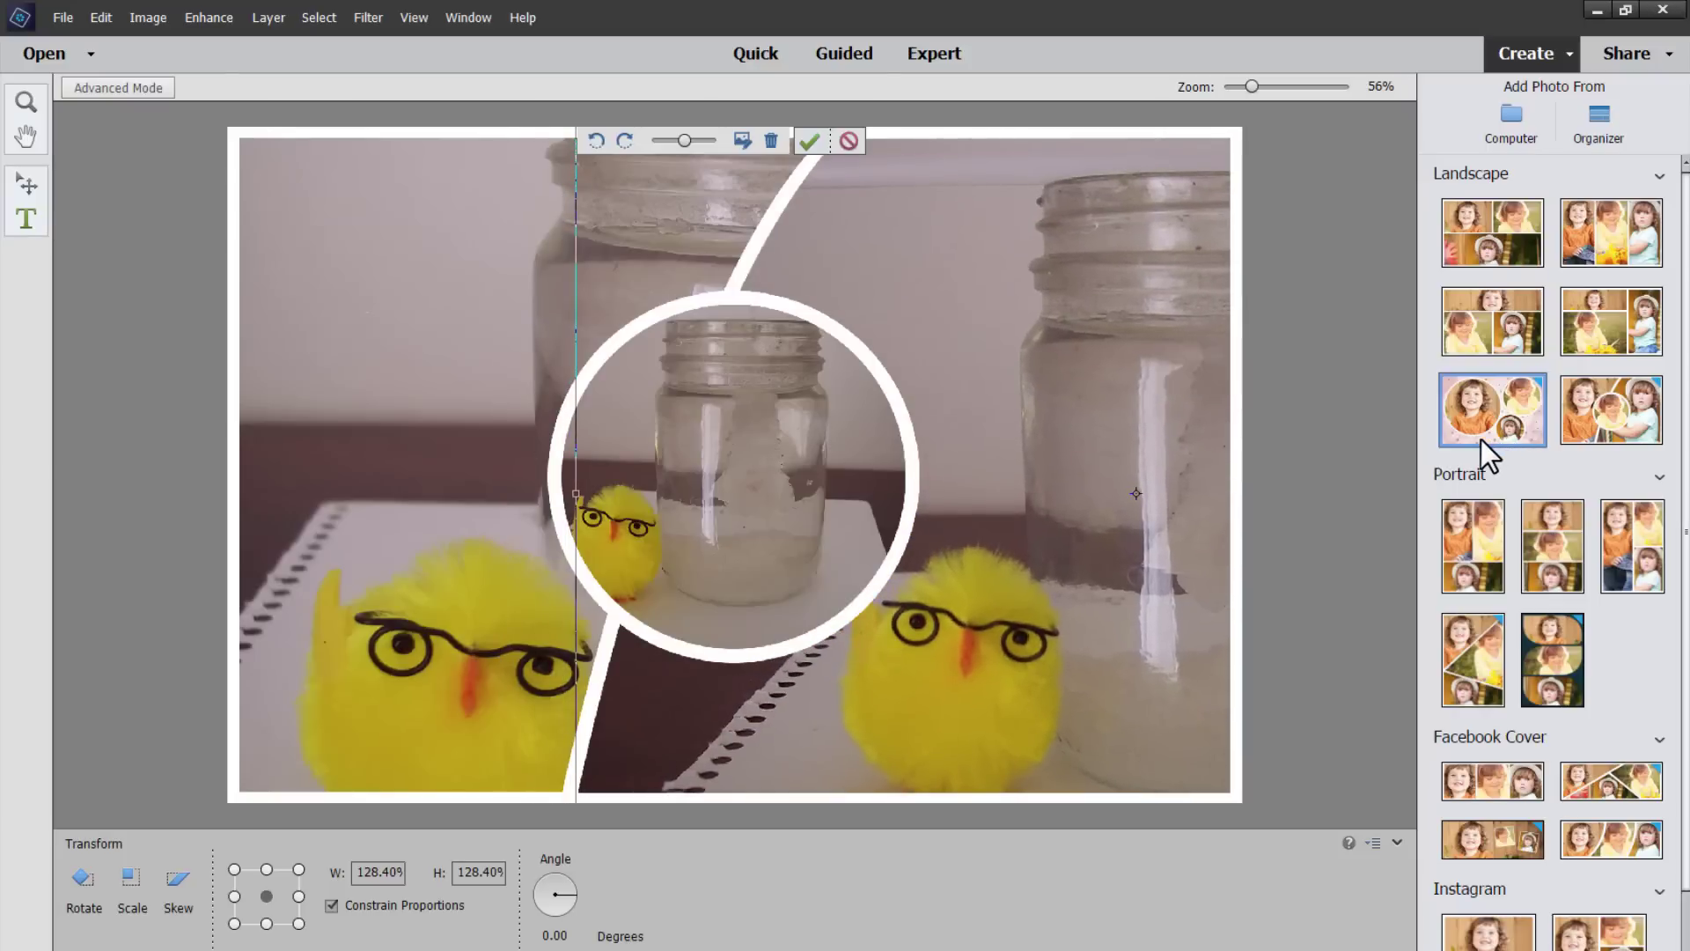
pyautogui.click(801, 136)
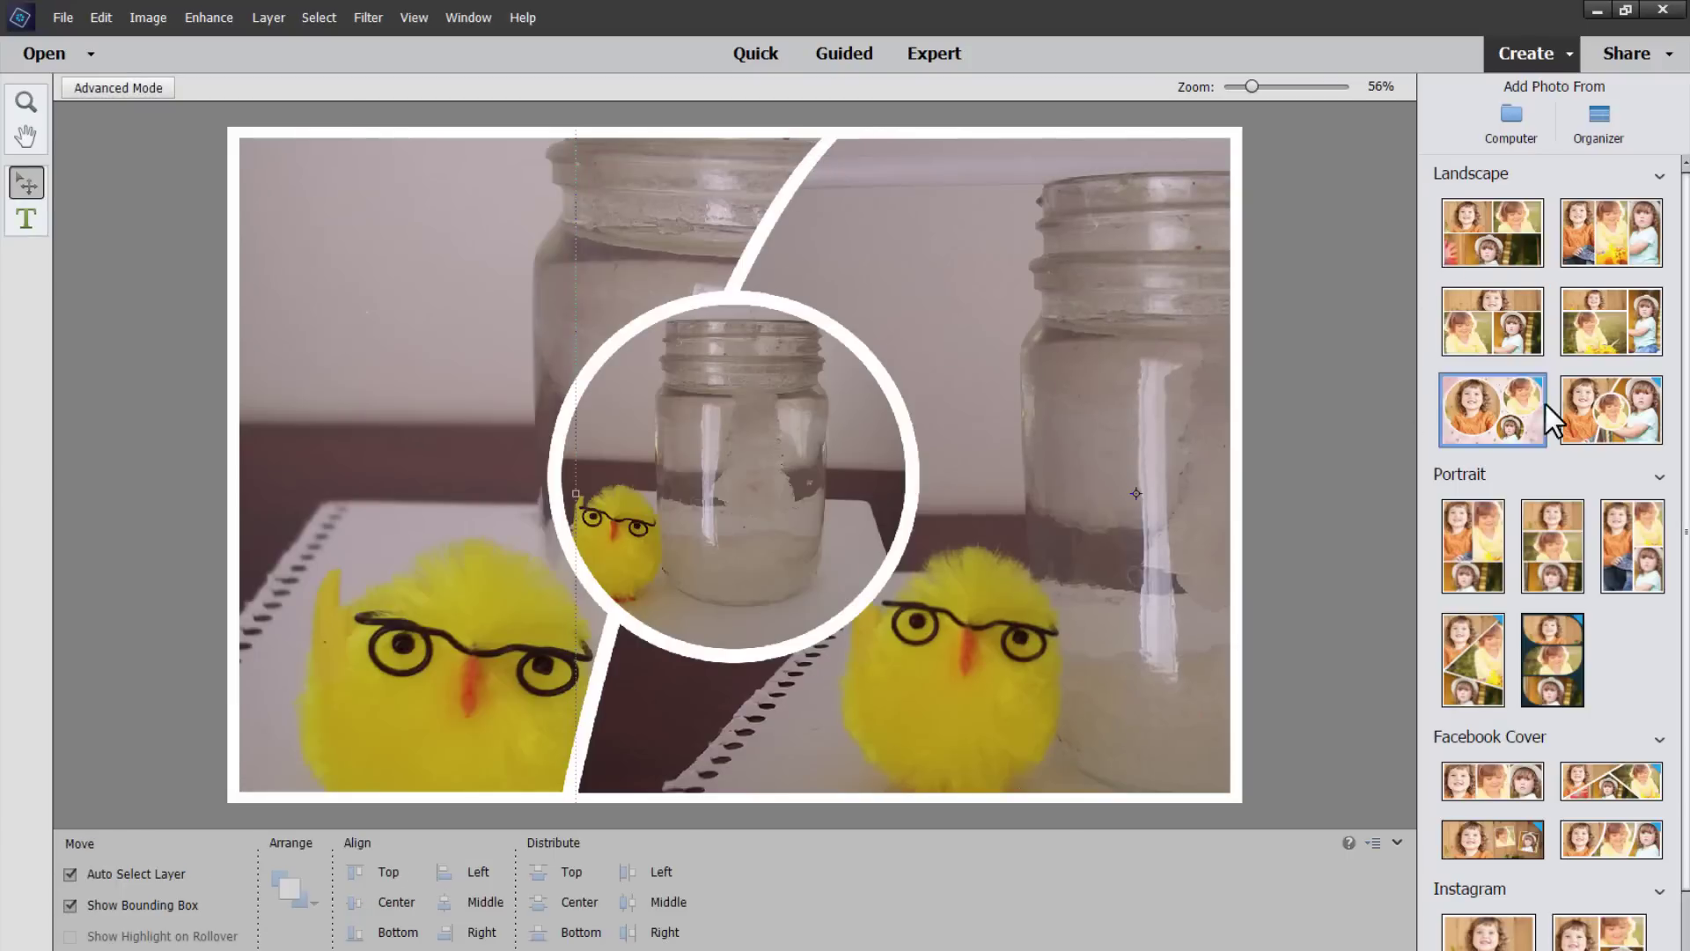
# - Try other collage layouts from the Create panel, ending on a Facebook Cover layout
pyautogui.click(1491, 416)
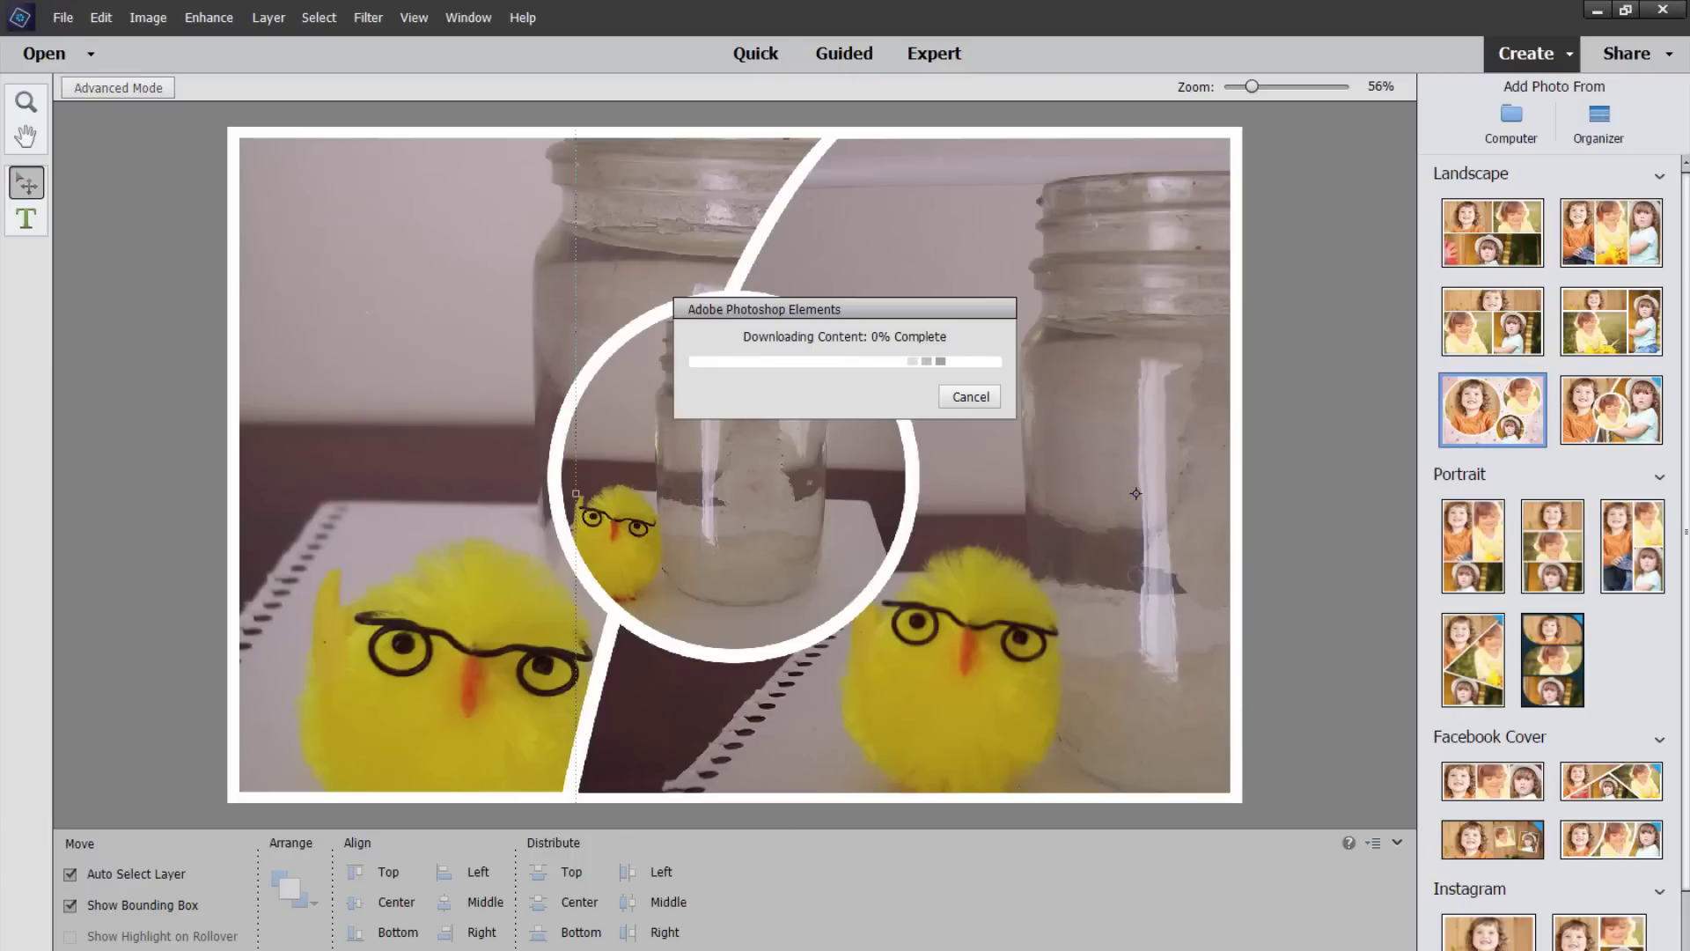
pyautogui.scroll(-2, 1650, 779)
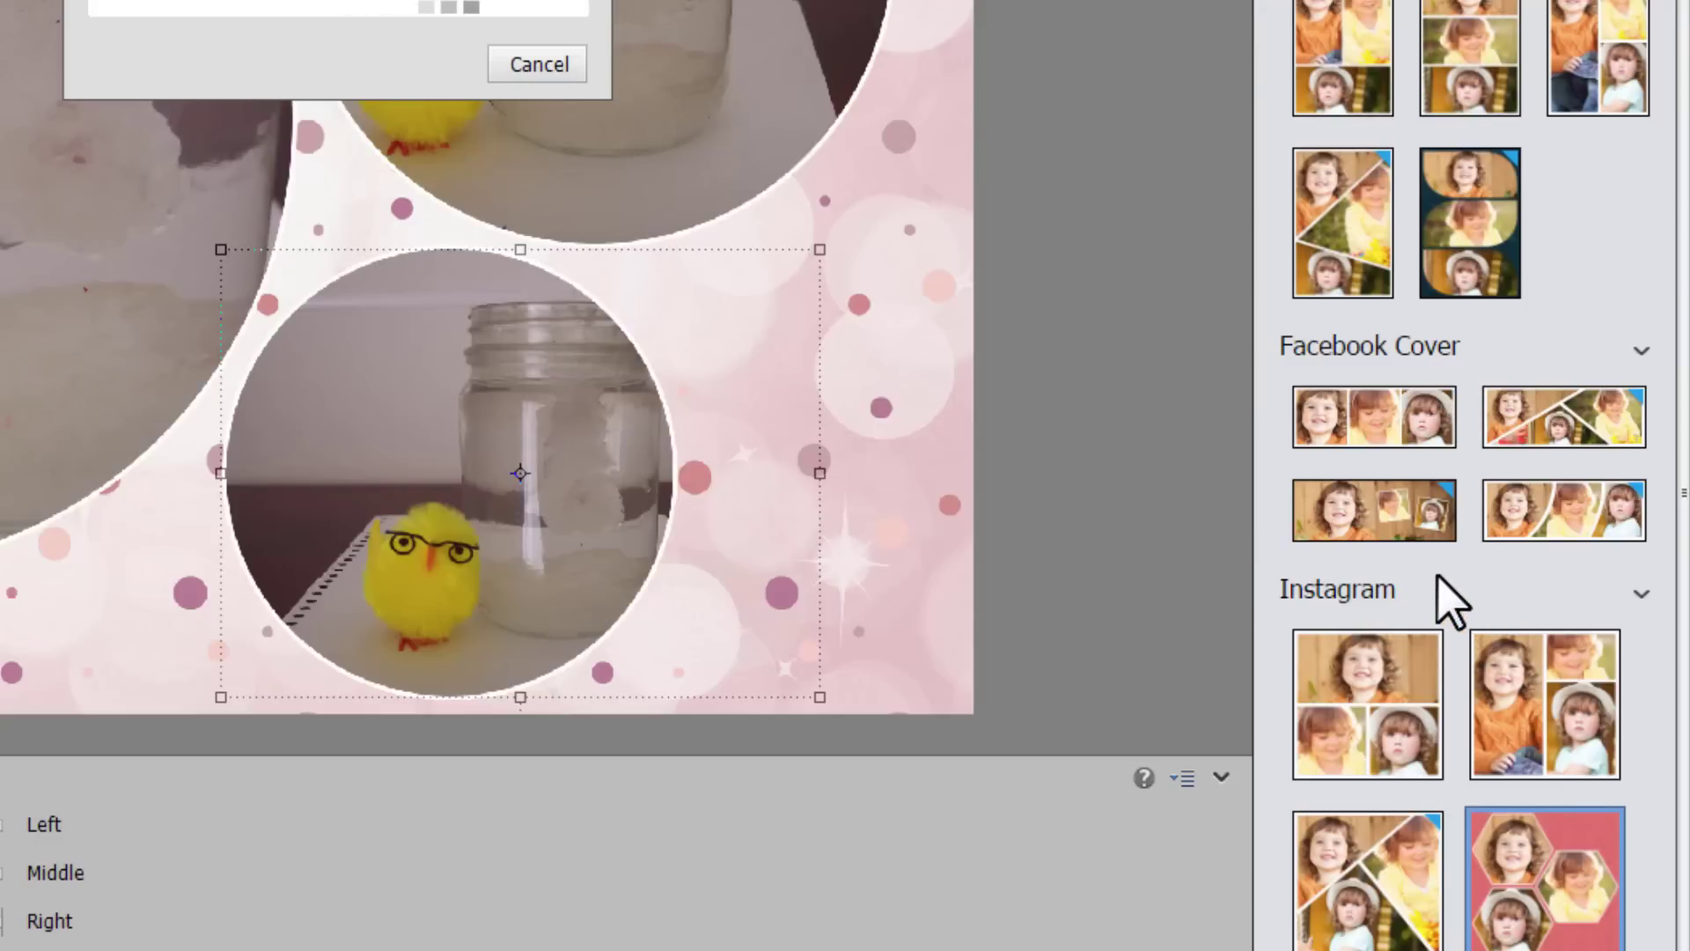
pyautogui.click(1405, 533)
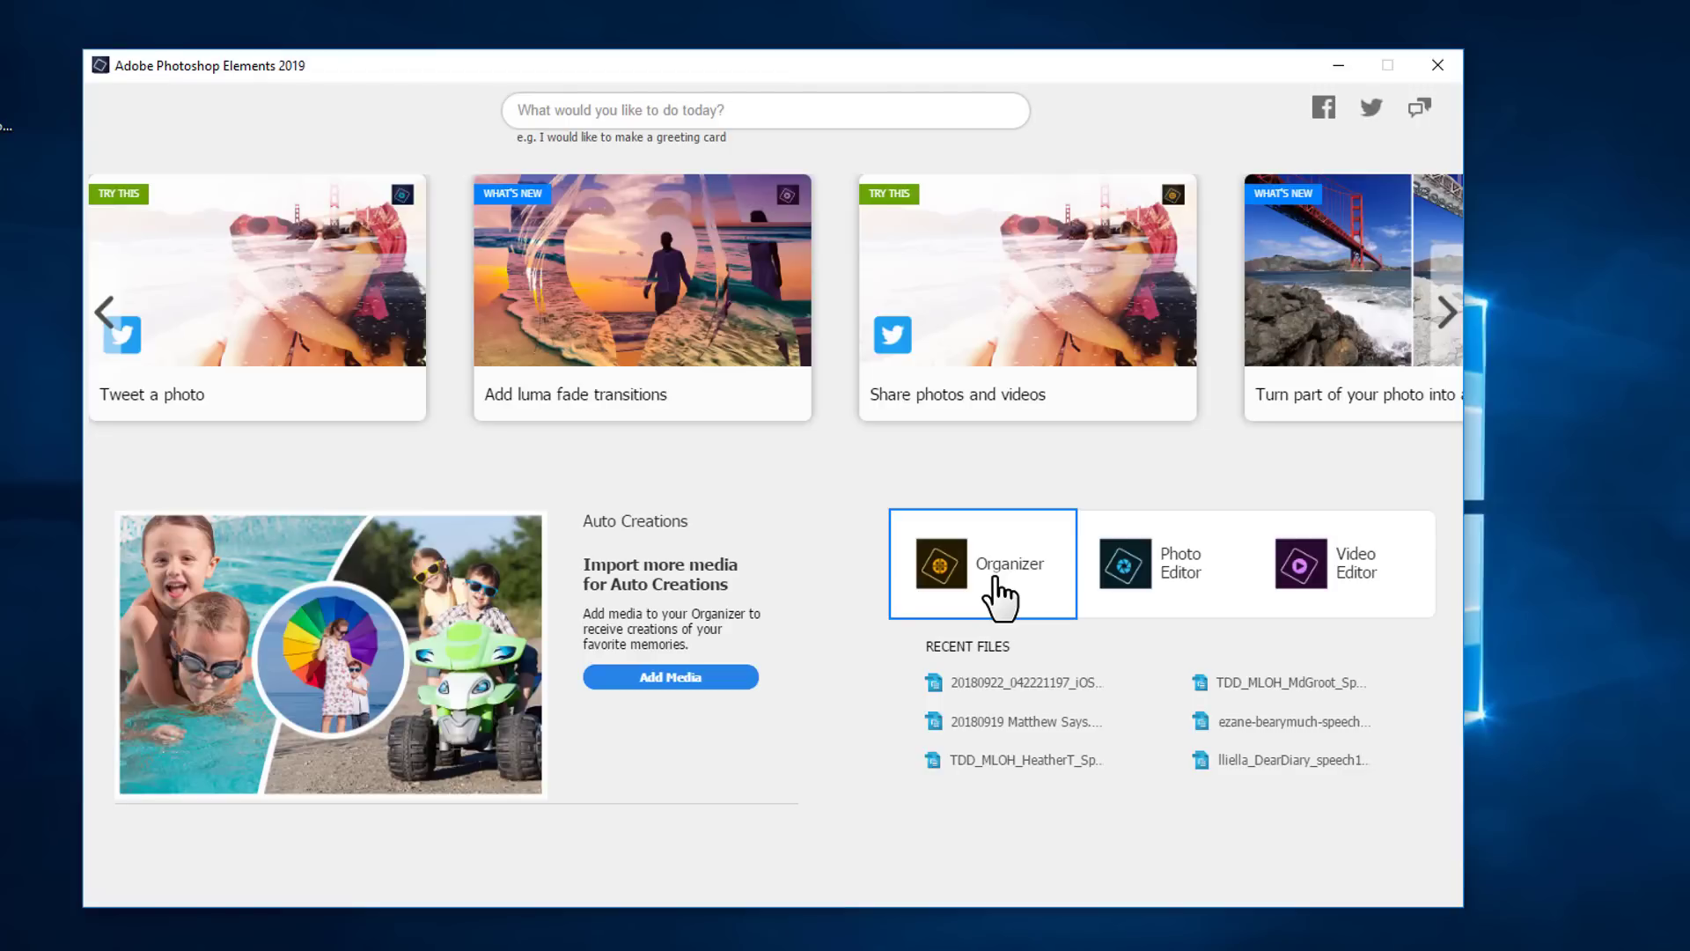
# - Open the Organizer from the home screen to view All Media
pyautogui.click(999, 599)
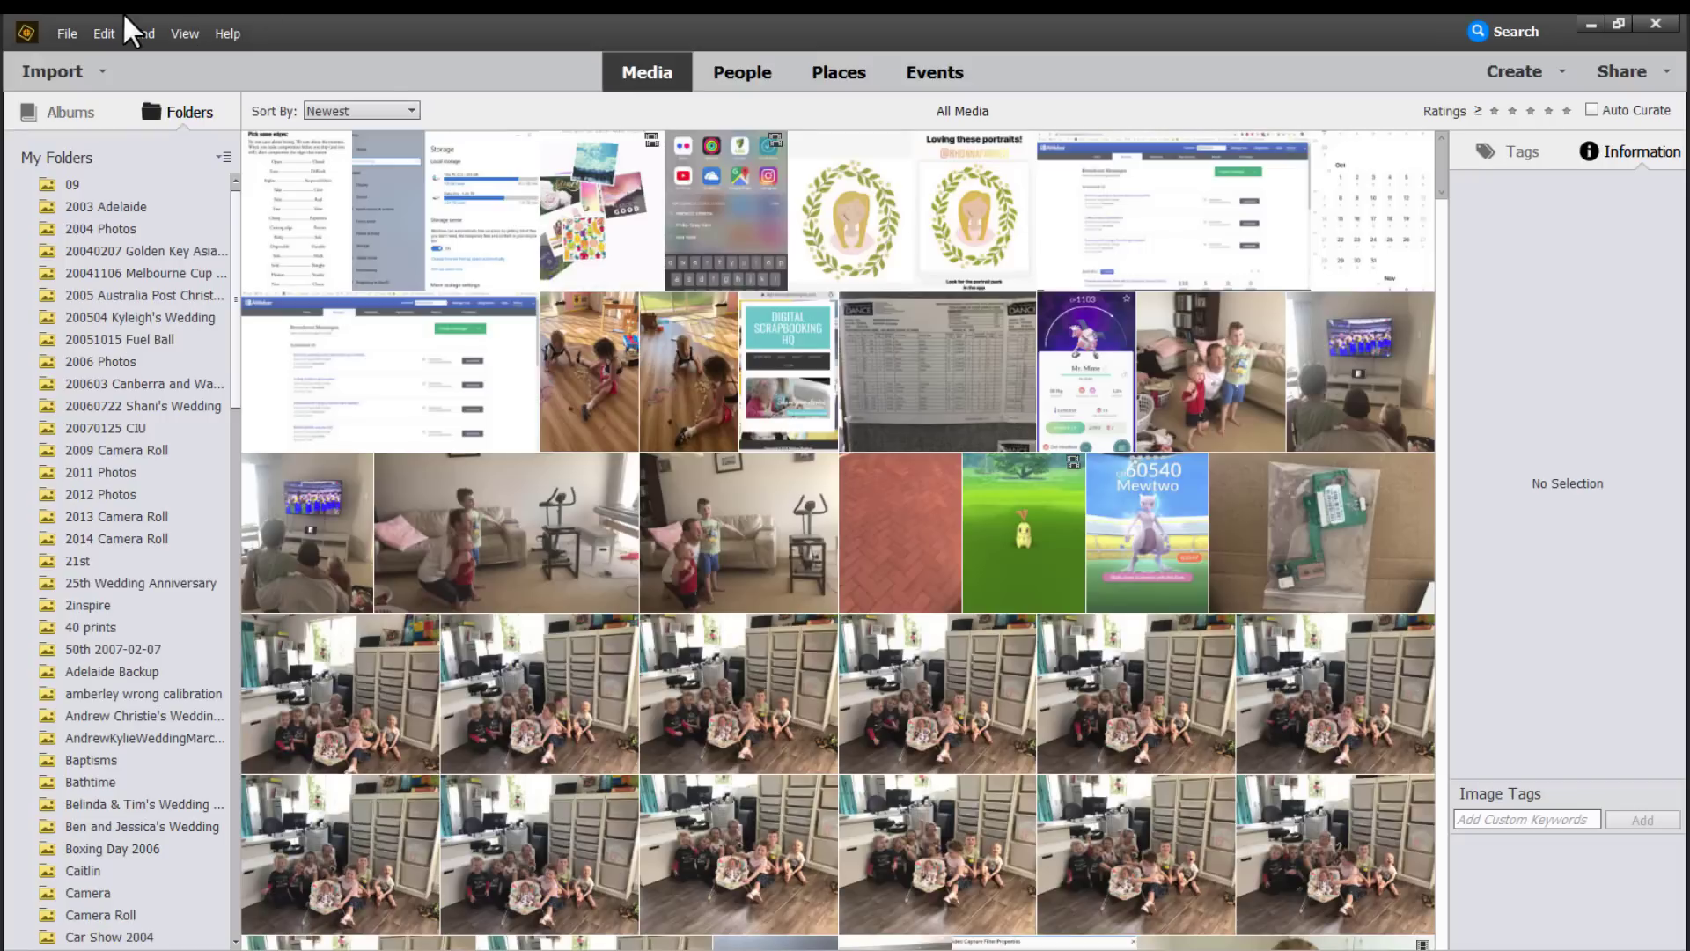
# - Convert the 201710 PSE2018 Photos catalog through Manage Catalogs and open it
pyautogui.click(57, 37)
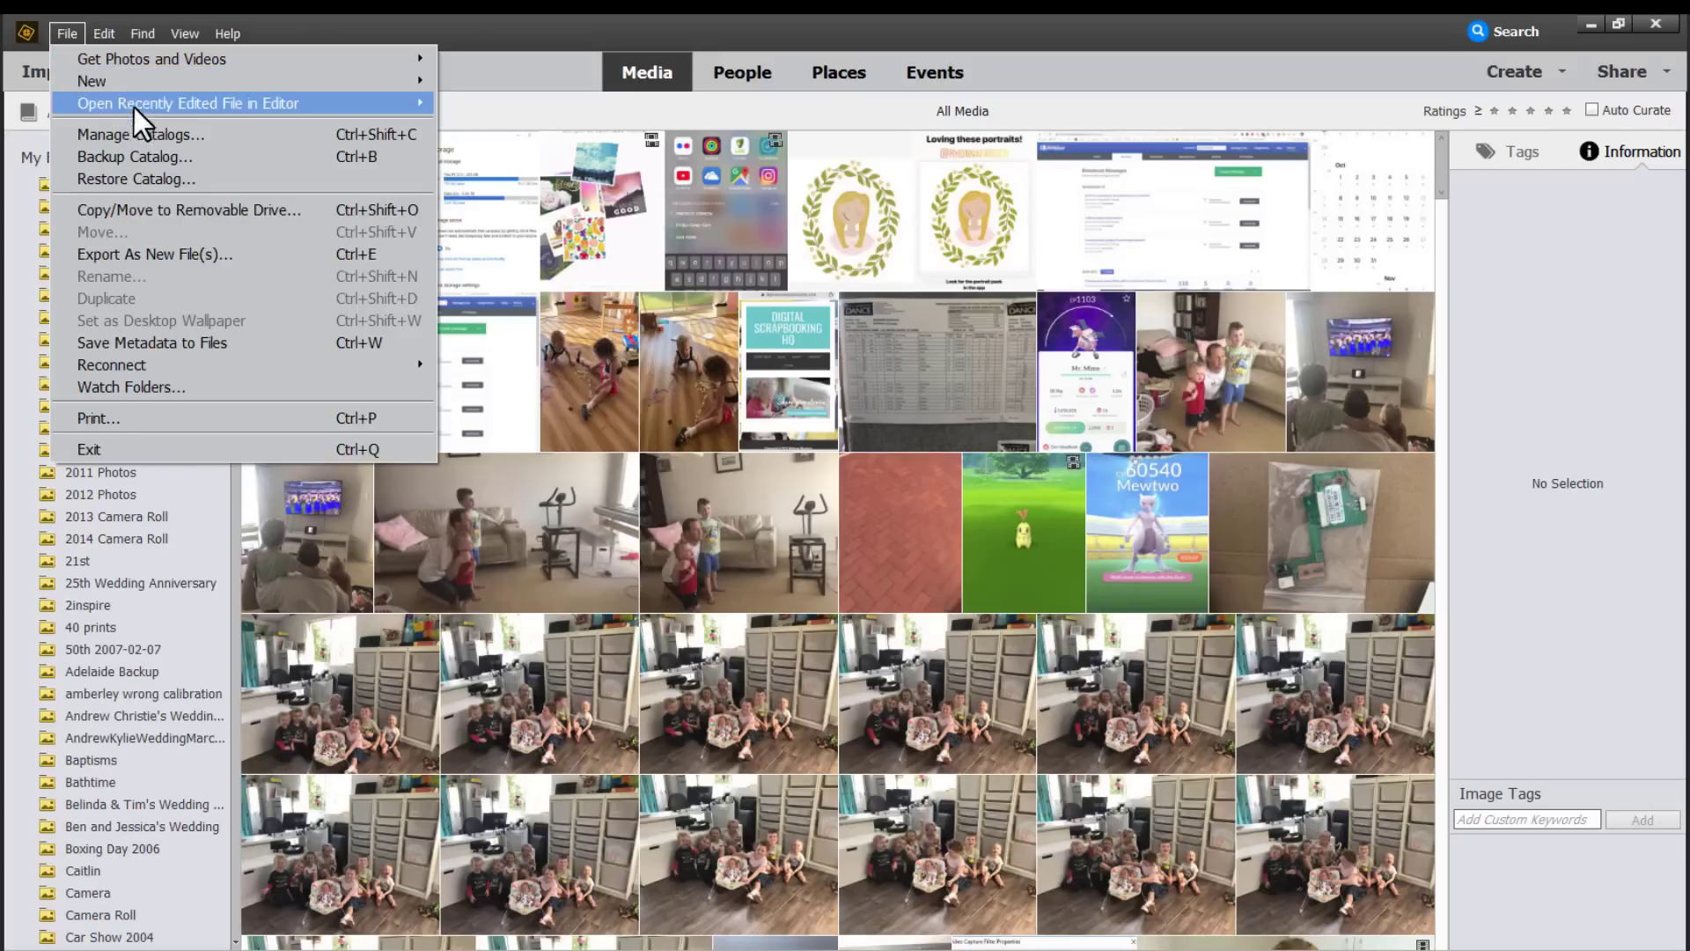
pyautogui.click(134, 132)
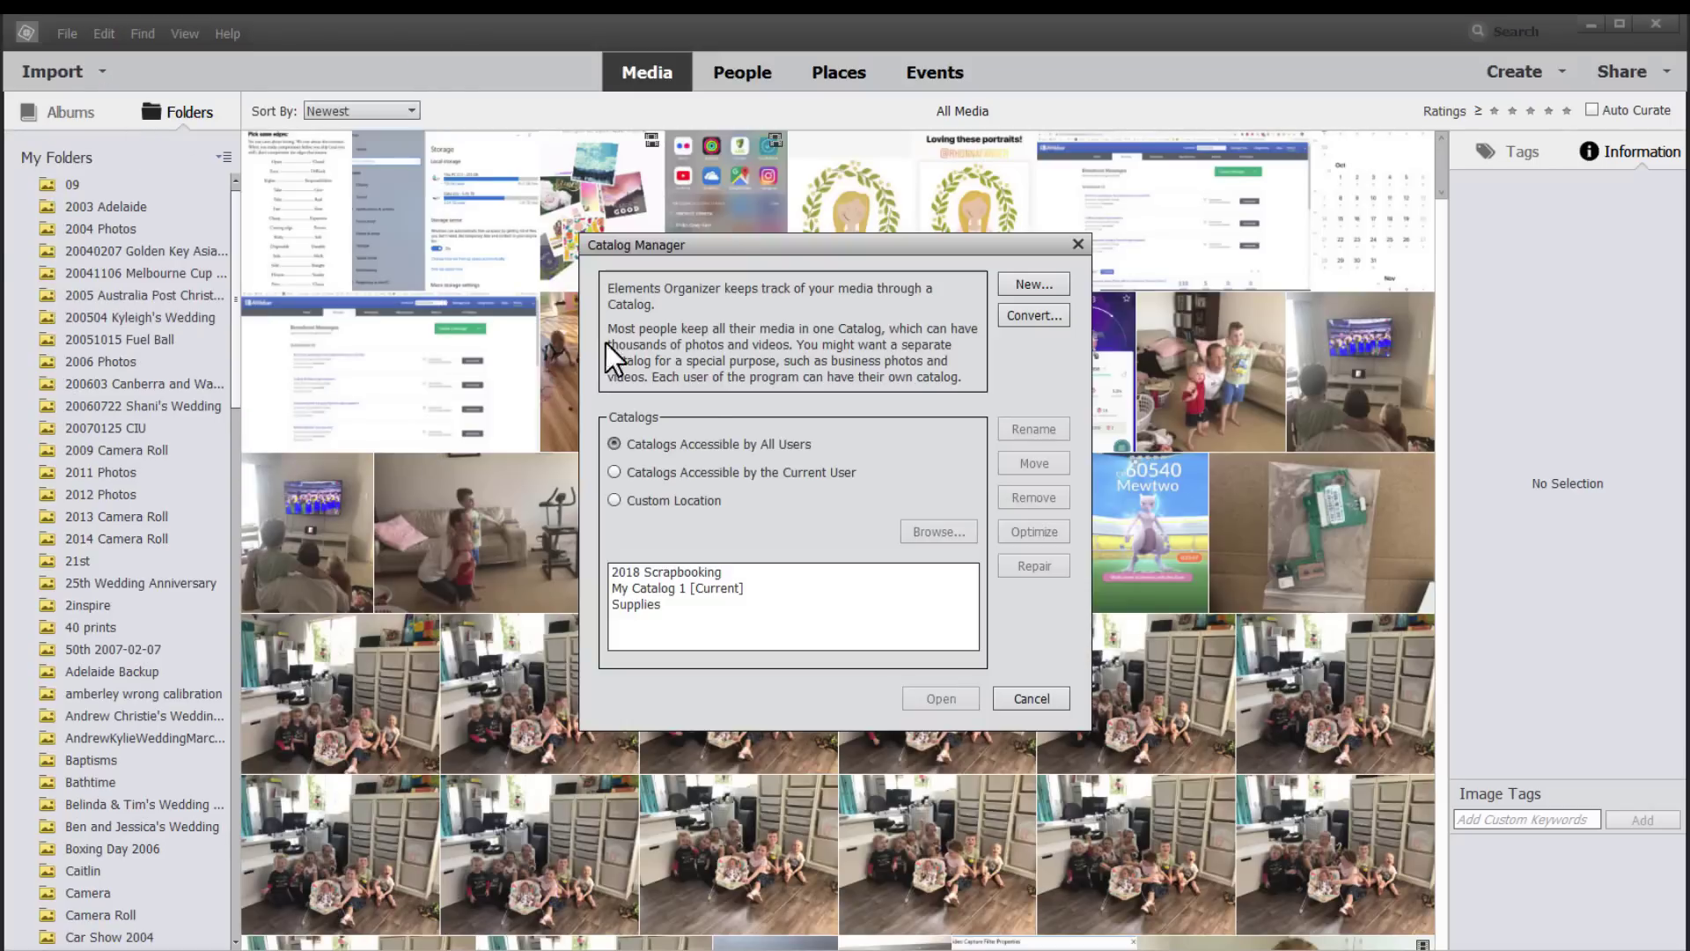
pyautogui.click(679, 573)
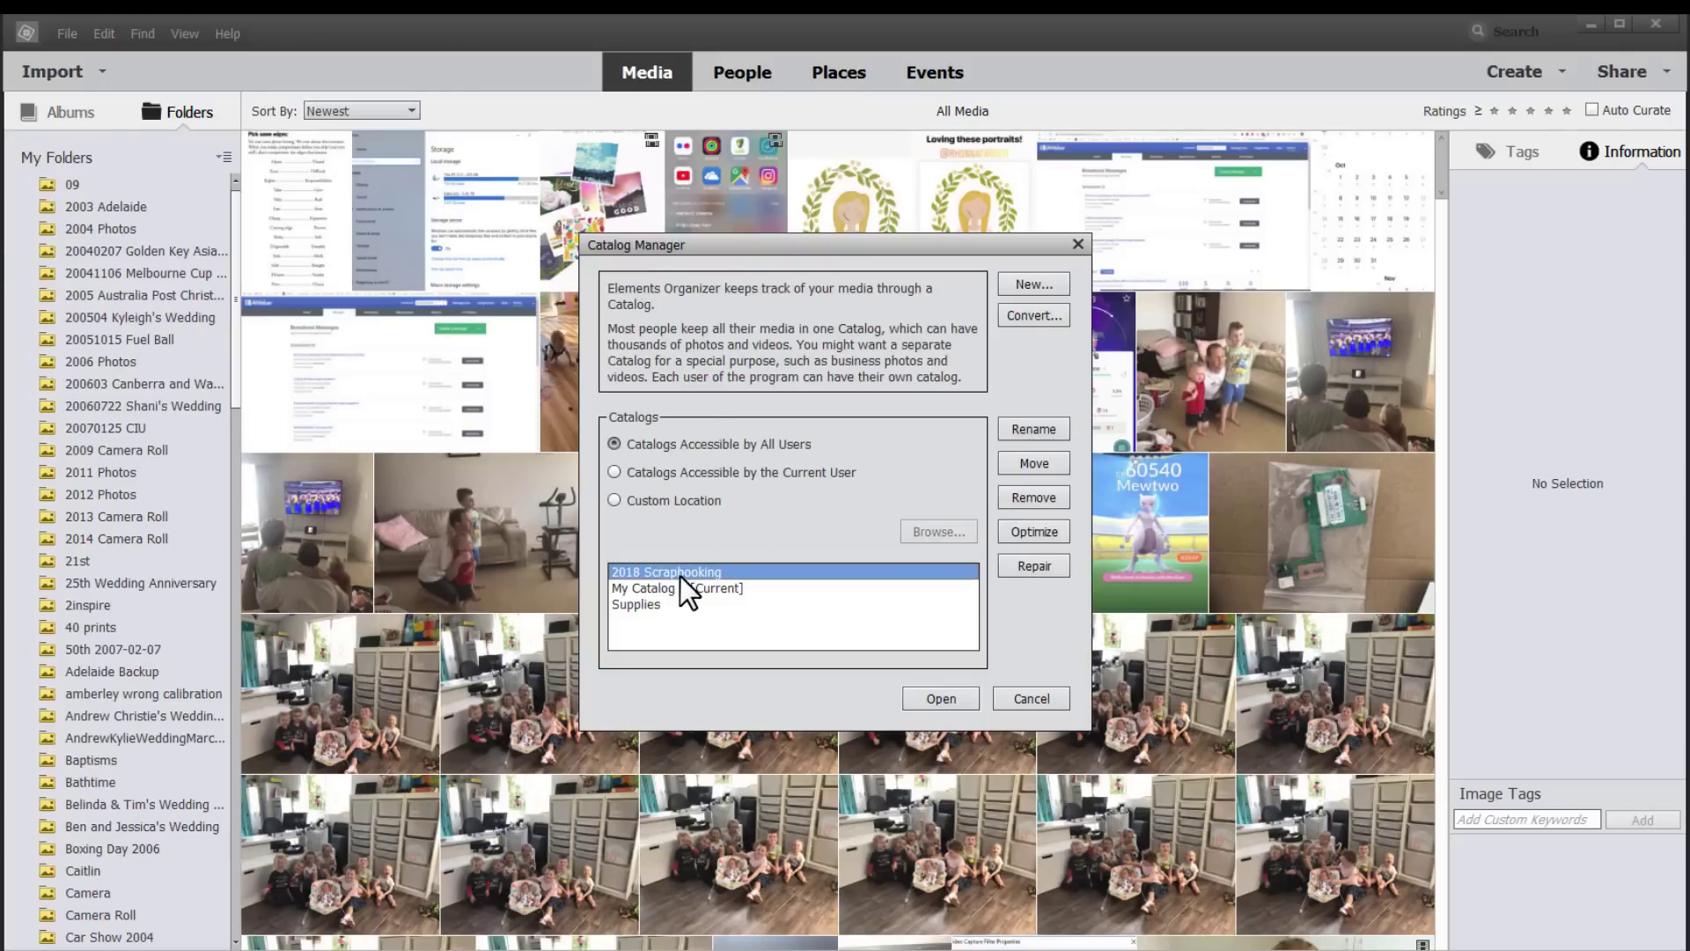
pyautogui.click(1047, 317)
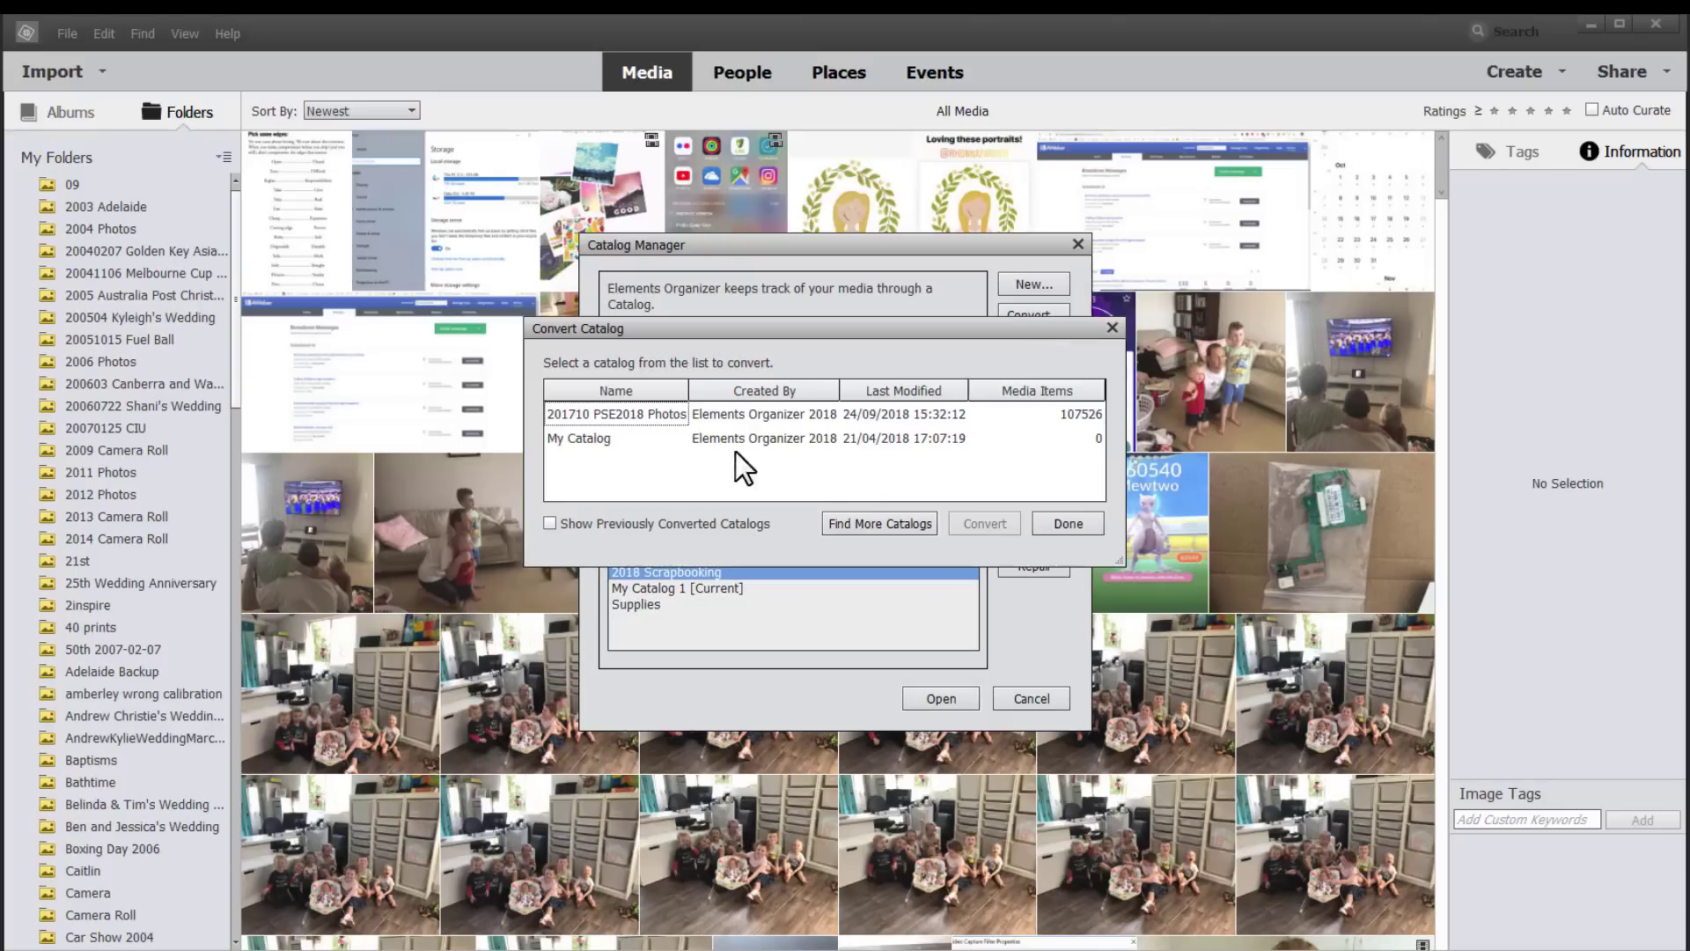
pyautogui.click(593, 420)
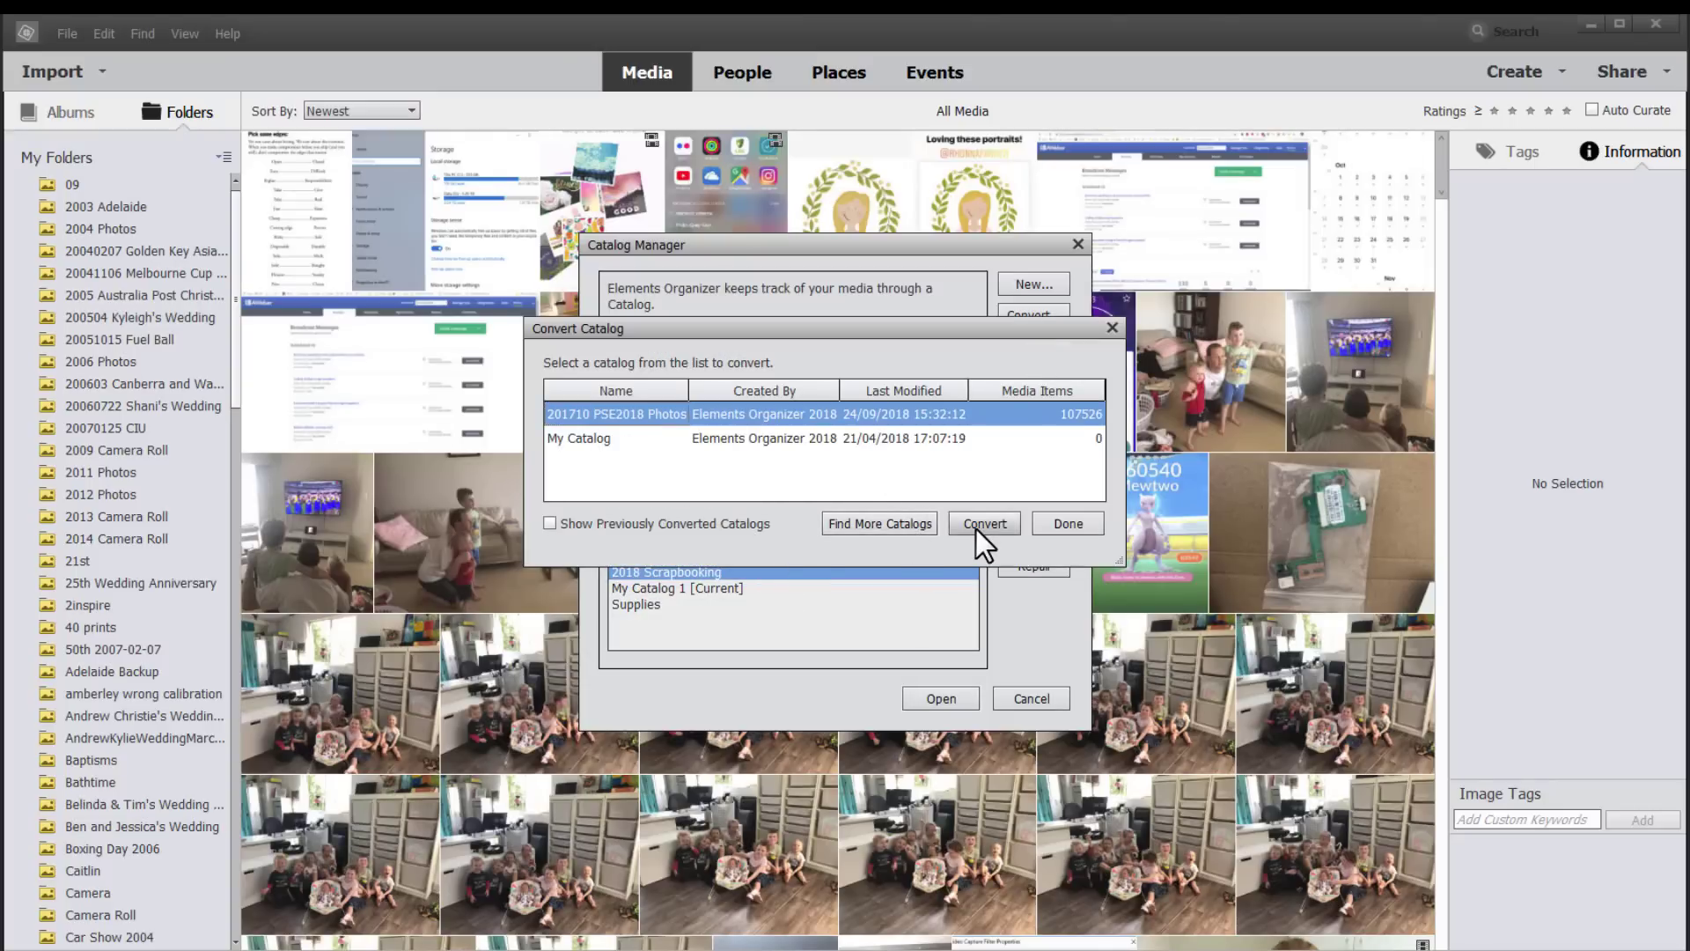
pyautogui.click(655, 520)
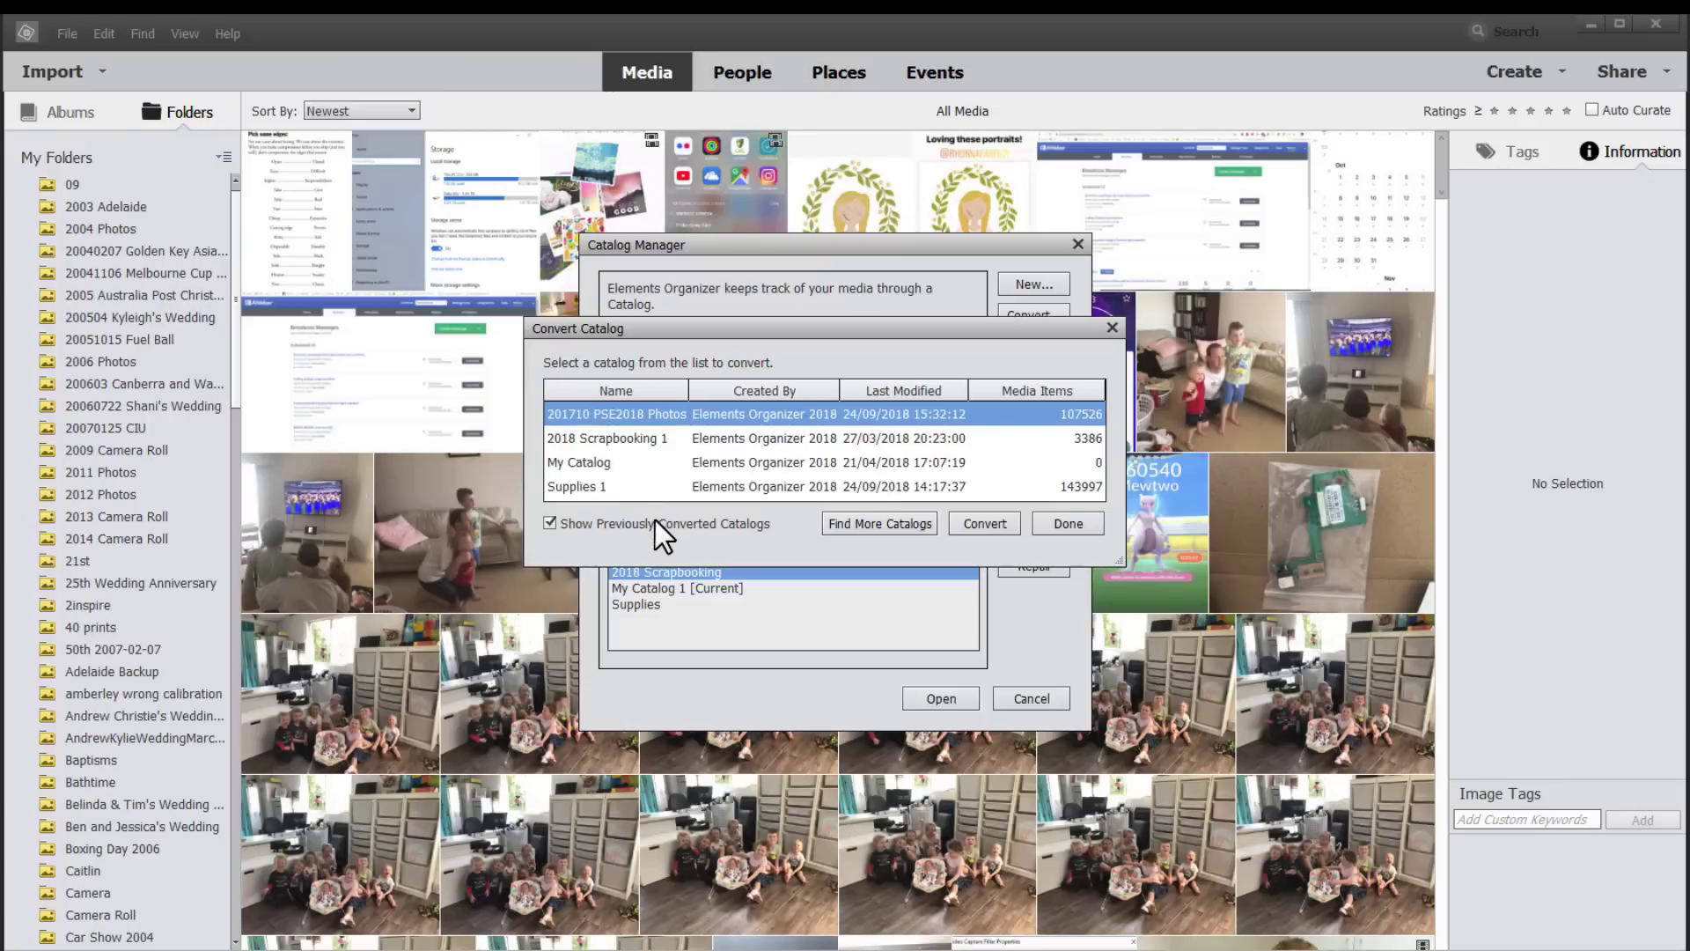
pyautogui.click(655, 520)
pyautogui.click(974, 526)
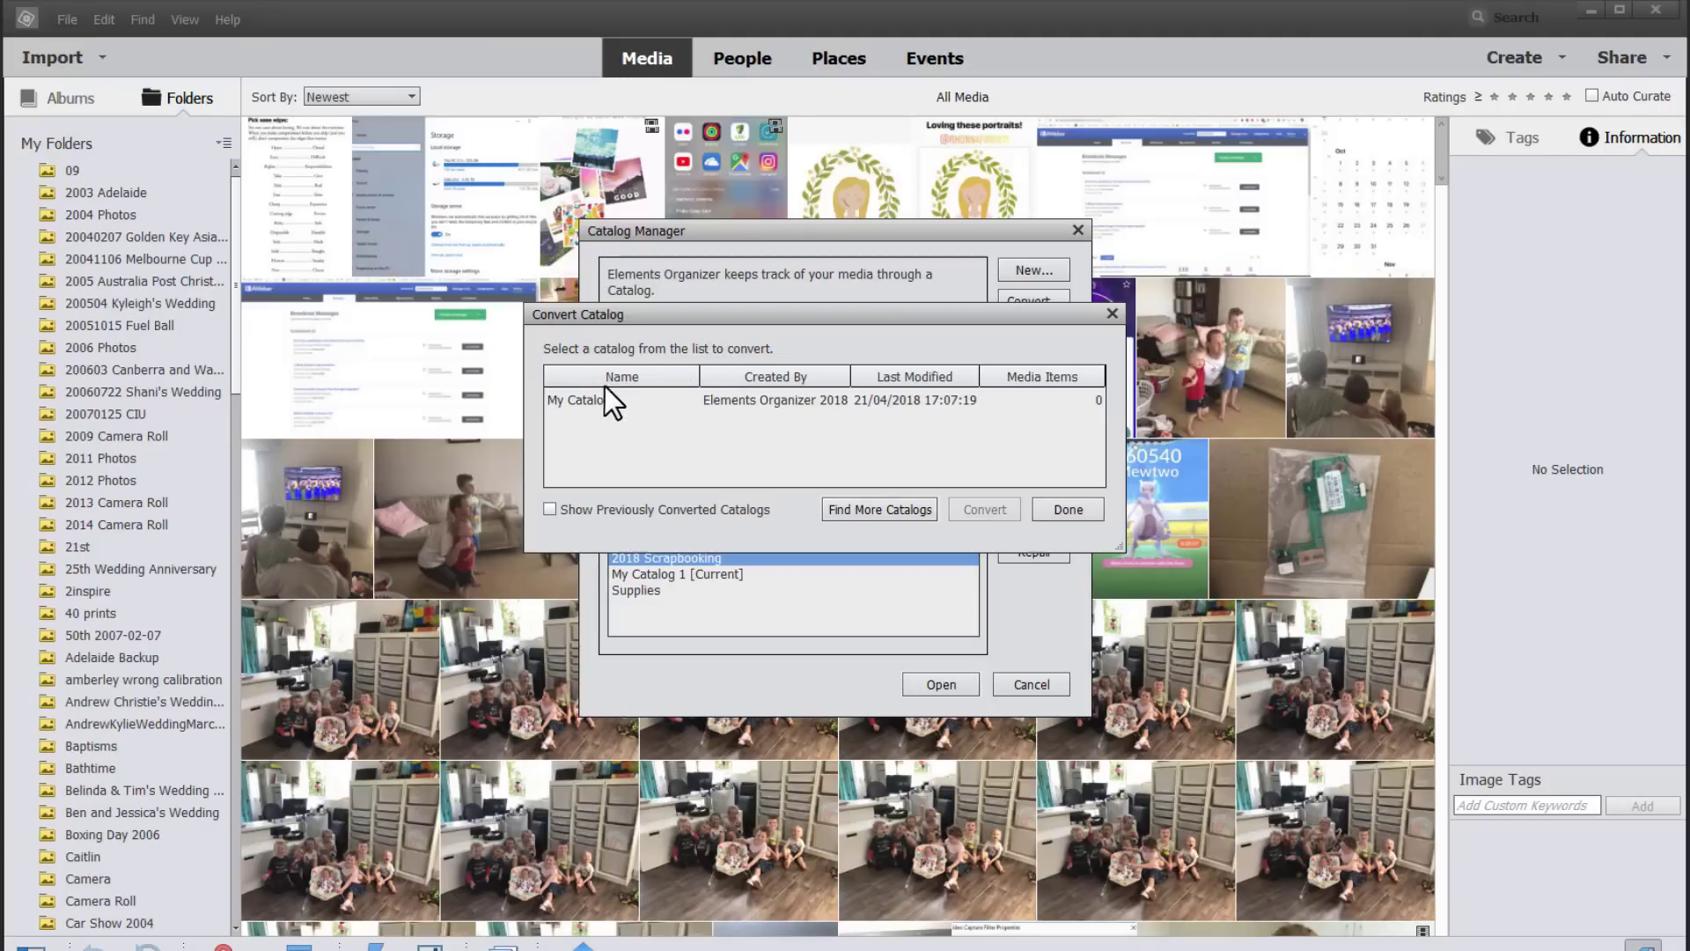
pyautogui.click(1060, 508)
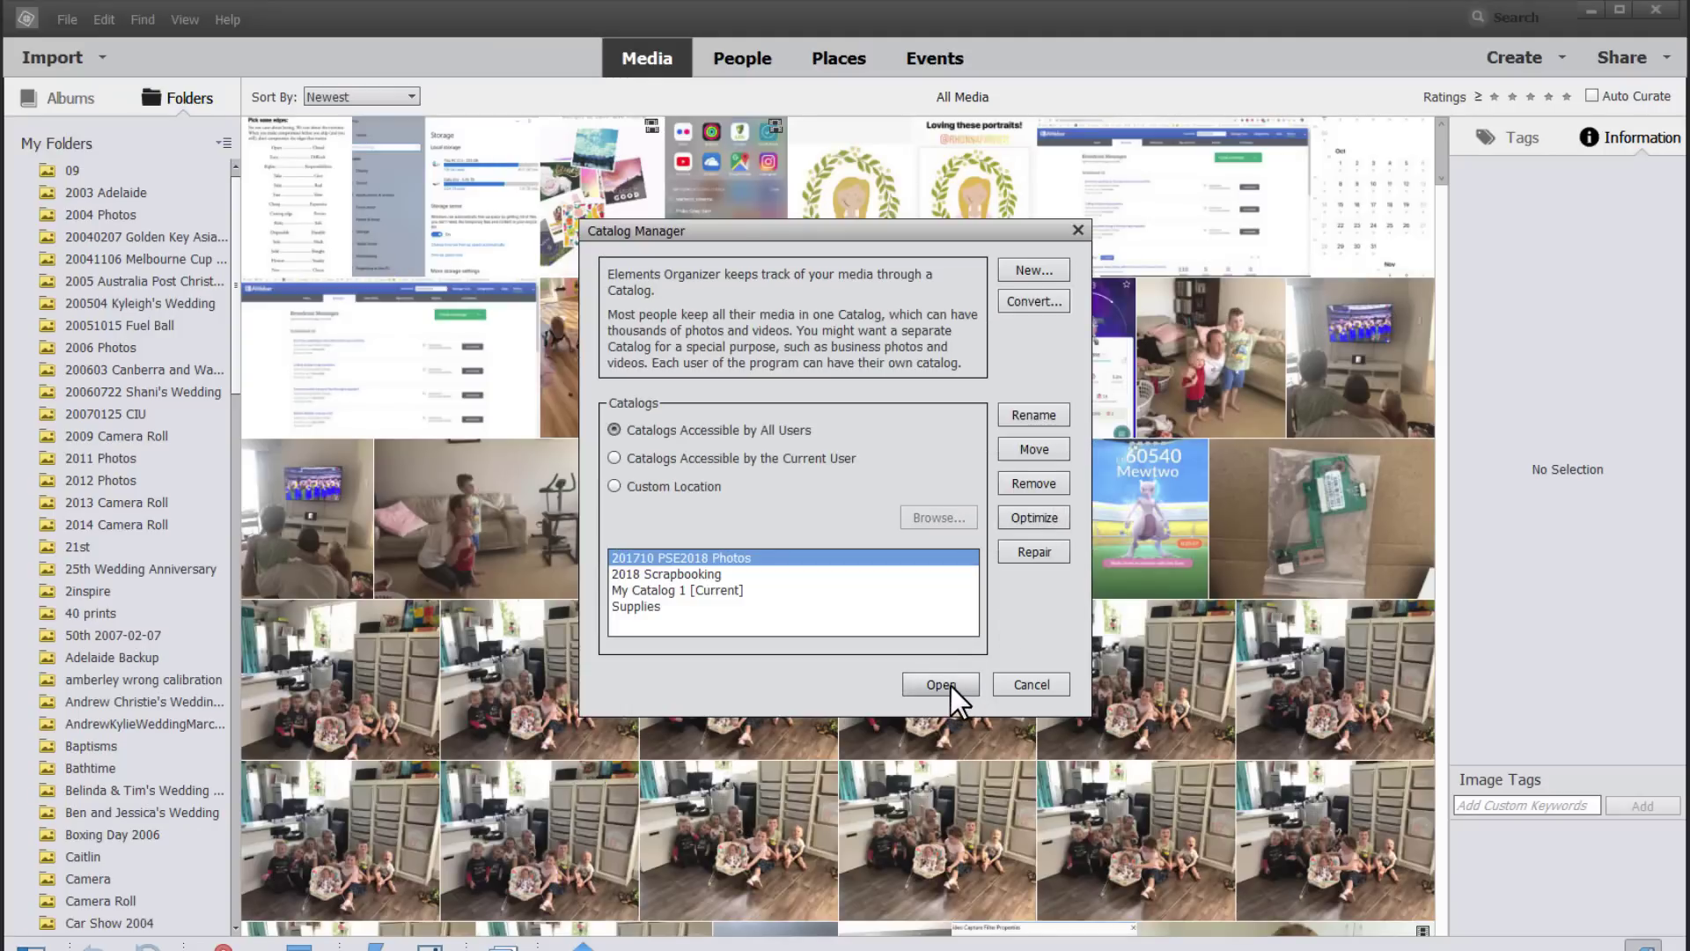
pyautogui.click(951, 684)
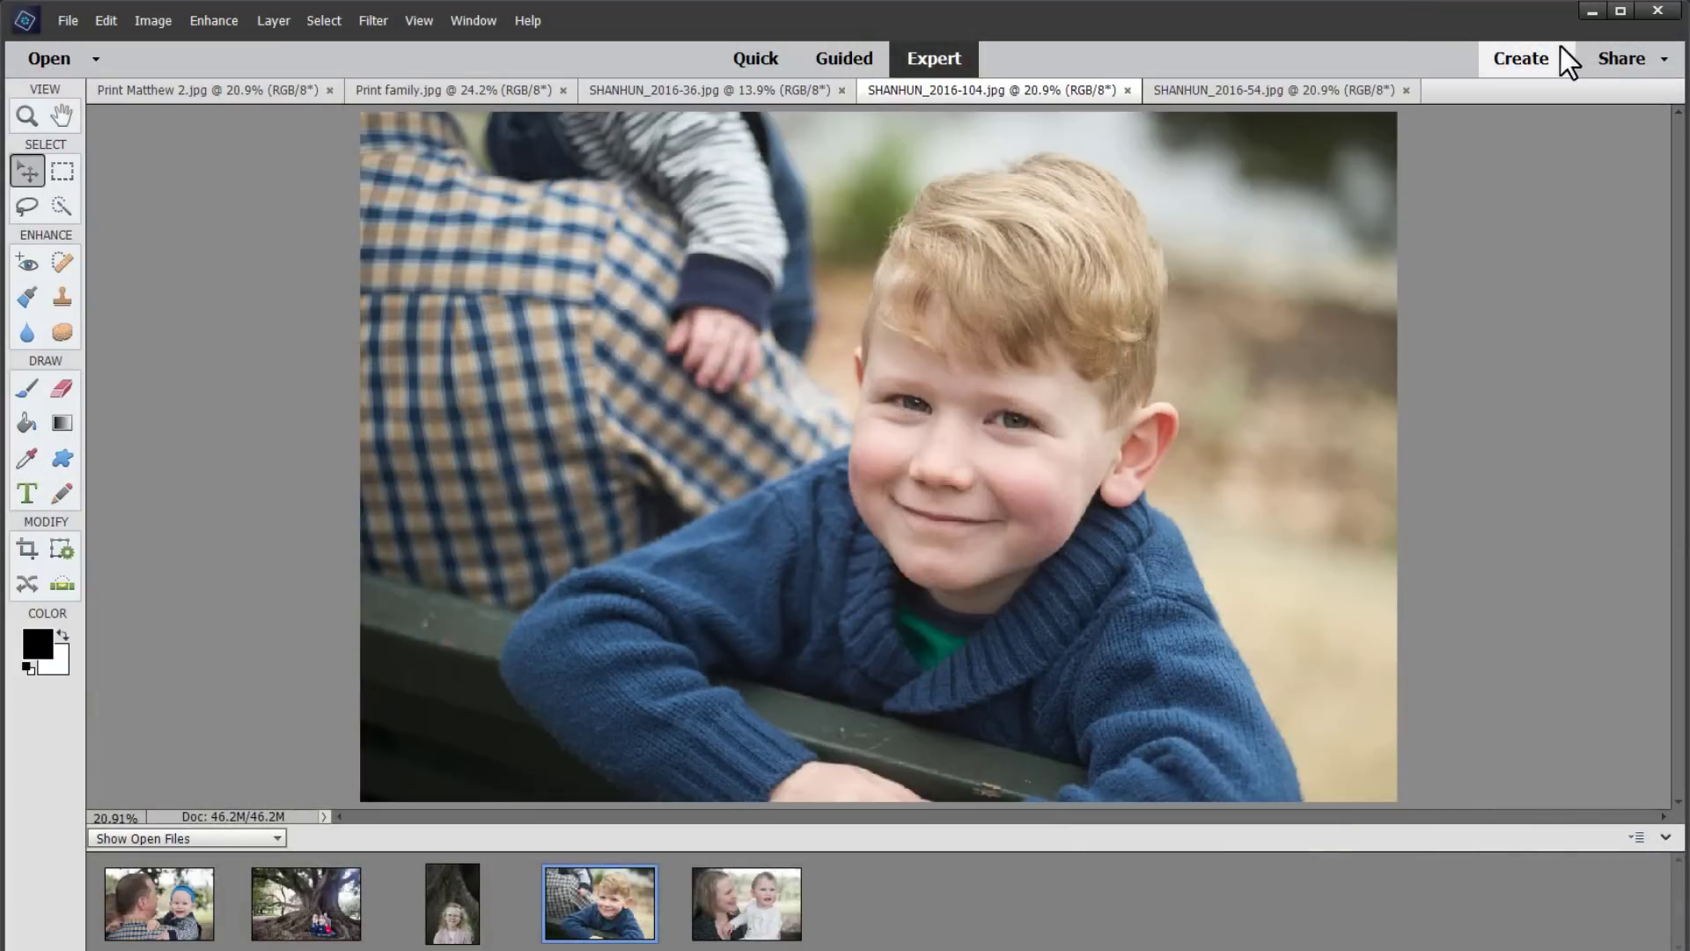
# - Bring up the Create menu's project list while the boy's portrait is open in Expert mode
pyautogui.click(1560, 48)
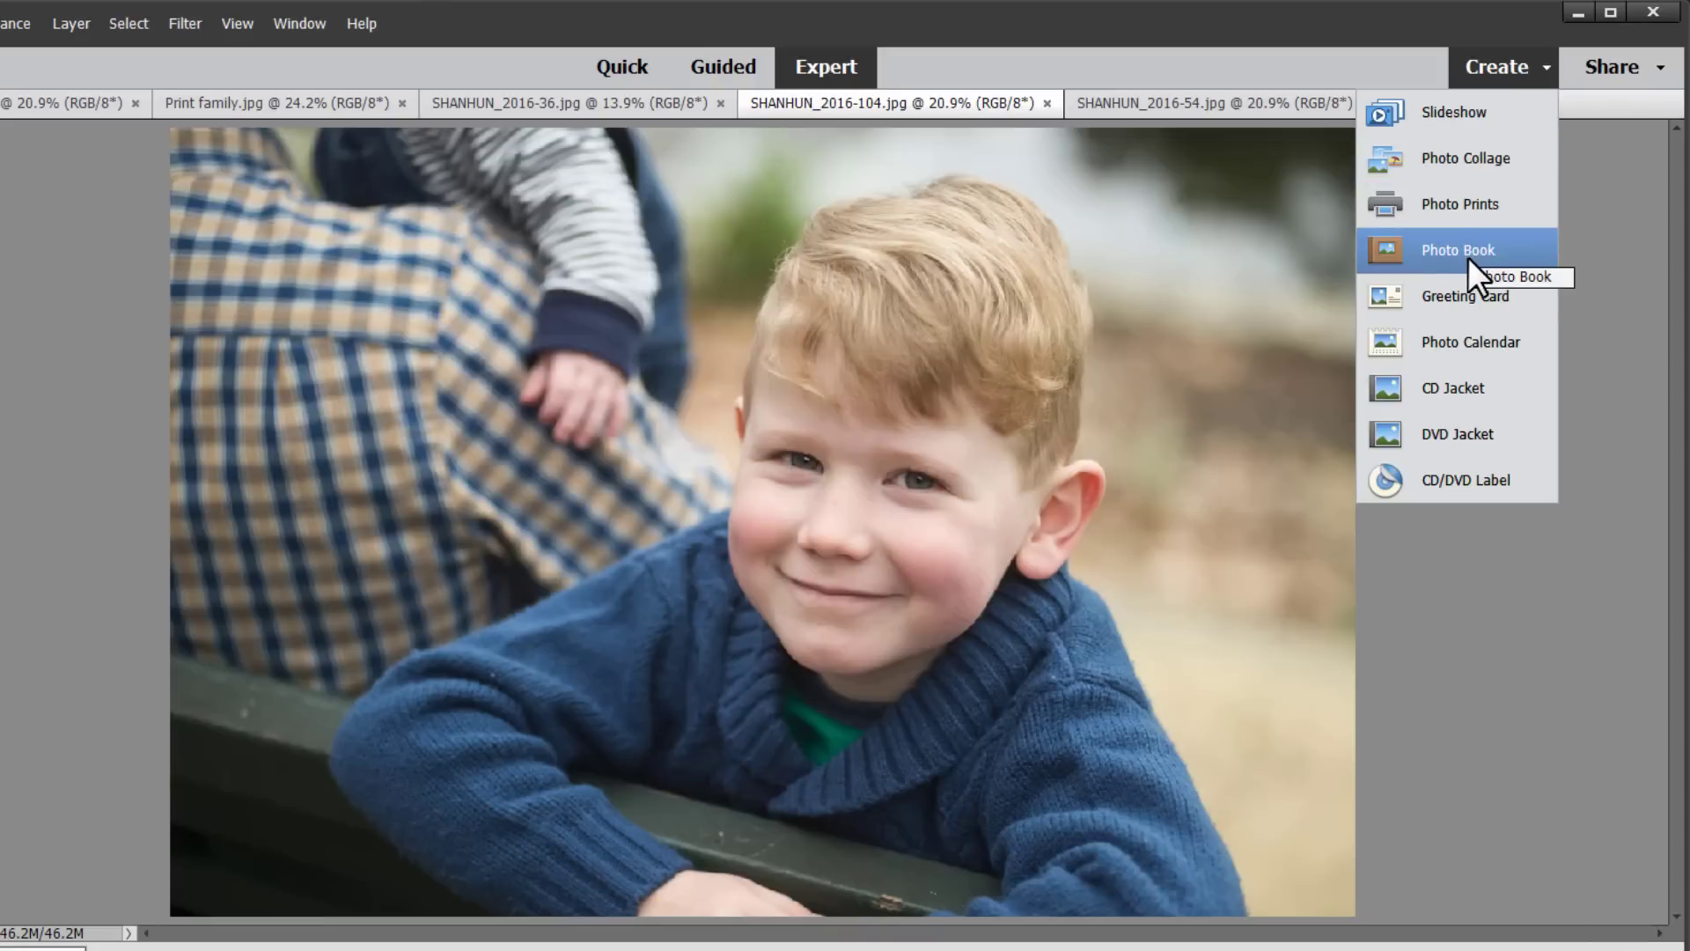
# - Choose Photo Collage to build a curved landscape collage from the five open family photos
pyautogui.click(1451, 169)
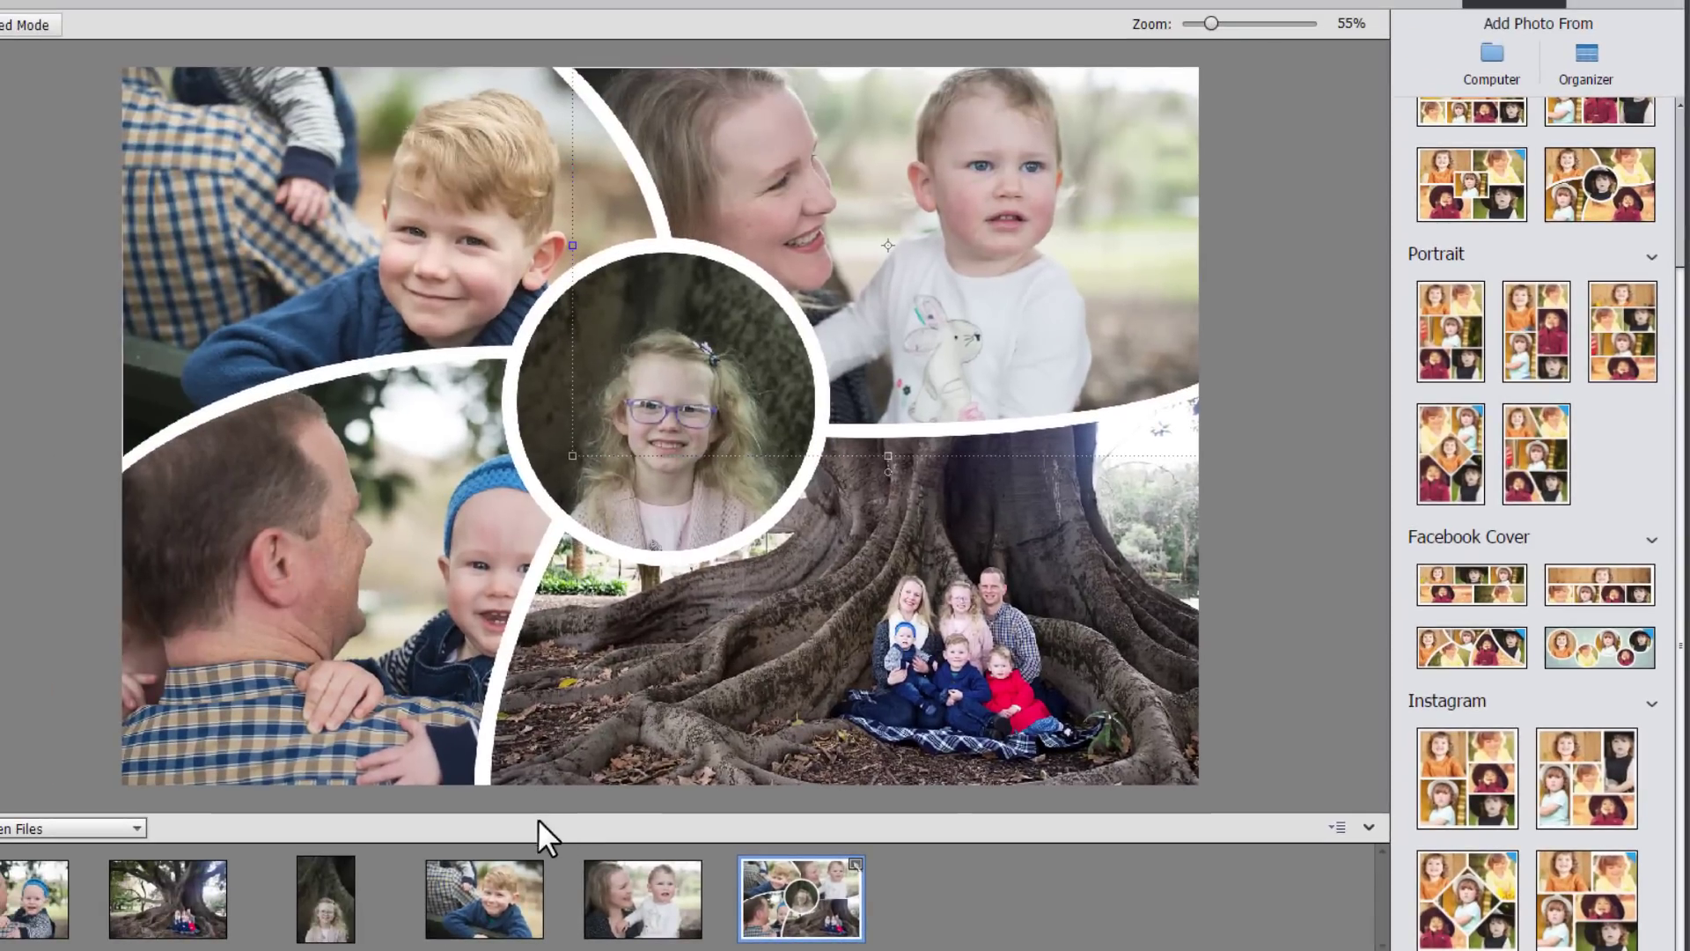
# - Put the enlarged tree-and-family photo in the centre circle, the girl bottom-left, mother-and-baby top-left
pyautogui.click(713, 350)
pyautogui.doubleClick(715, 350)
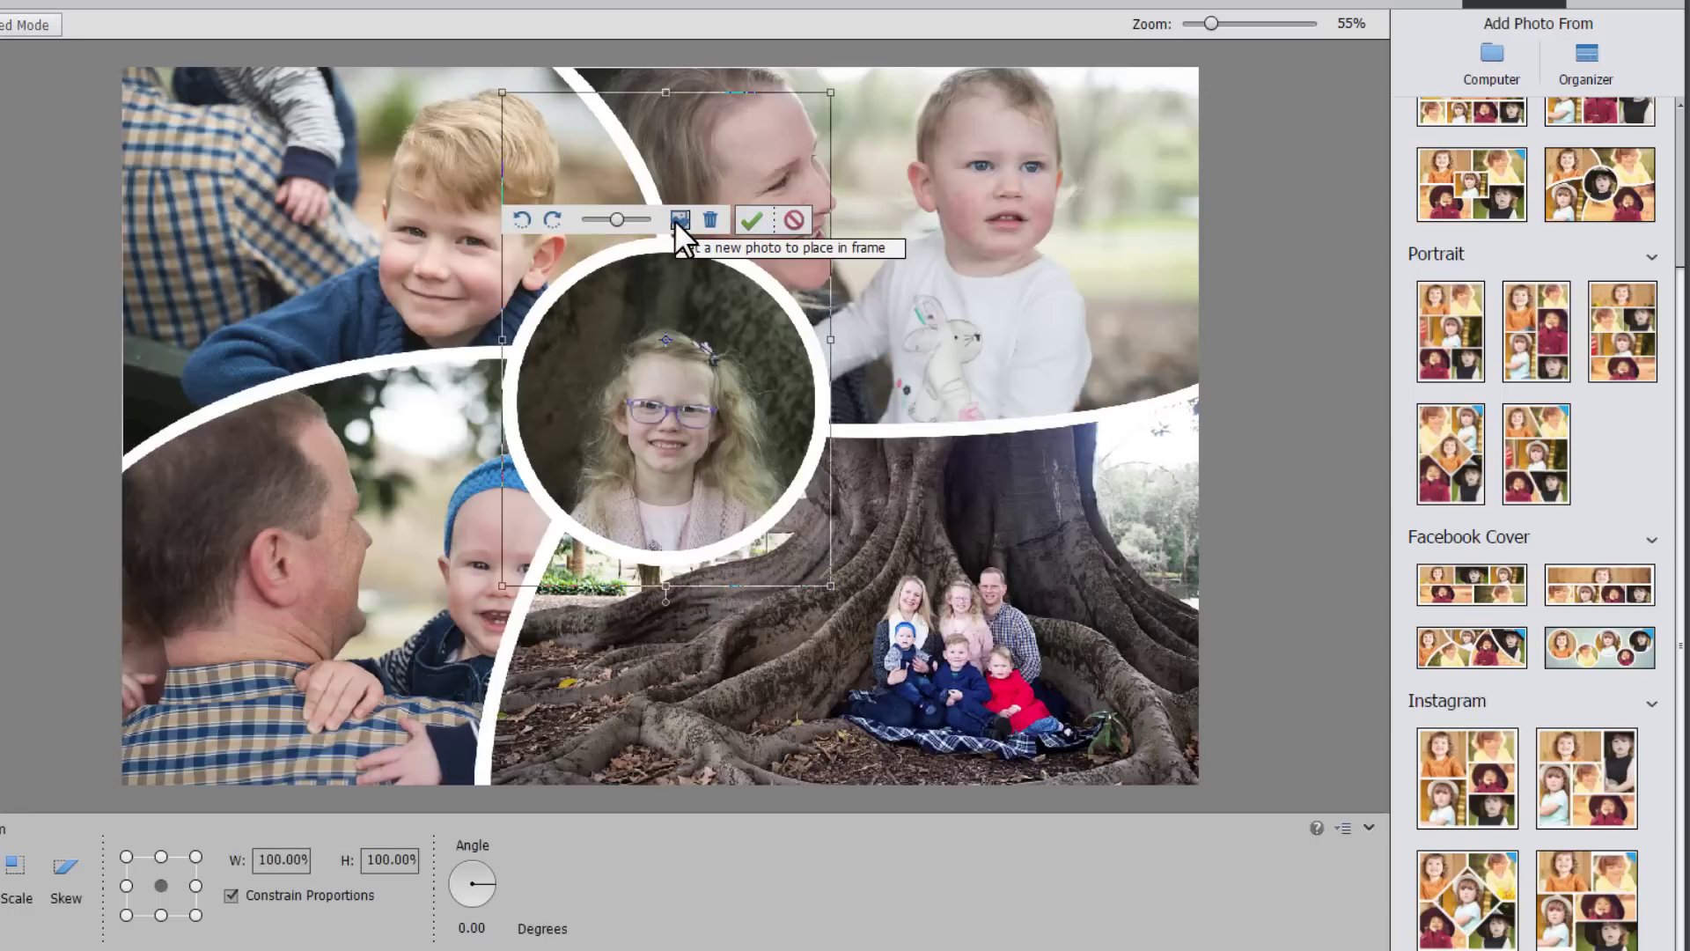
pyautogui.press('Return')
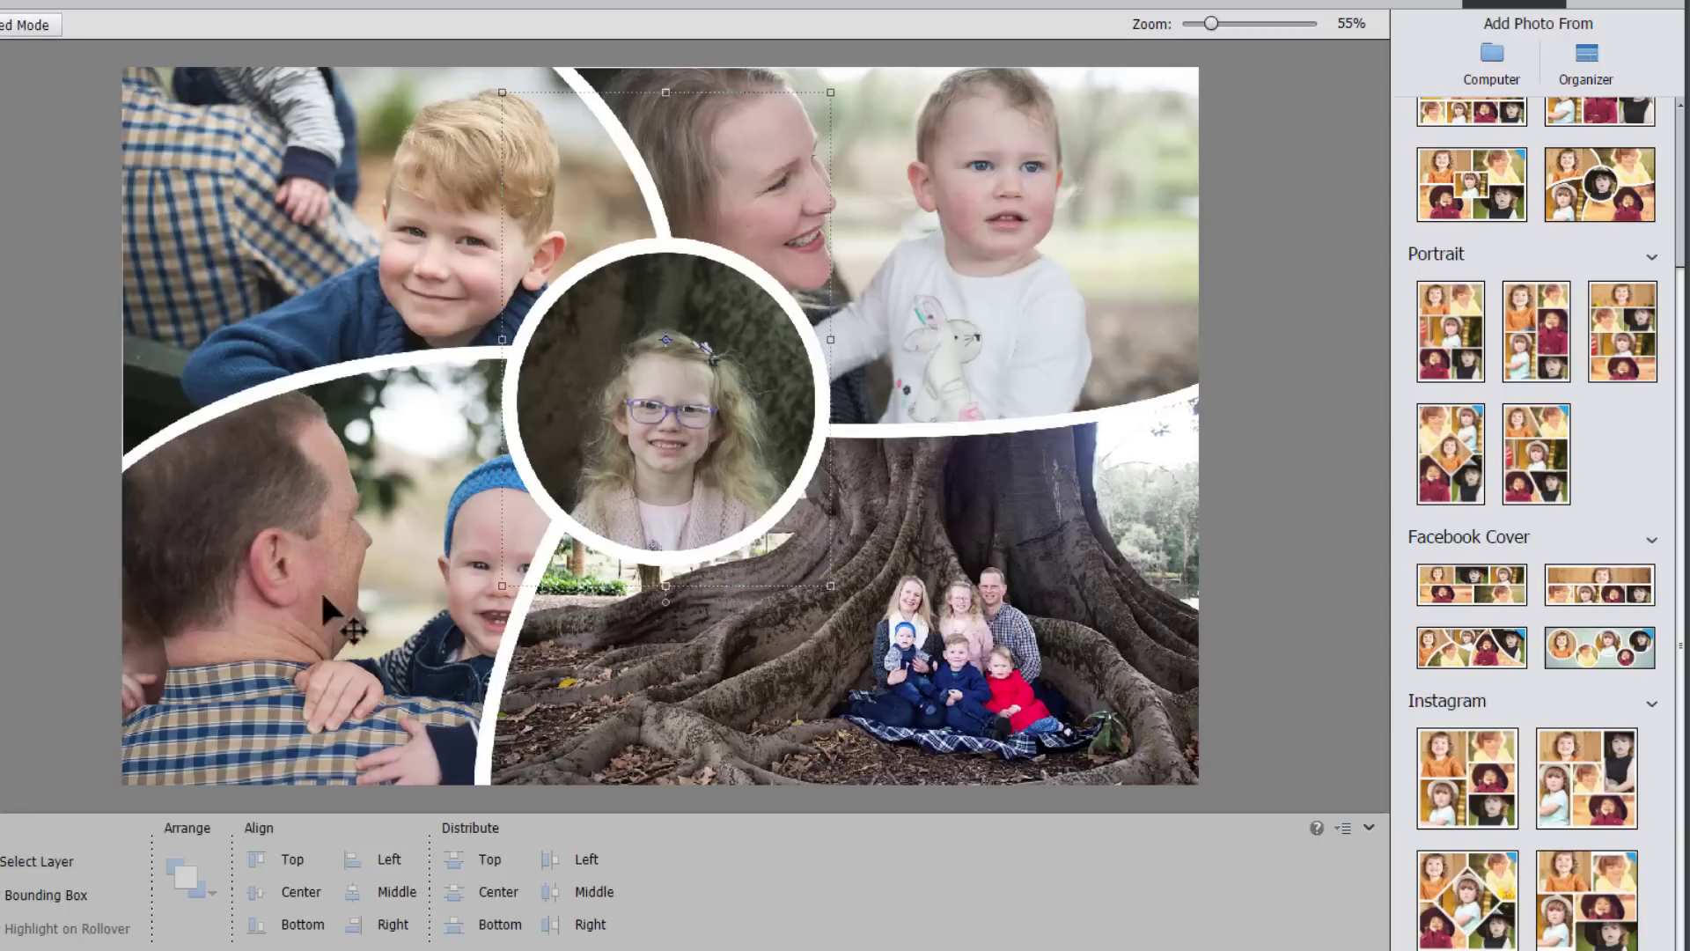
pyautogui.click(35, 949)
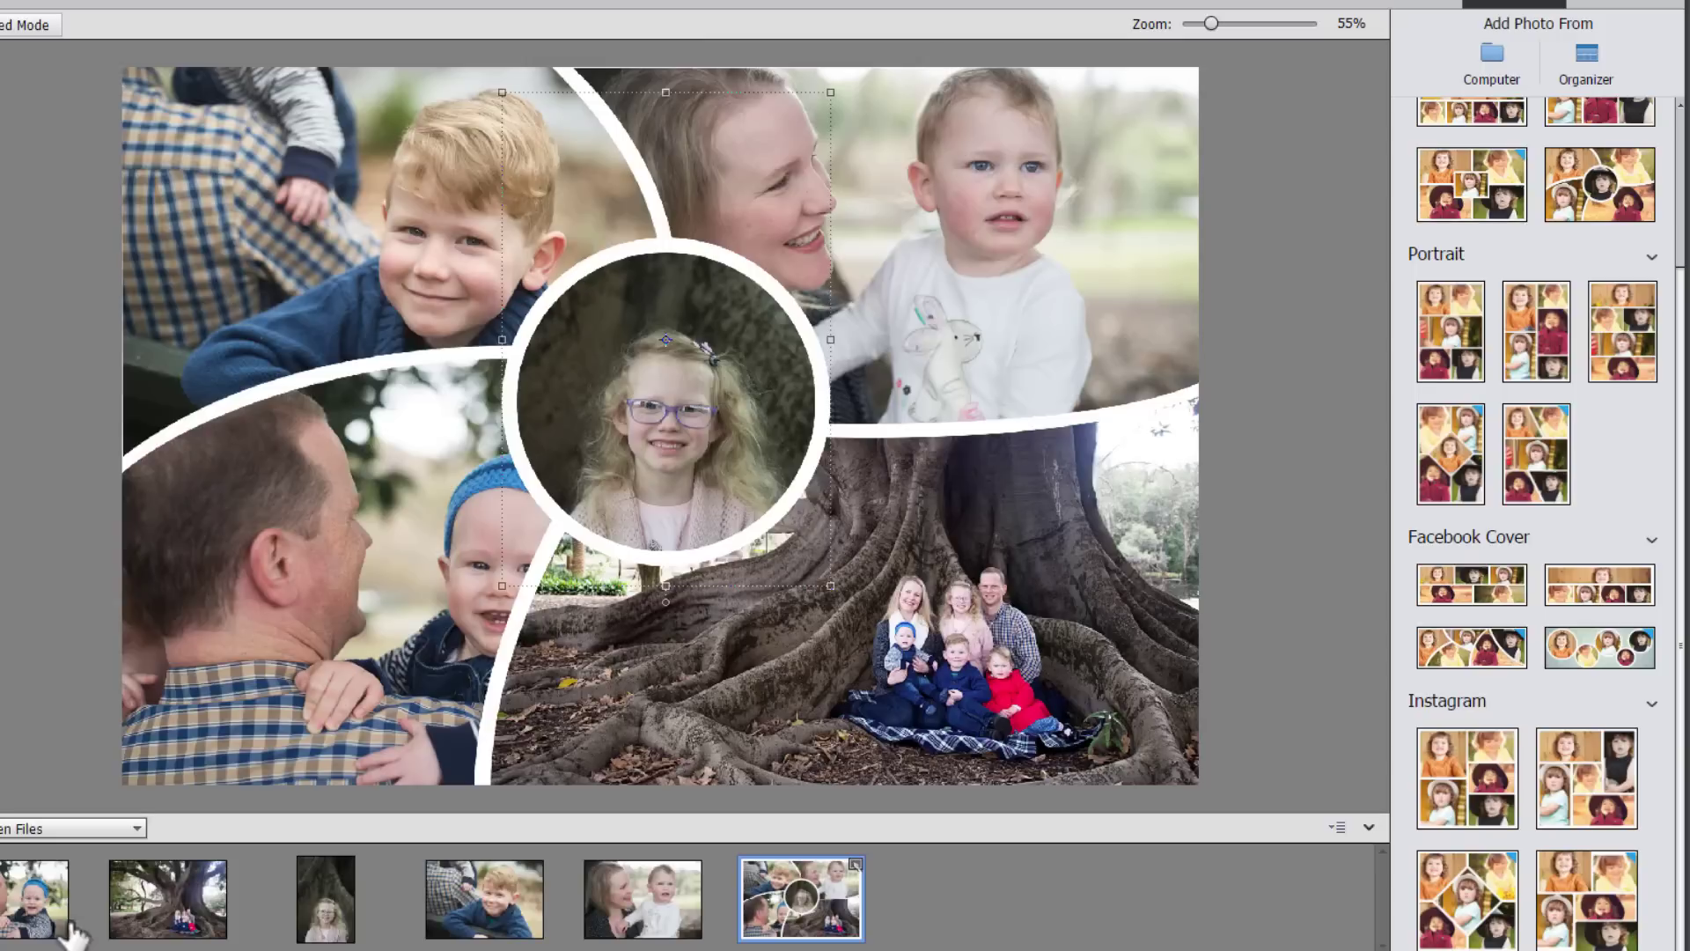
pyautogui.moveTo(181, 915); pyautogui.dragTo(605, 440)
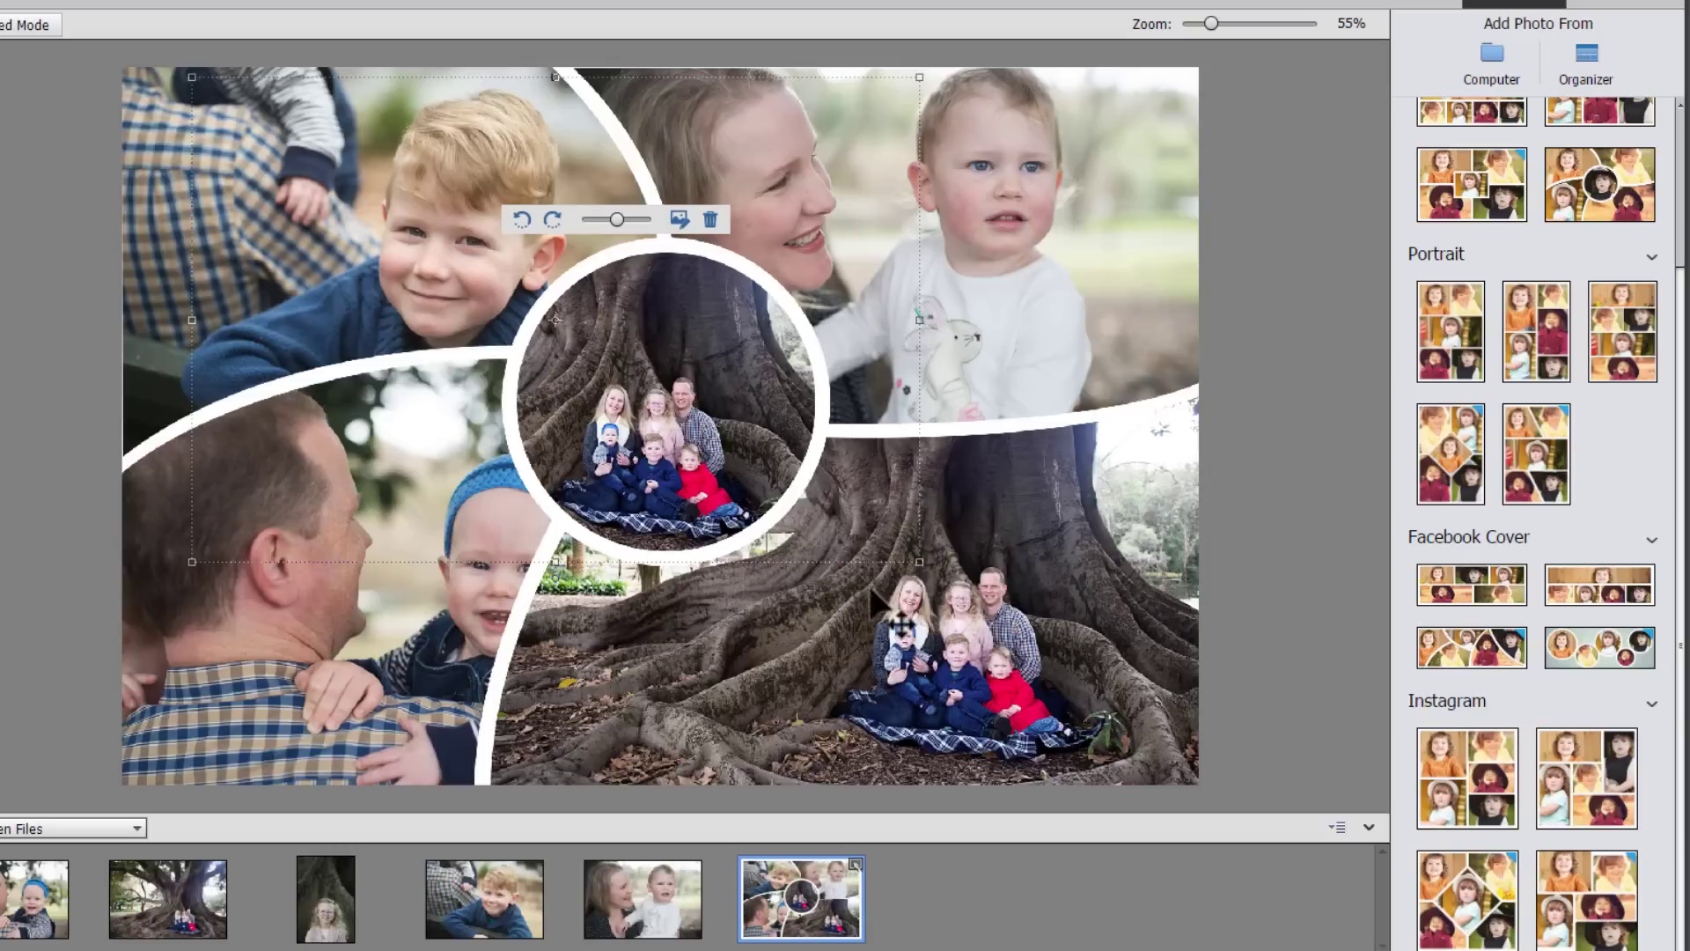
pyautogui.moveTo(920, 561); pyautogui.dragTo(1170, 792)
pyautogui.moveTo(730, 462); pyautogui.dragTo(576, 297)
pyautogui.click(753, 220)
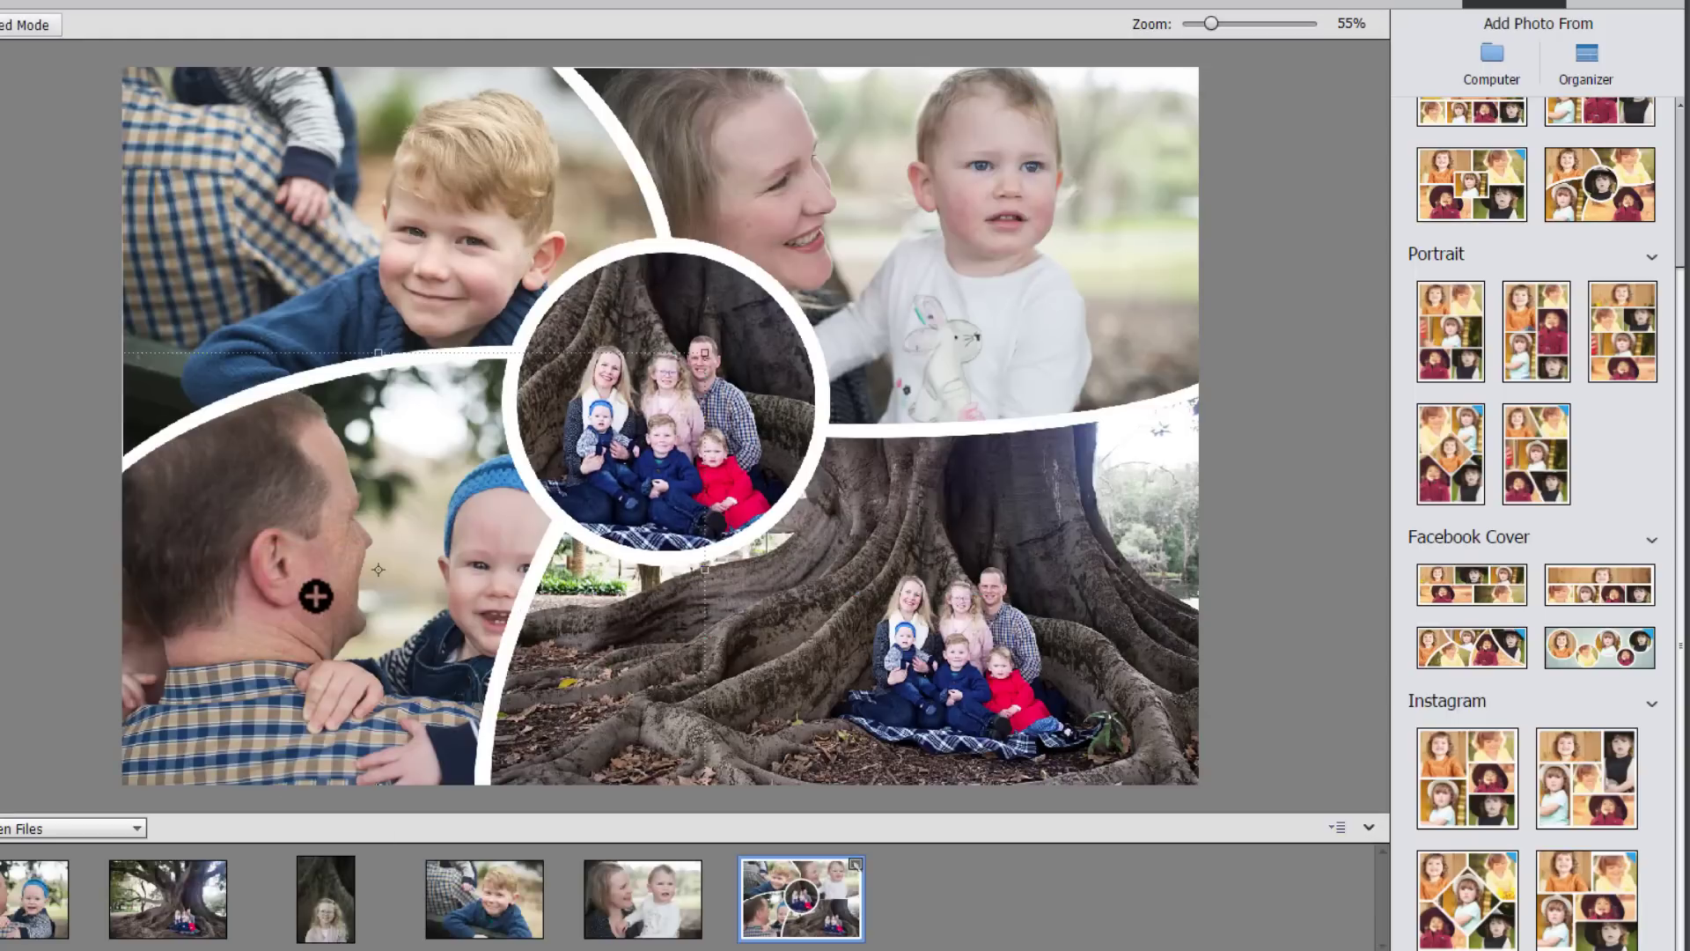
pyautogui.moveTo(315, 595); pyautogui.dragTo(317, 593)
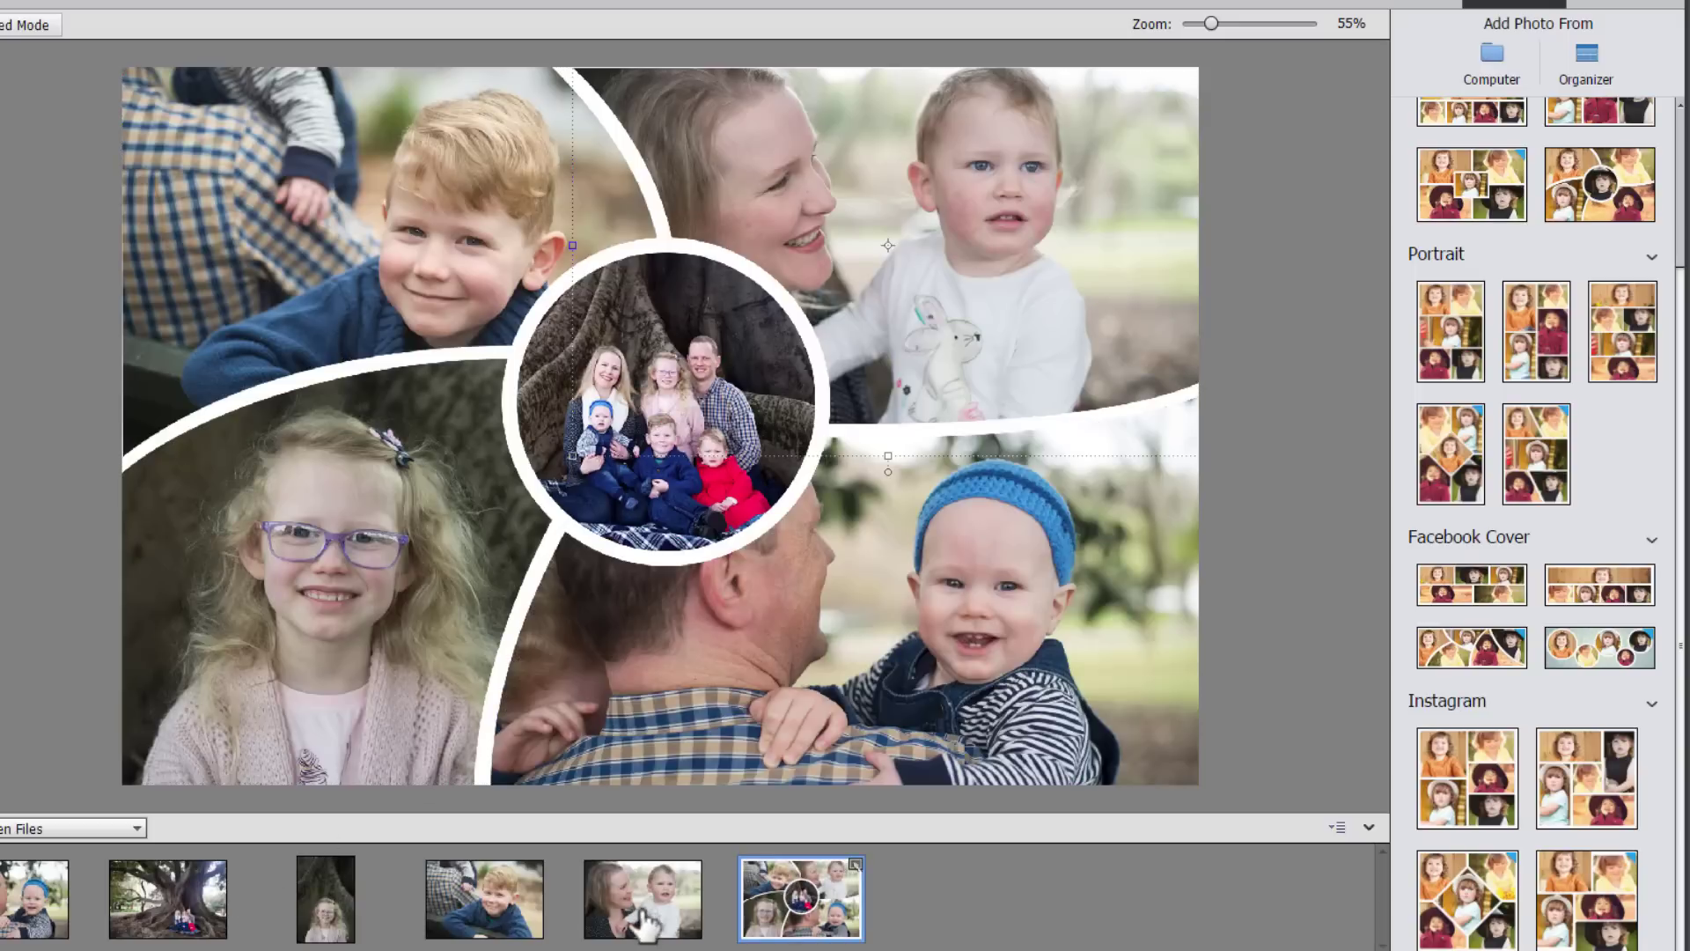
pyautogui.moveTo(647, 923); pyautogui.dragTo(420, 260)
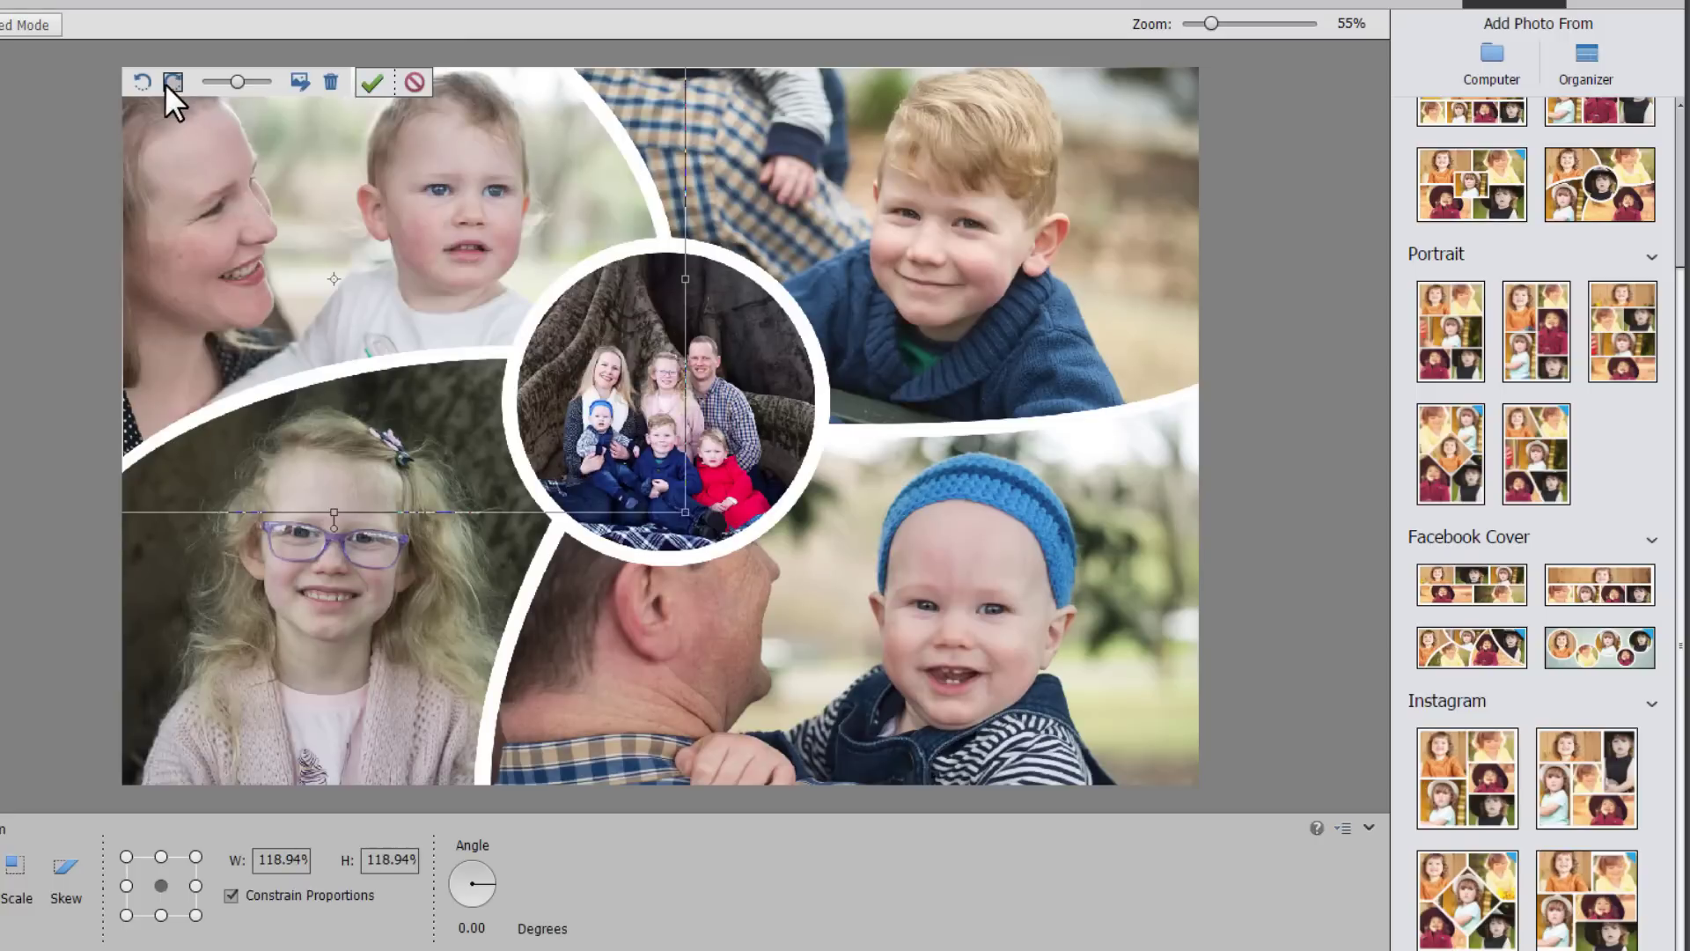
pyautogui.click(172, 82)
pyautogui.click(141, 81)
pyautogui.click(331, 84)
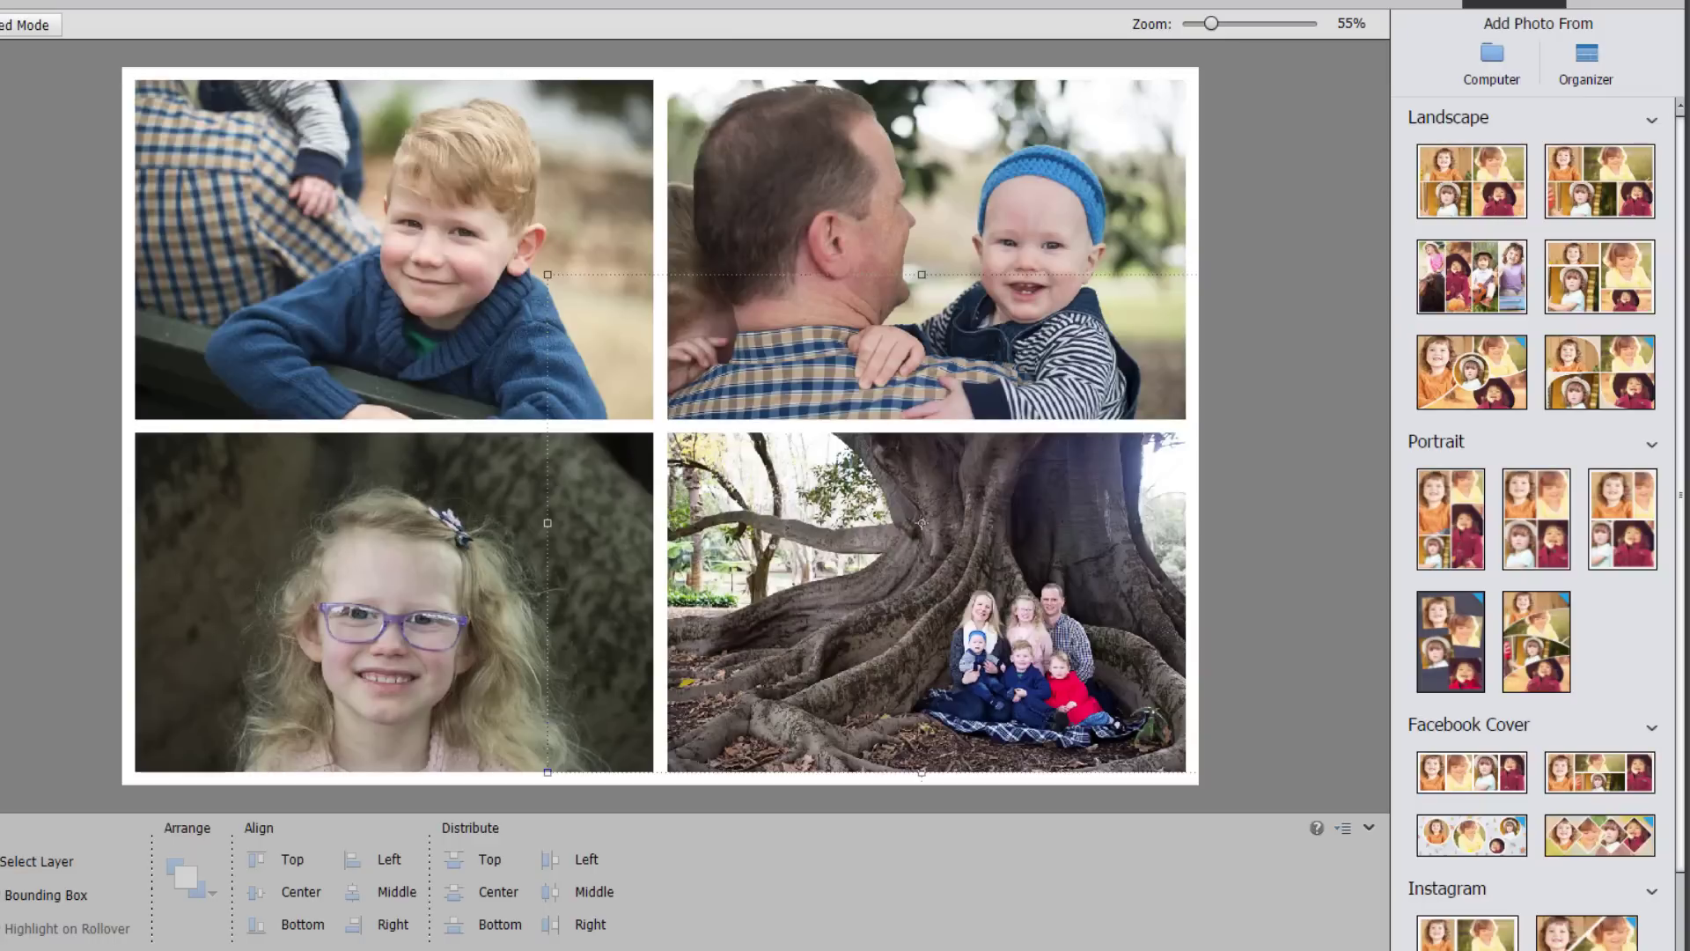
pyautogui.hotkey('ctrl', 'z')
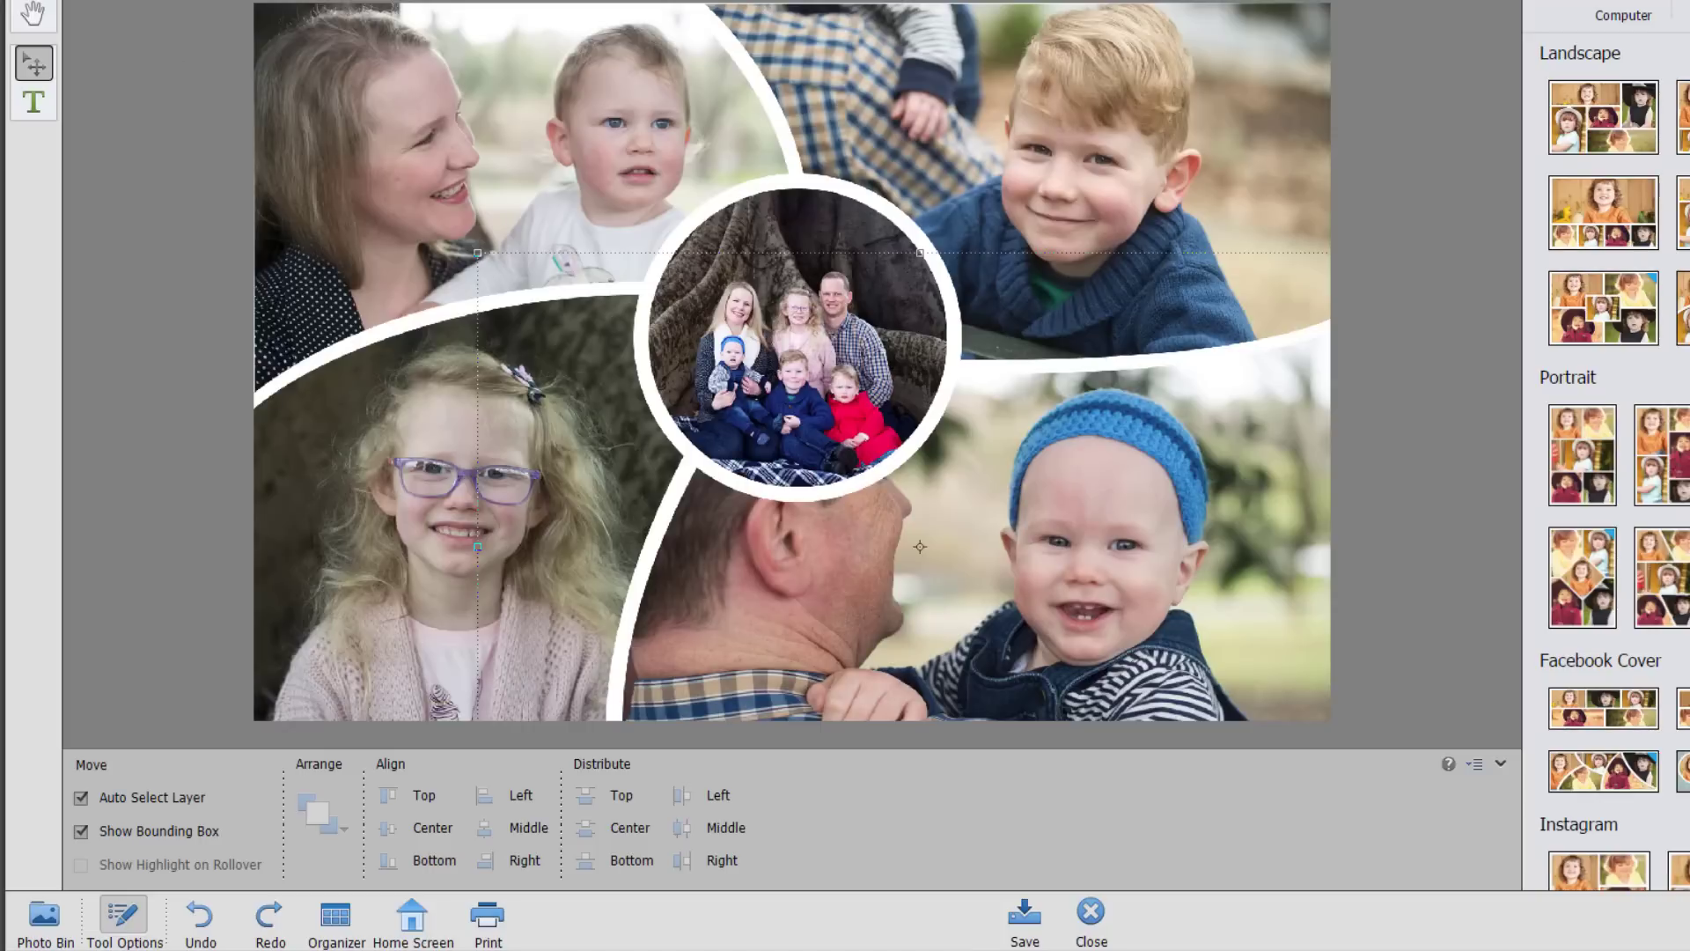
# - Save the collage to Pictures as '2018 Family photo collage'
pyautogui.click(79, 0)
pyautogui.click(118, 75)
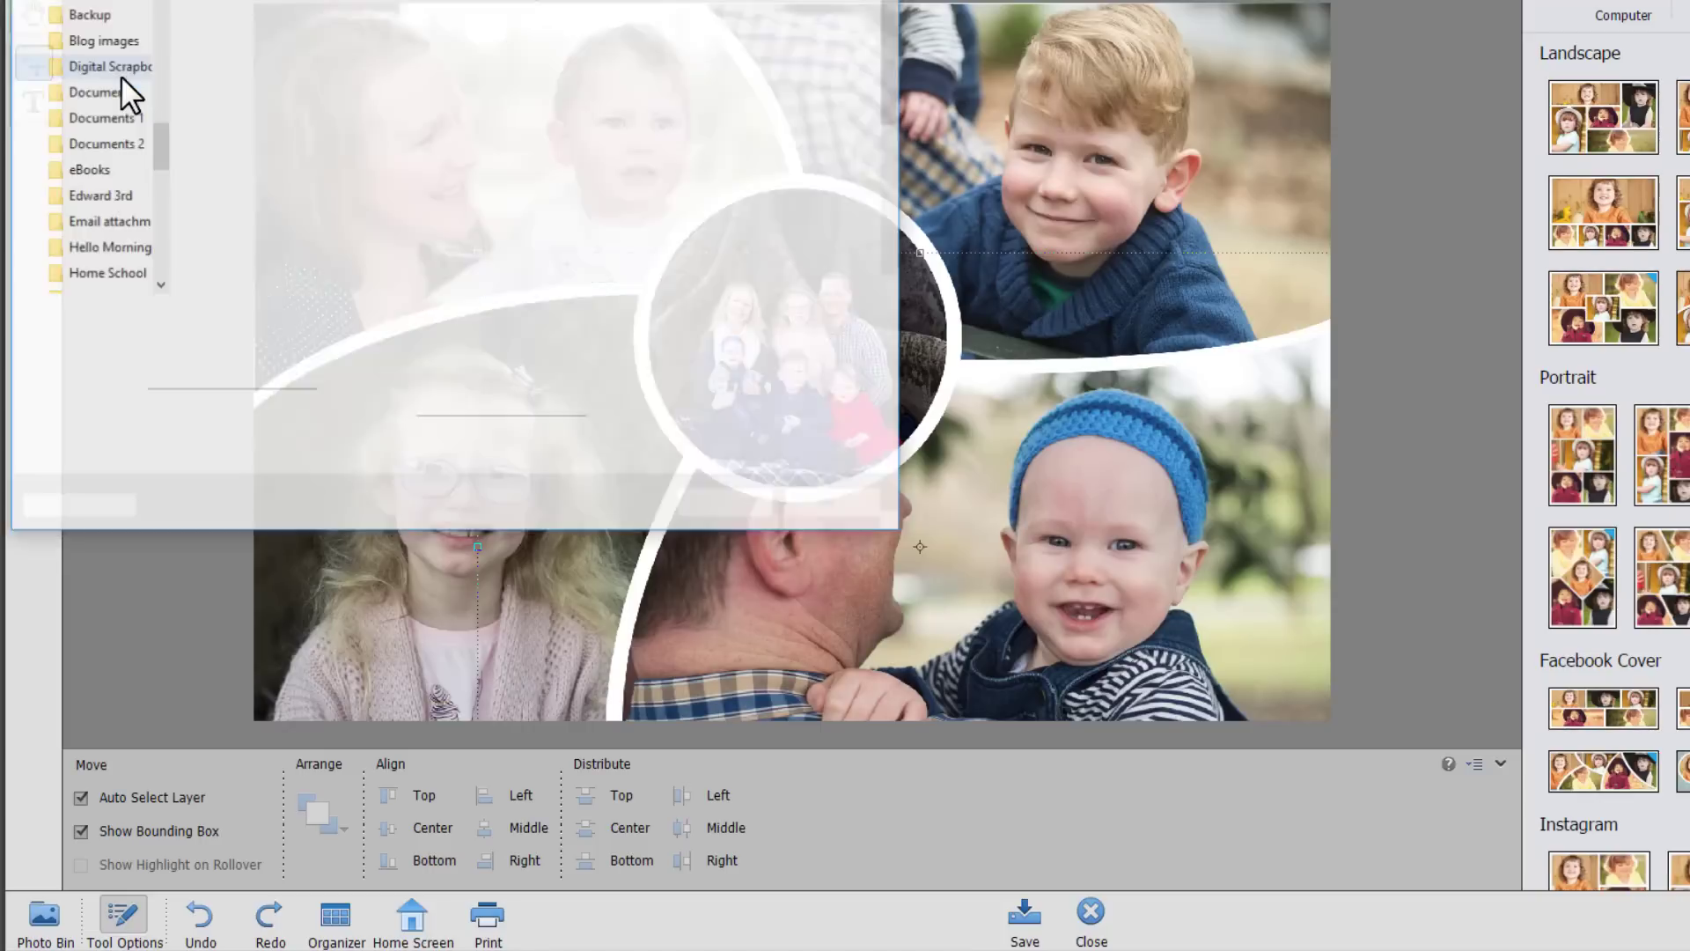
pyautogui.press('Return')
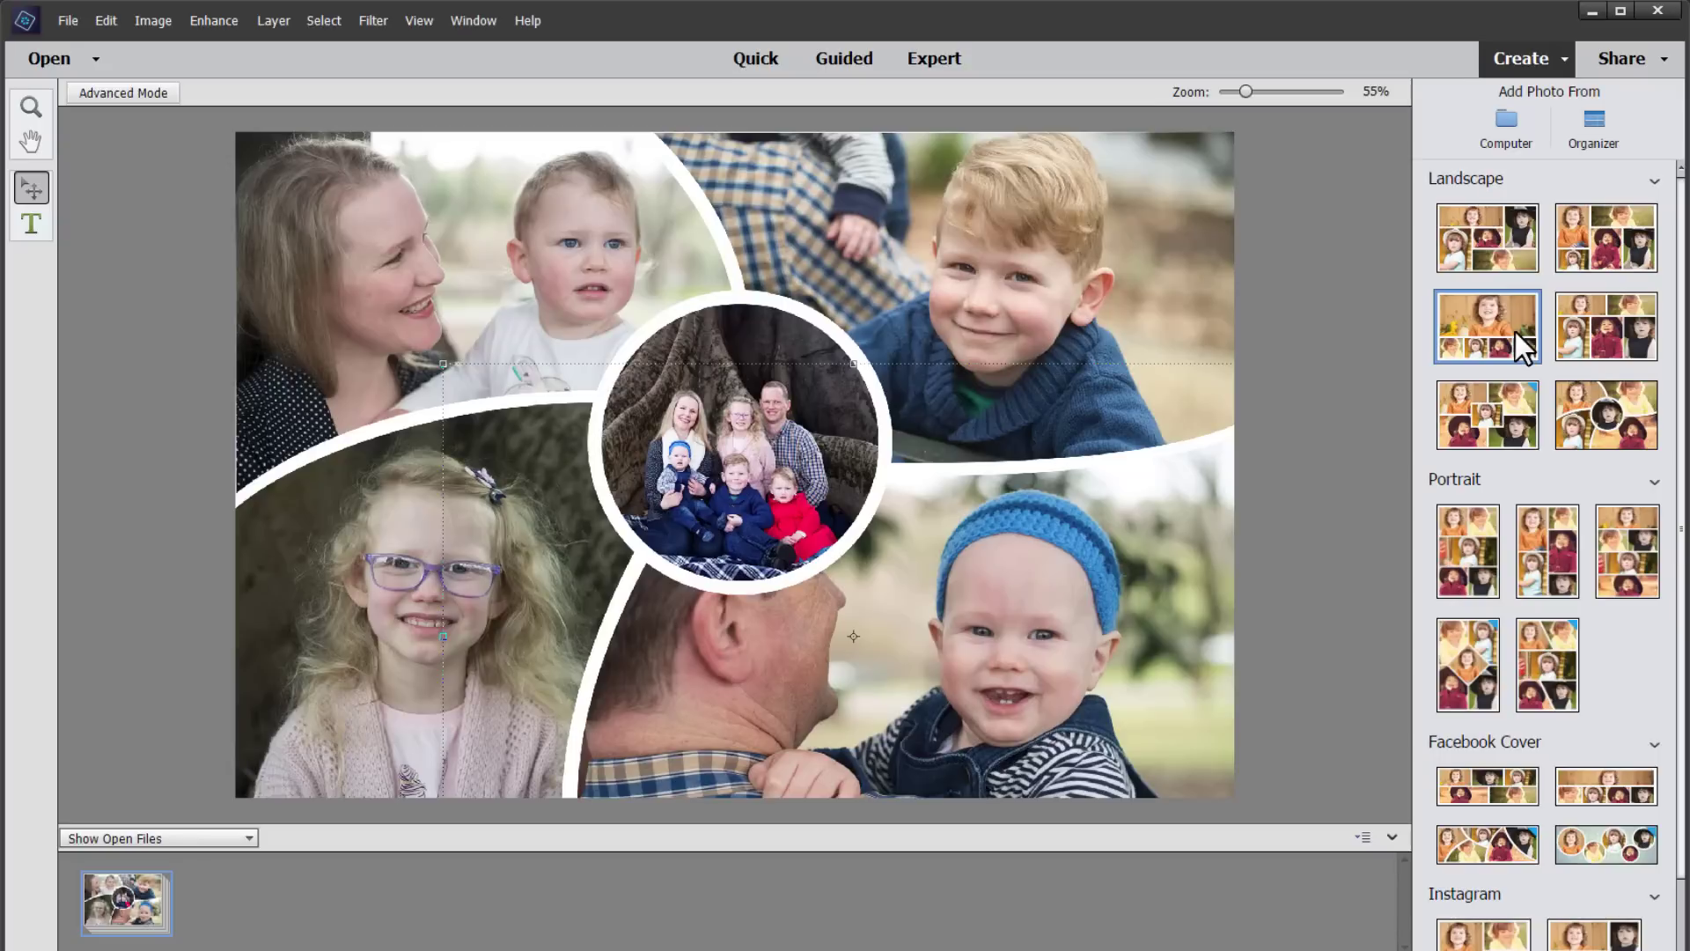
# - Apply a wide cover layout with circular photos, toggling Advanced Mode on and back to Basic
pyautogui.click(1491, 311)
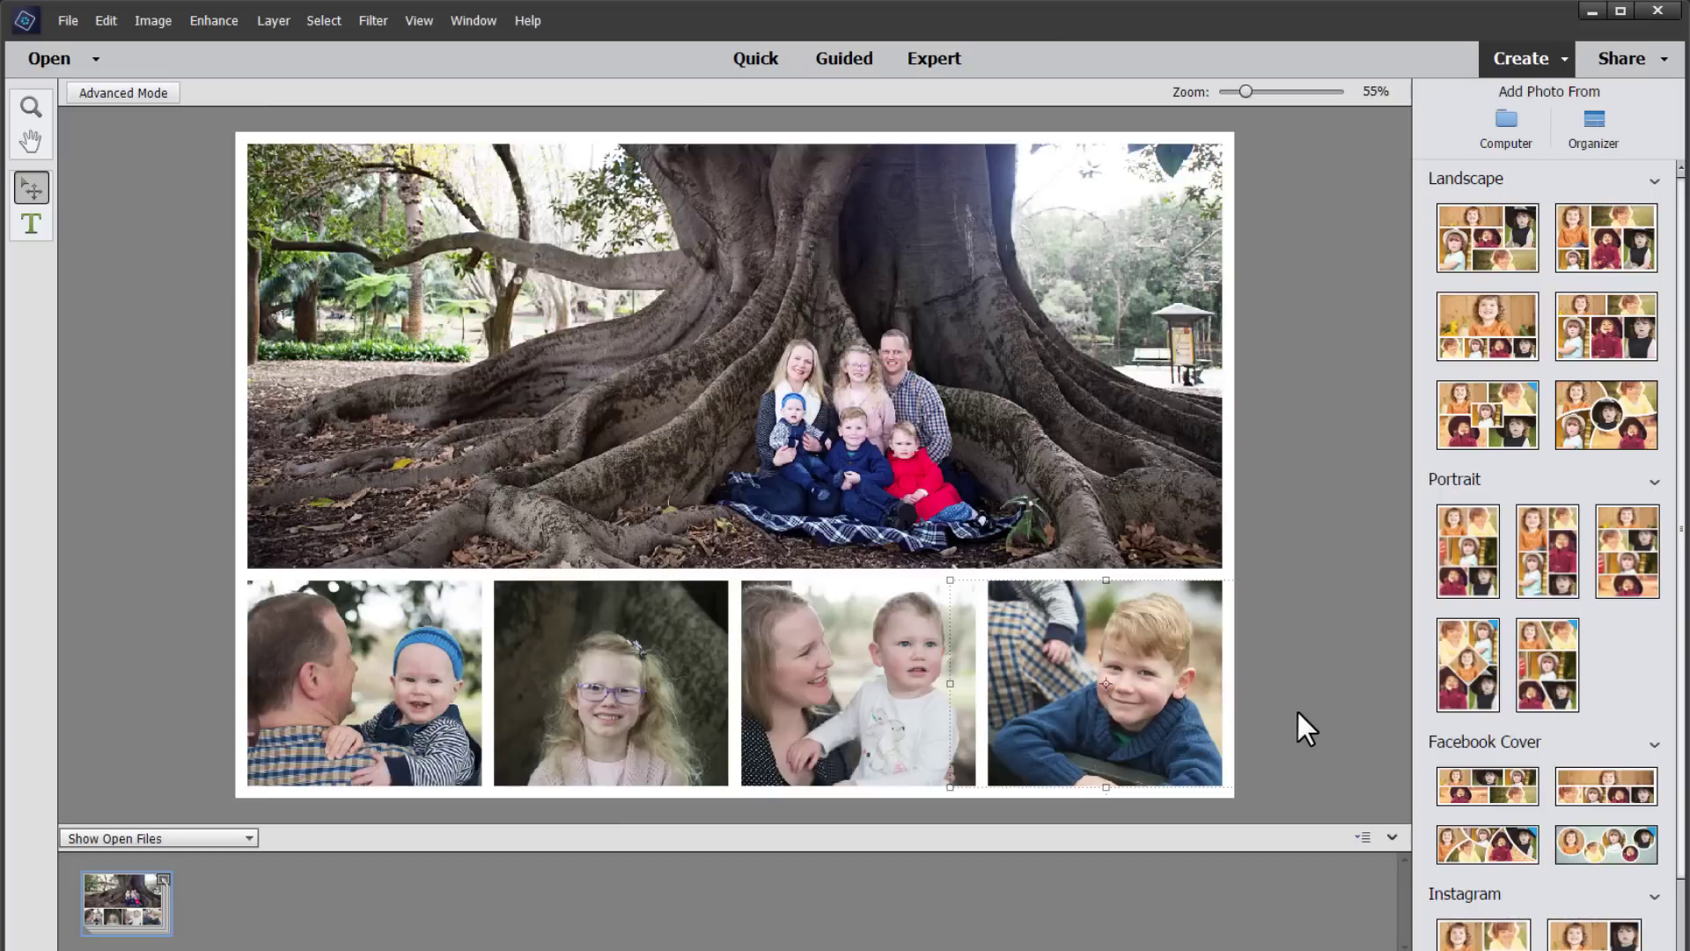
pyautogui.click(164, 87)
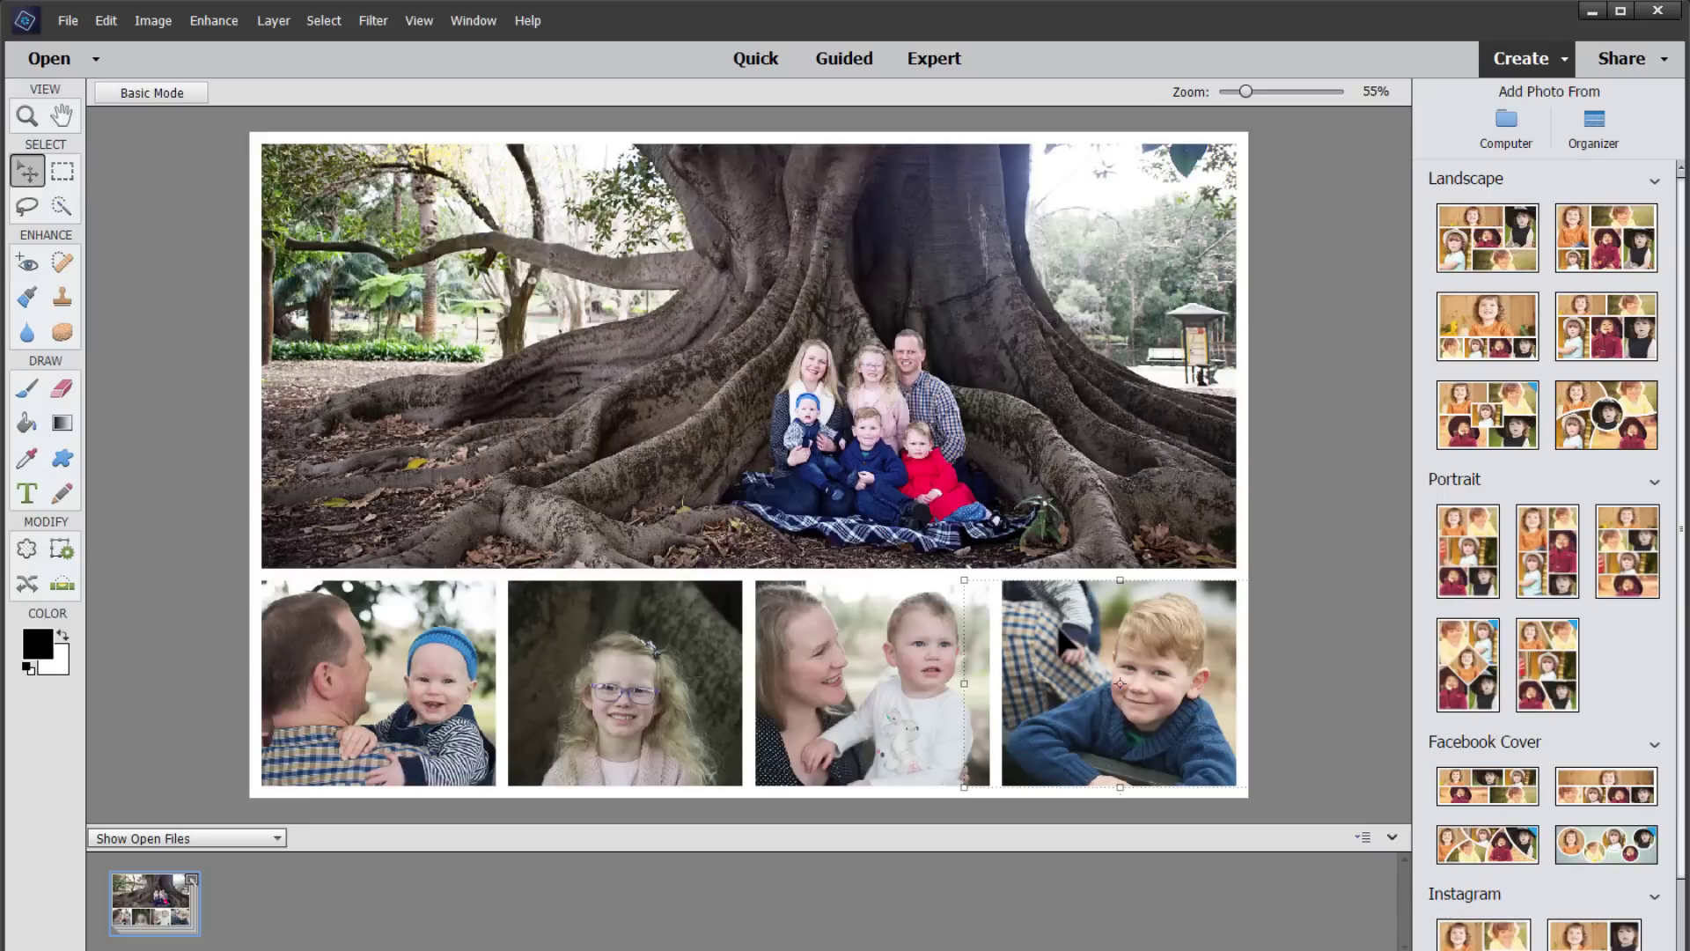
pyautogui.click(133, 92)
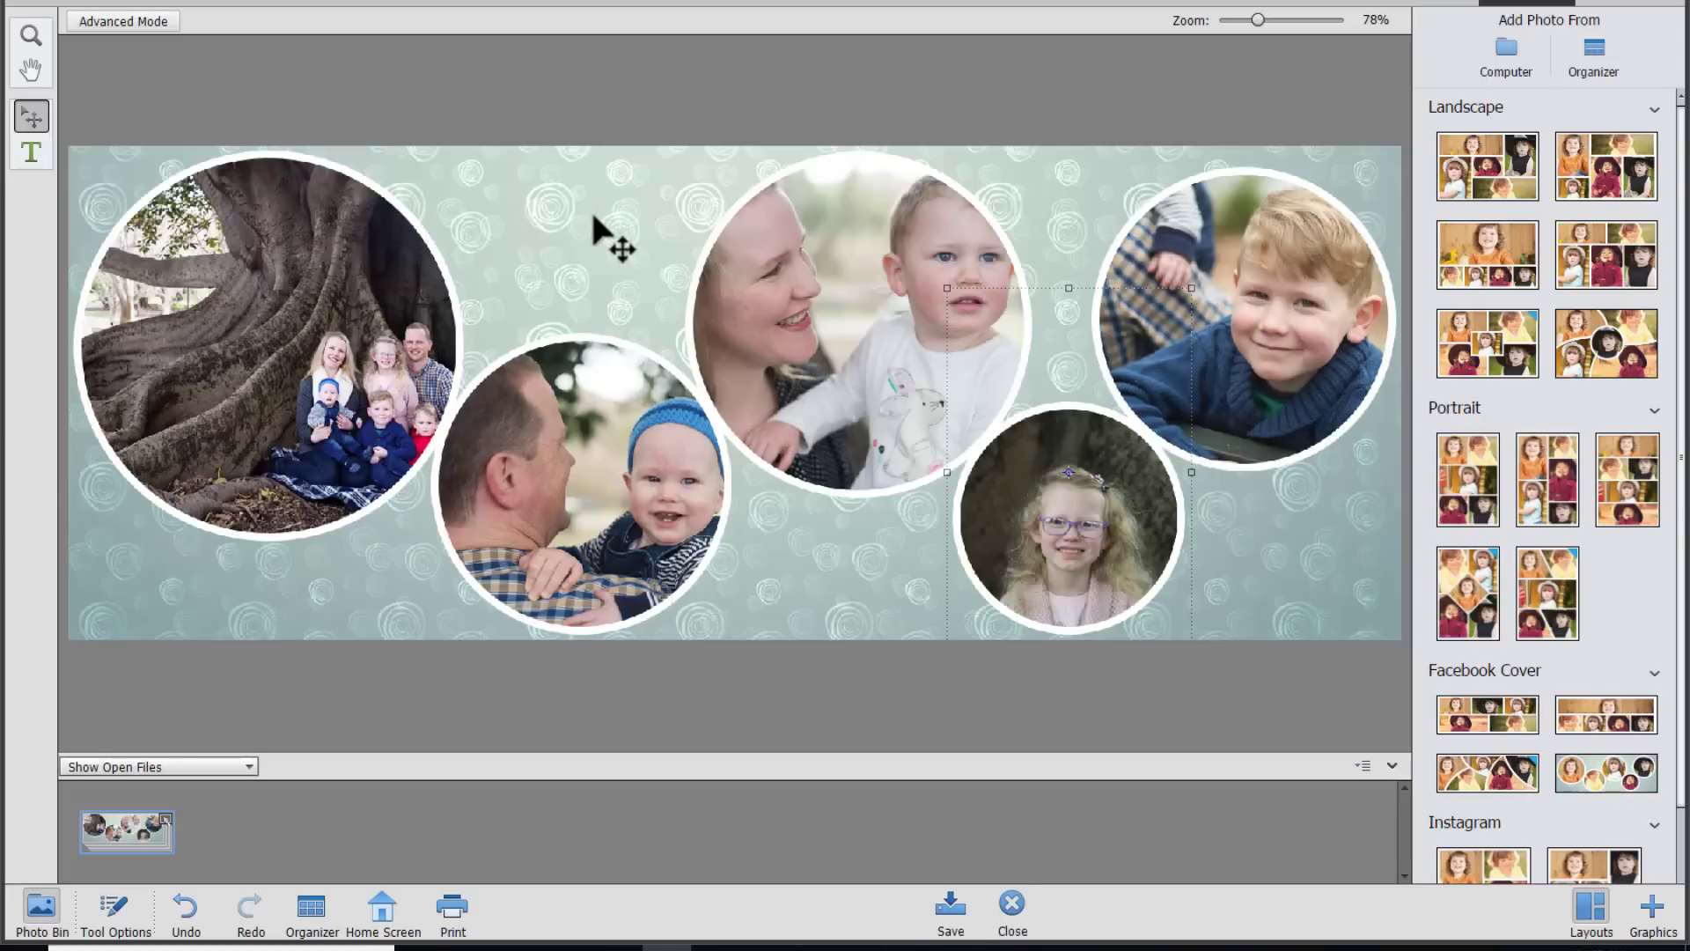
# - Drag a brown textured background from Graphics onto the cover
pyautogui.click(1652, 906)
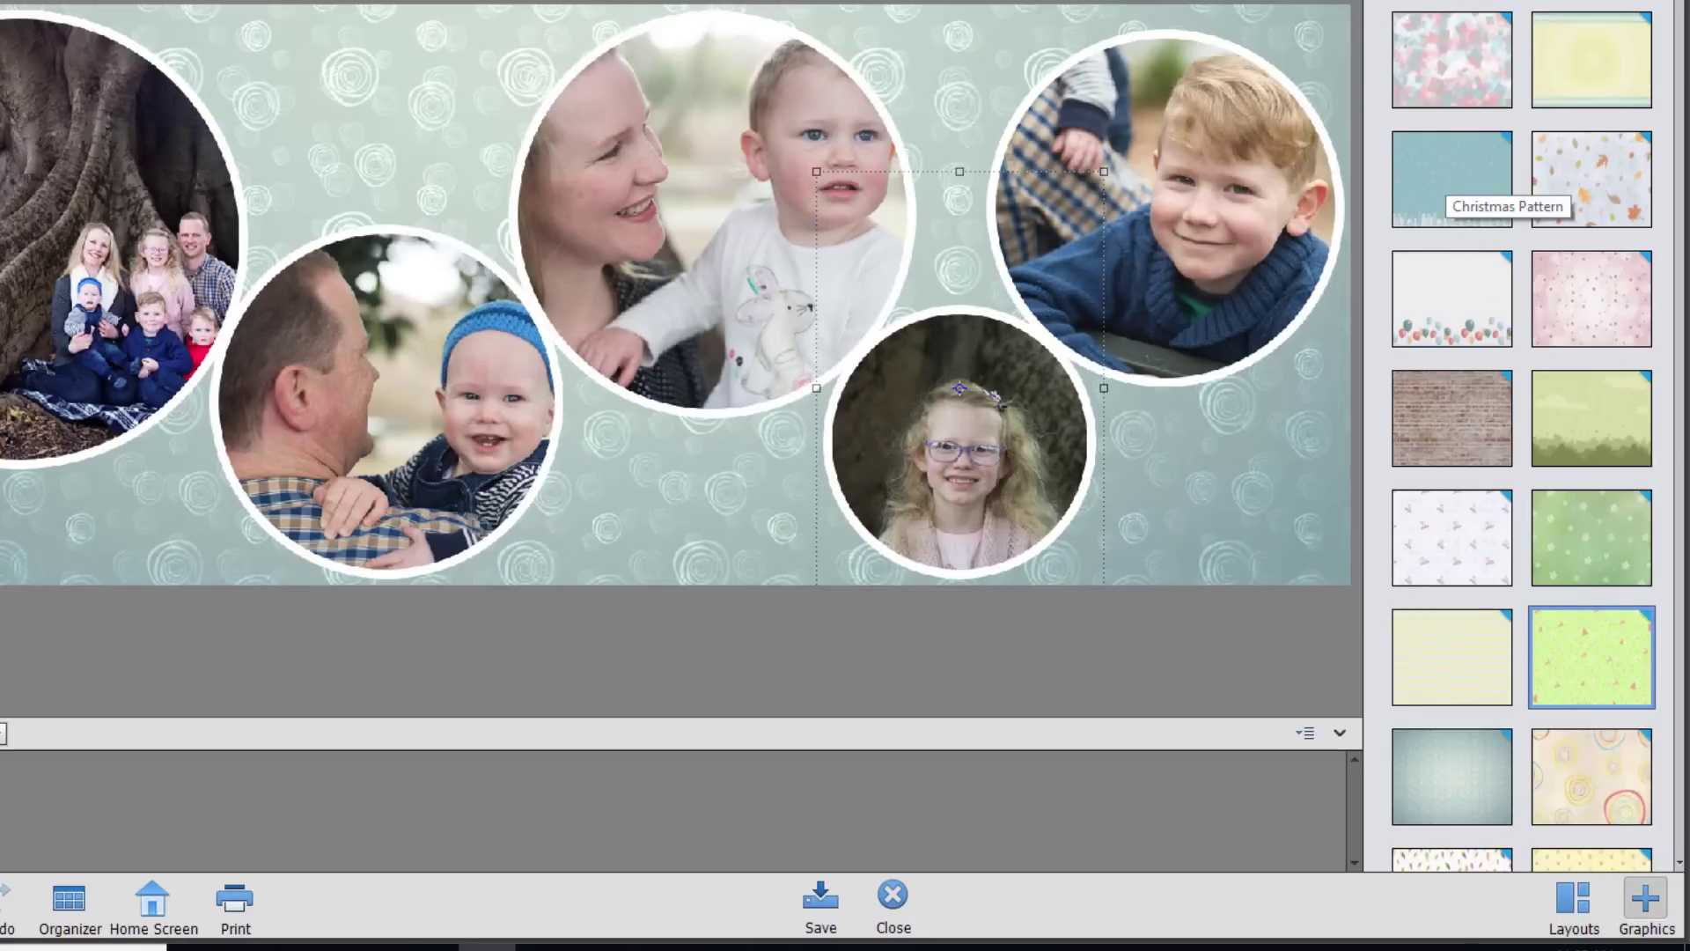
pyautogui.scroll(-5, 1523, 352)
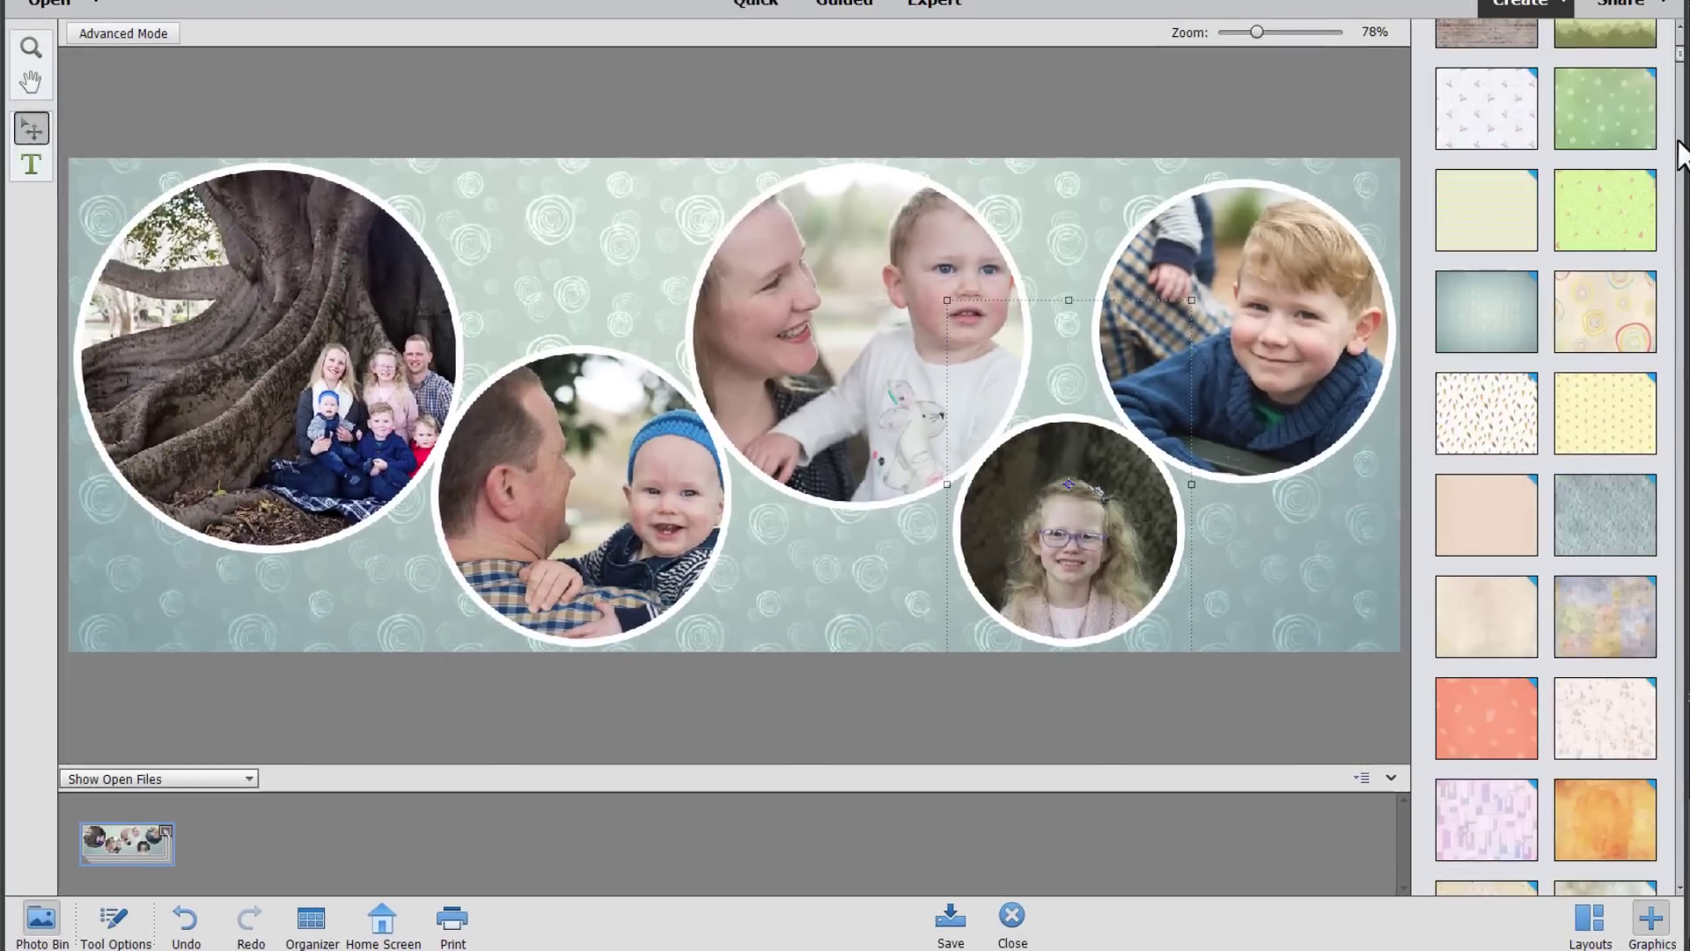
pyautogui.scroll(-5, 1676, 154)
pyautogui.moveTo(1486, 255); pyautogui.dragTo(1007, 213)
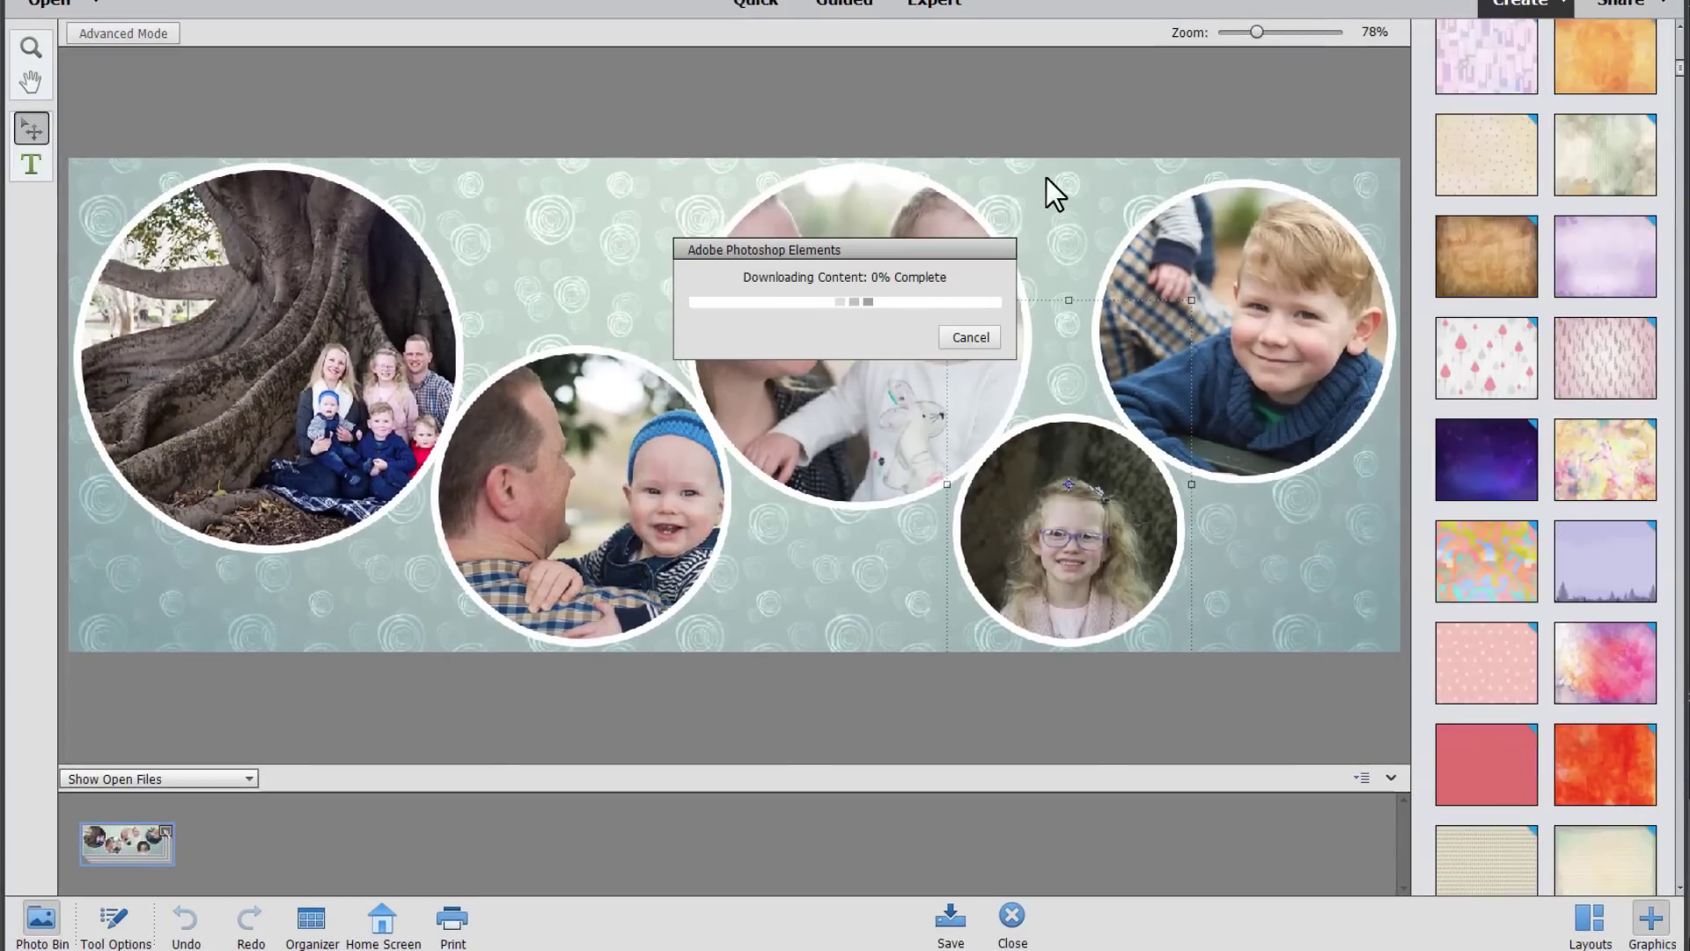
# - Enlarge and reposition the left family photo, undo a middle-photo shift, and nudge the boy's photo left
pyautogui.moveTo(374, 423); pyautogui.dragTo(248, 397)
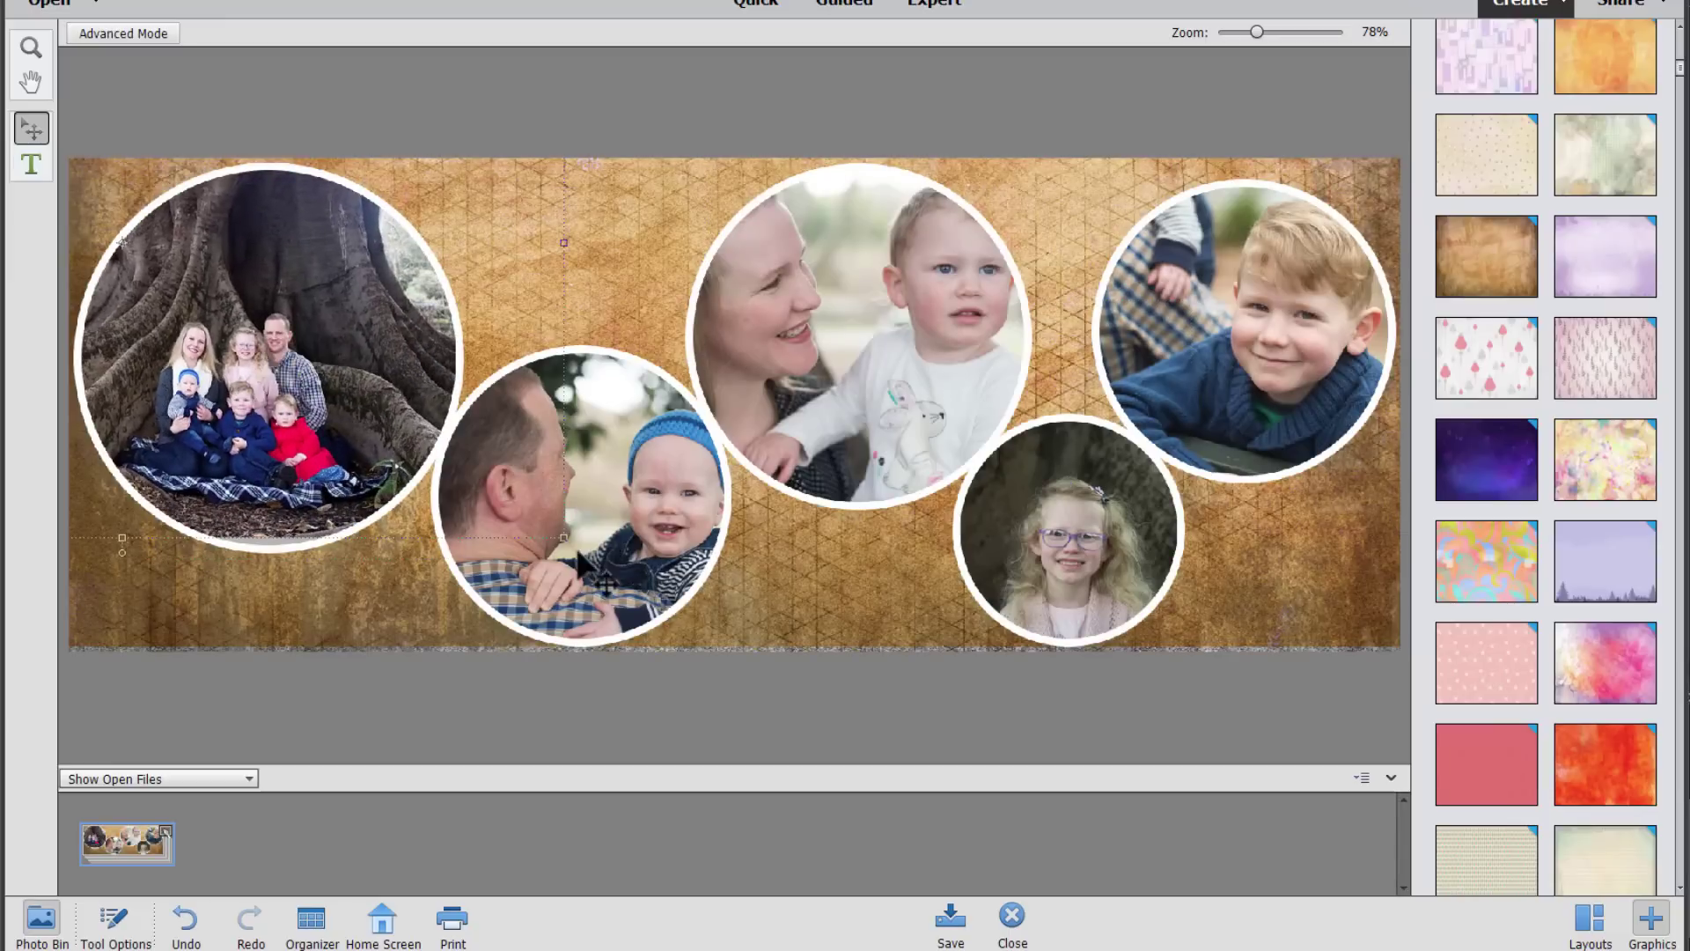
pyautogui.moveTo(564, 537); pyautogui.dragTo(657, 599)
pyautogui.moveTo(262, 471); pyautogui.dragTo(189, 431)
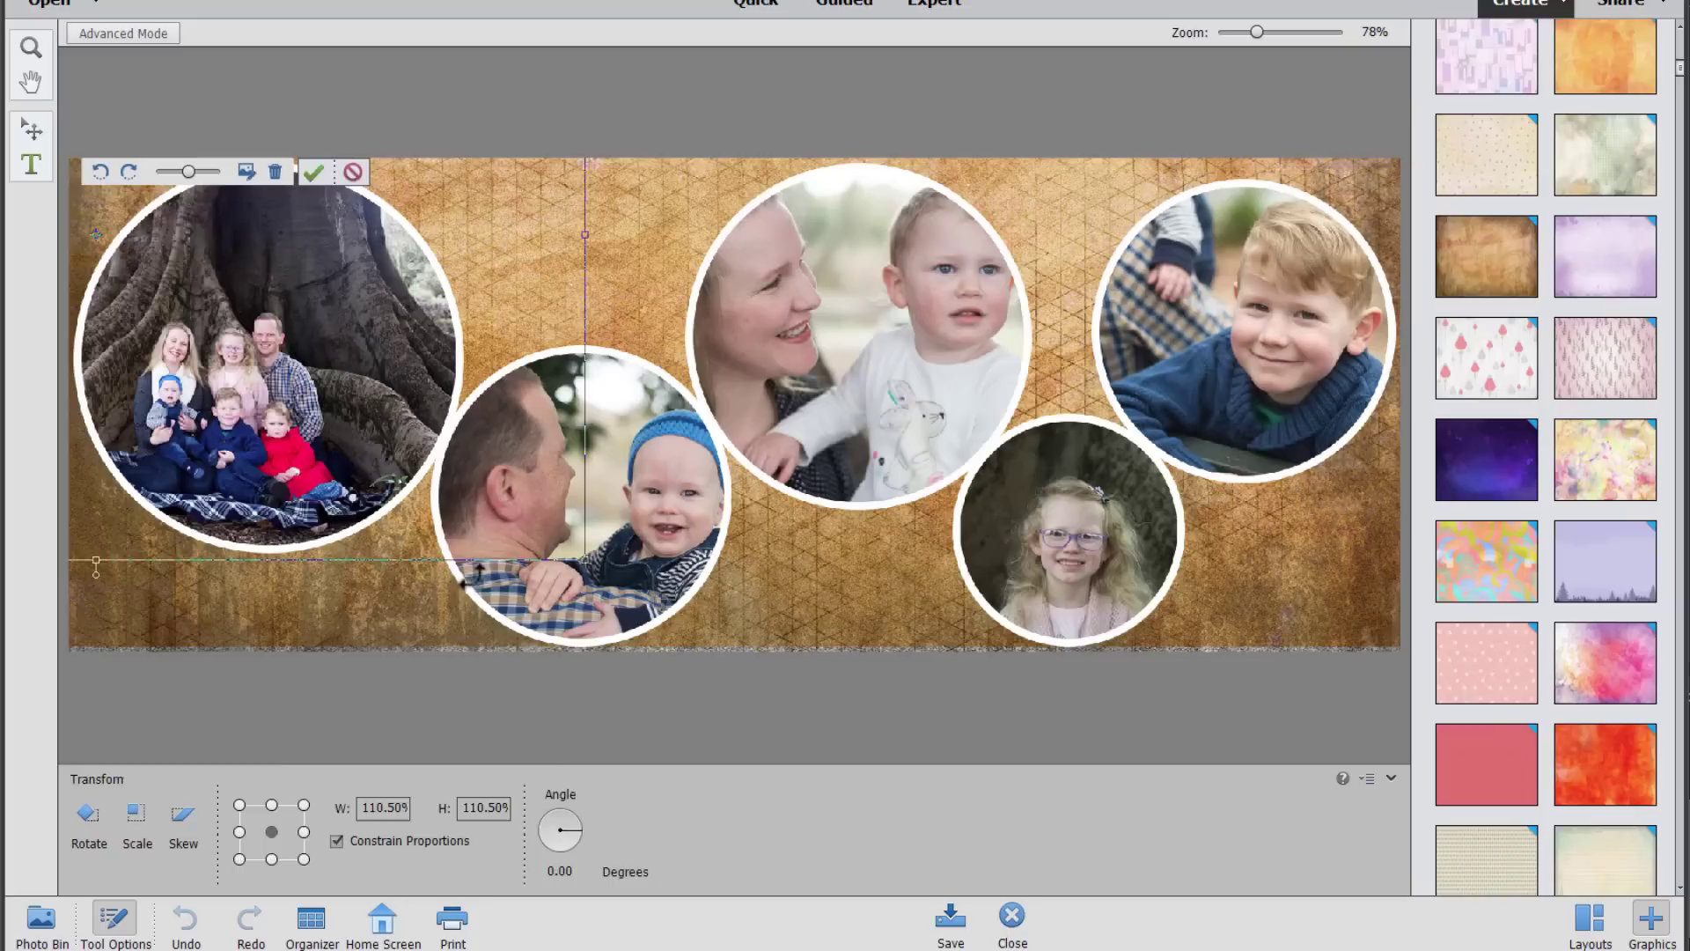
pyautogui.press('Return')
pyautogui.moveTo(876, 317); pyautogui.dragTo(774, 331)
pyautogui.click(185, 924)
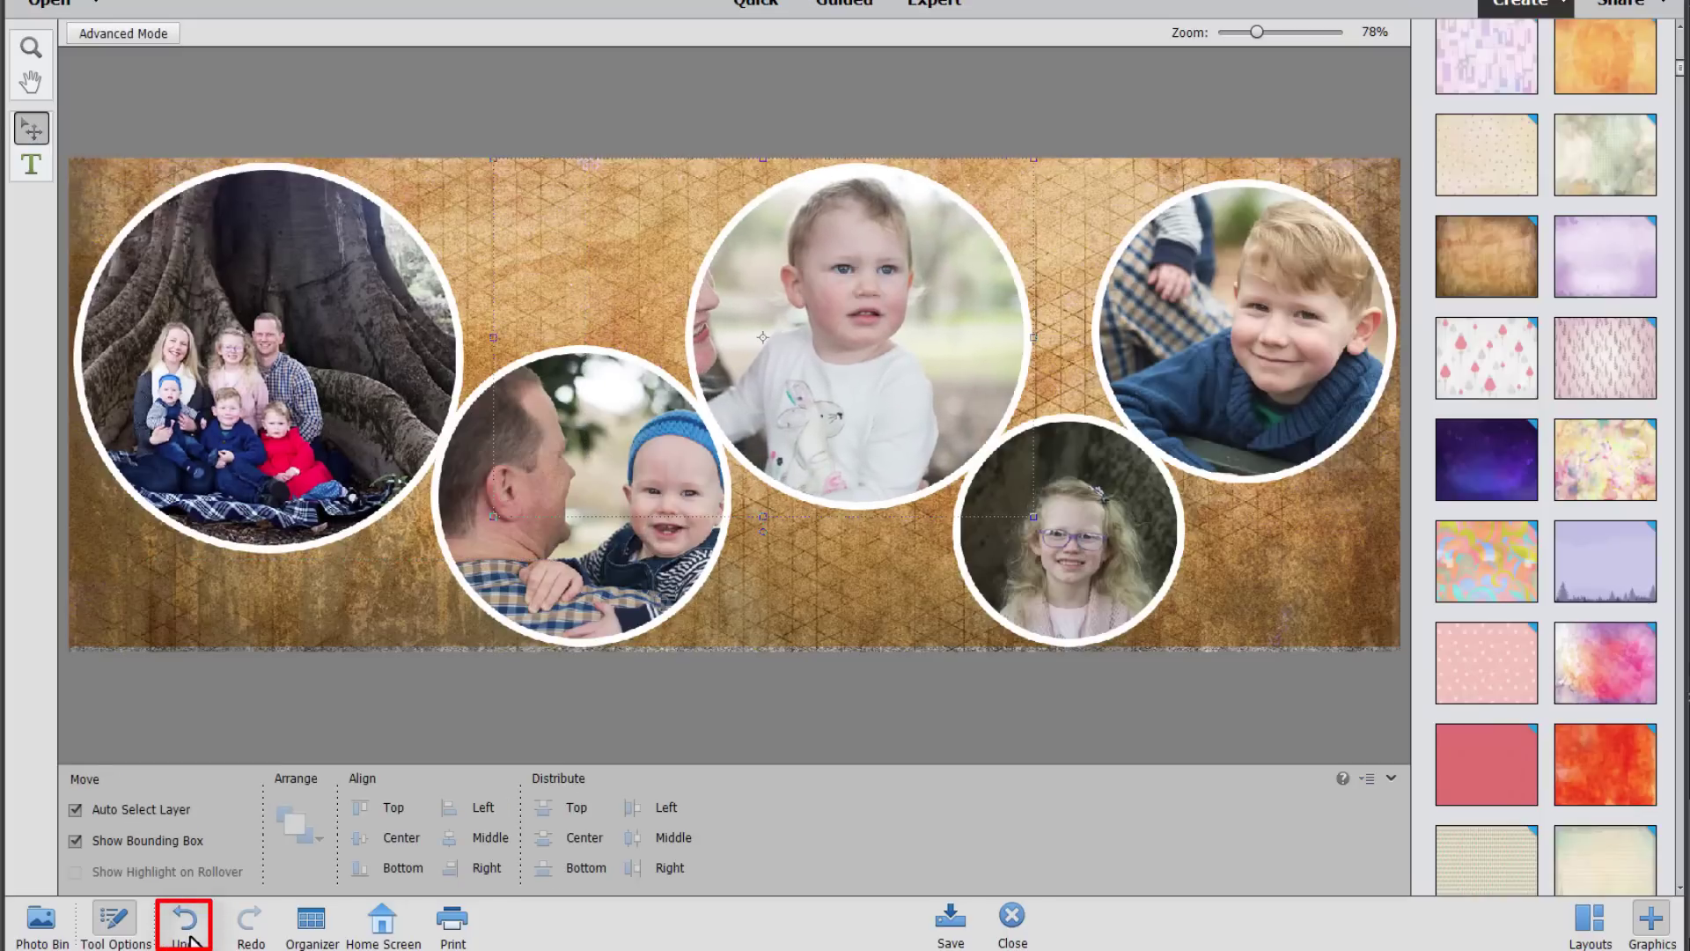
pyautogui.click(1206, 387)
pyautogui.moveTo(1268, 382); pyautogui.dragTo(1220, 391)
# - Type the caption FAMILY 2016 at the cover's lower left
pyautogui.click(607, 223)
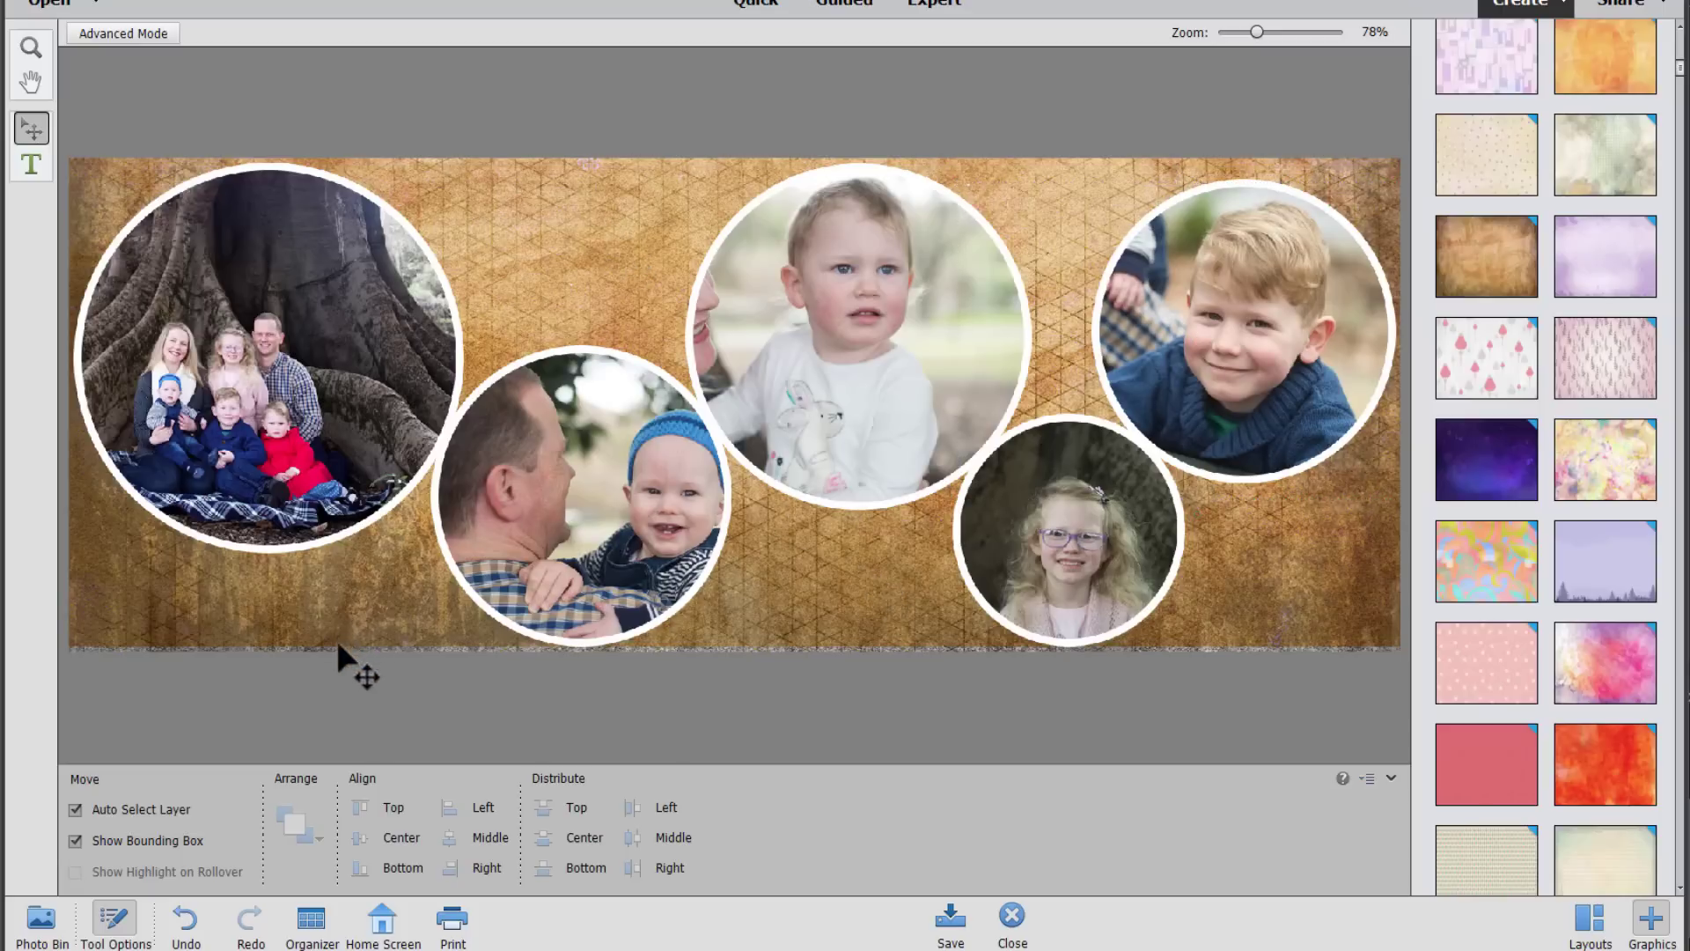
pyautogui.click(26, 168)
pyautogui.click(87, 615)
pyautogui.write('FAMILY')
# - Give the caption a smaller font size, shrink it, and move it into the lower-left corner
pyautogui.hotkey('ctrl', 'a')
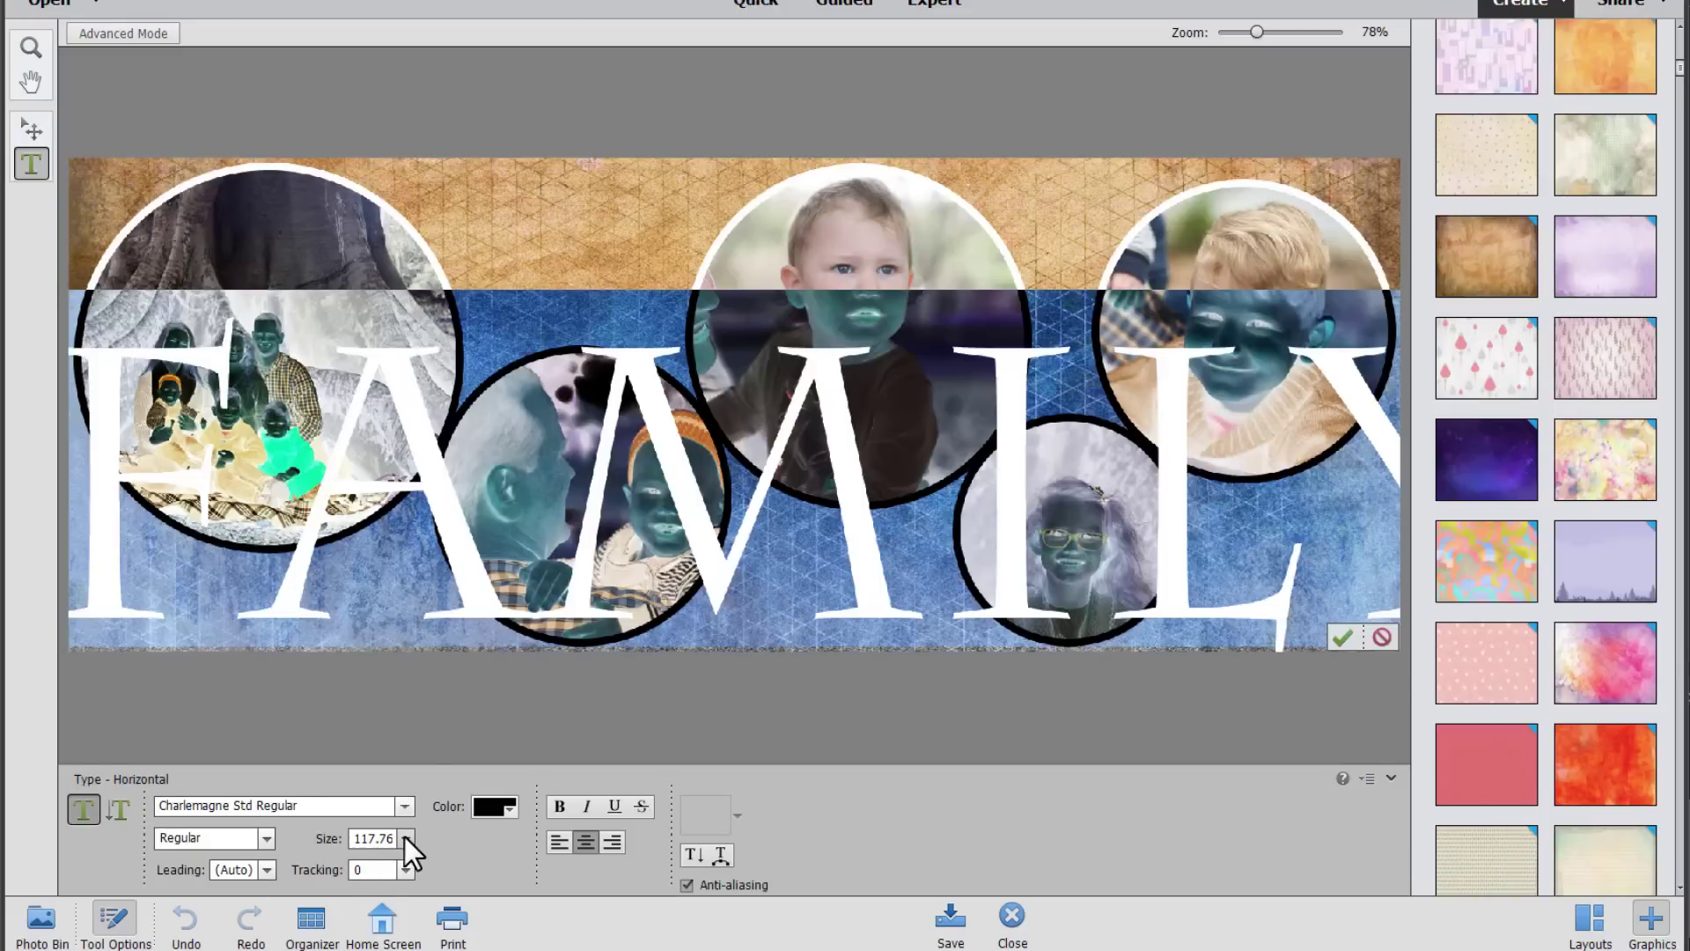
pyautogui.click(405, 838)
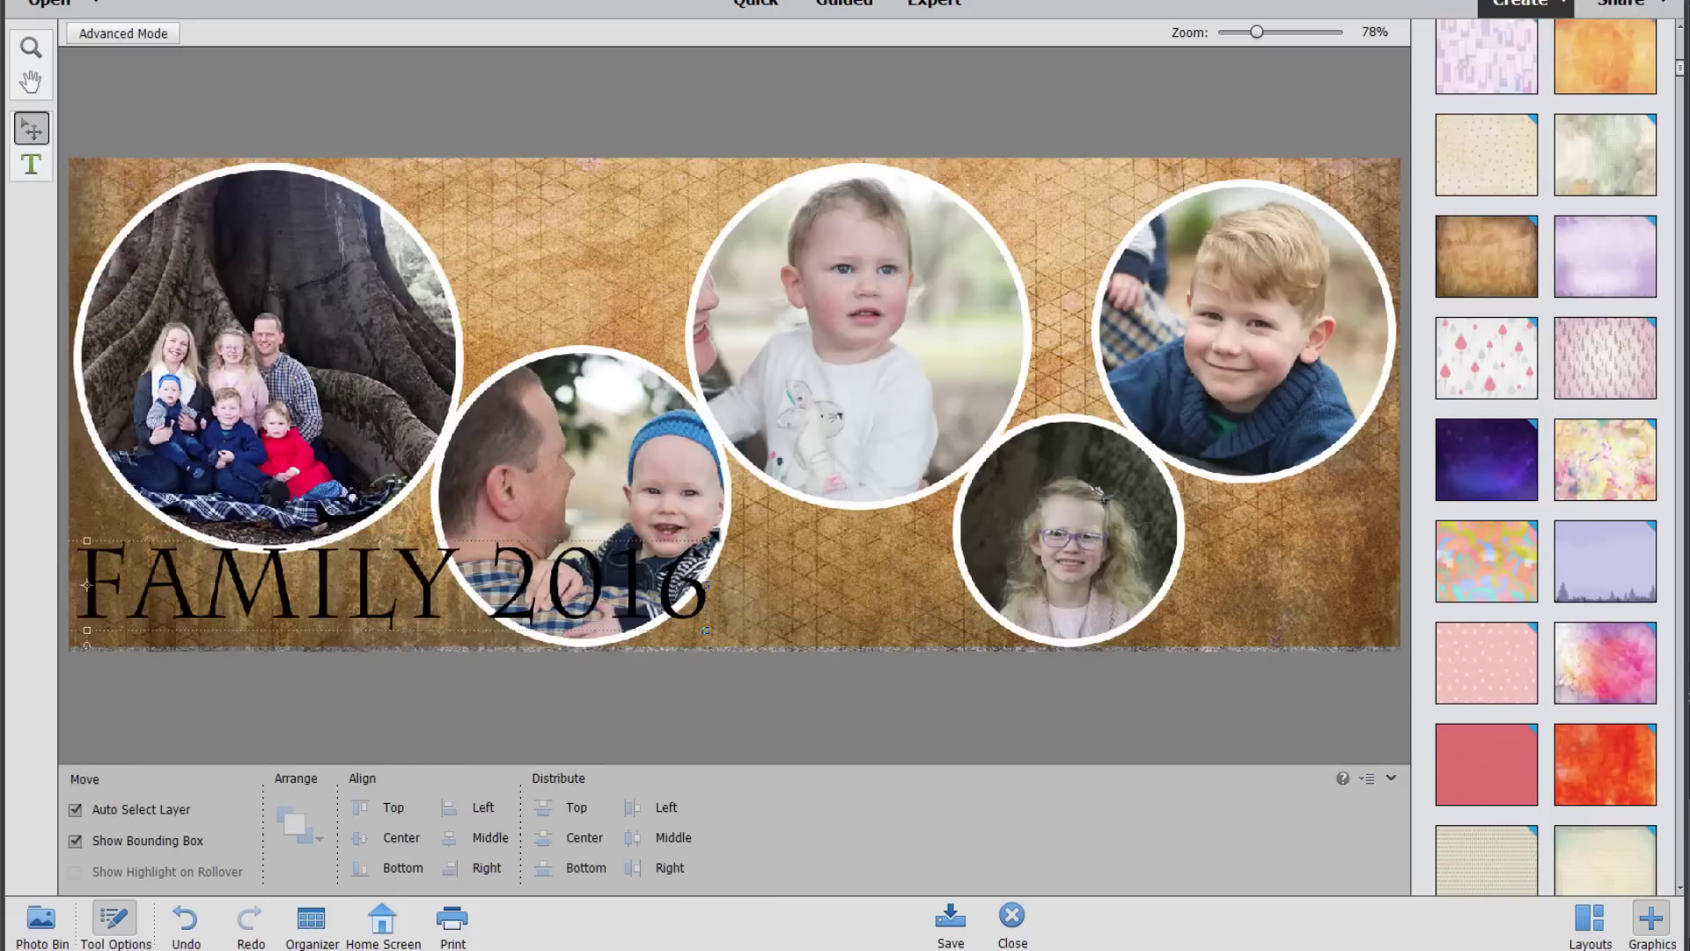
pyautogui.moveTo(706, 540); pyautogui.dragTo(272, 679)
pyautogui.press('Return')
pyautogui.moveTo(290, 607); pyautogui.dragTo(322, 601)
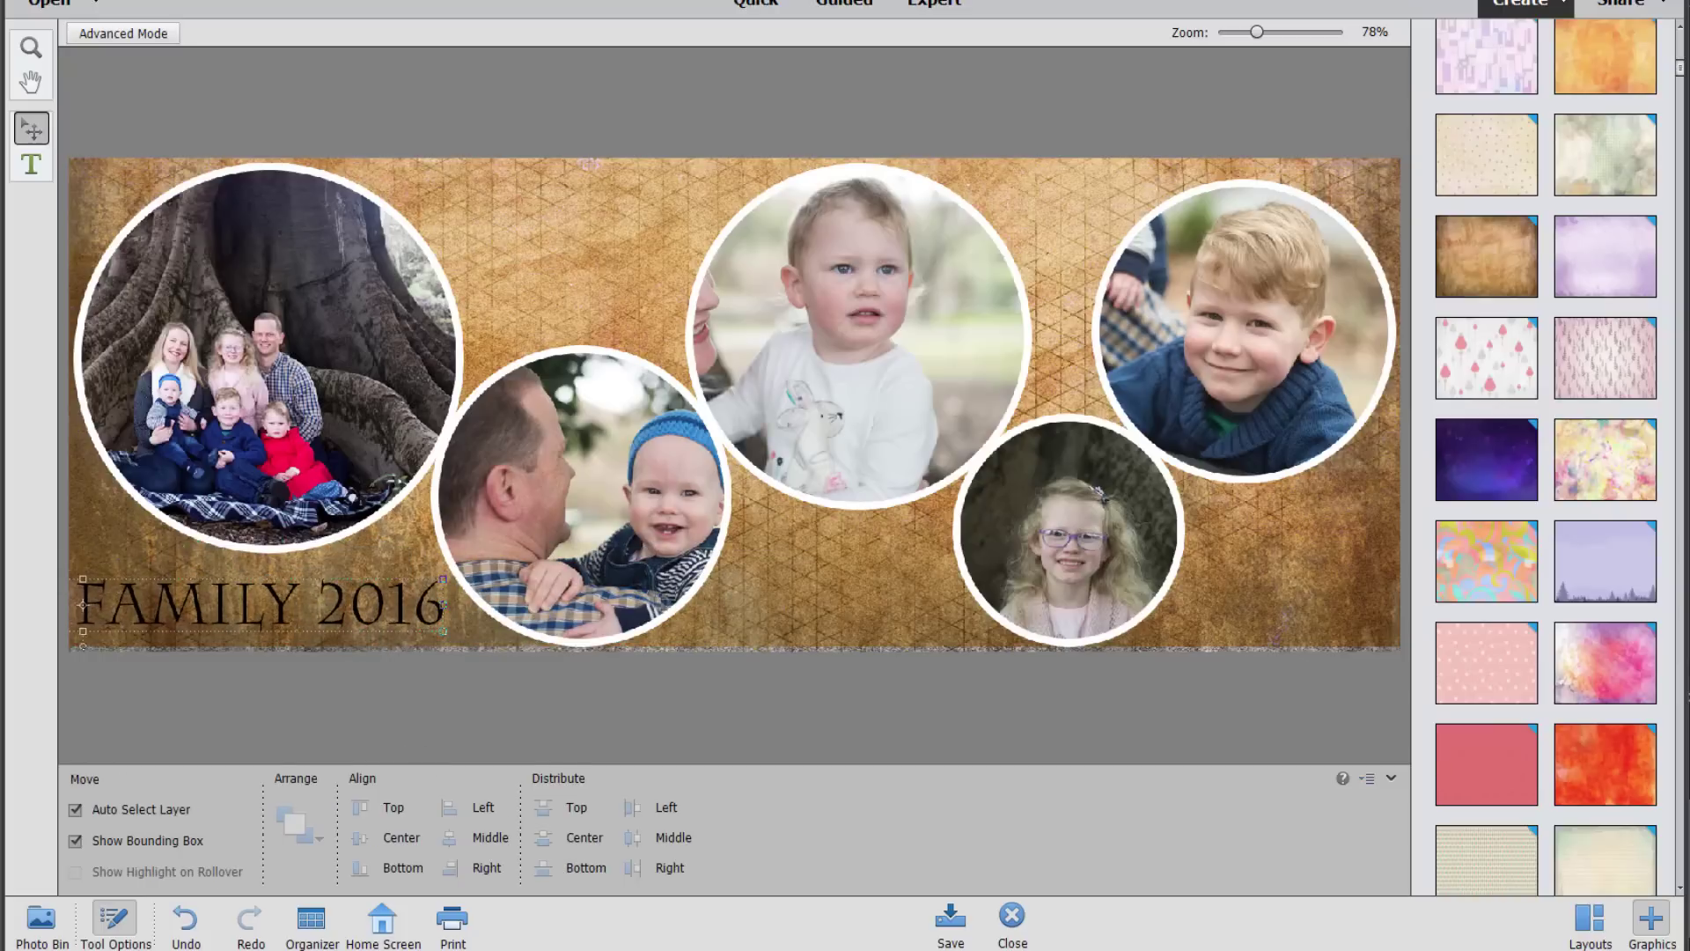
pyautogui.hotkey('alt', 'f')
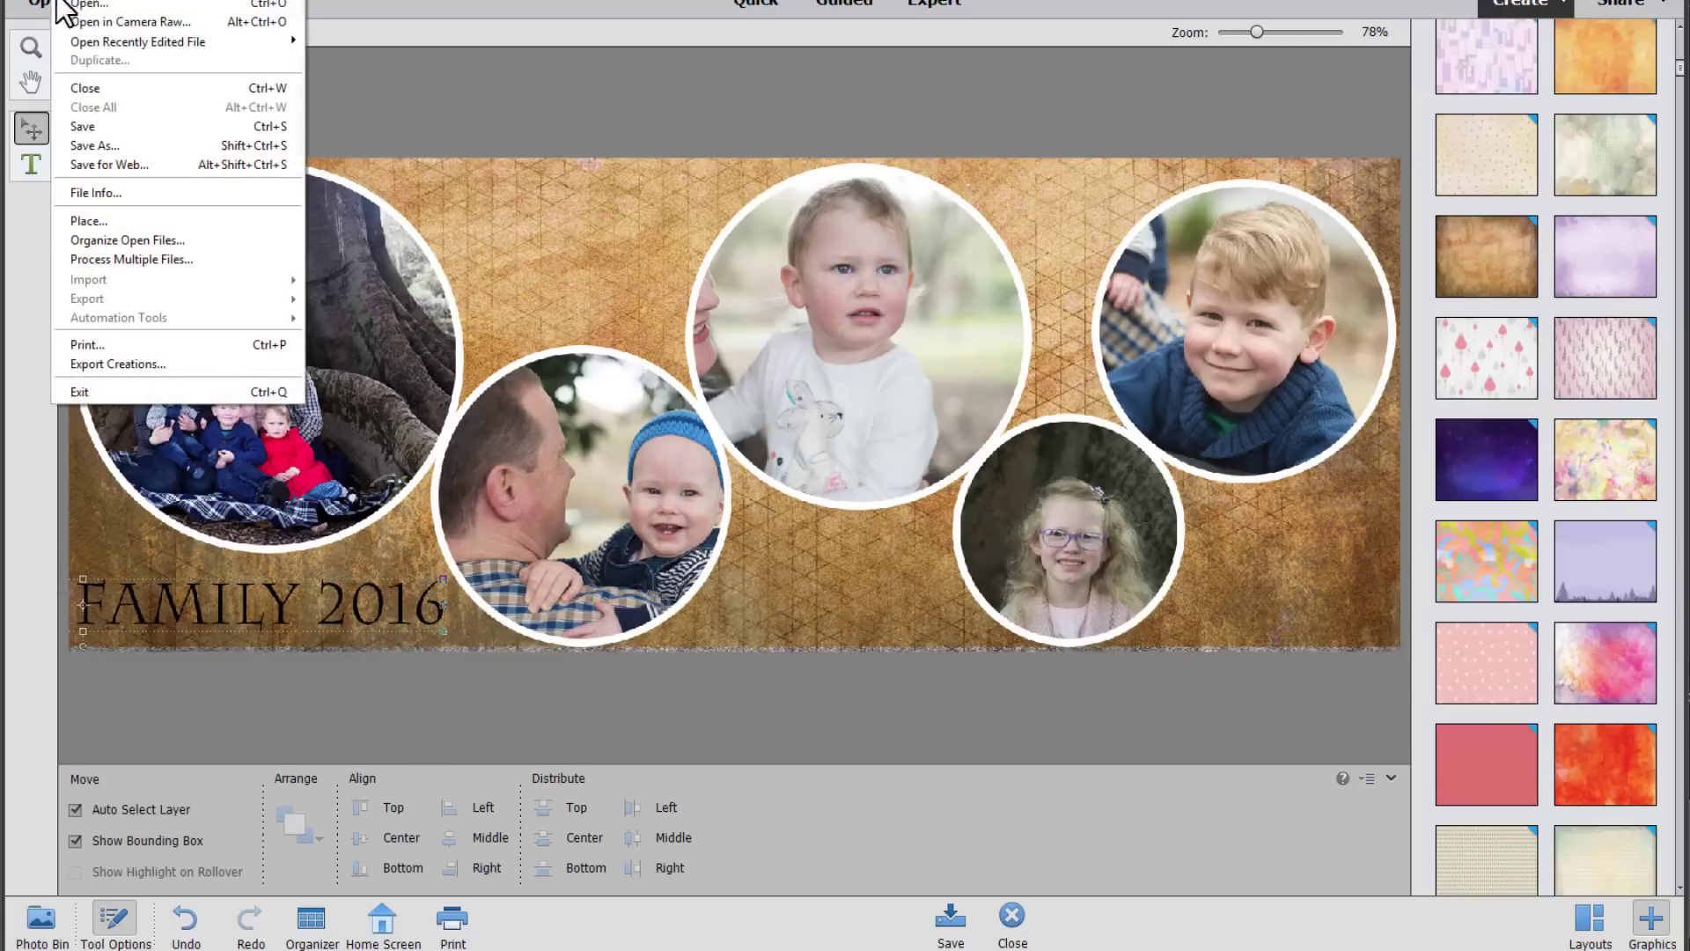
# - Open Save As for the cover and dismiss it without saving
pyautogui.click(49, 85)
pyautogui.press('Escape')
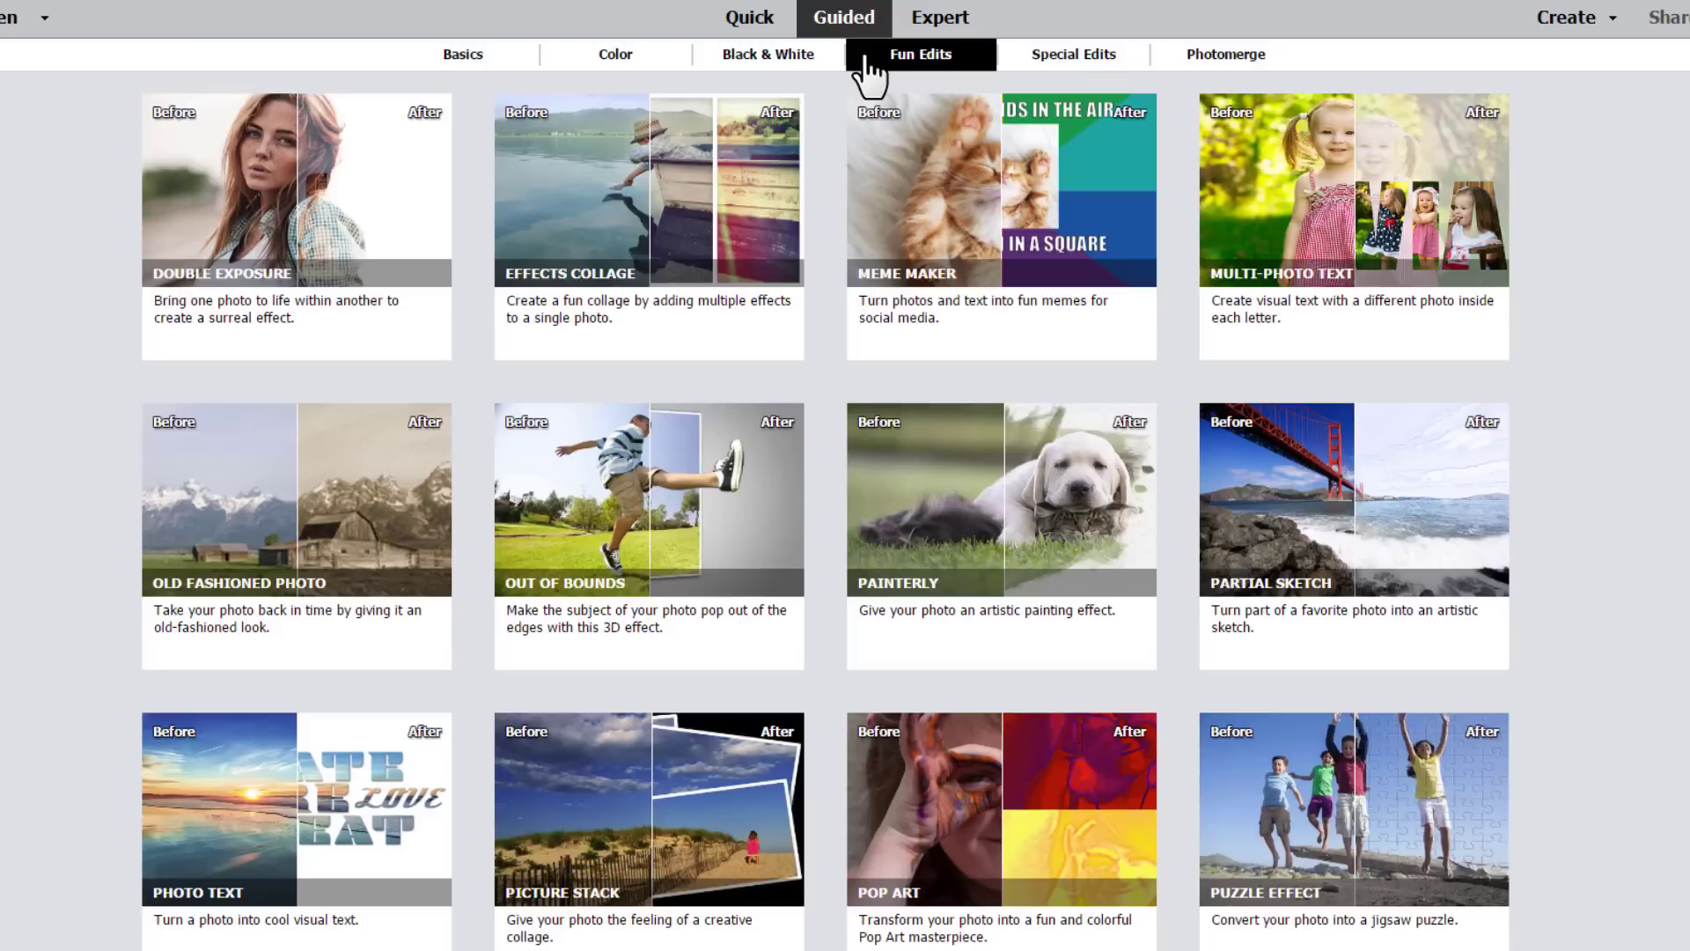
# - Browse Special Edits, Photomerge, Fun Edits and Basics, then open Text and Border Overlay on the girl's photo
pyautogui.click(1065, 57)
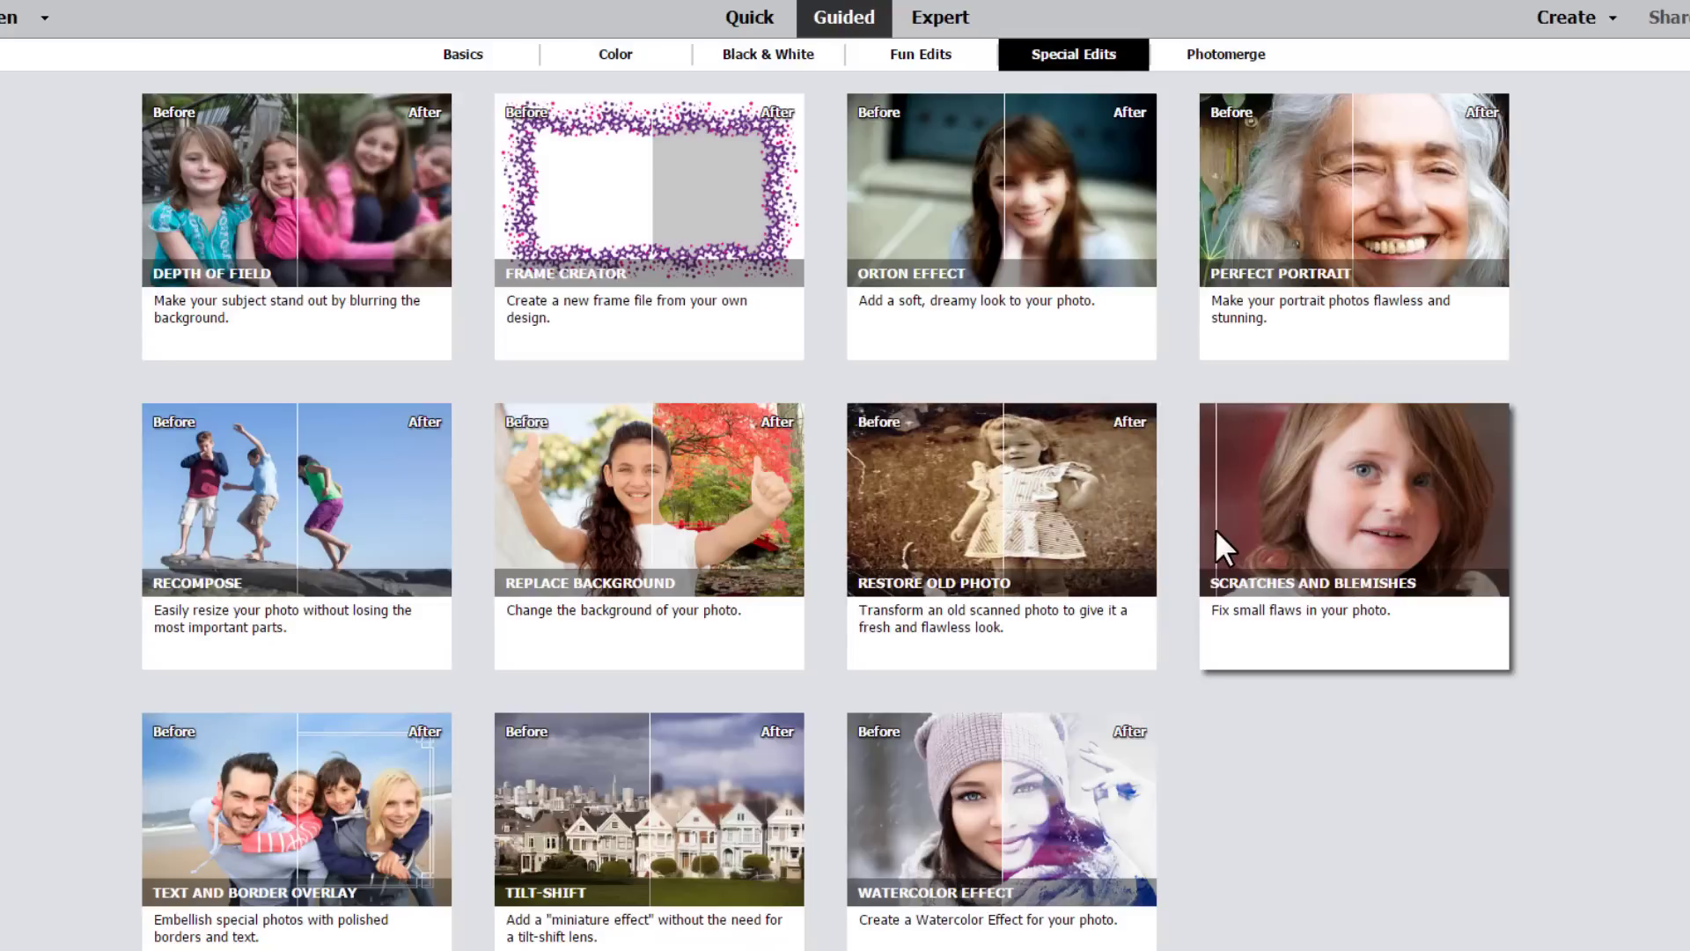
pyautogui.click(1225, 54)
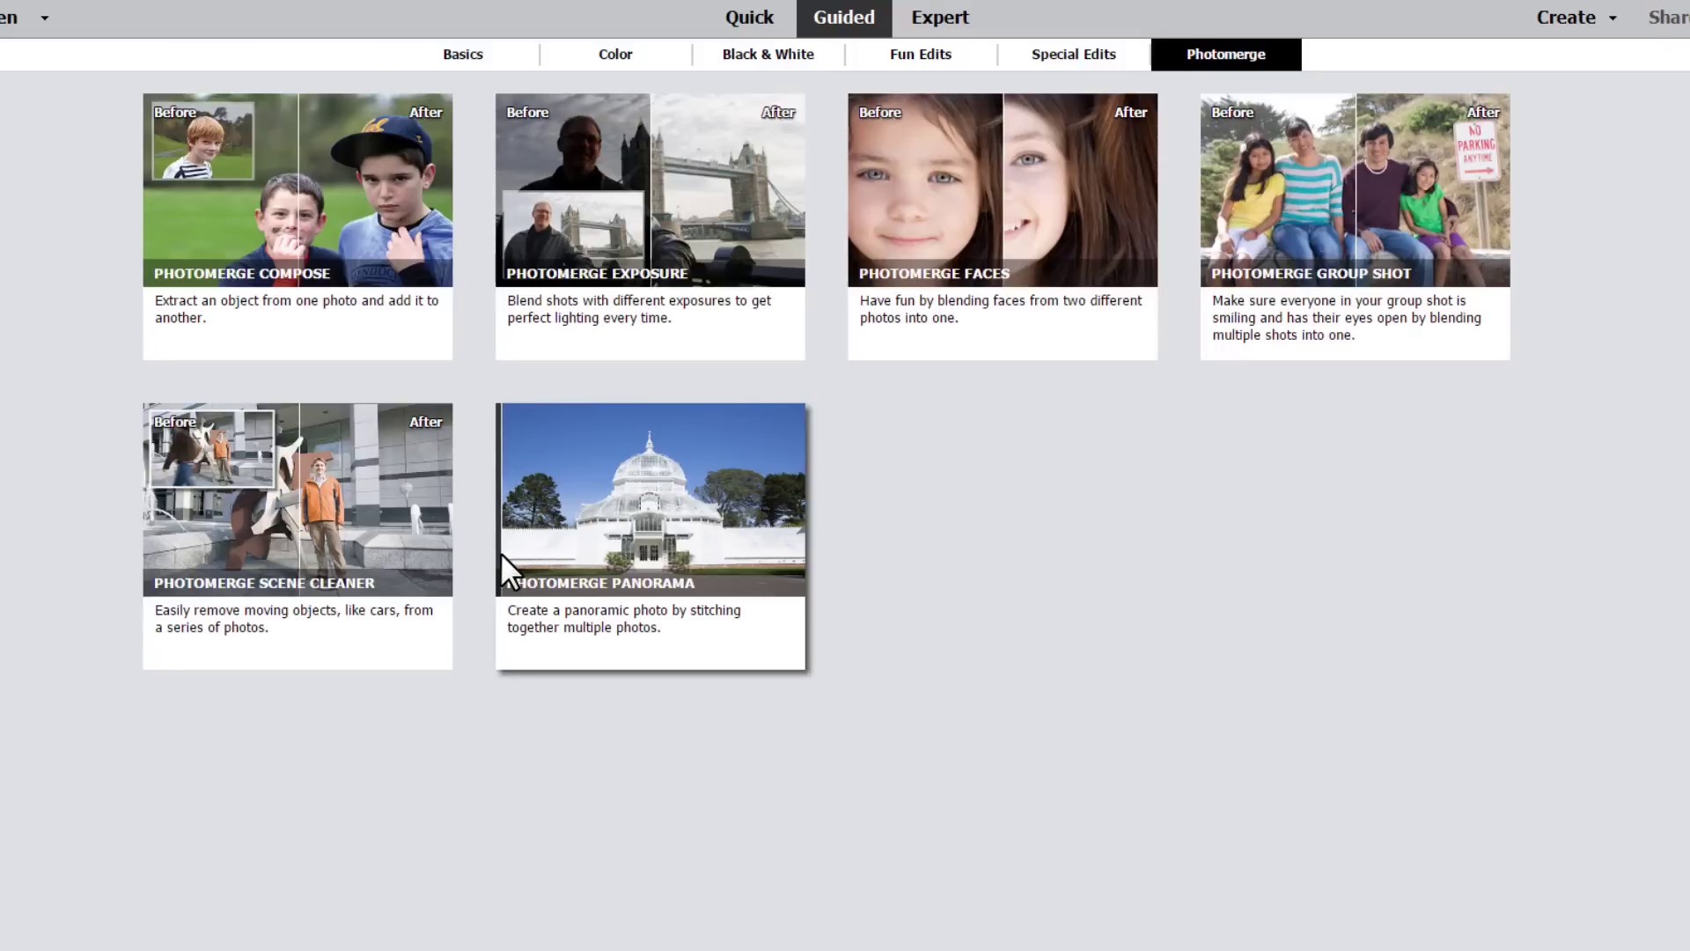
pyautogui.click(943, 57)
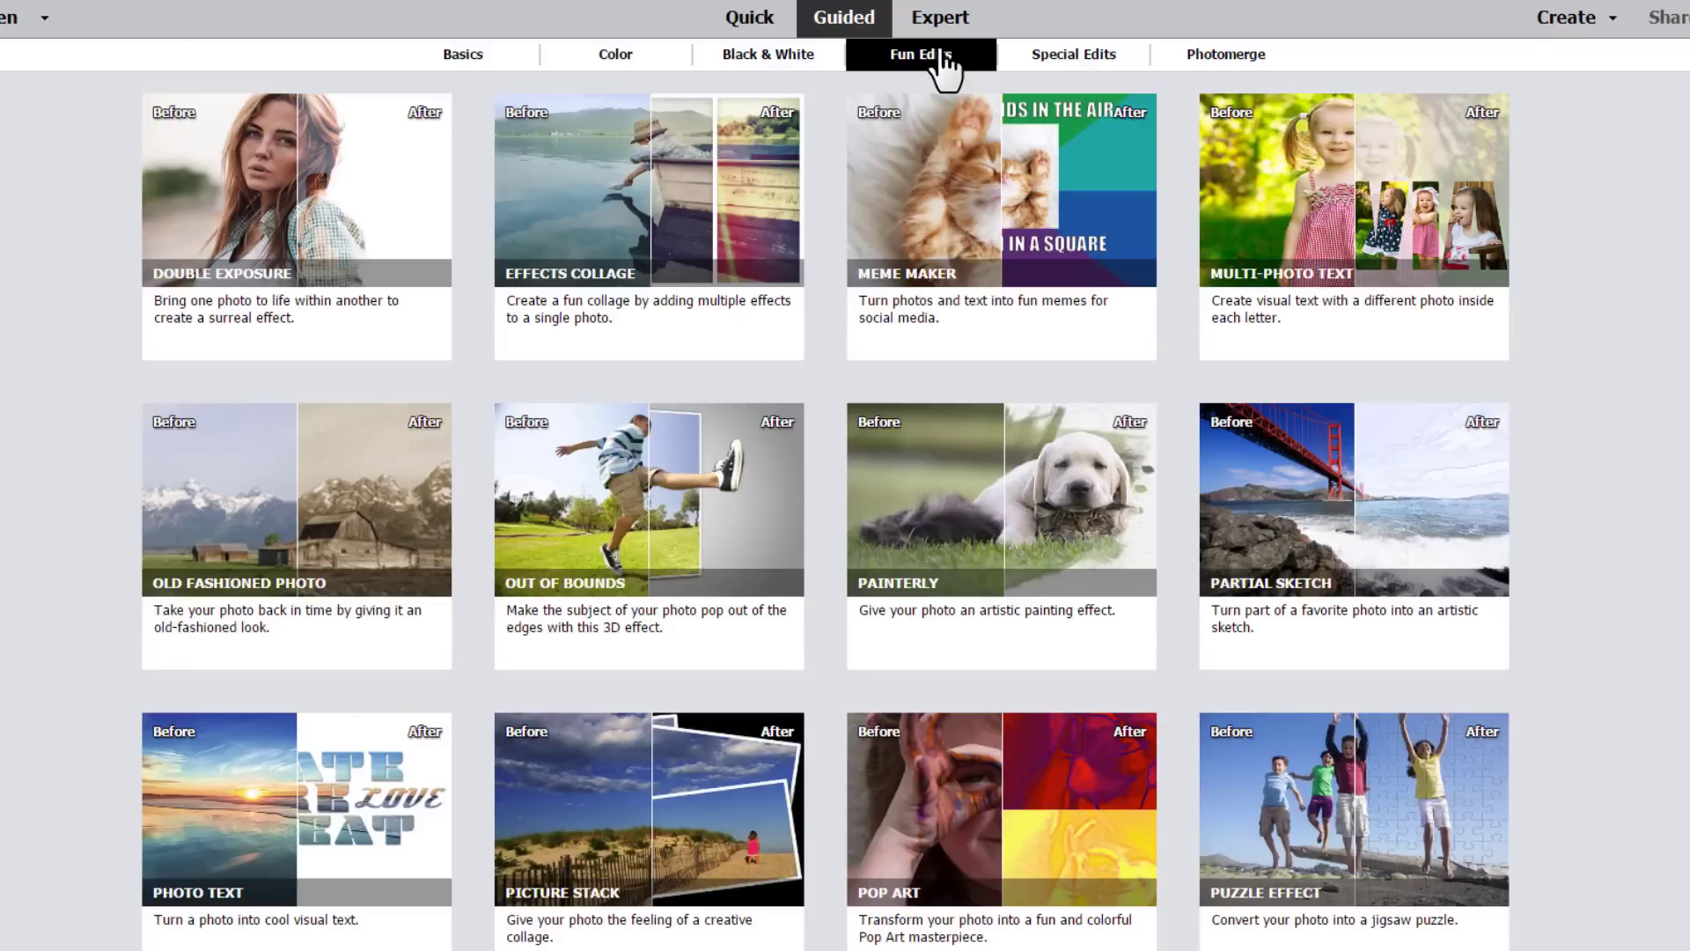
pyautogui.click(524, 60)
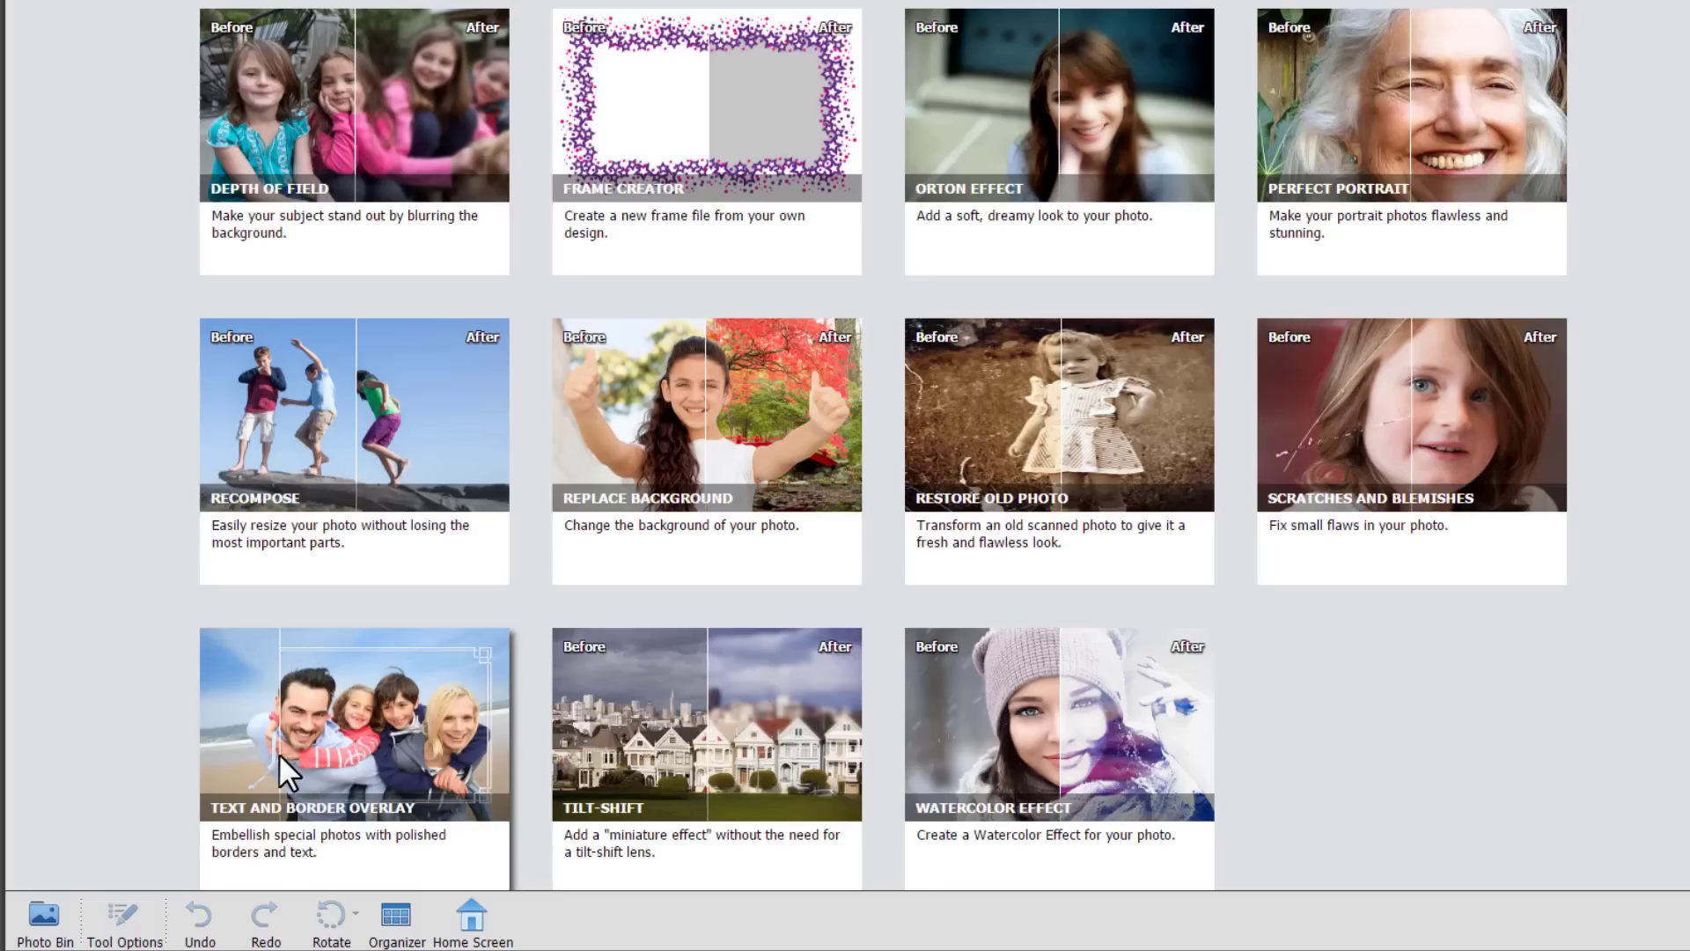
pyautogui.click(279, 753)
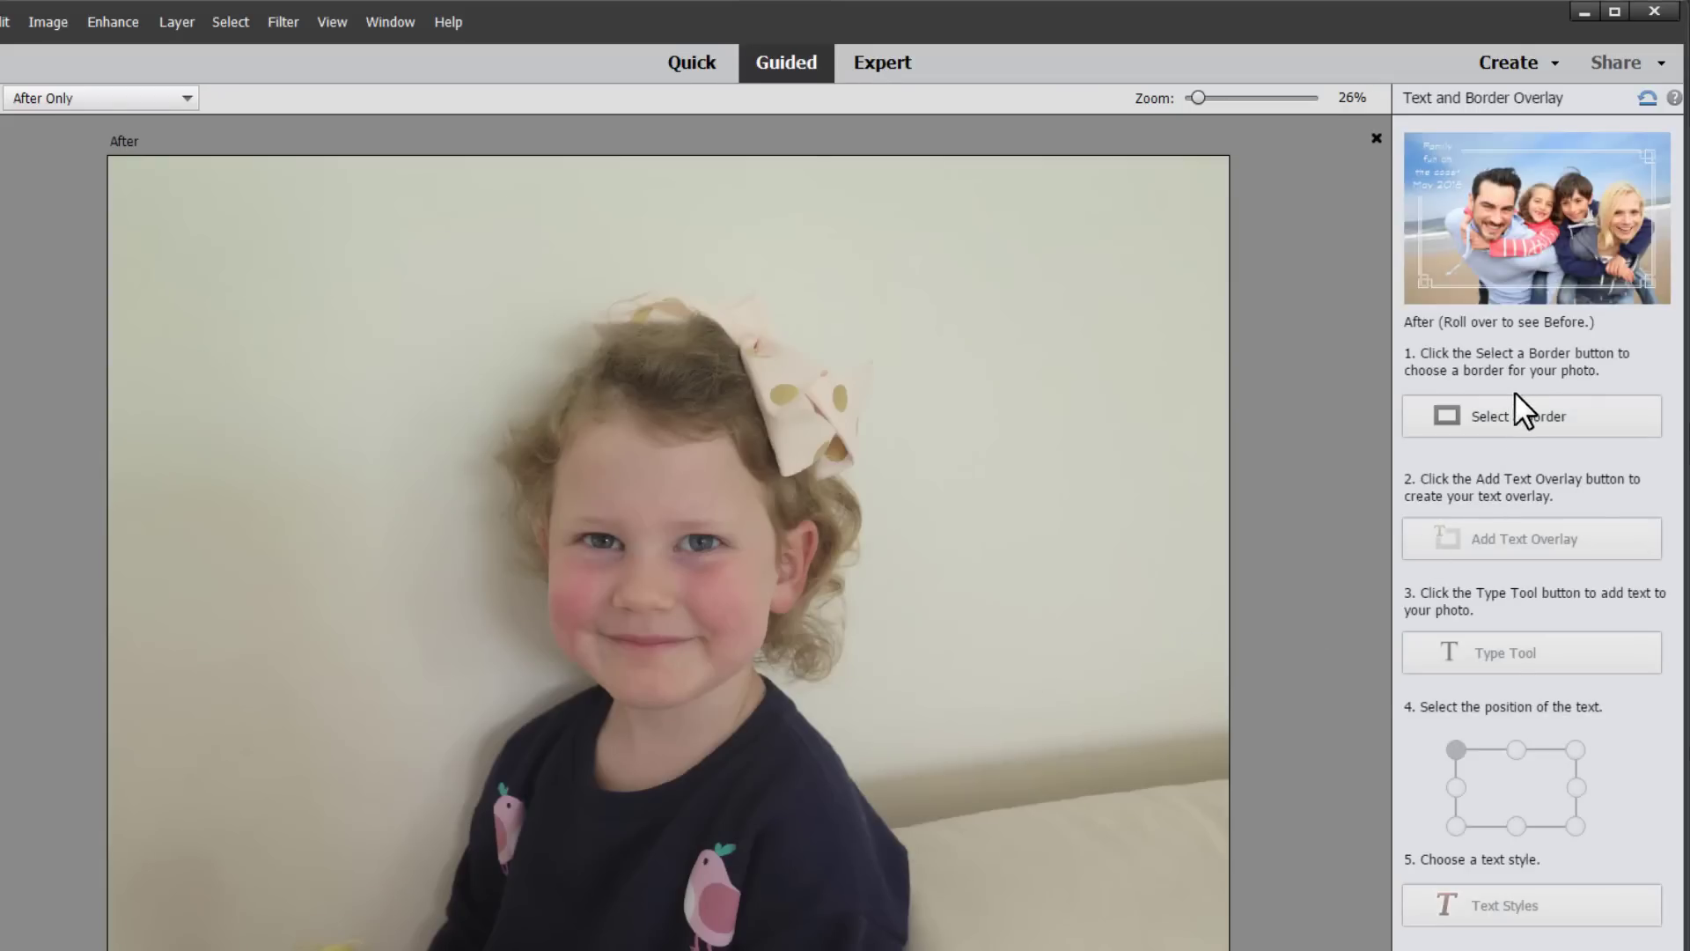
# - Add the swirl border around the portrait, resized and coloured white
pyautogui.click(1513, 393)
pyautogui.click(1620, 607)
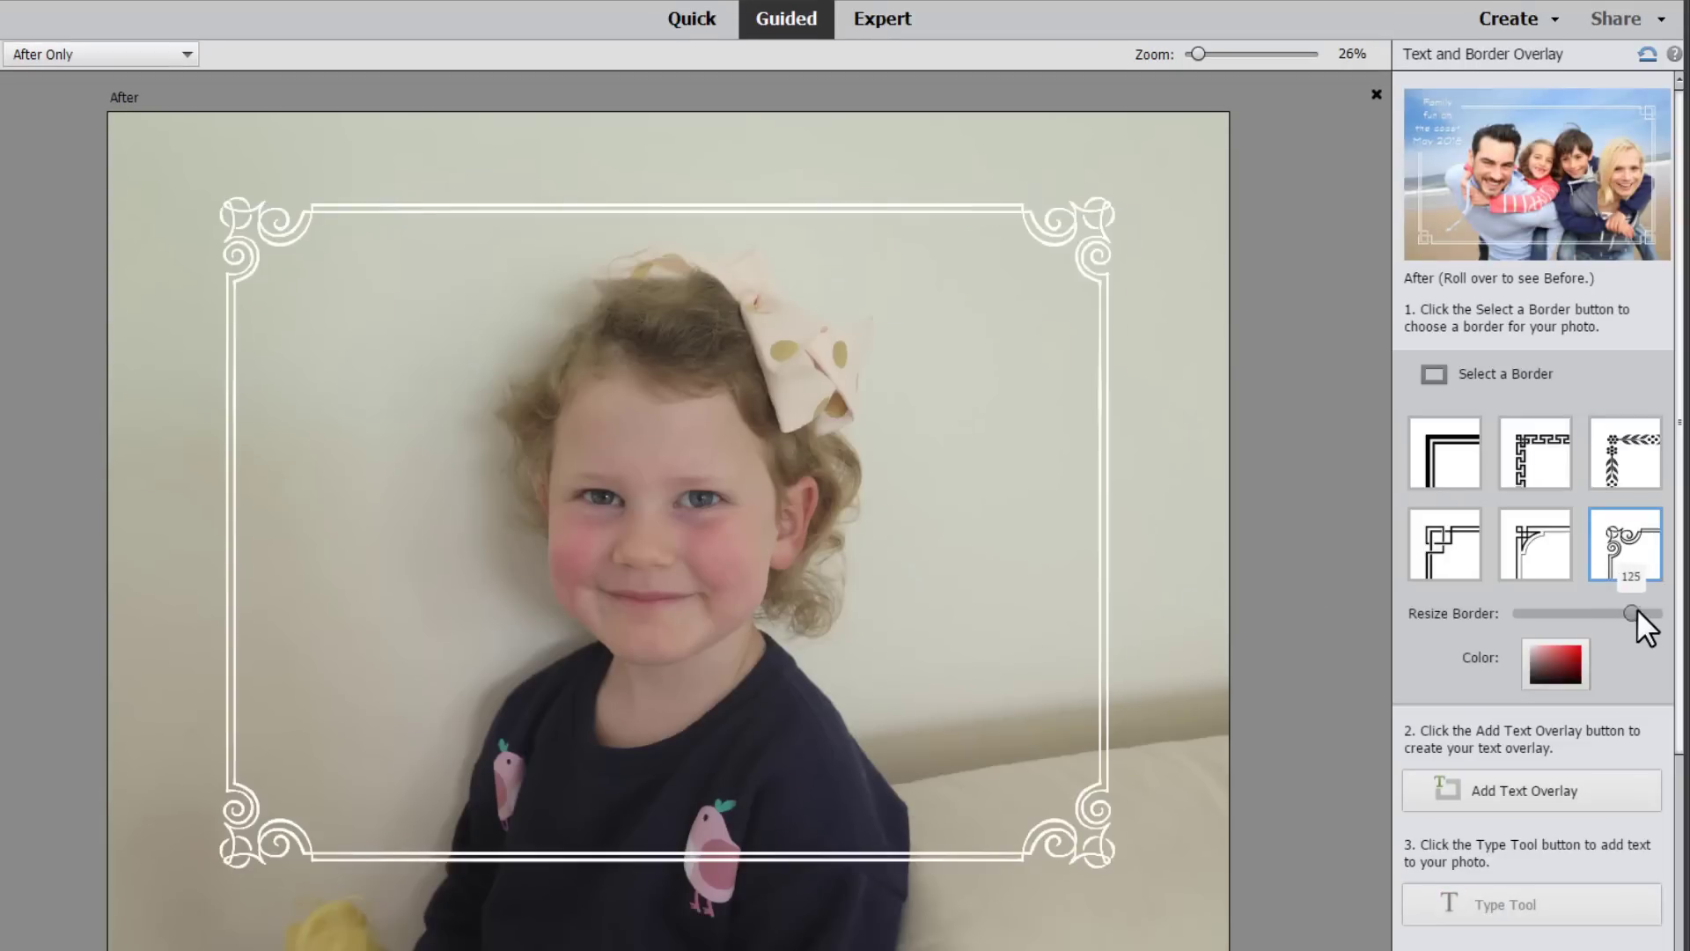
pyautogui.moveTo(1636, 609); pyautogui.dragTo(1623, 605)
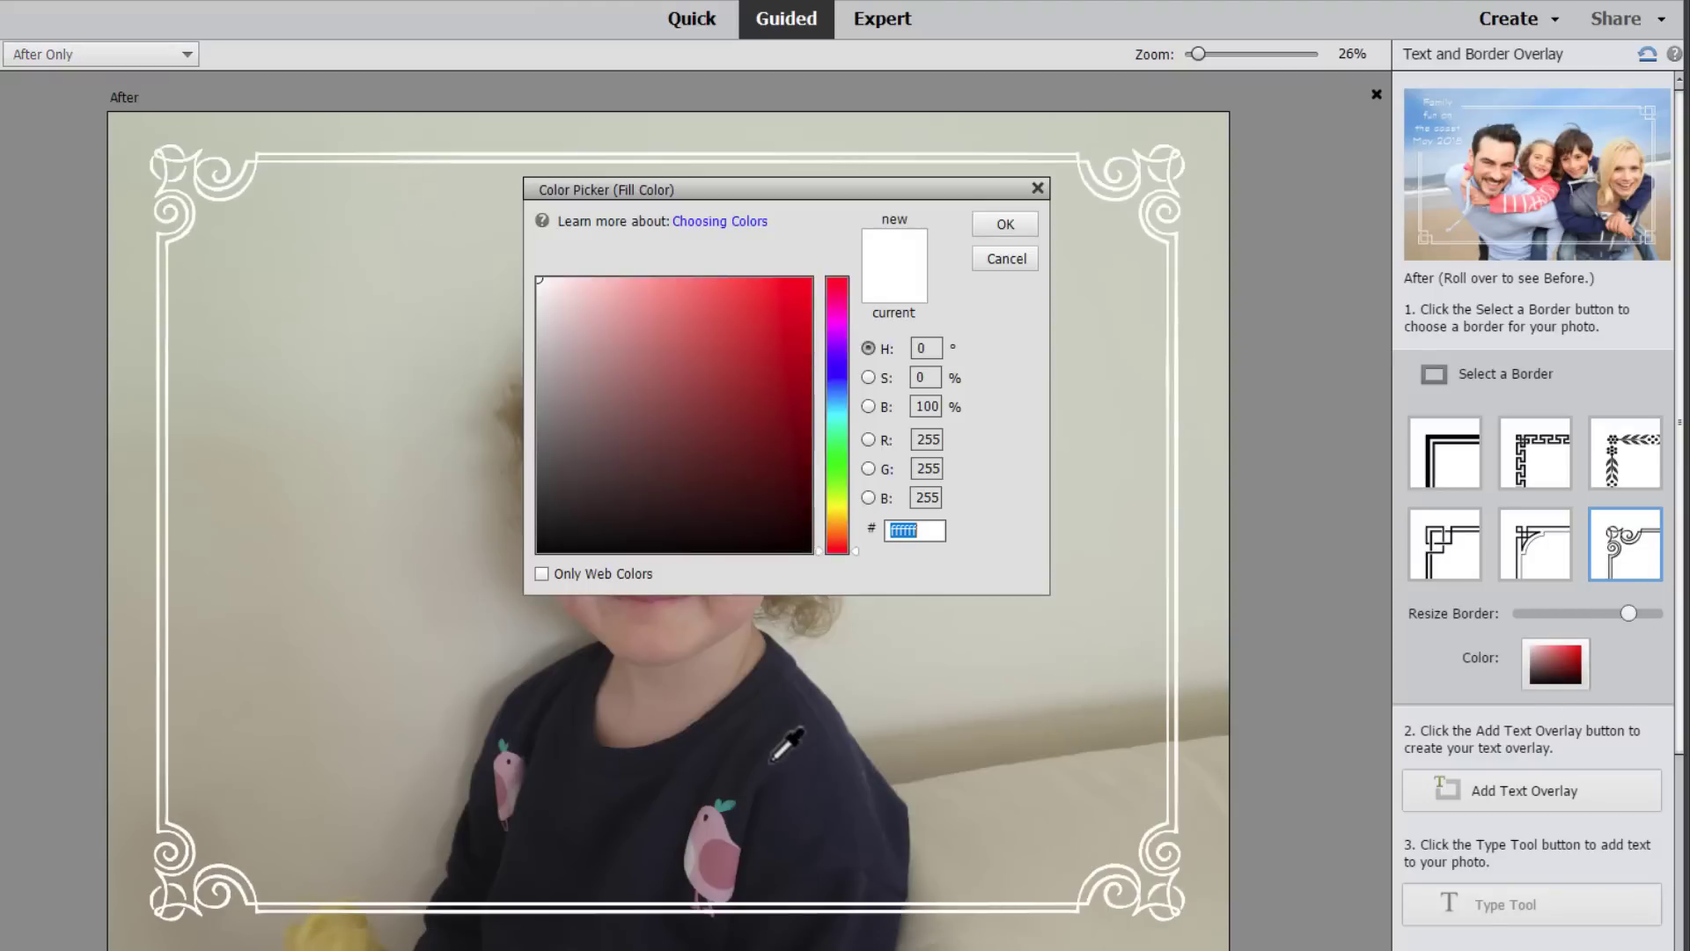
pyautogui.click(774, 757)
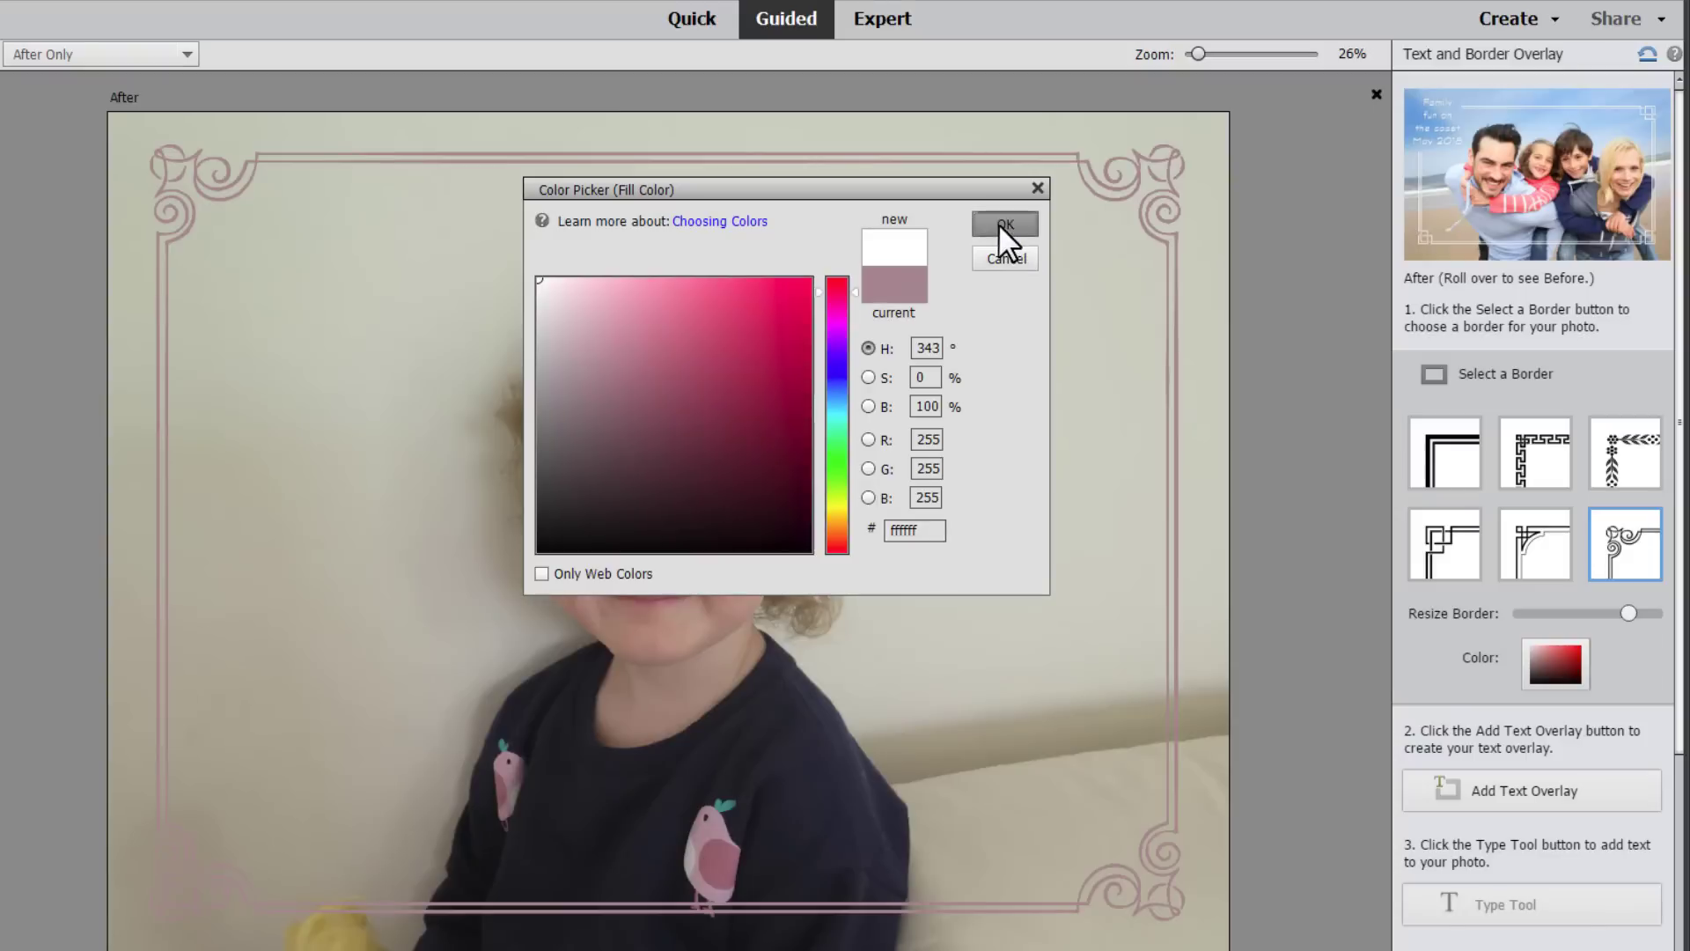
pyautogui.click(1005, 225)
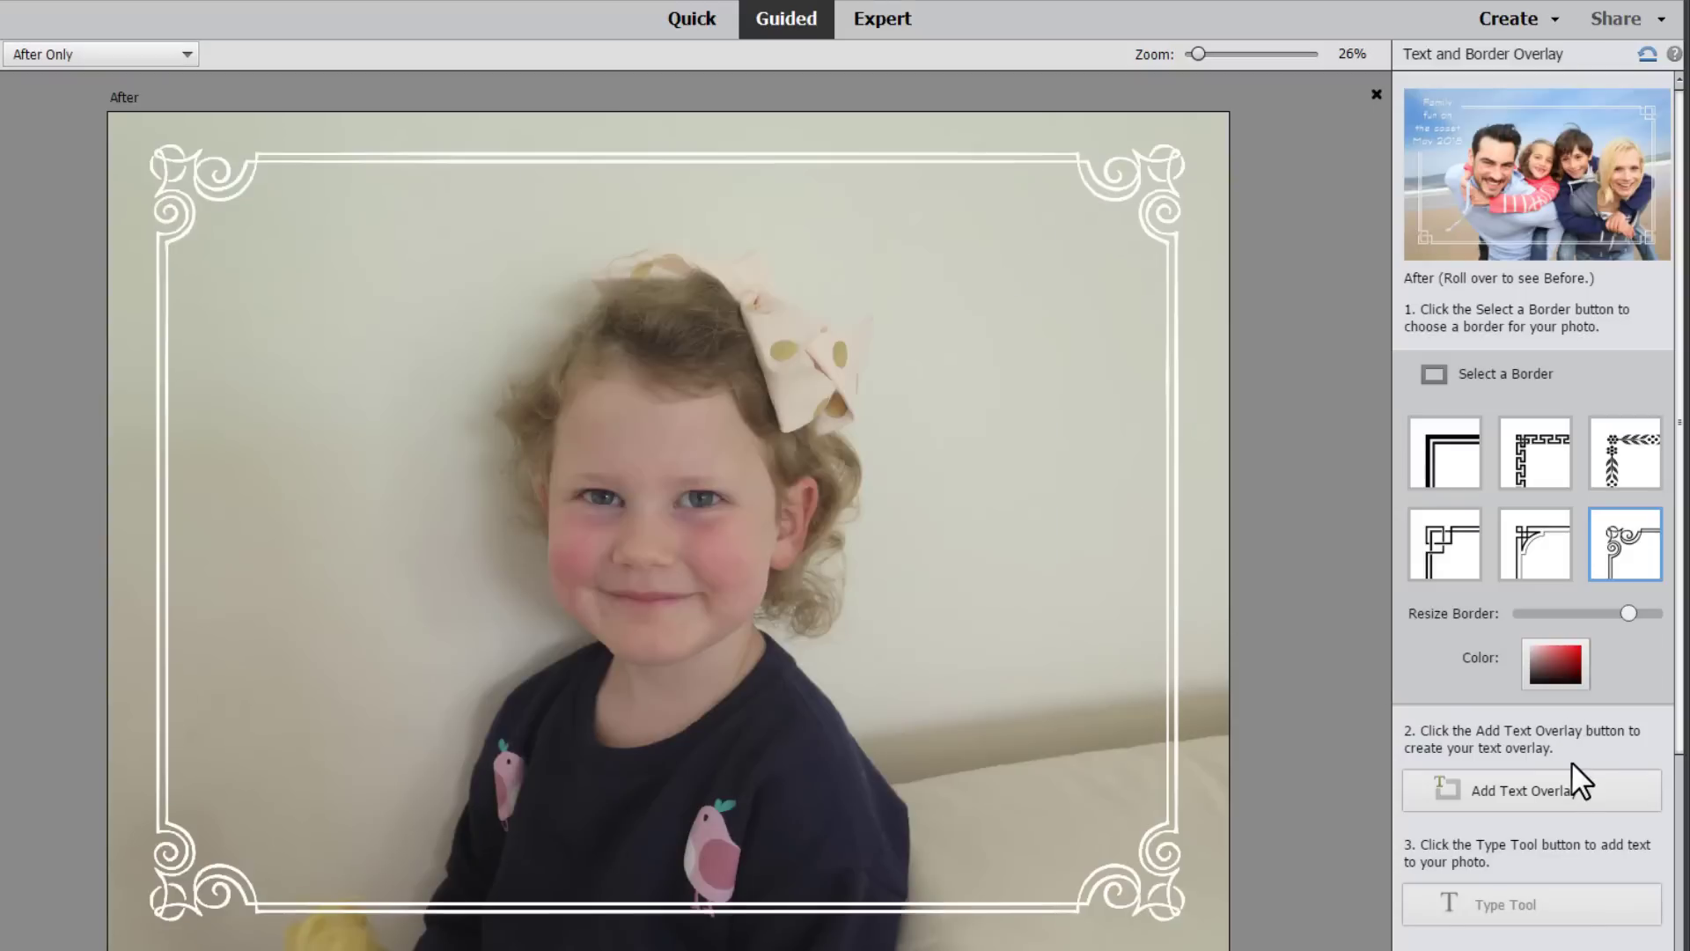
# - Add a caption naming the child at age four, centred along the bottom, and browse text styles
pyautogui.click(1531, 788)
pyautogui.click(1513, 778)
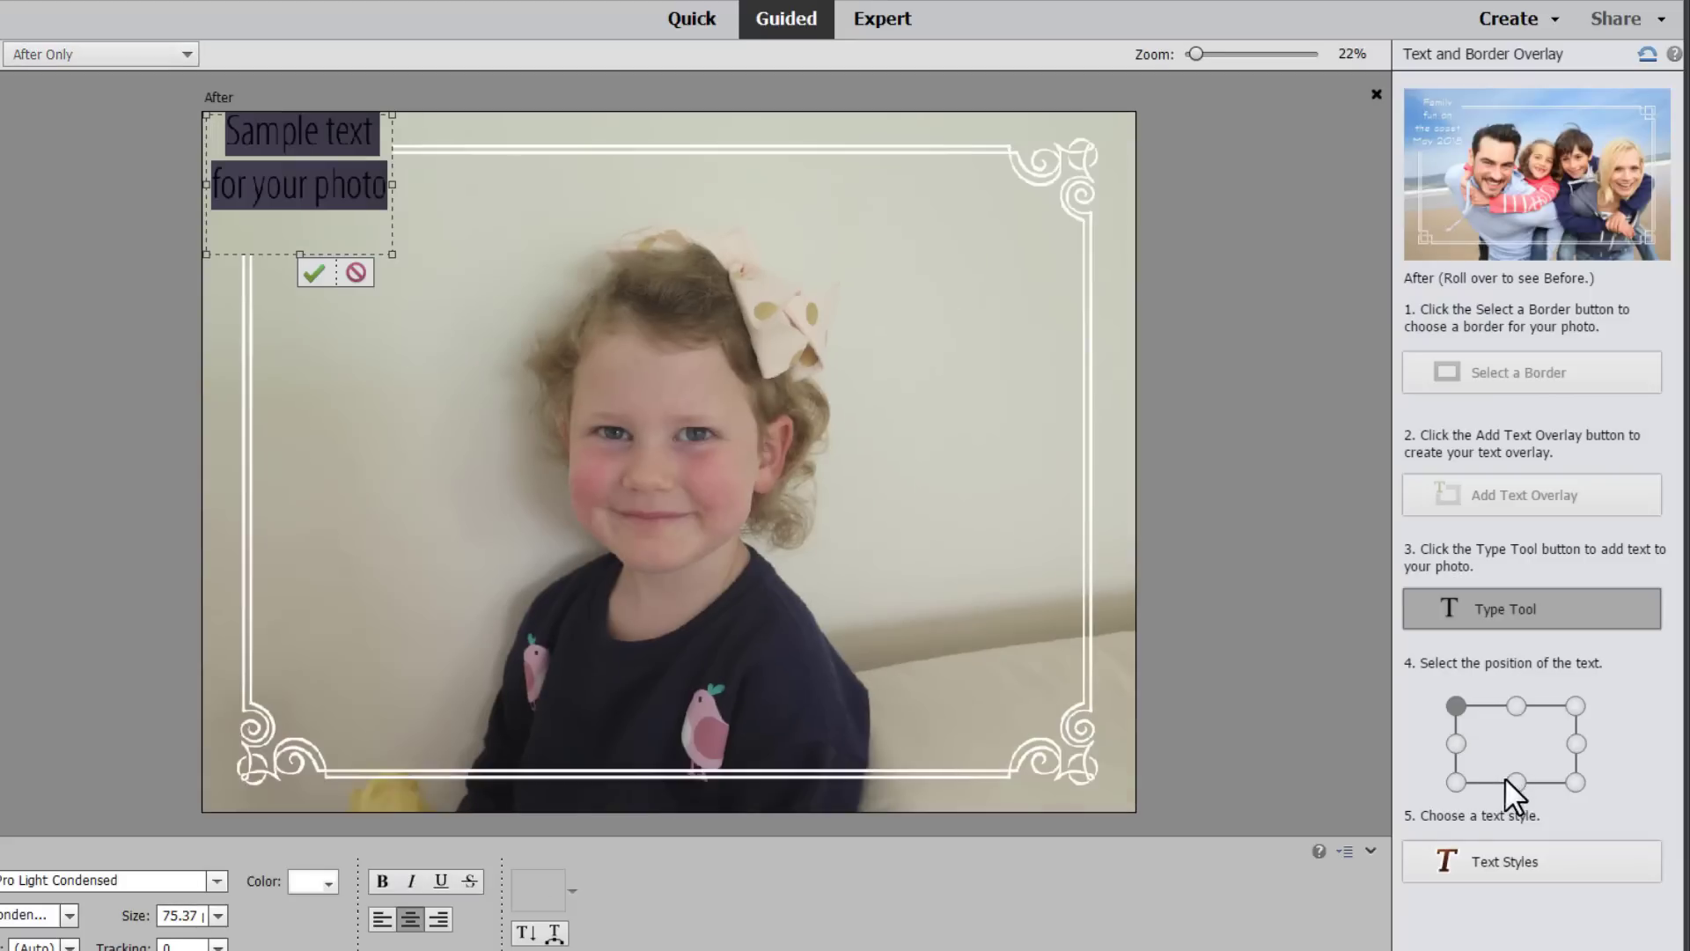
pyautogui.write('Lucy Claire at Four')
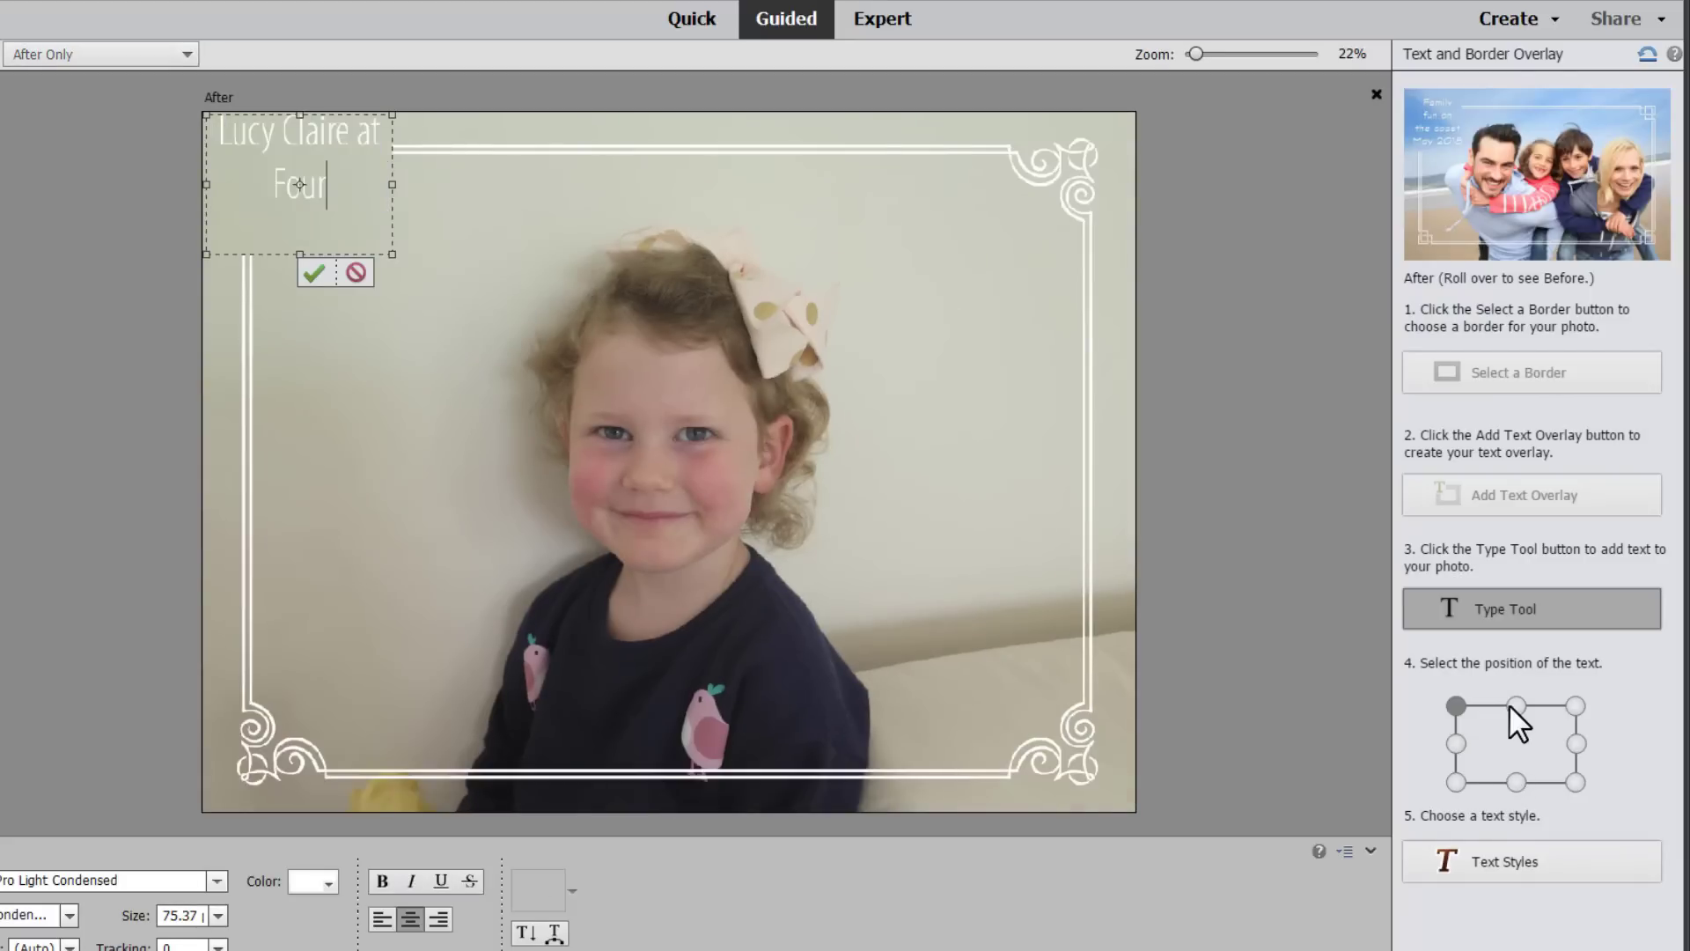
pyautogui.click(314, 273)
pyautogui.click(1573, 744)
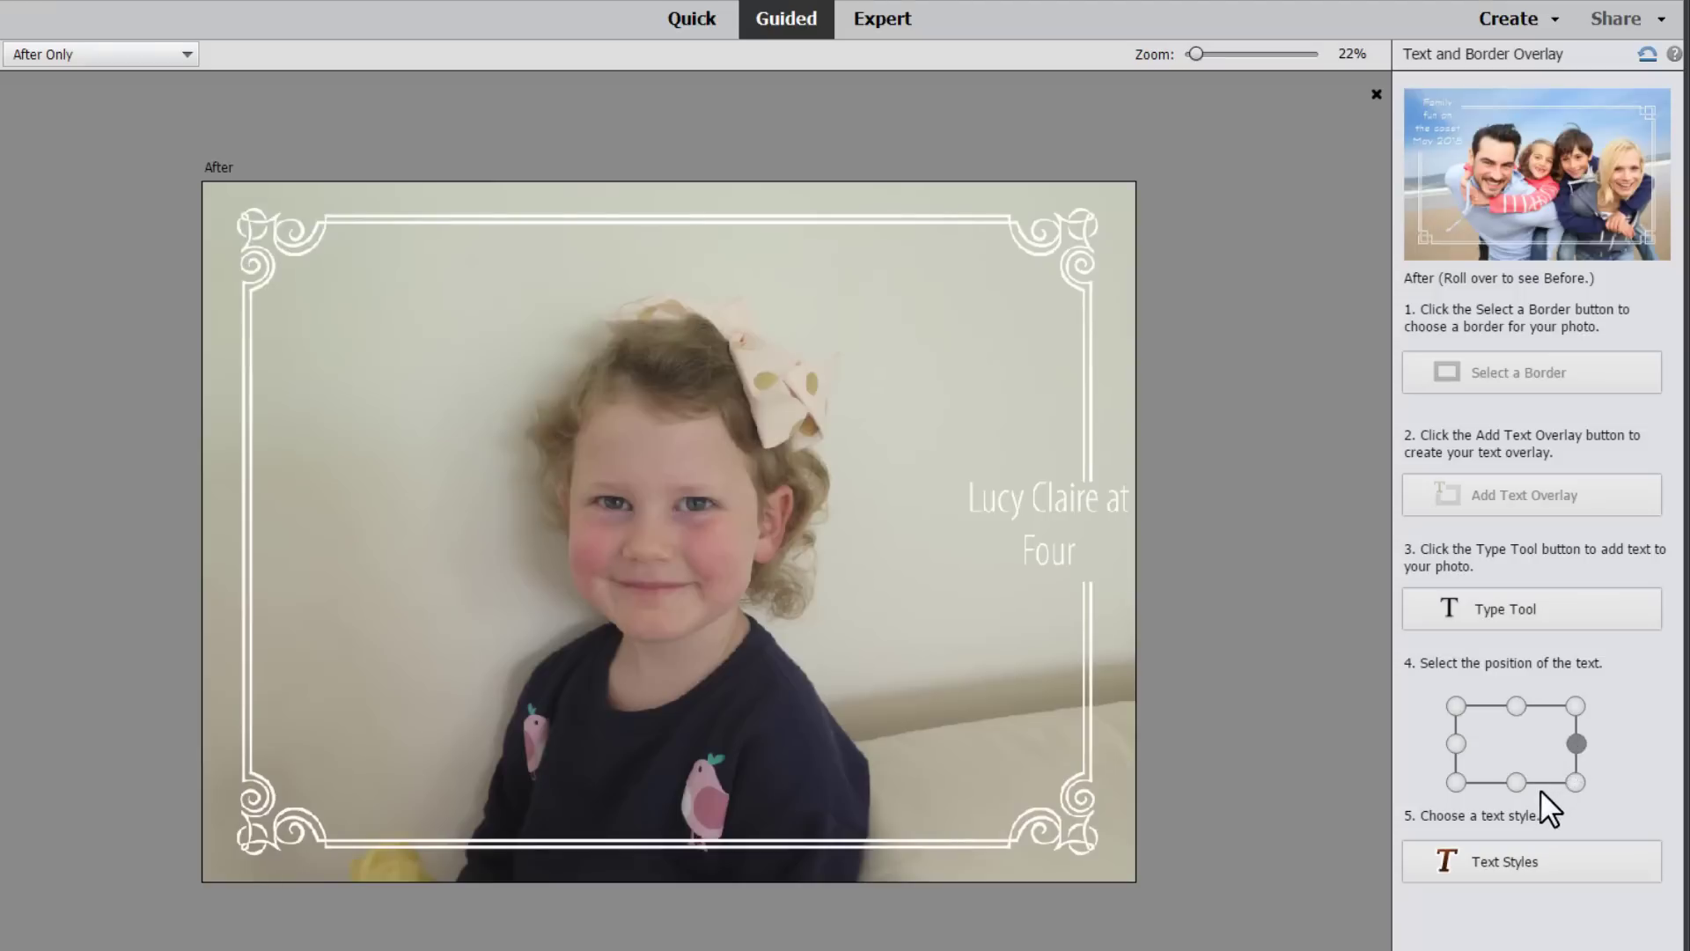
pyautogui.click(1515, 782)
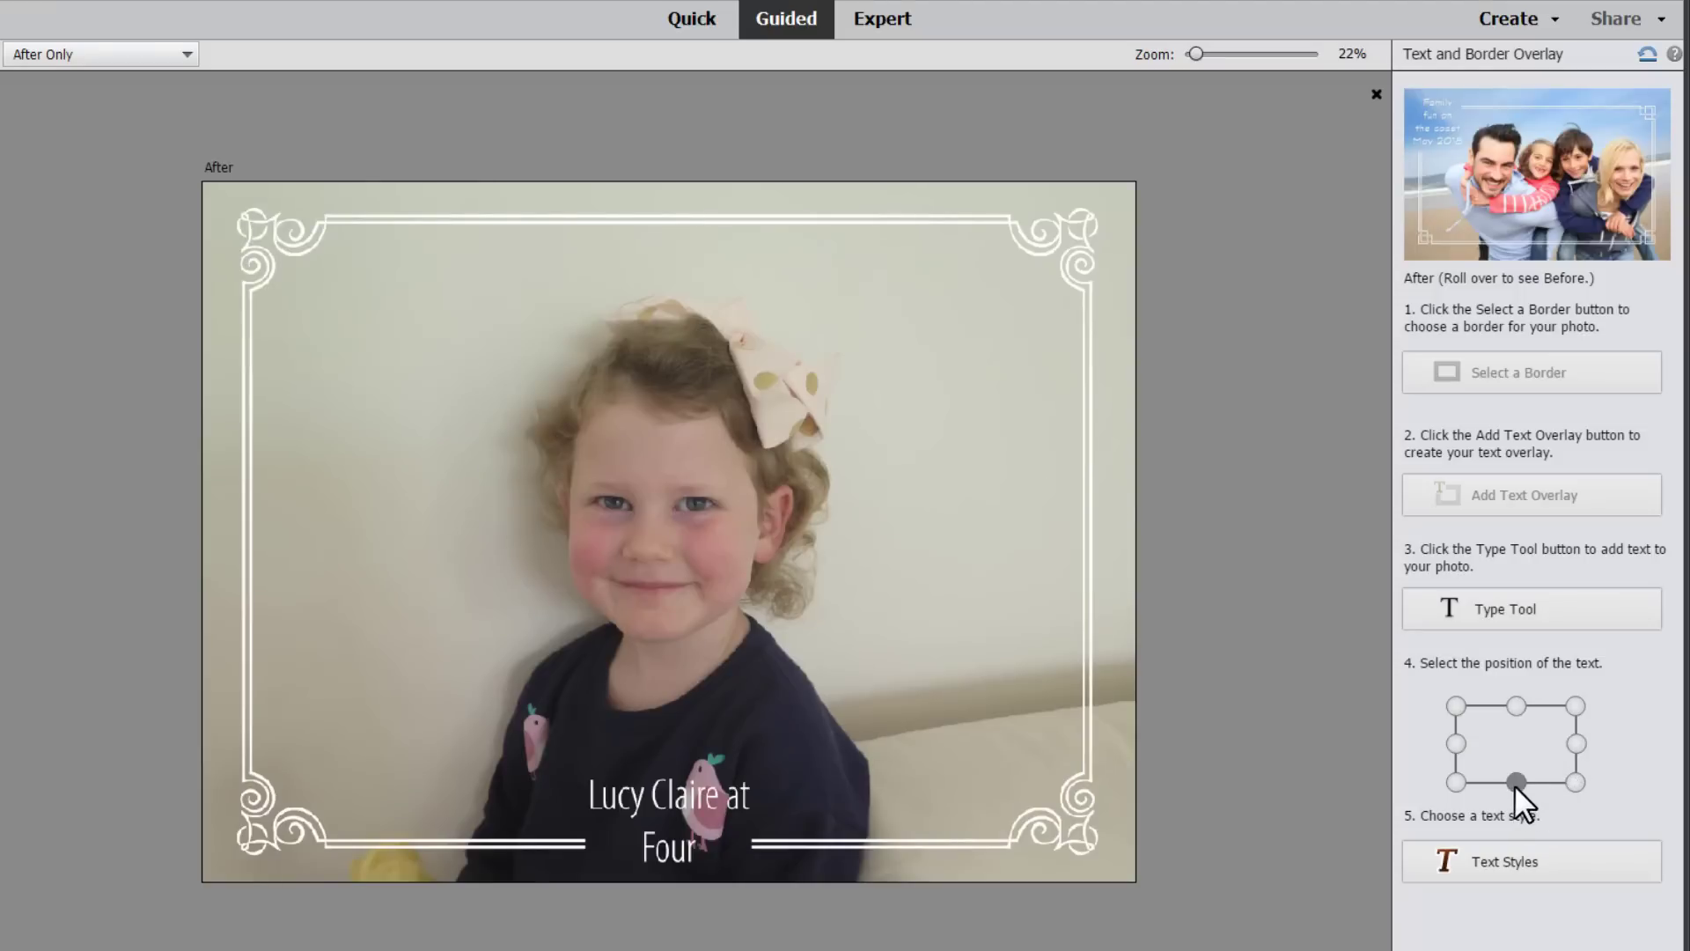
pyautogui.click(1497, 608)
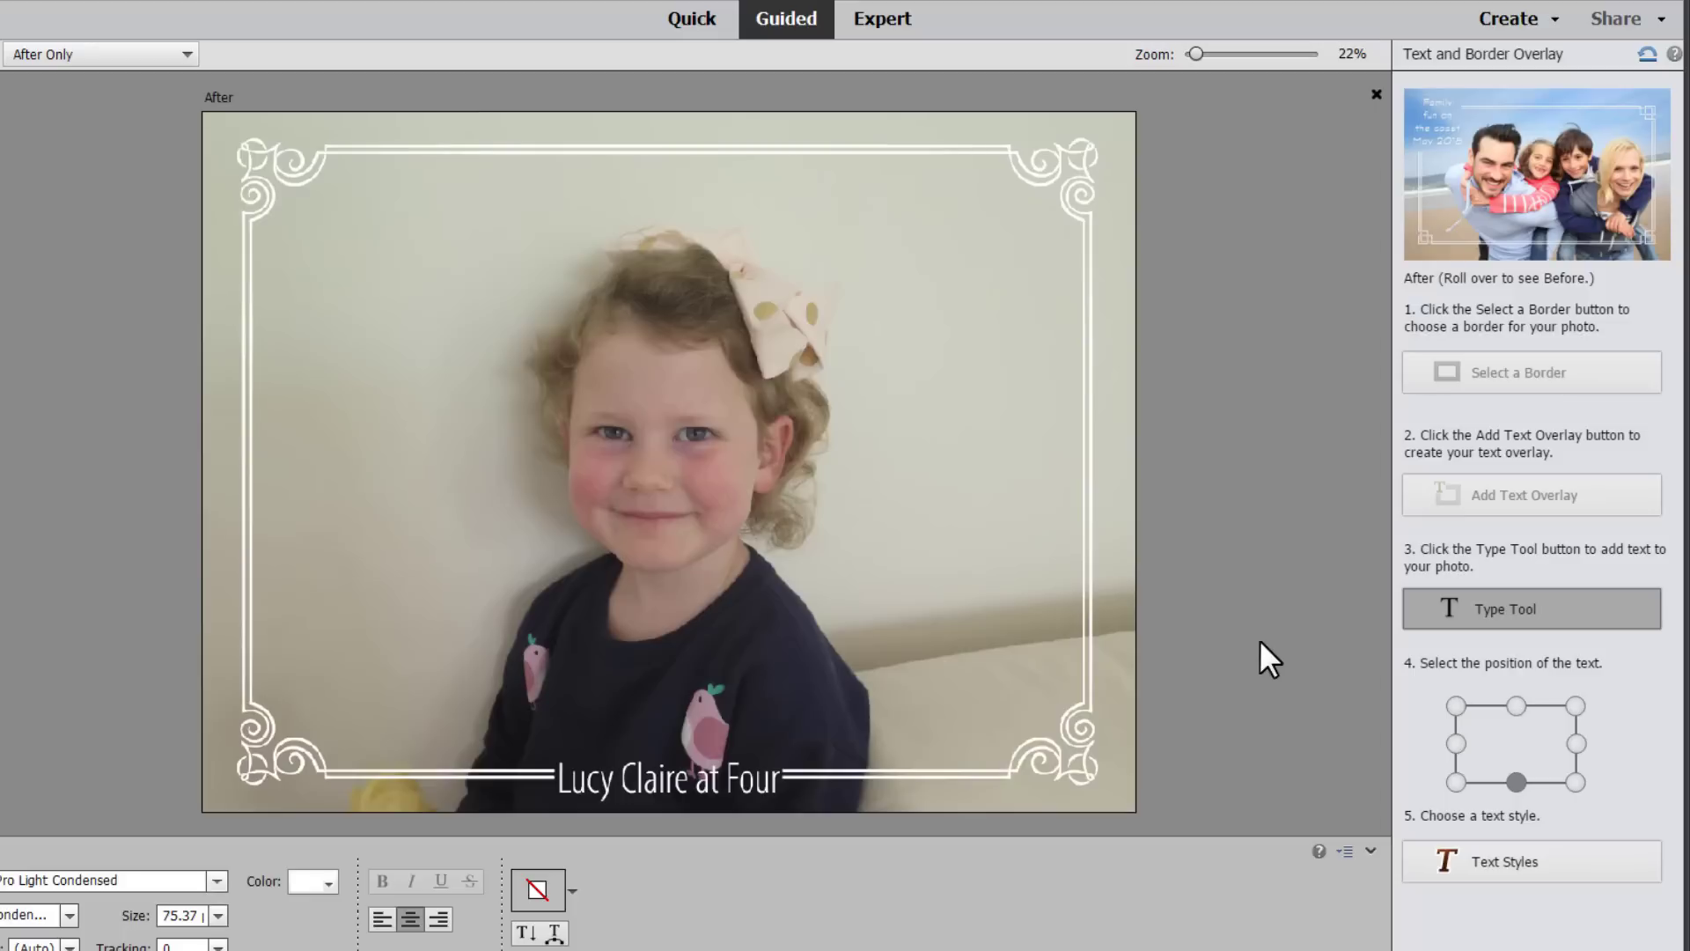
pyautogui.click(1443, 858)
pyautogui.scroll(-2, 1447, 866)
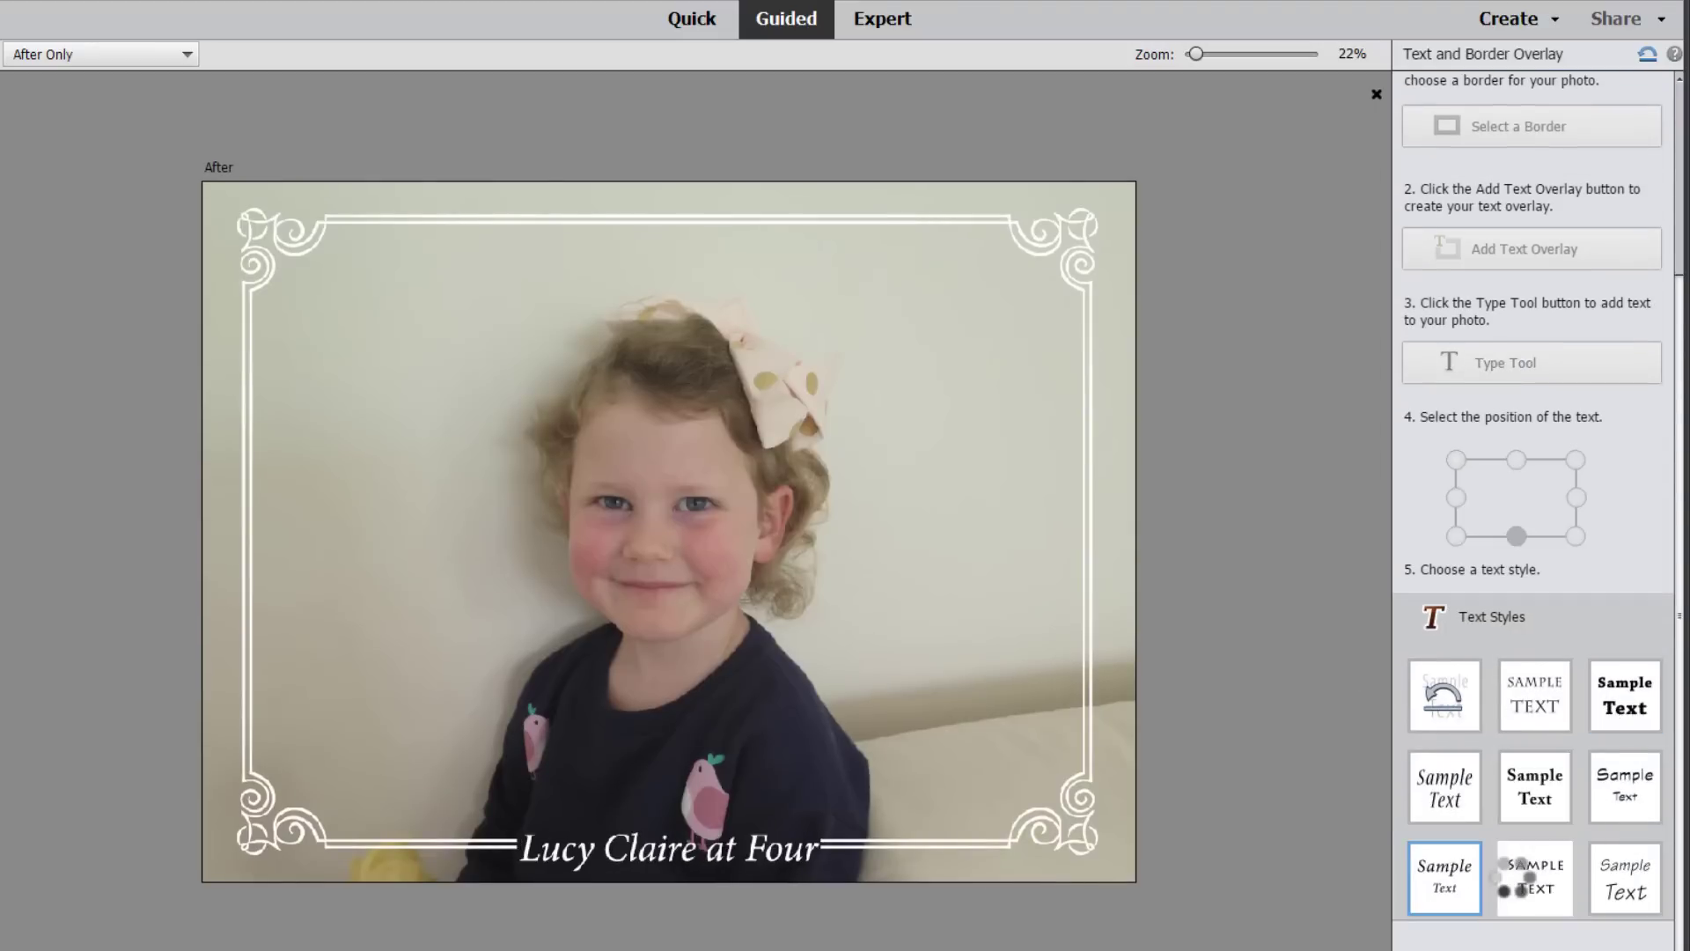
# - Give the caption a bold serif style and save the portrait as a new PSD named after the child
pyautogui.click(1534, 786)
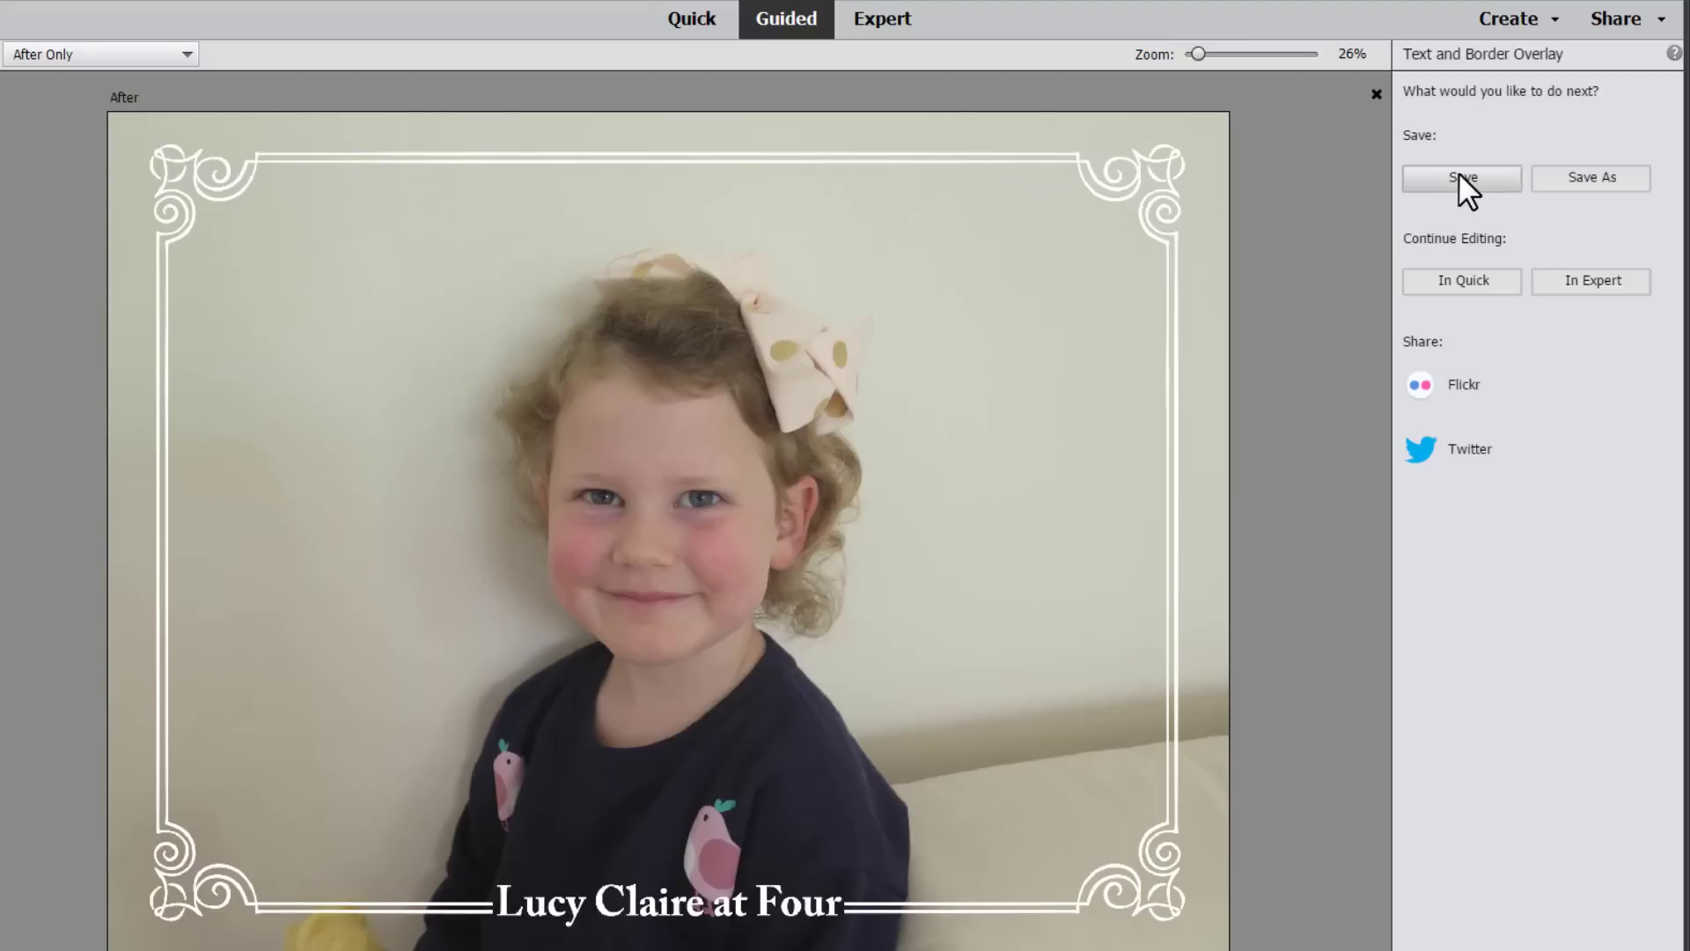
pyautogui.click(1597, 185)
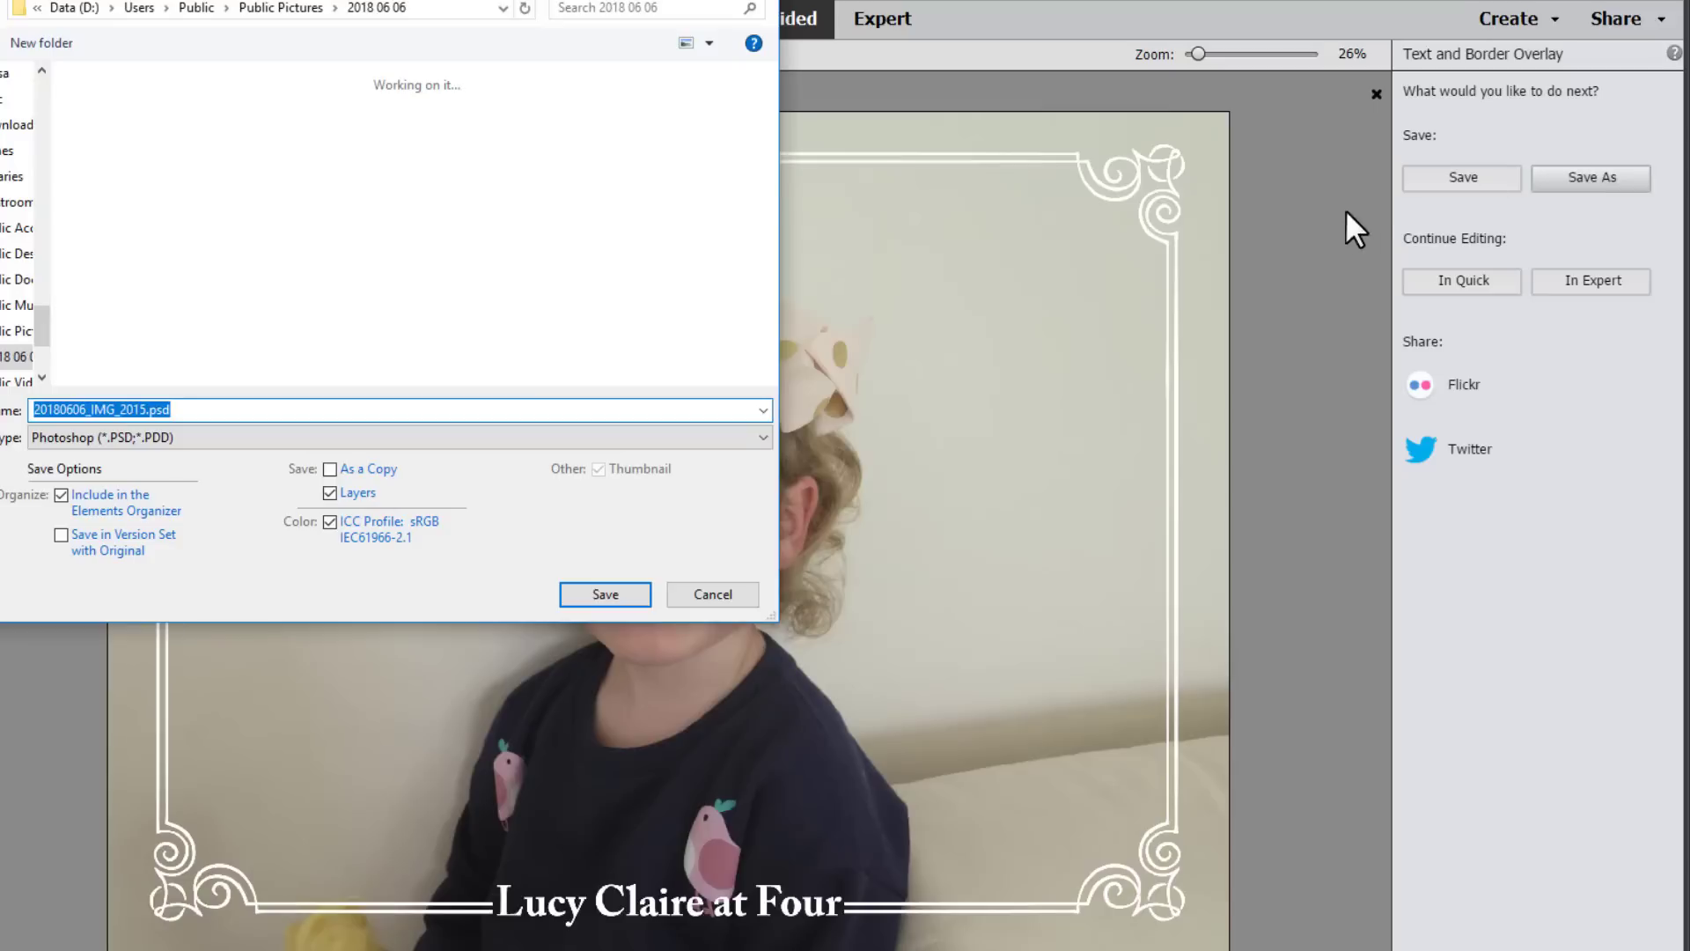
pyautogui.write('Lu')
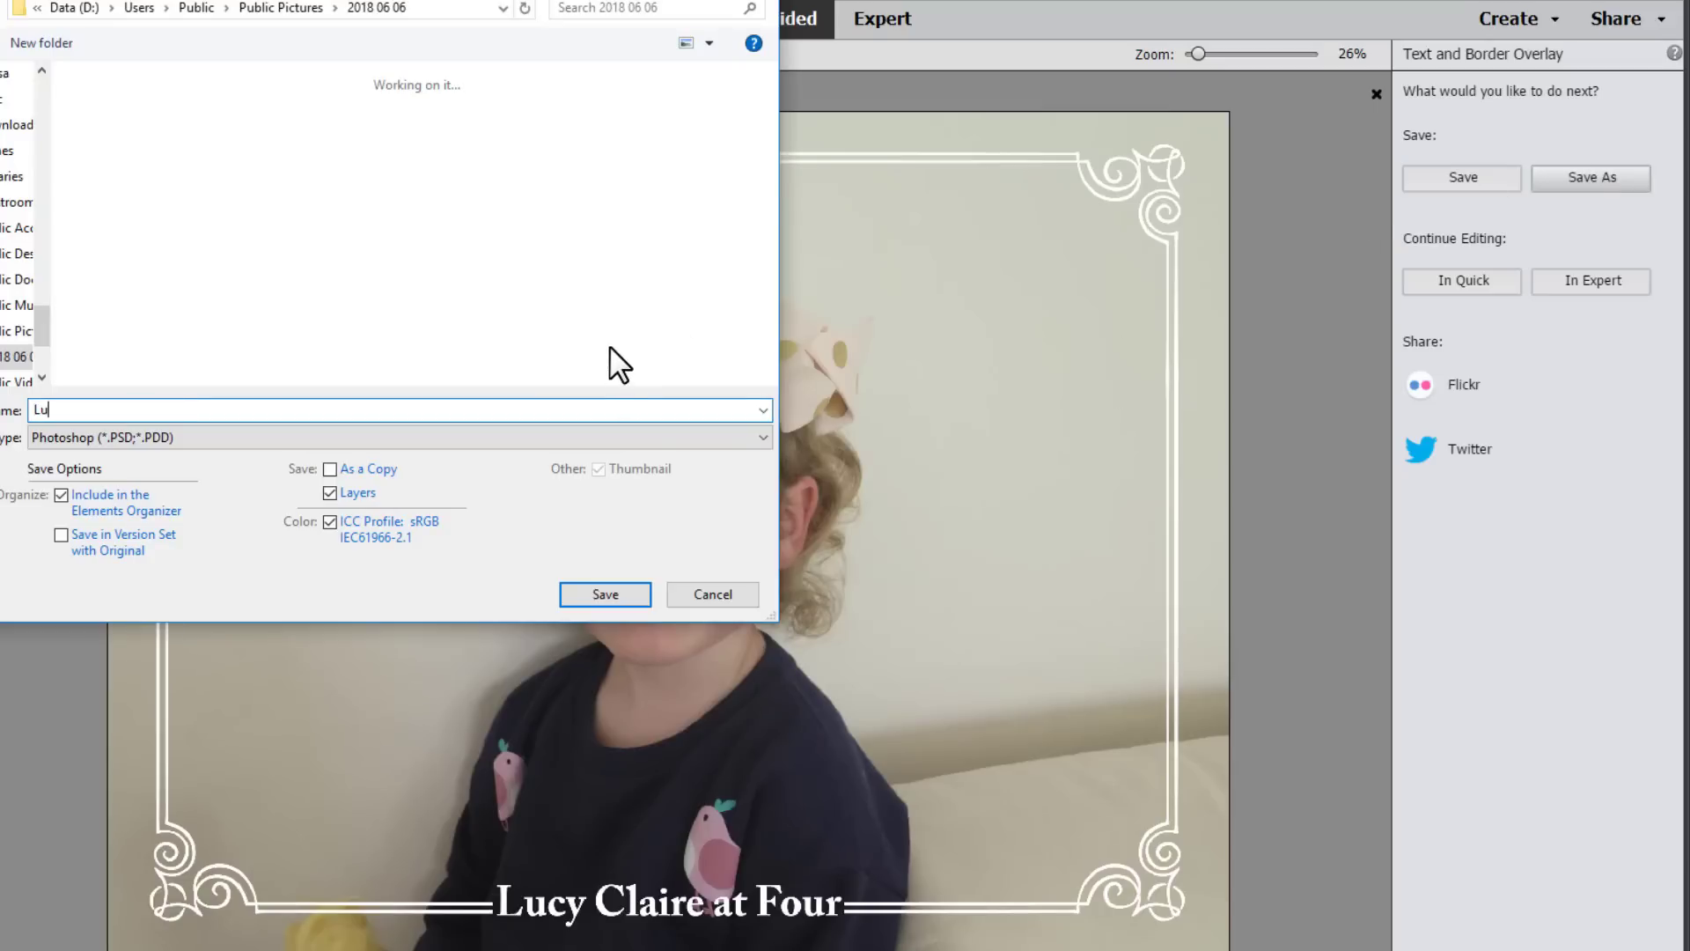
pyautogui.write('cy at Four')
pyautogui.click(578, 606)
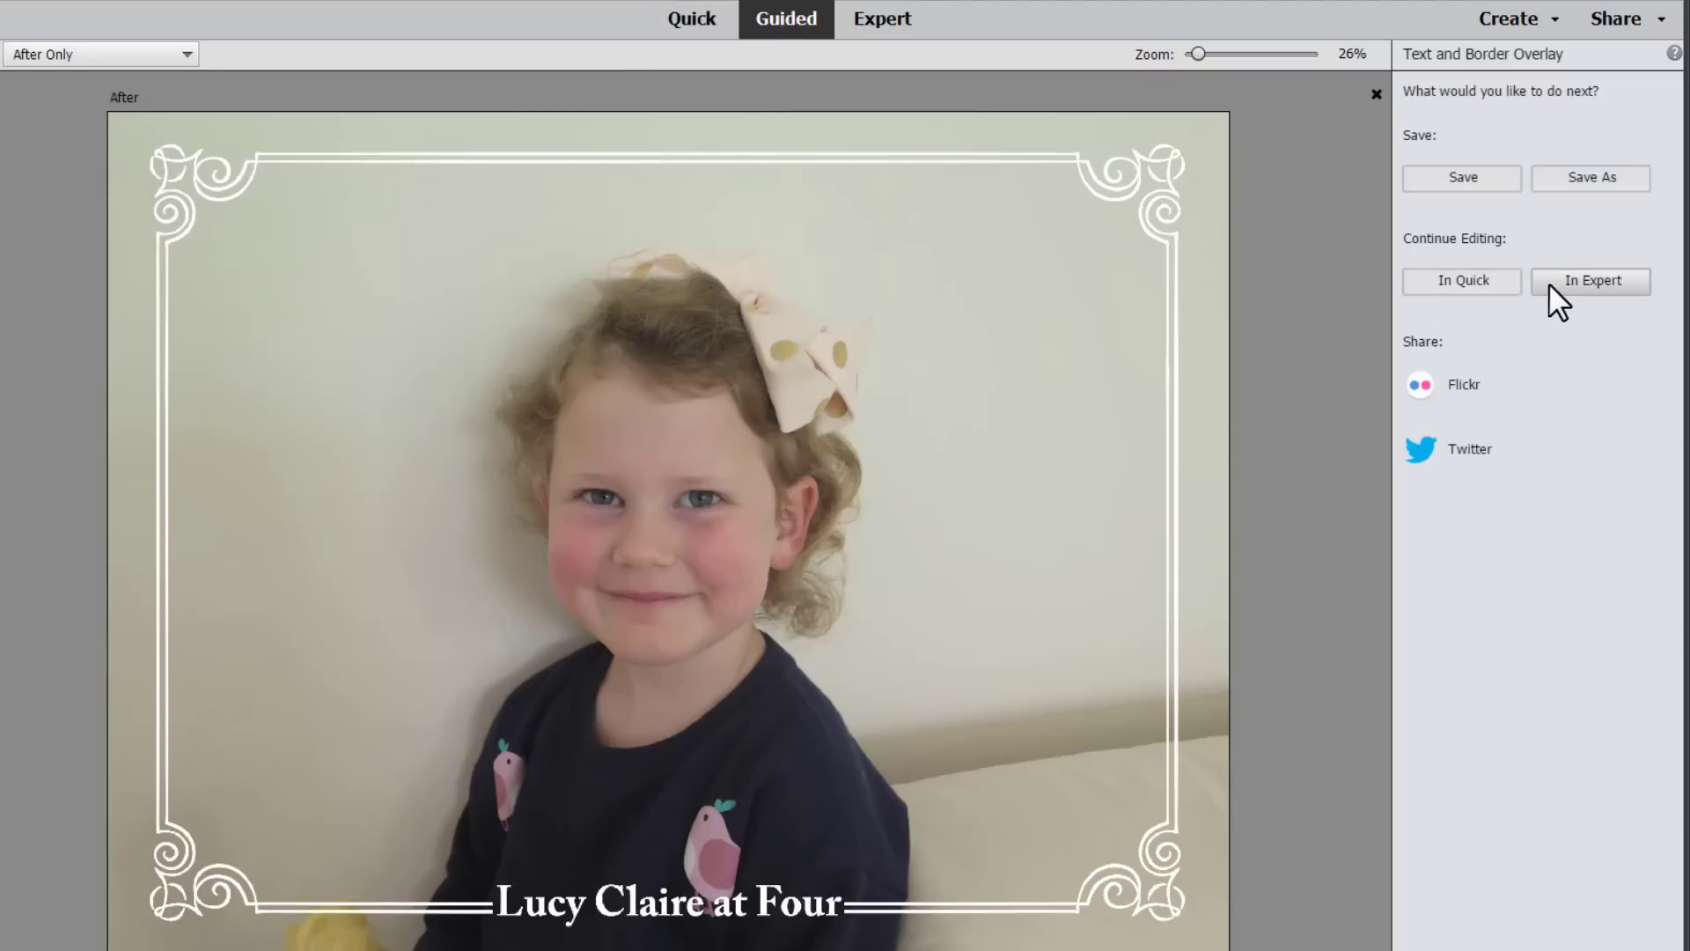
# - In Quick mode, heal away the yellow spot at the bottom of the portrait
pyautogui.click(690, 26)
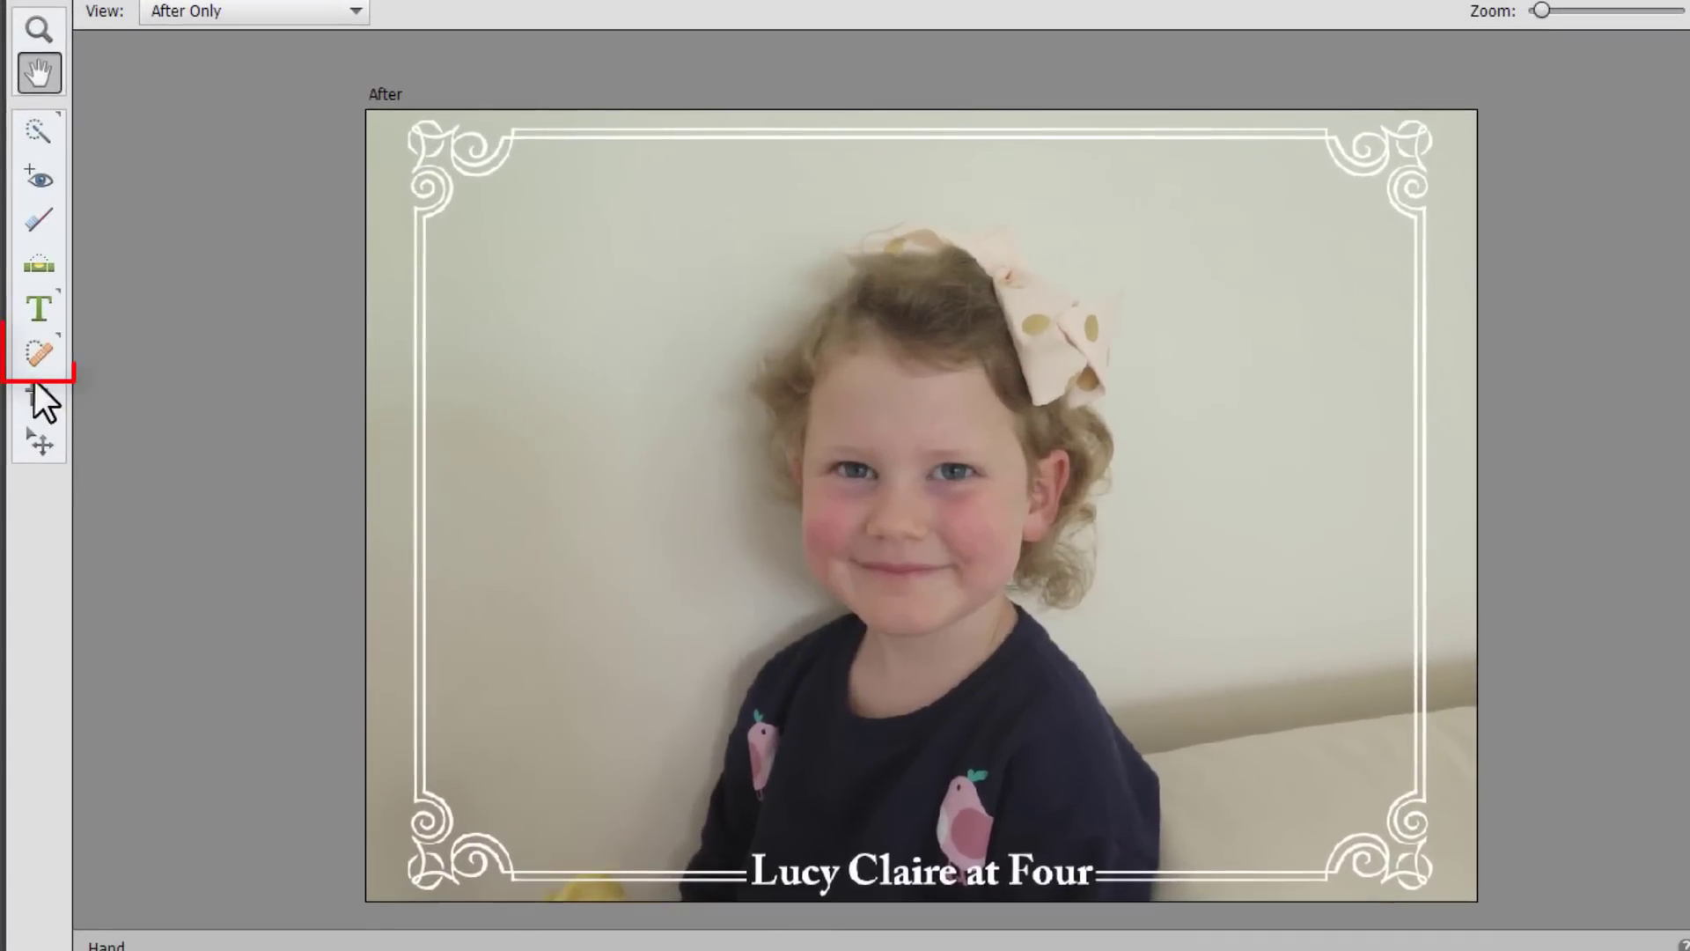
pyautogui.click(37, 361)
pyautogui.moveTo(551, 894)
pyautogui.mouseDown()
pyautogui.moveTo(638, 909)
pyautogui.moveTo(598, 907)
pyautogui.mouseUp()
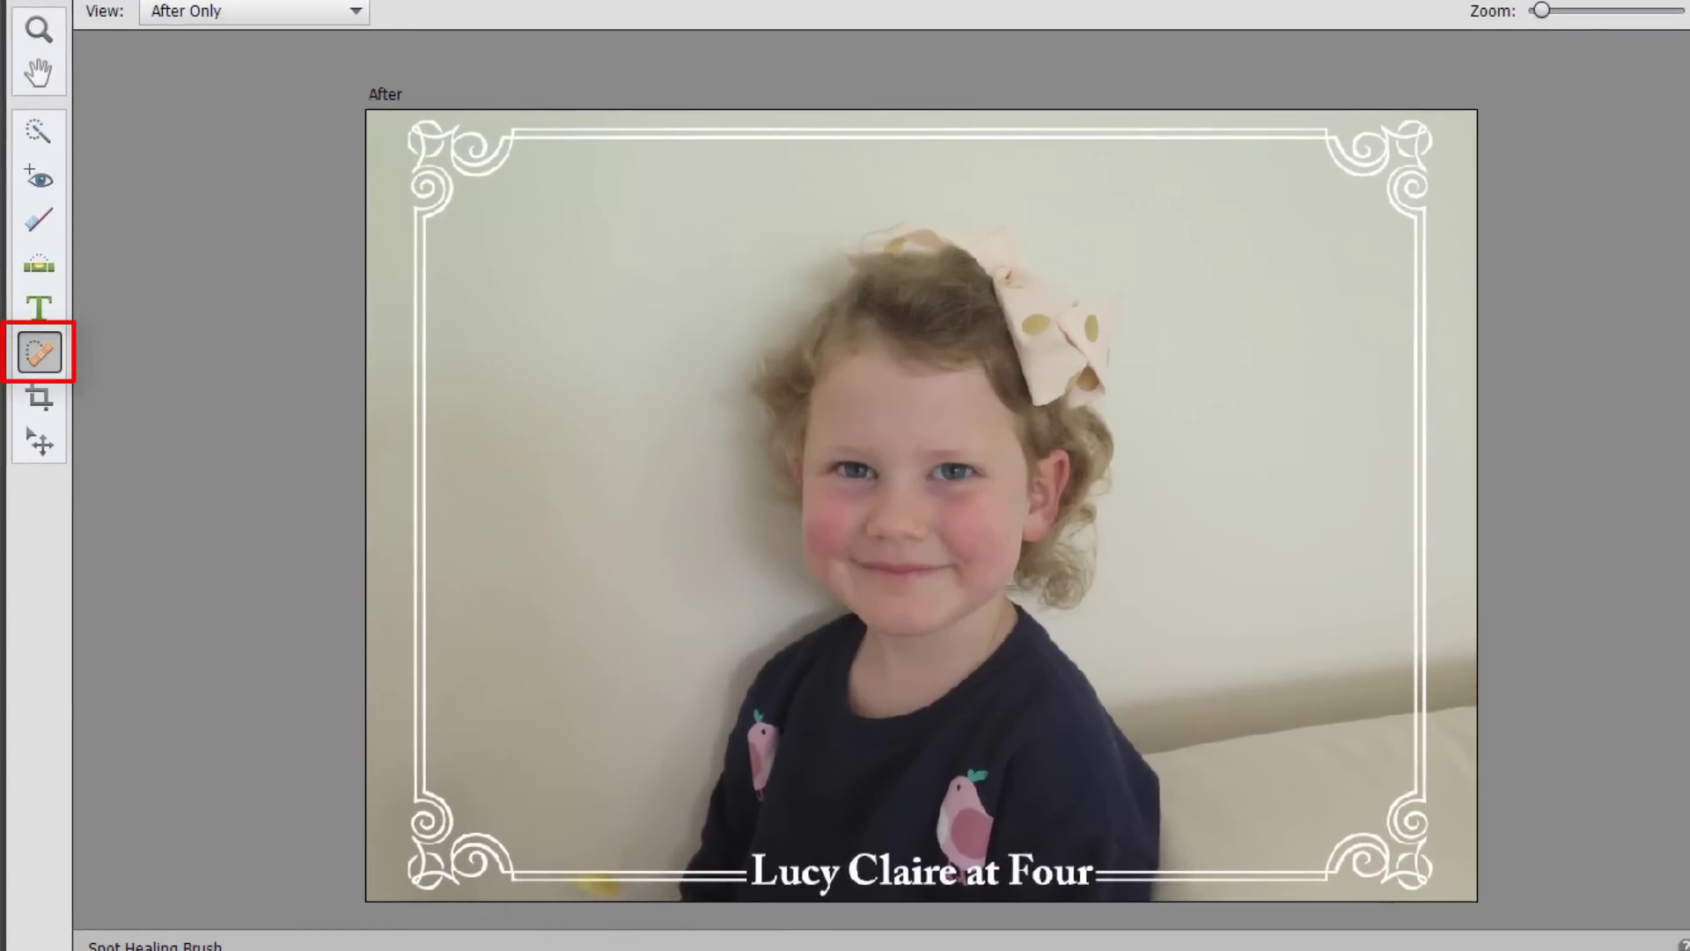
pyautogui.click(611, 894)
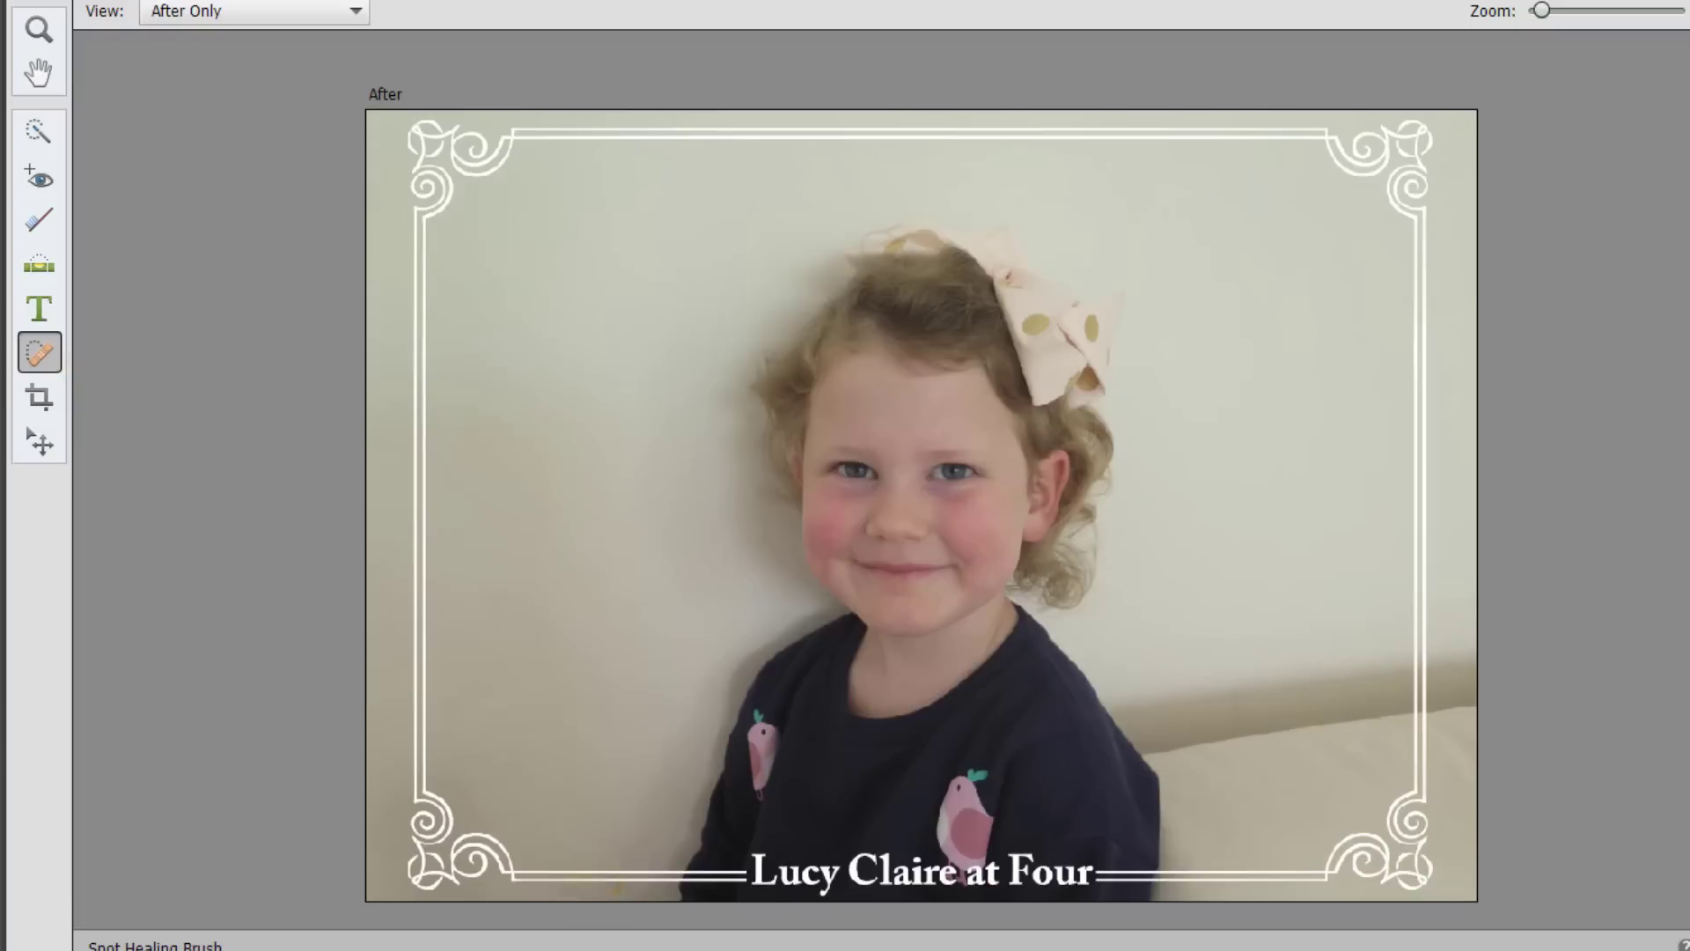
pyautogui.click(622, 880)
pyautogui.click(581, 874)
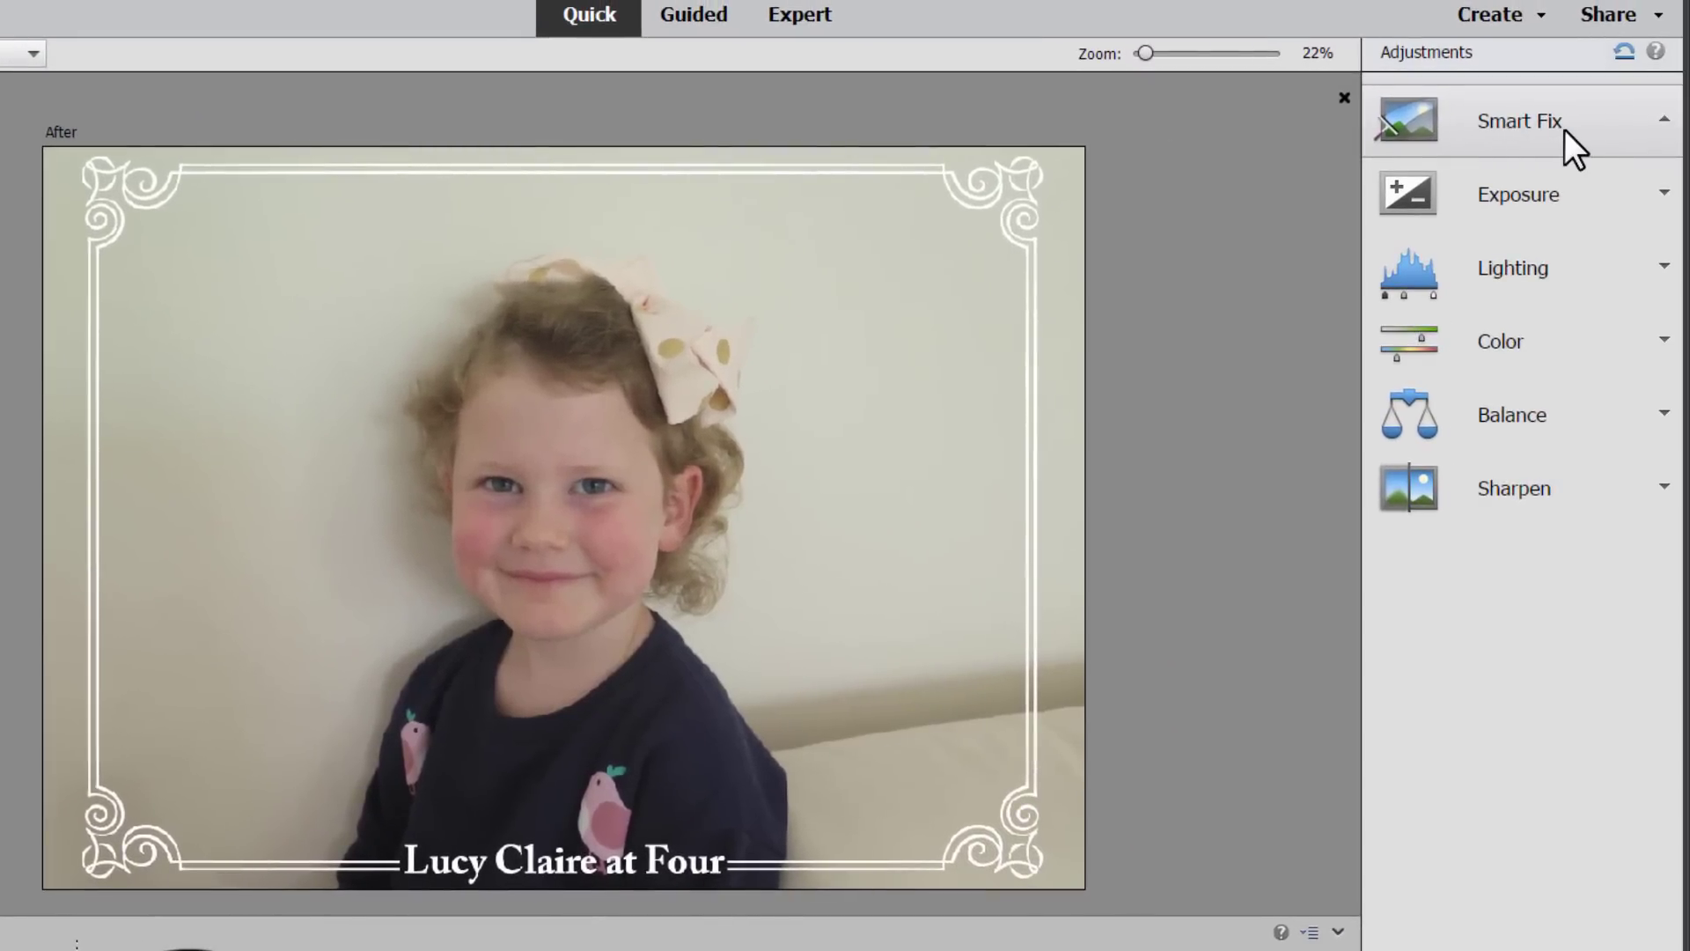
# - Brighten the portrait with the automatic Smart Fix
pyautogui.click(1565, 130)
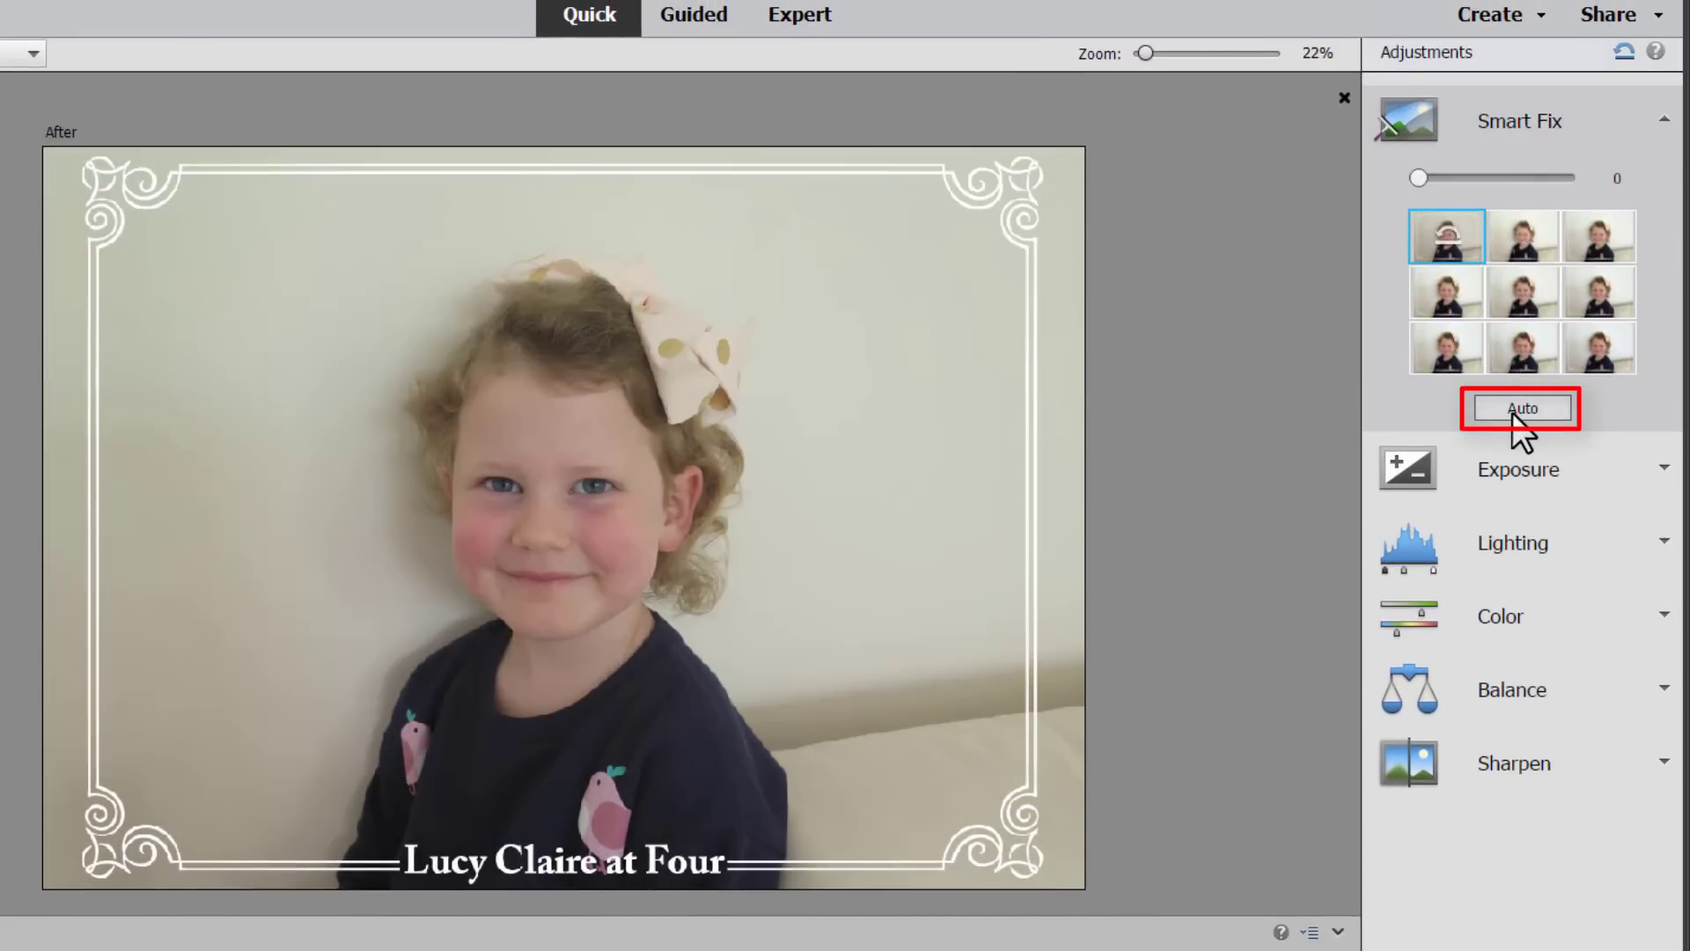
pyautogui.click(1512, 414)
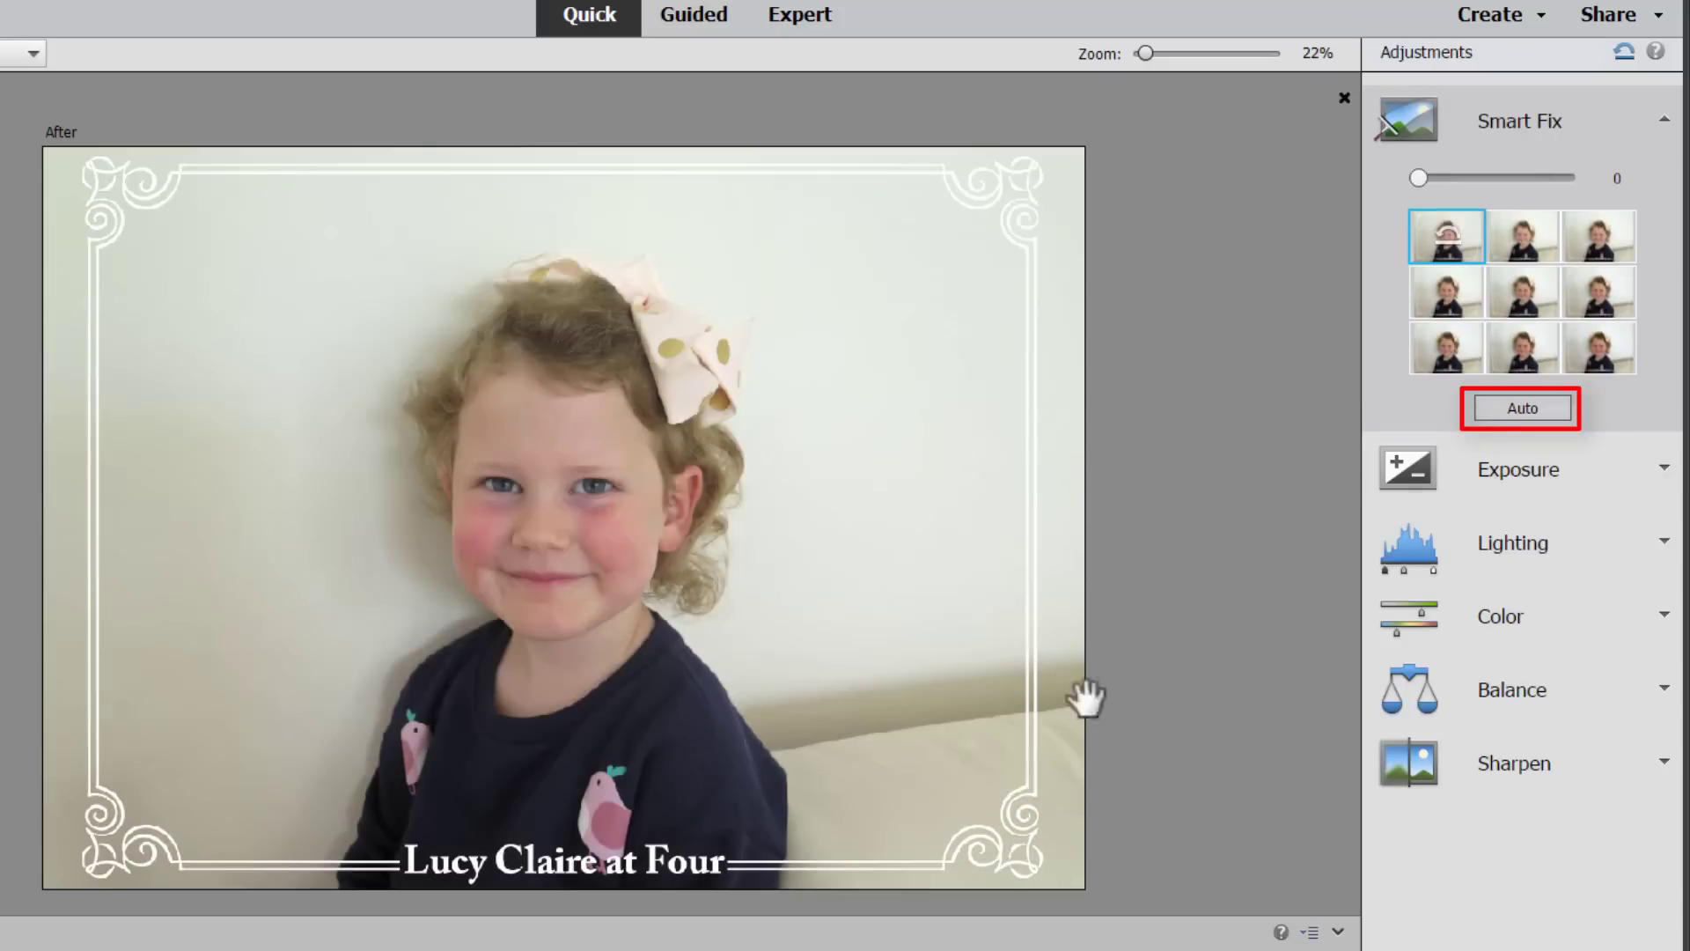
pyautogui.click(760, 20)
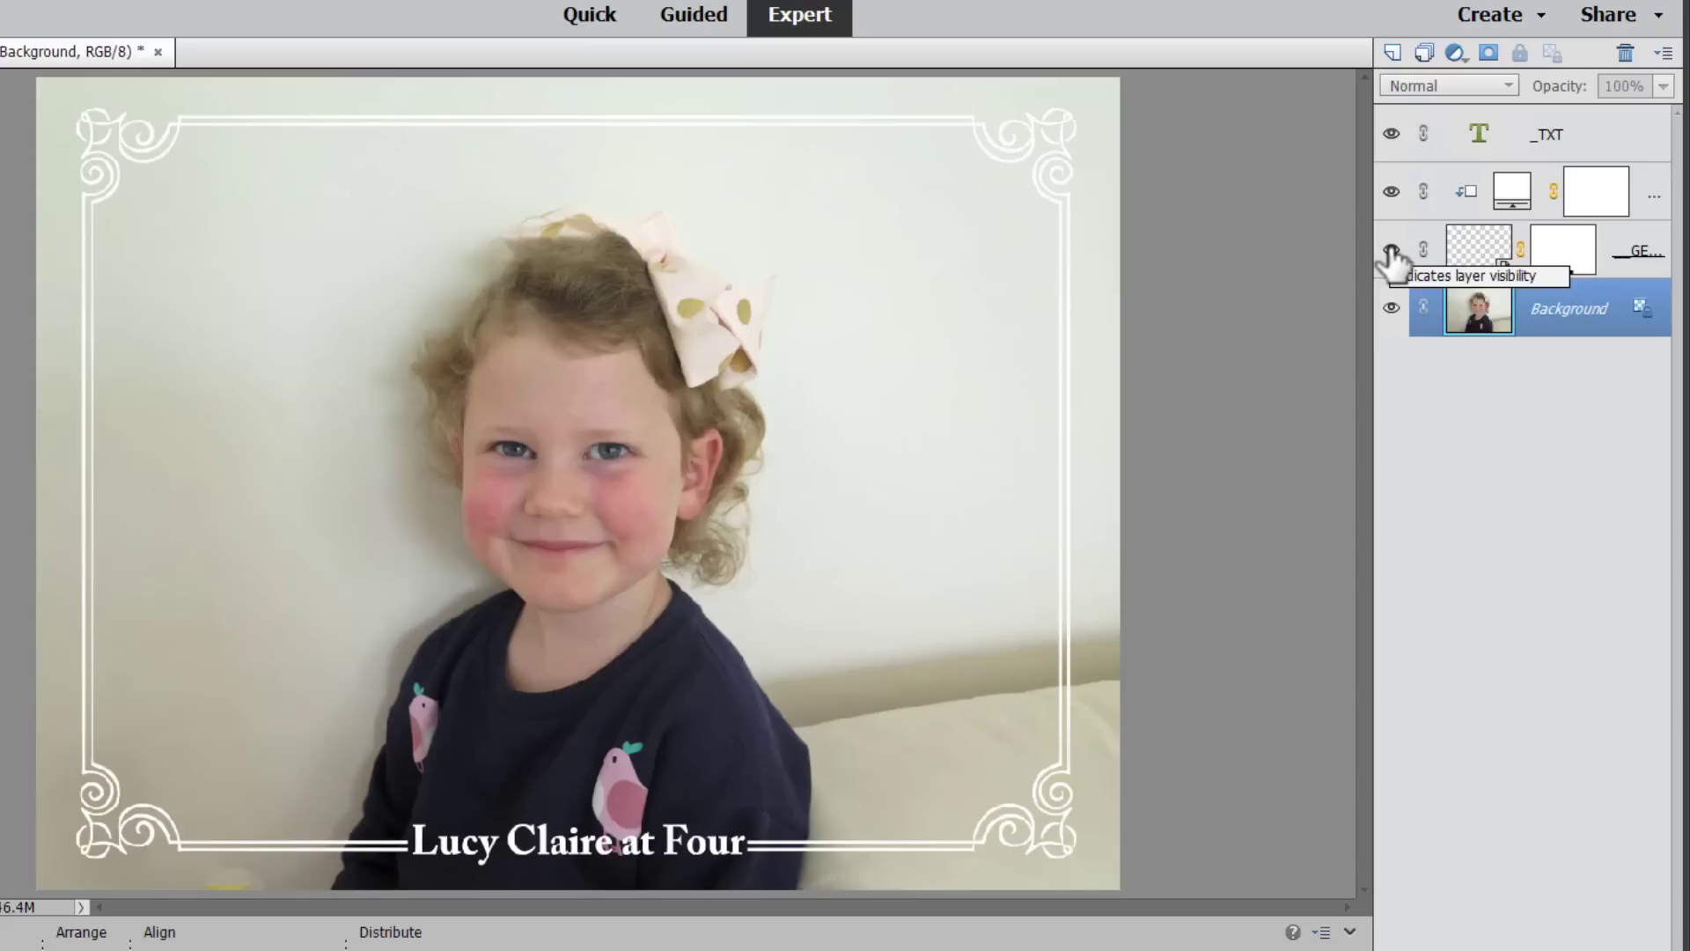
# - Select the caption's text layer, then the background photo layer, in the Layers panel
pyautogui.click(1478, 136)
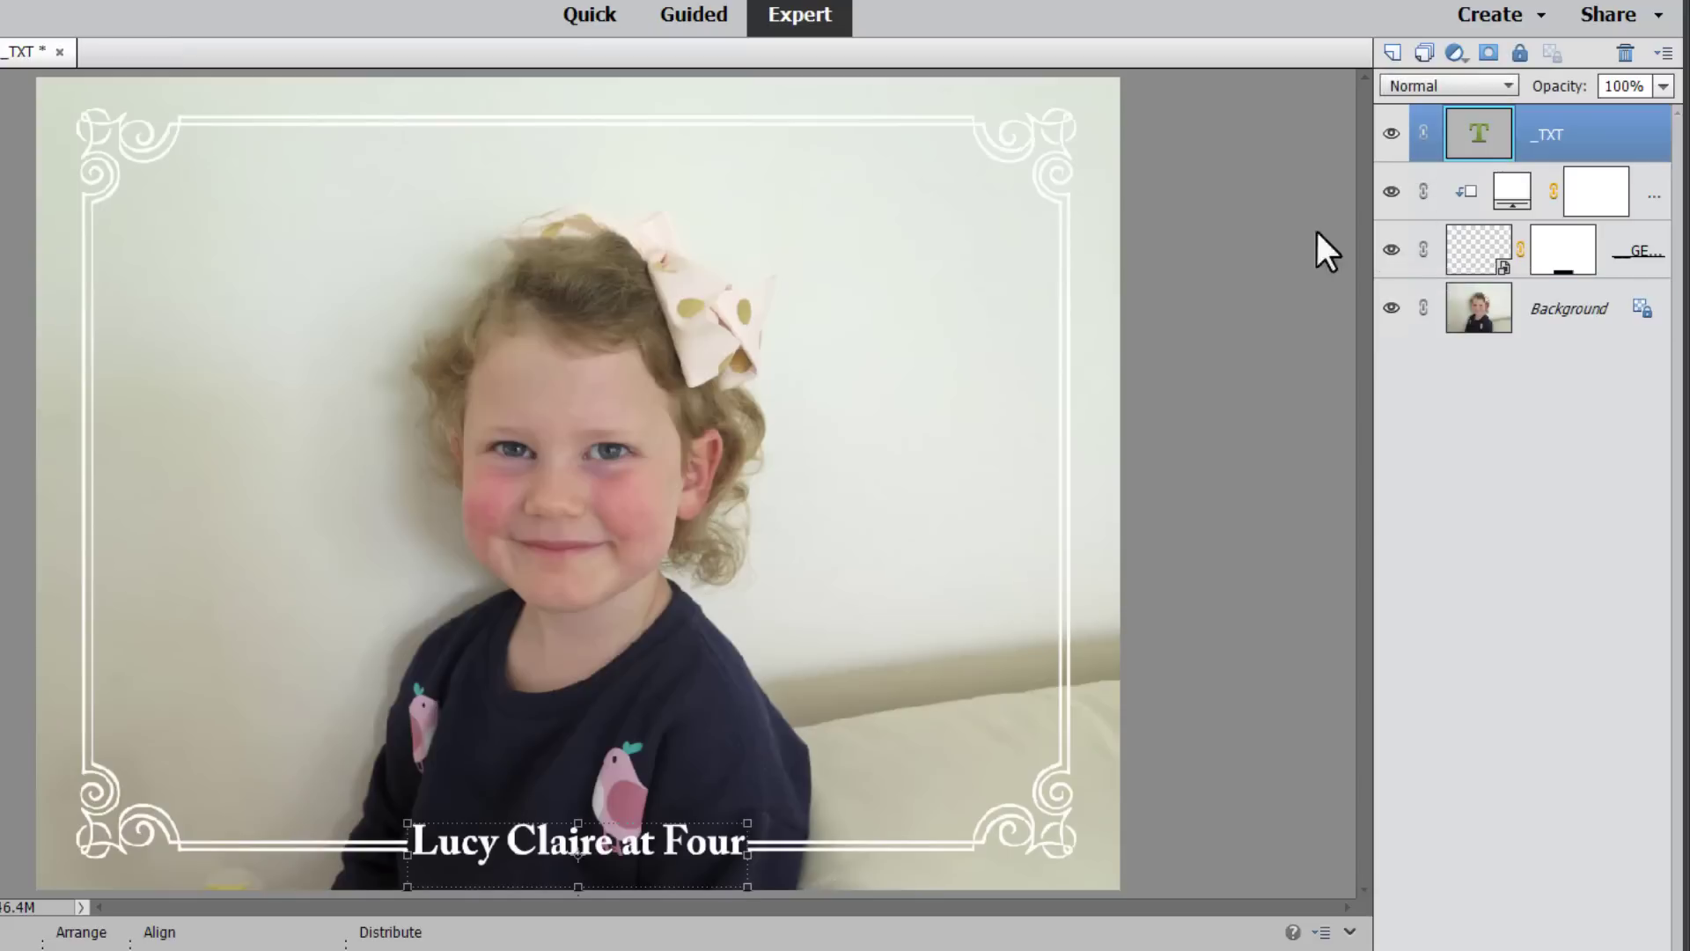
pyautogui.click(718, 763)
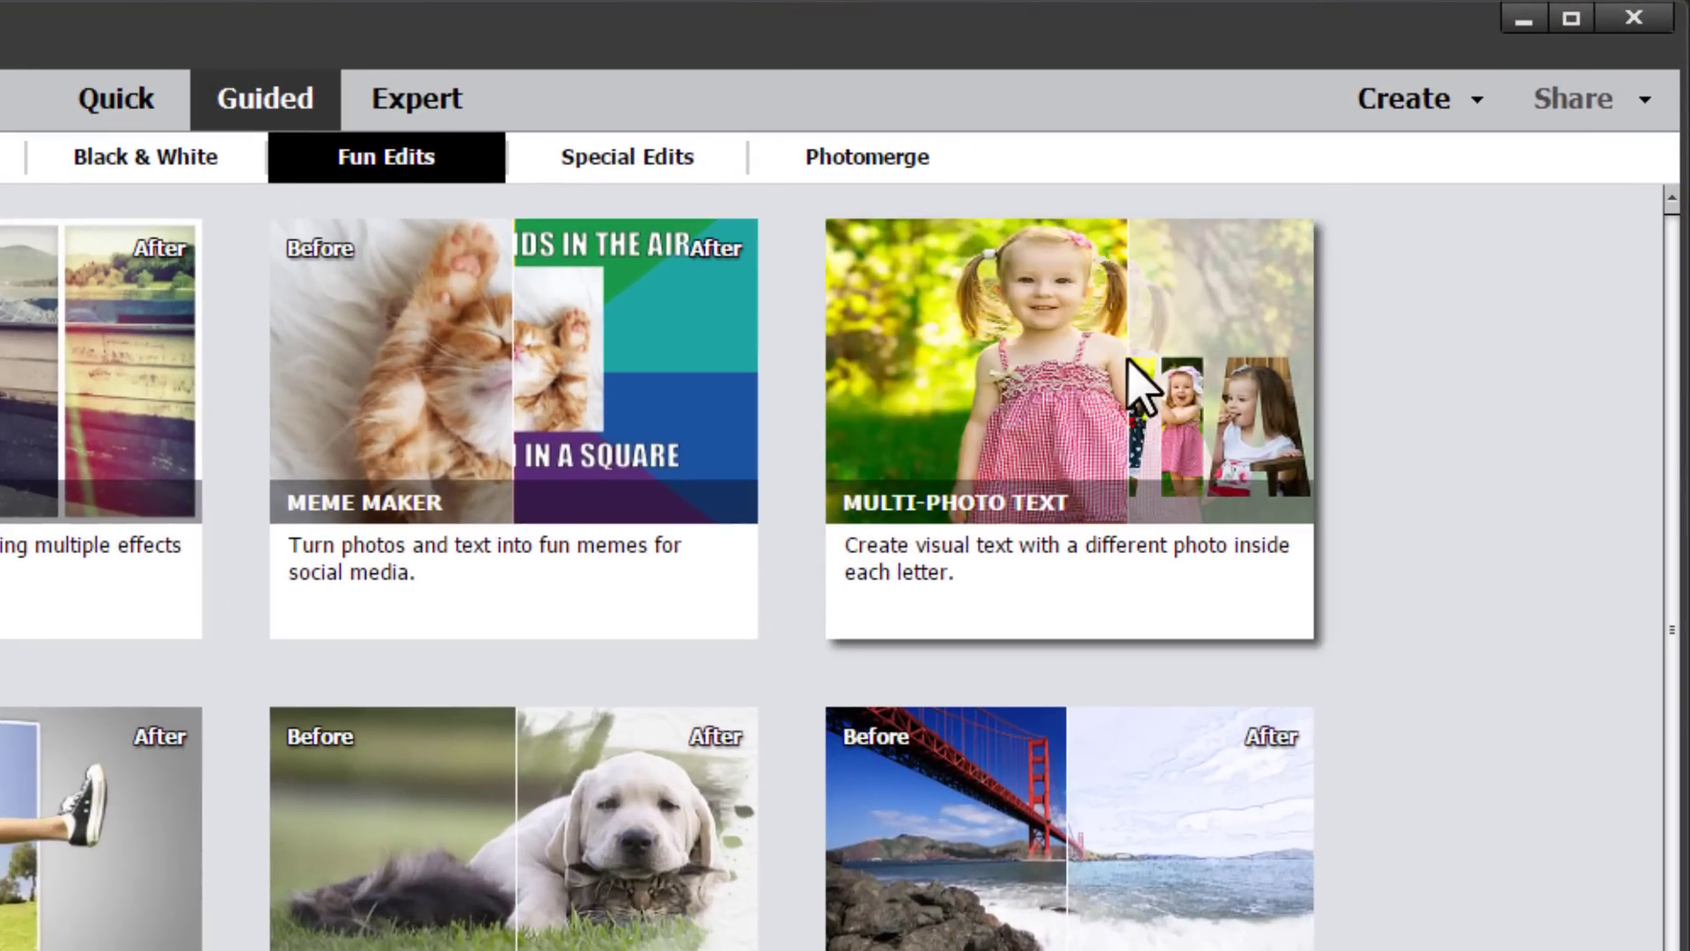
# - Open Multi-Photo Text and type the child's name in capitals on the photo
pyautogui.click(1139, 388)
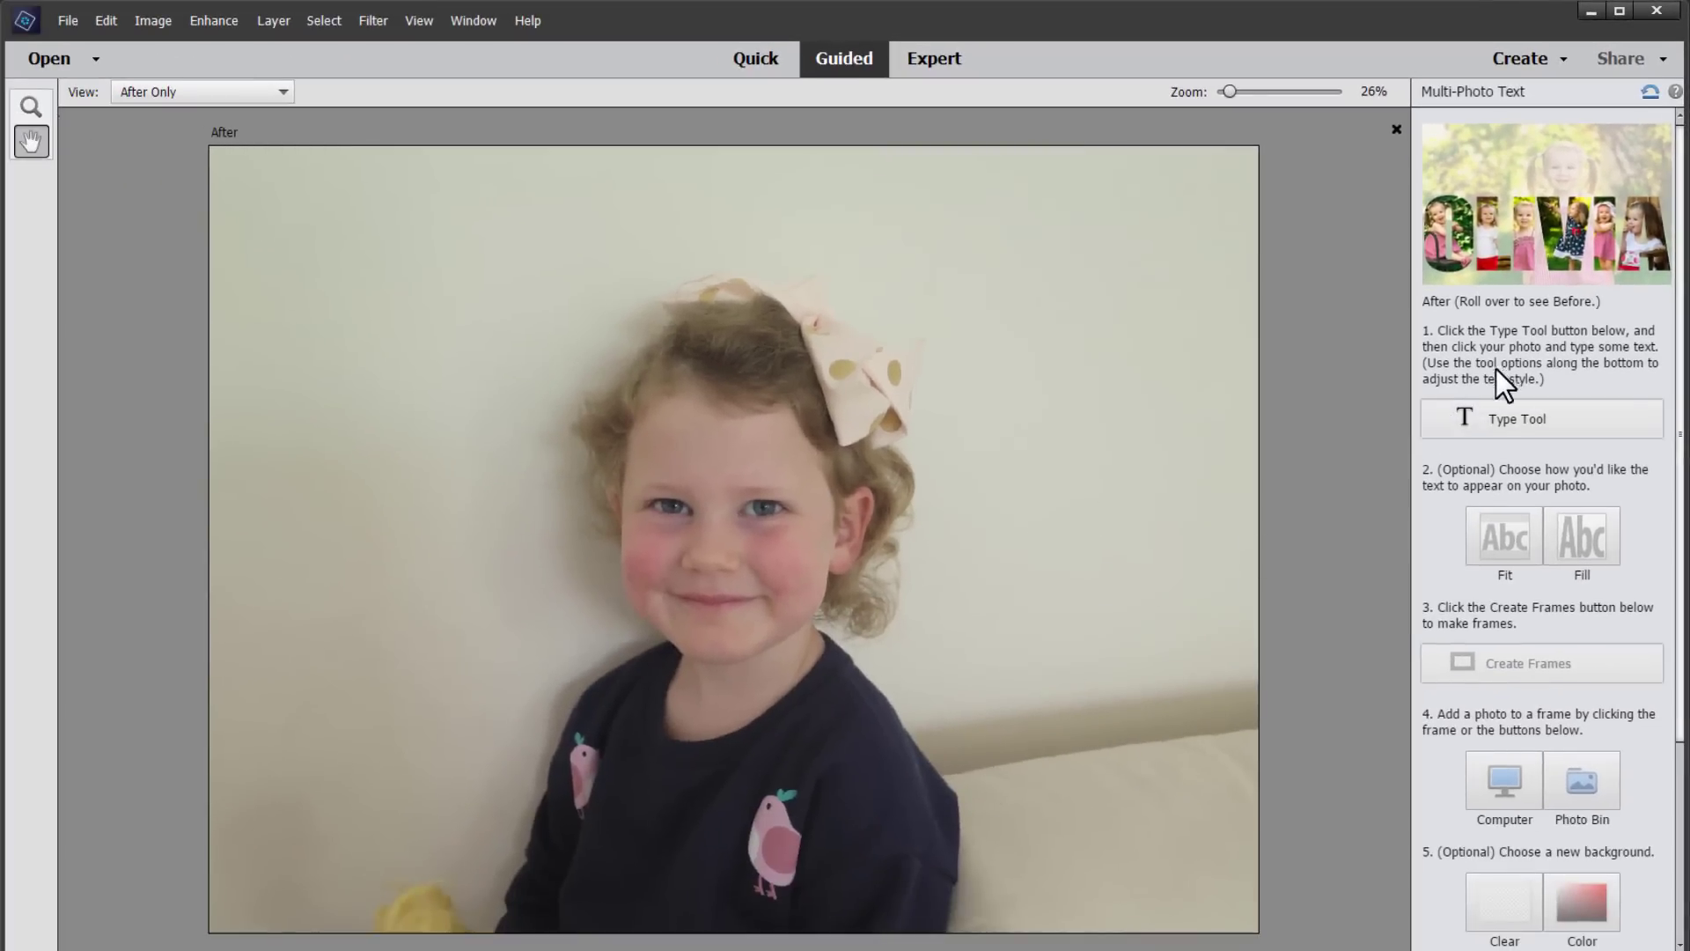
pyautogui.click(1494, 413)
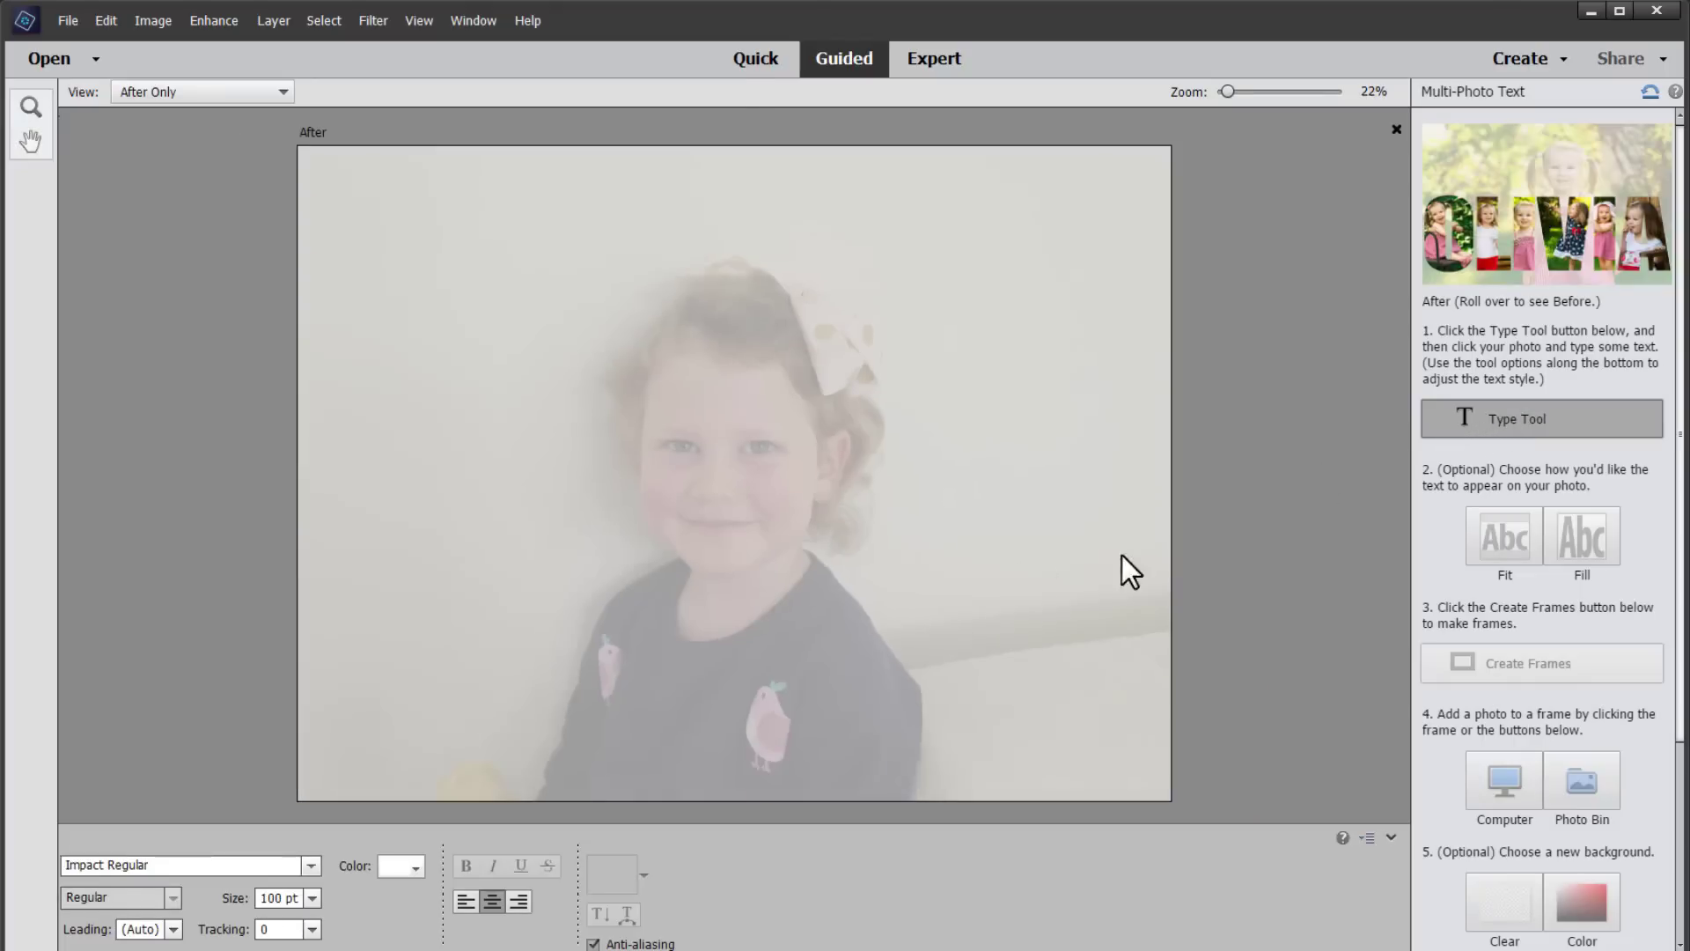
pyautogui.click(433, 633)
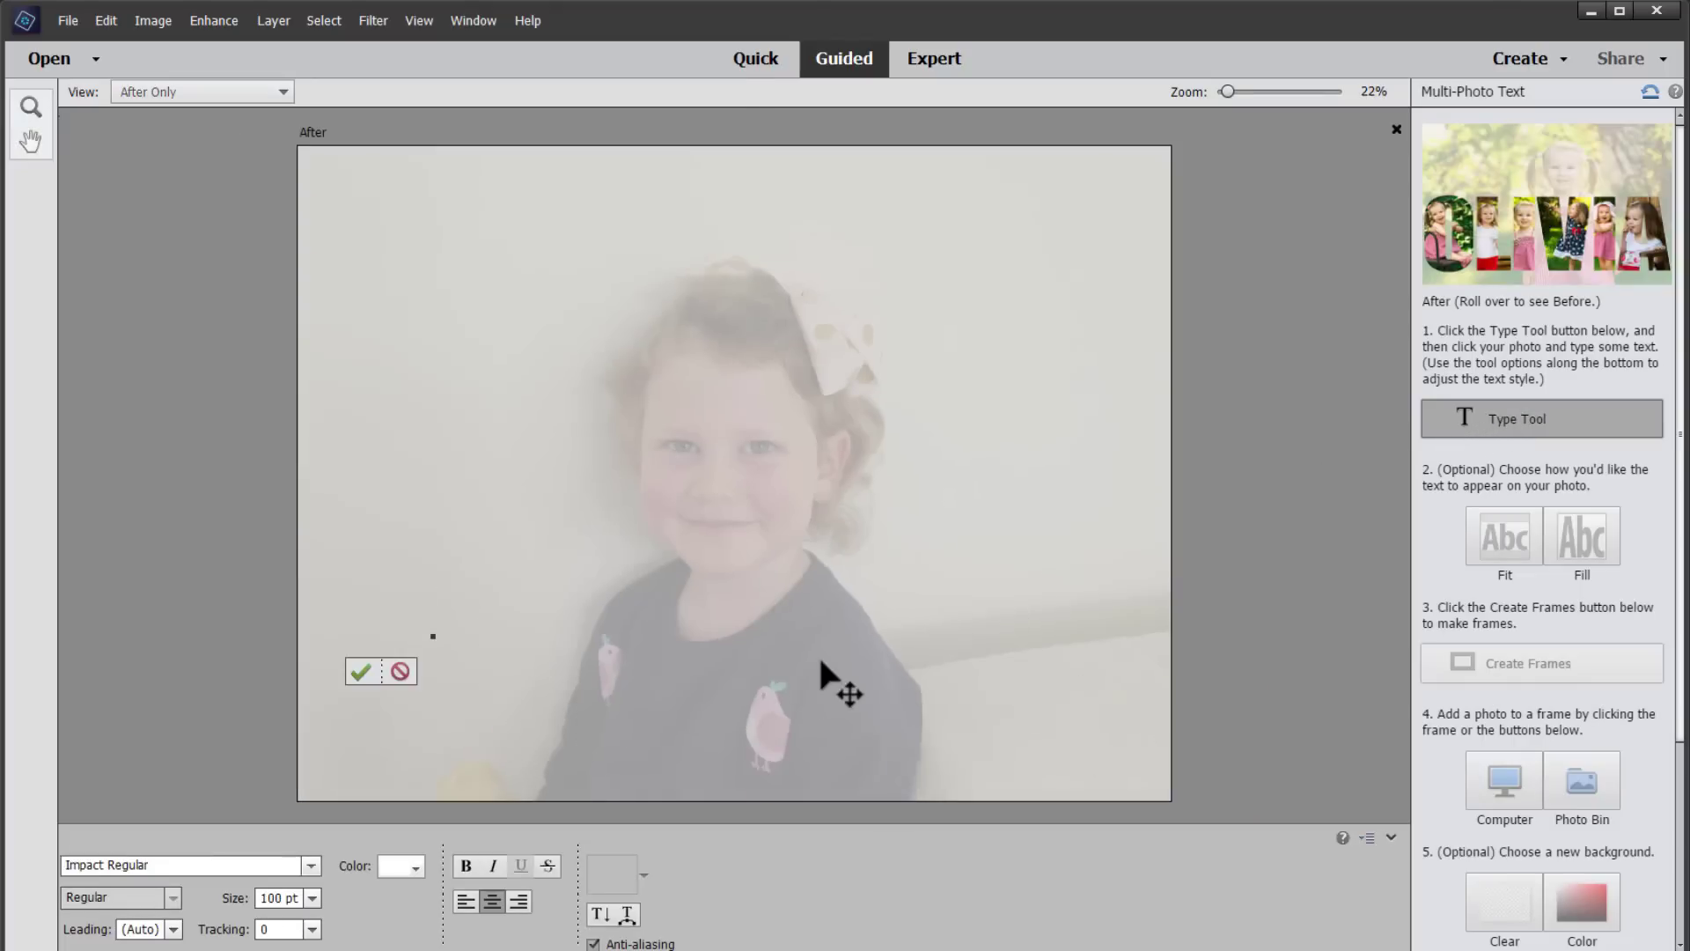
pyautogui.write('LUCY')
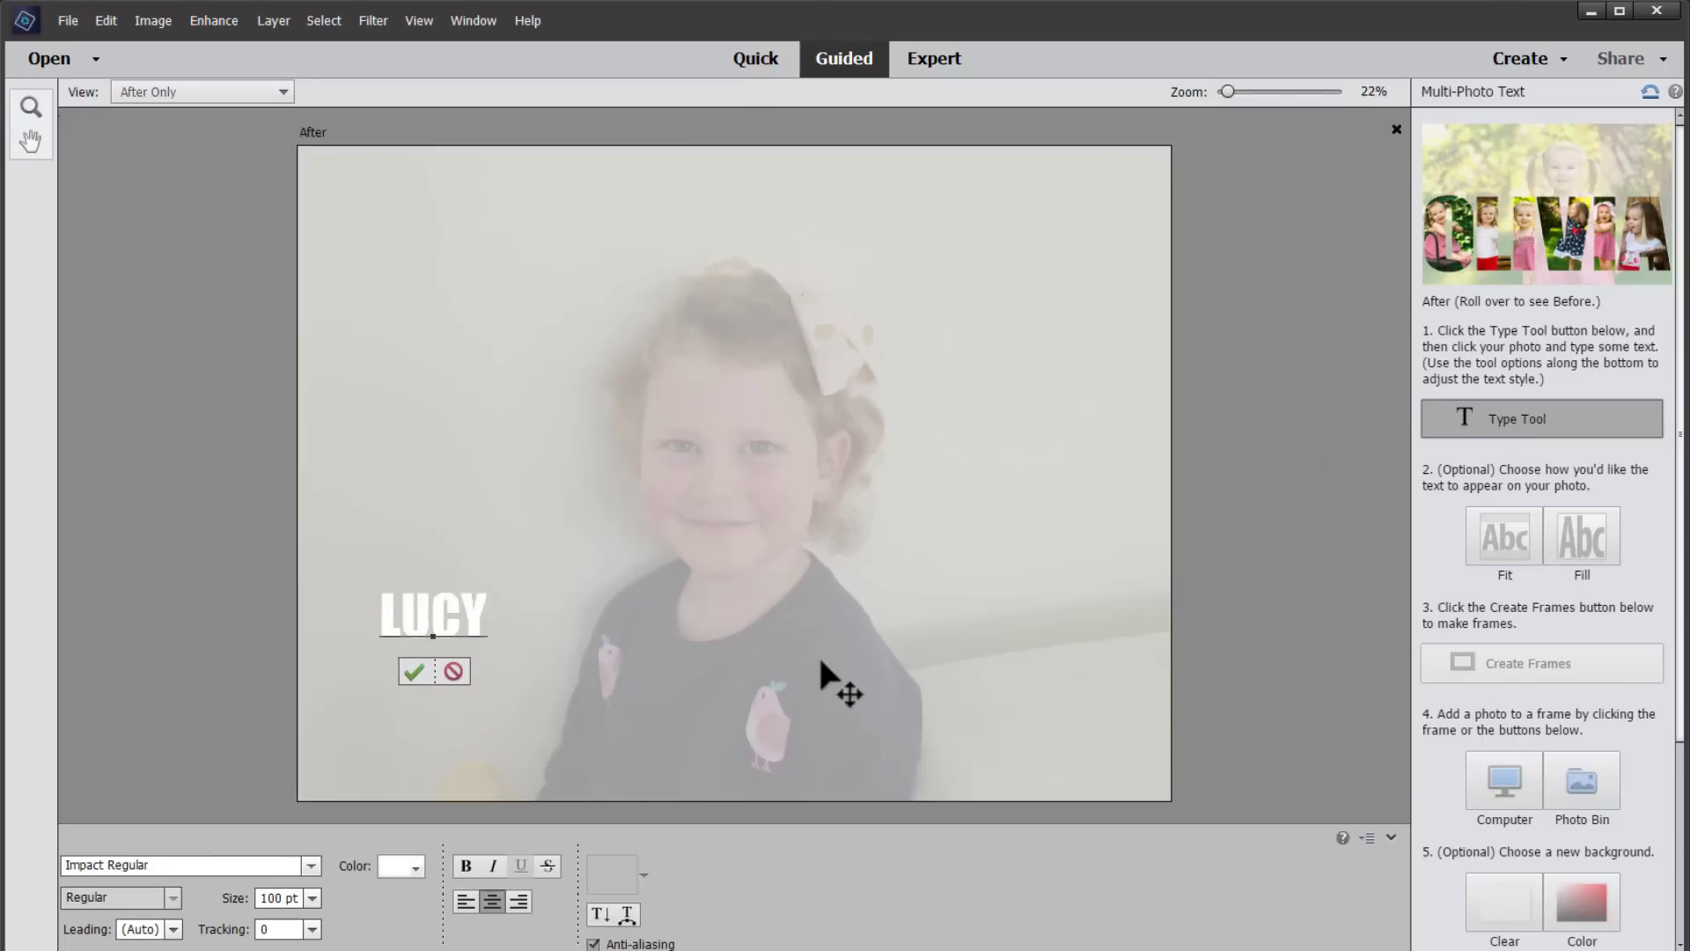
pyautogui.click(414, 671)
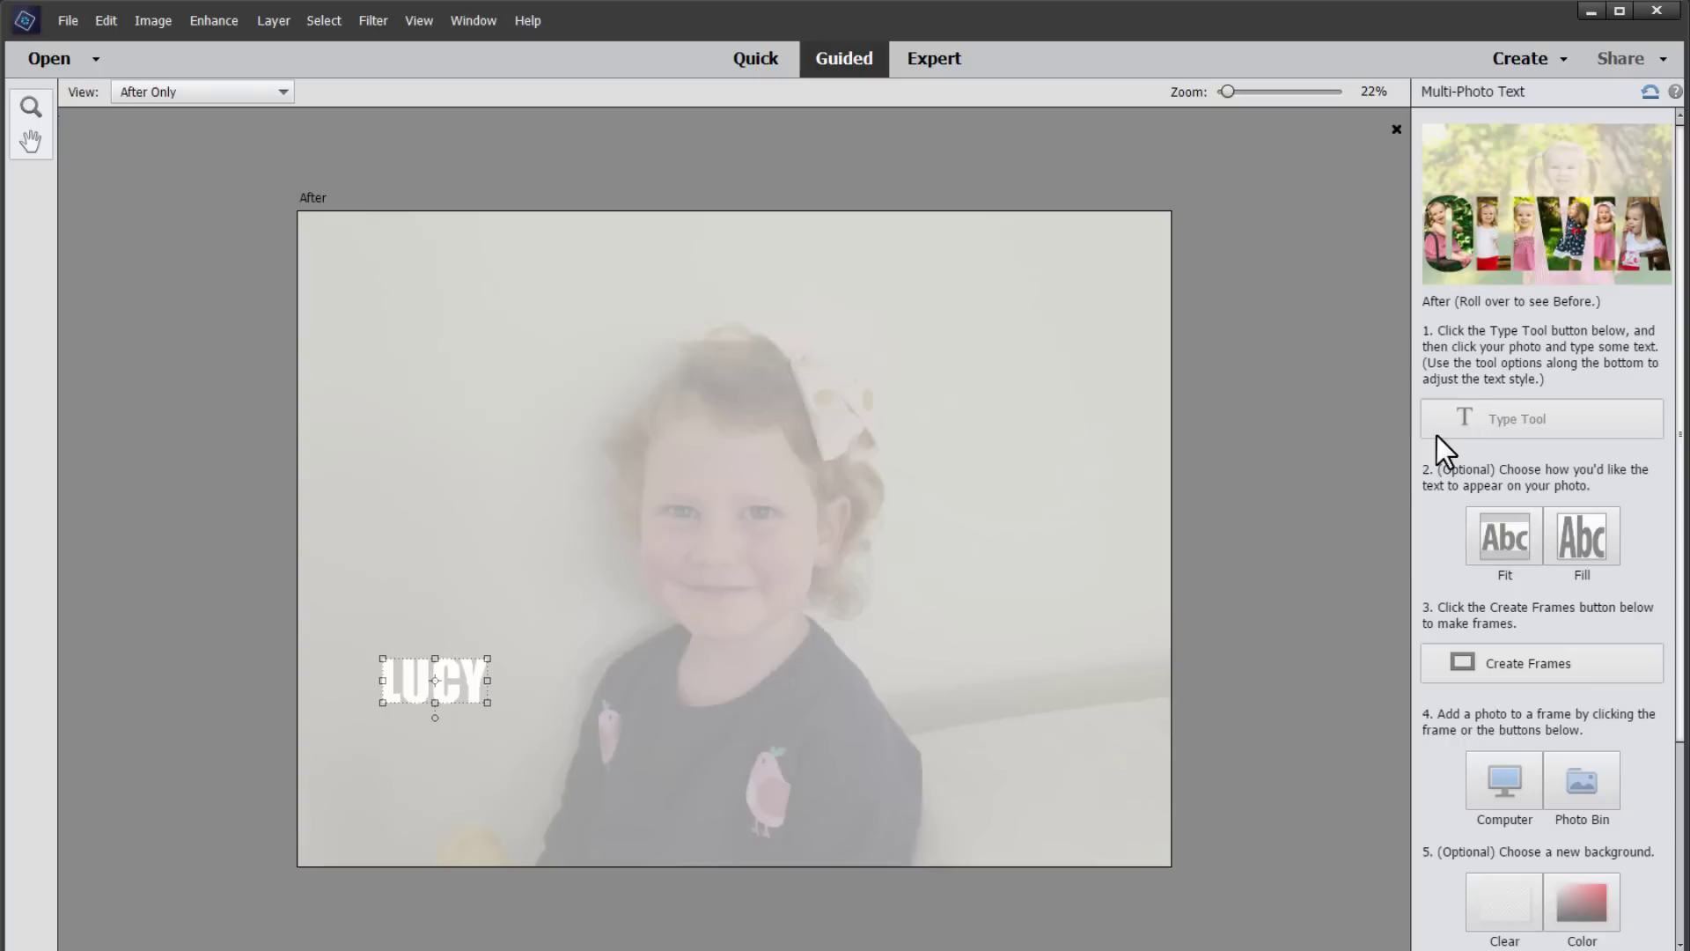
# - Fit the name text to the photo width, trying Fill first, and move it lower
pyautogui.click(1493, 549)
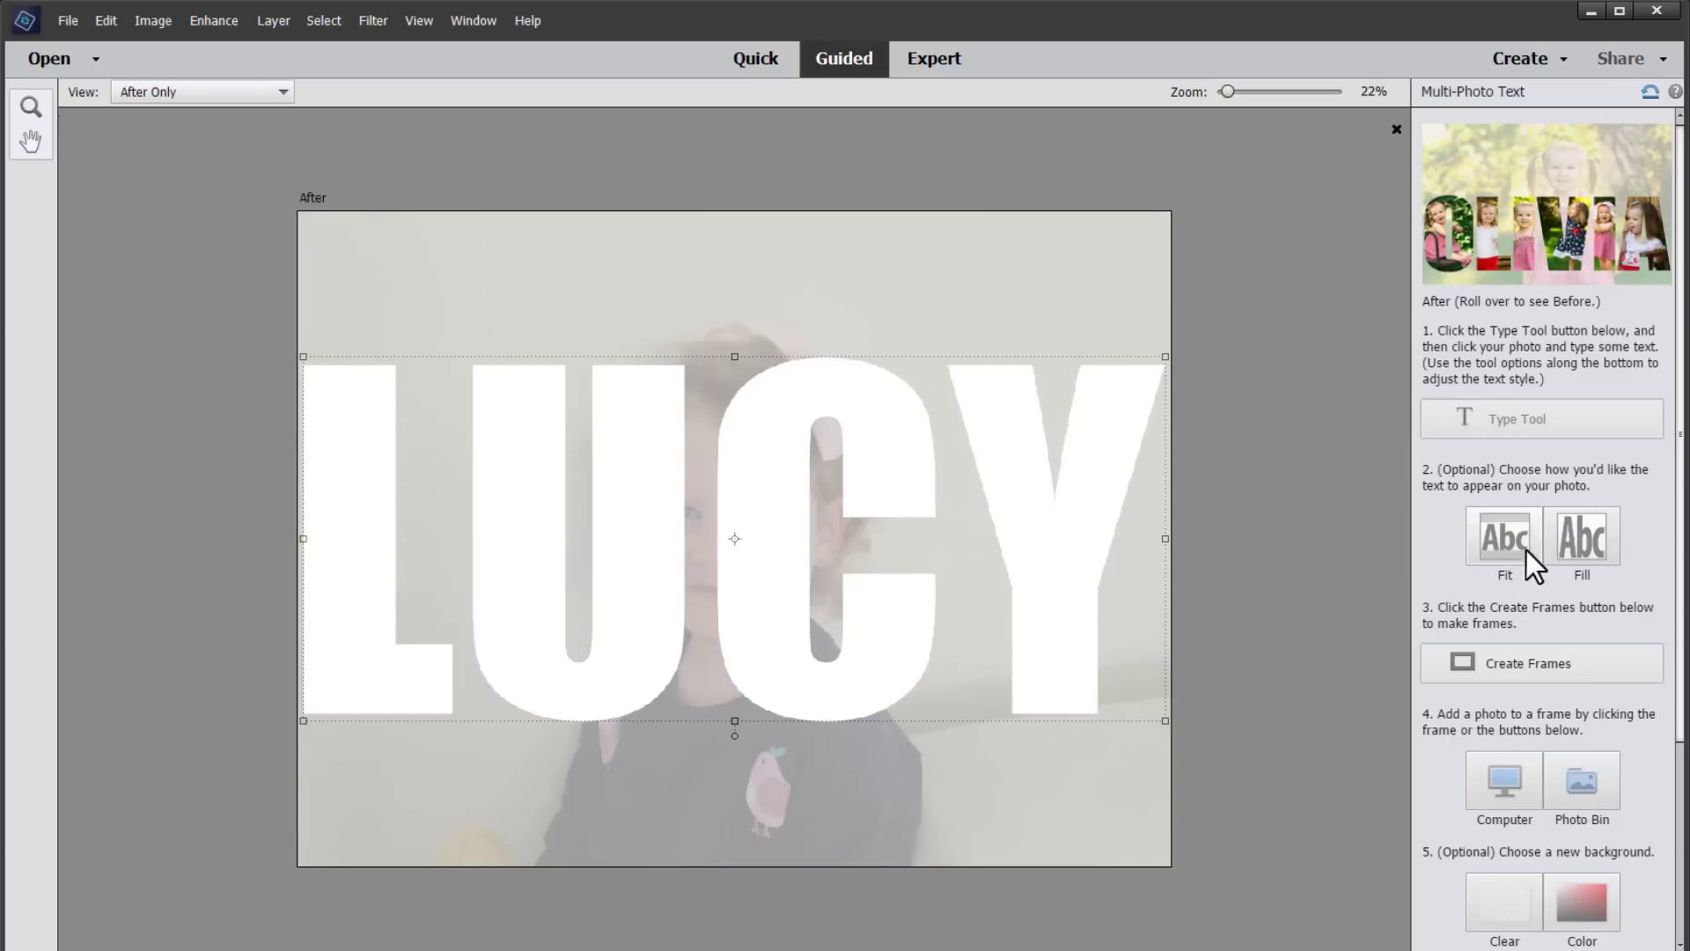
pyautogui.click(1570, 544)
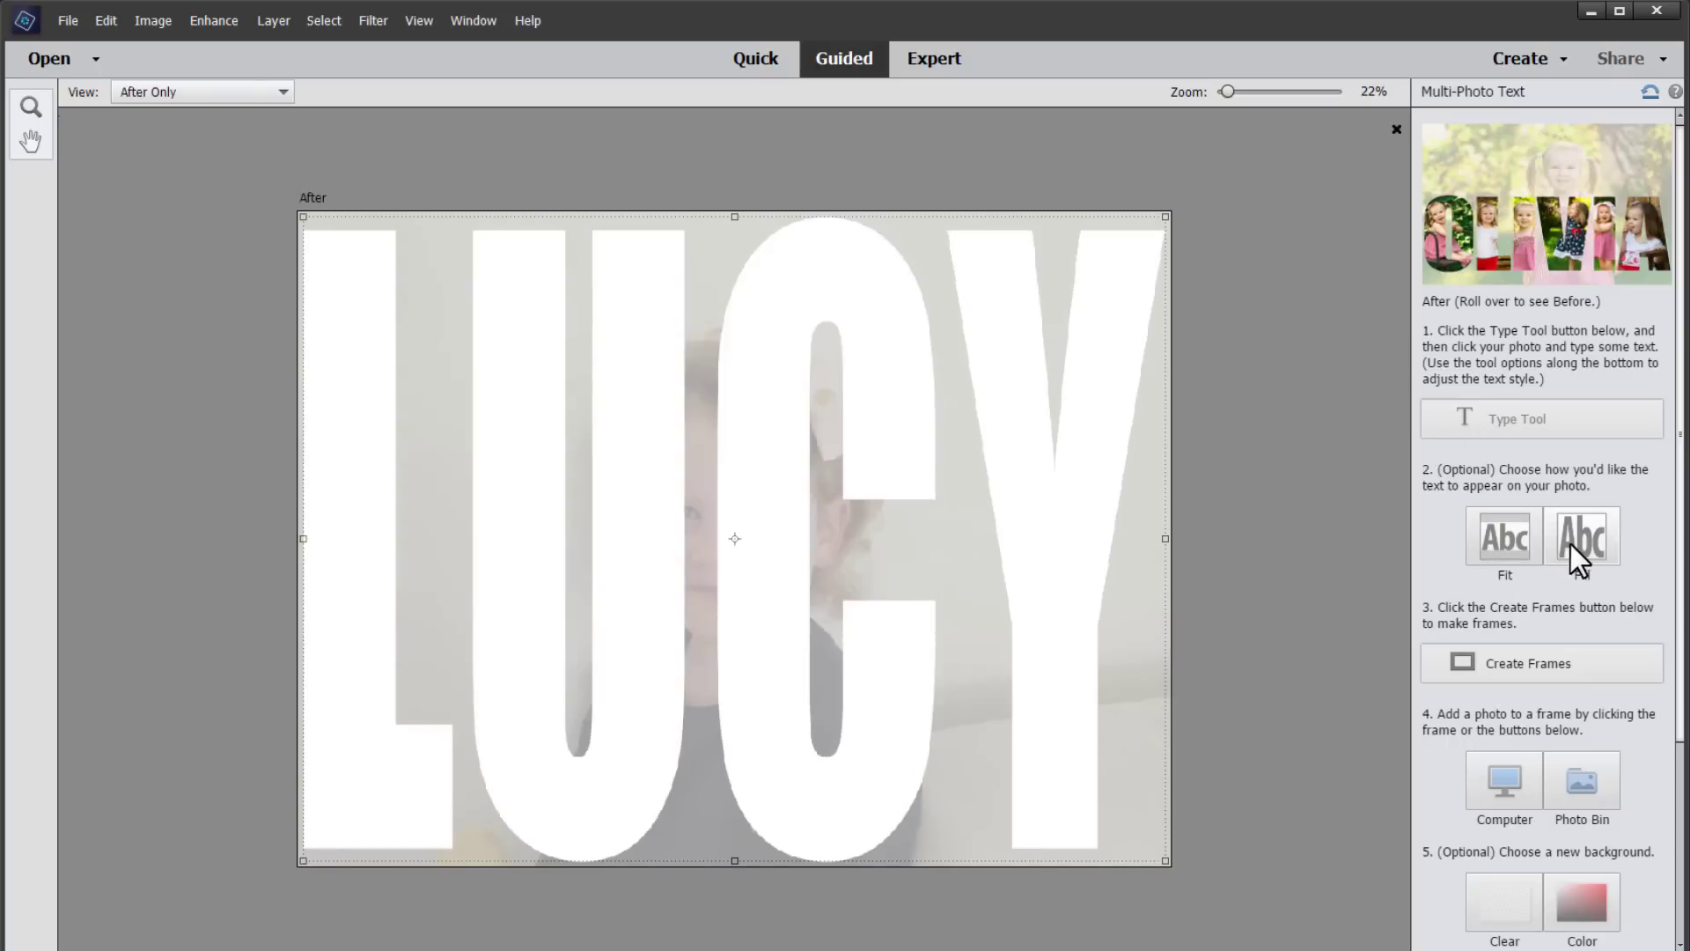
pyautogui.click(1518, 543)
pyautogui.moveTo(861, 458); pyautogui.dragTo(863, 572)
# - Convert the LUCY letters into frames and fill them with photos from the Photo Bin
pyautogui.click(1502, 672)
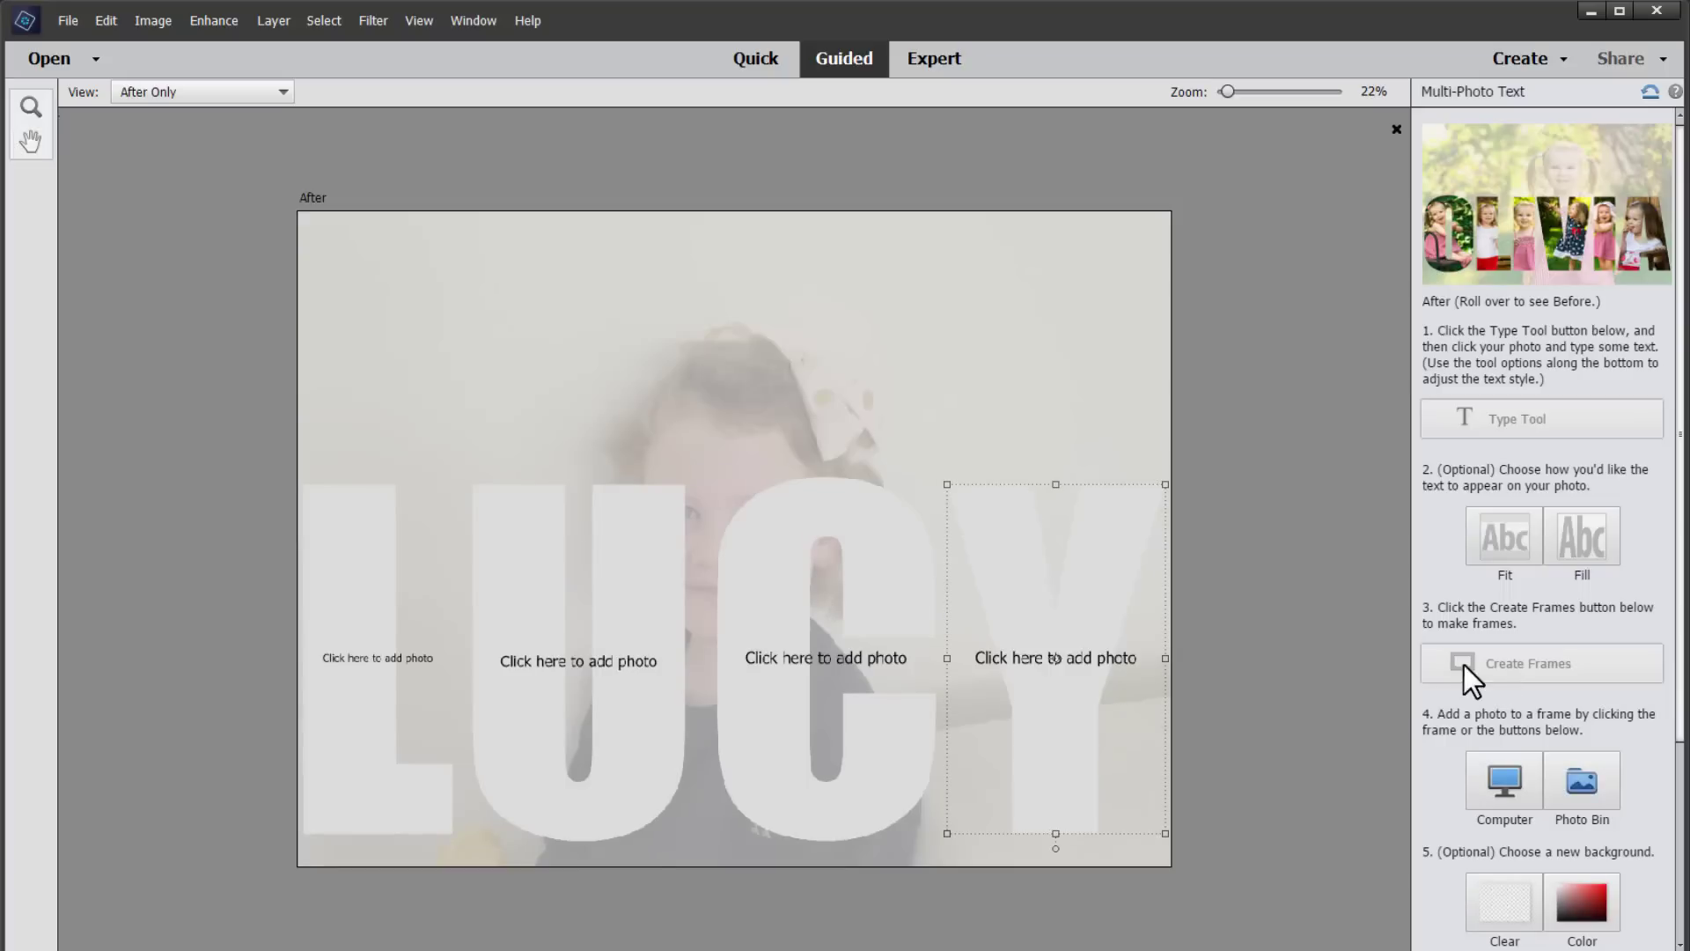
pyautogui.scroll(-4, 1507, 779)
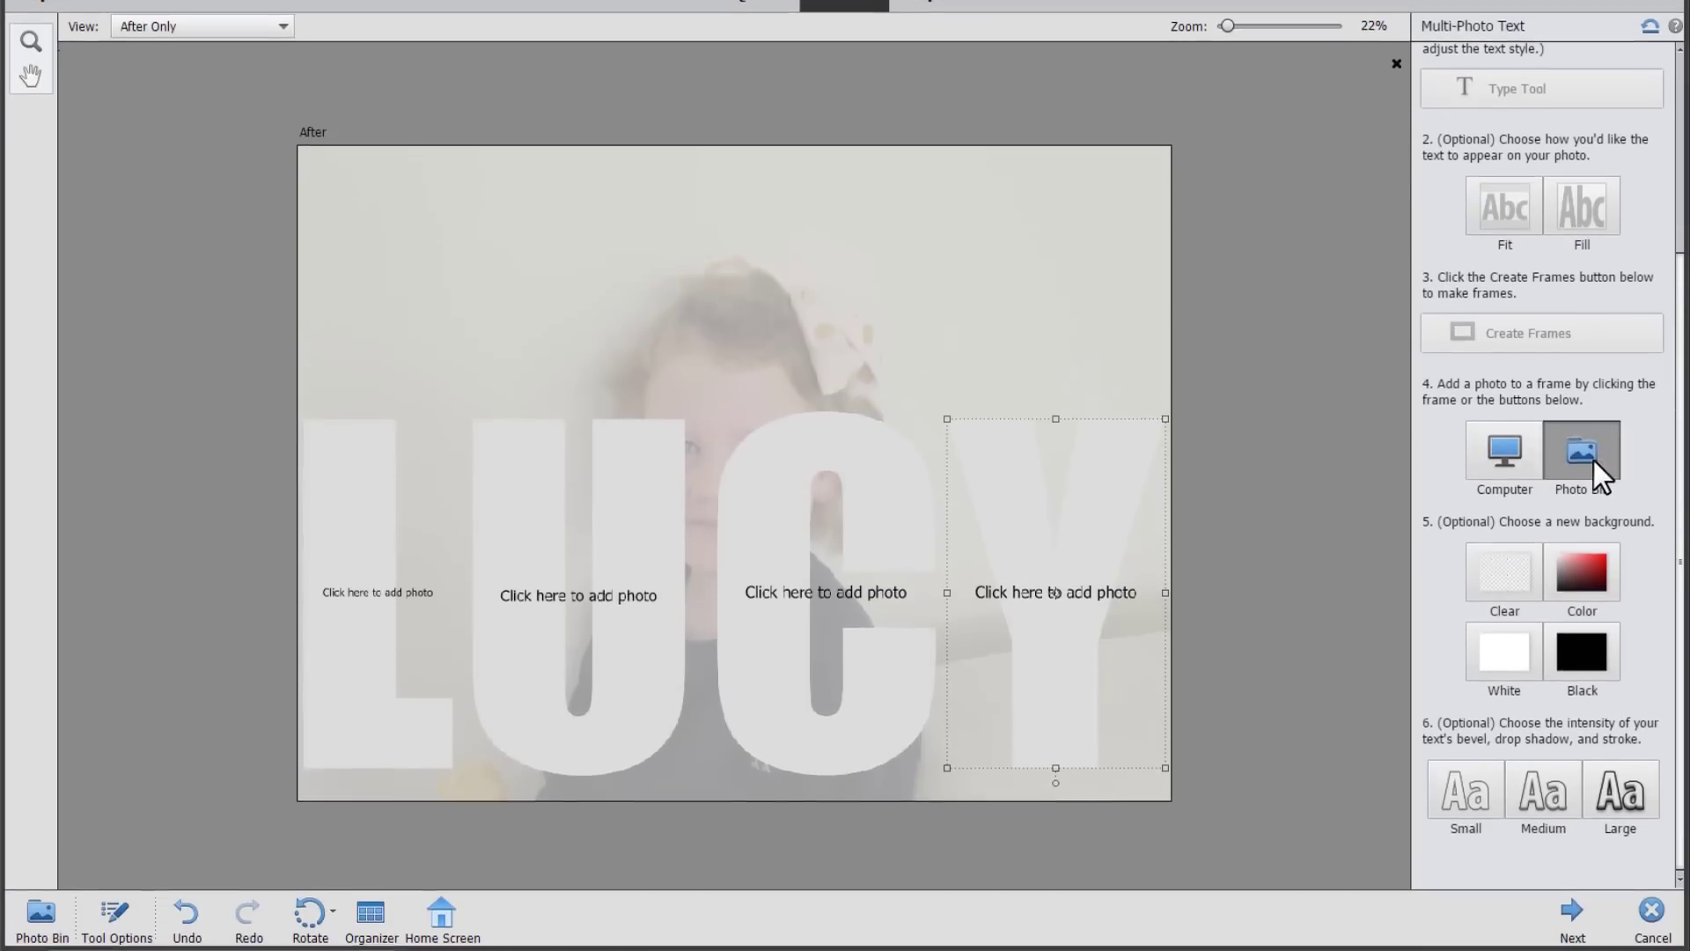
pyautogui.click(1594, 459)
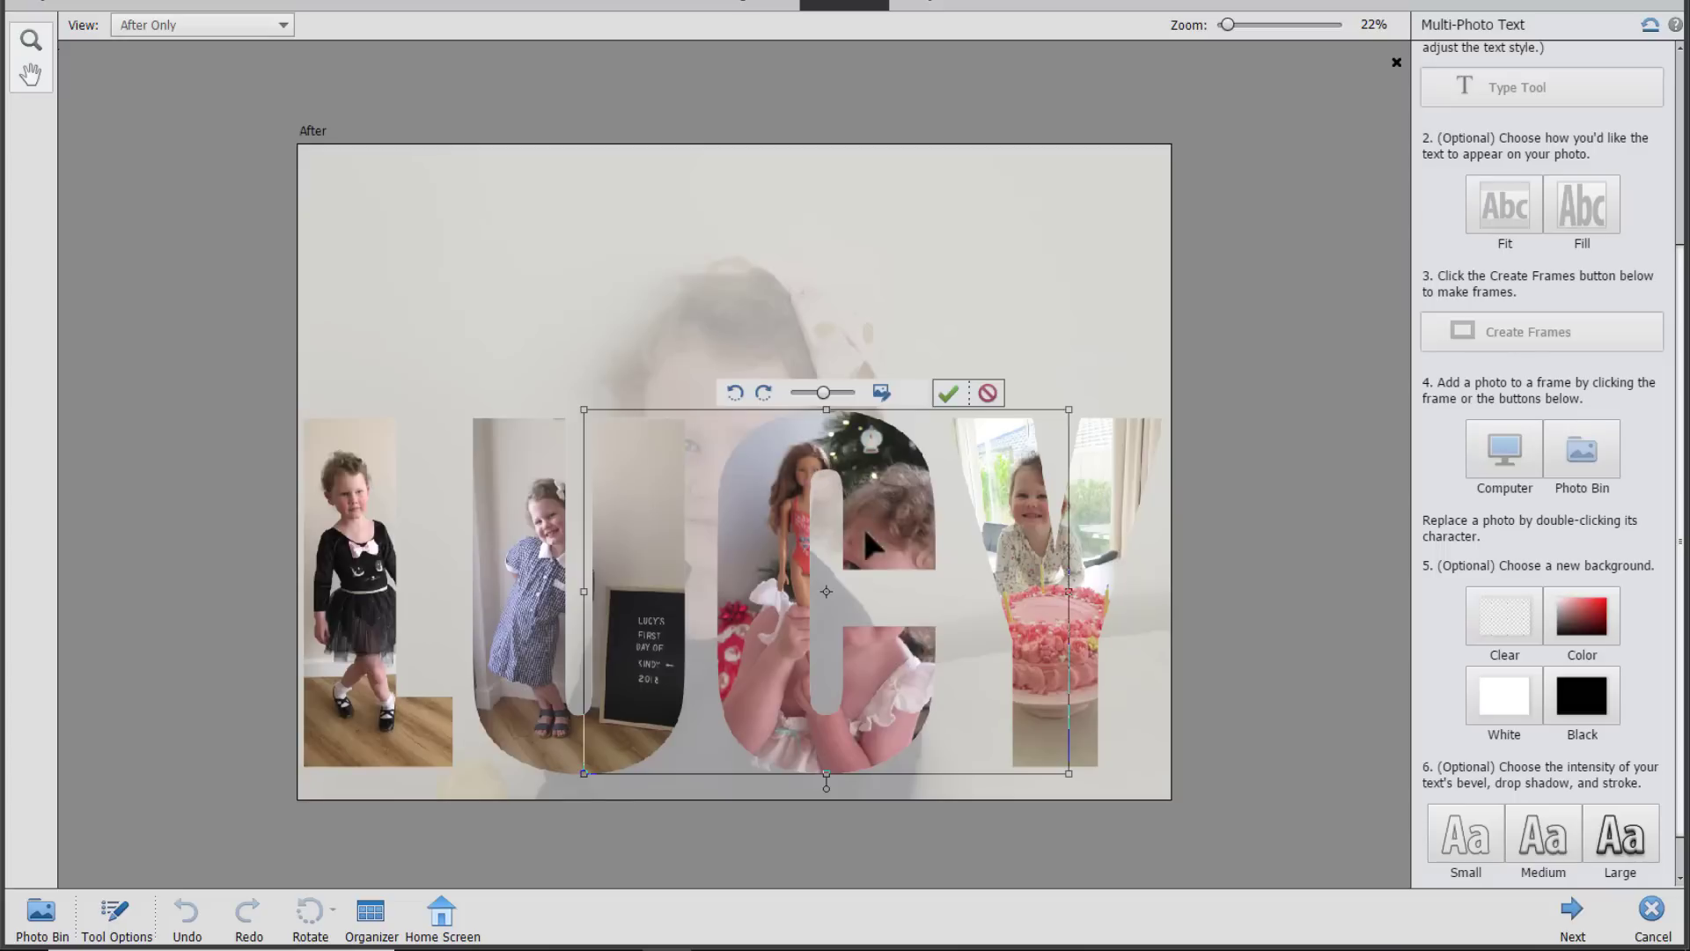
# - Enlarge and shift the C photo to show her face, then move the Y photo left to centre her
pyautogui.moveTo(822, 392); pyautogui.dragTo(839, 392)
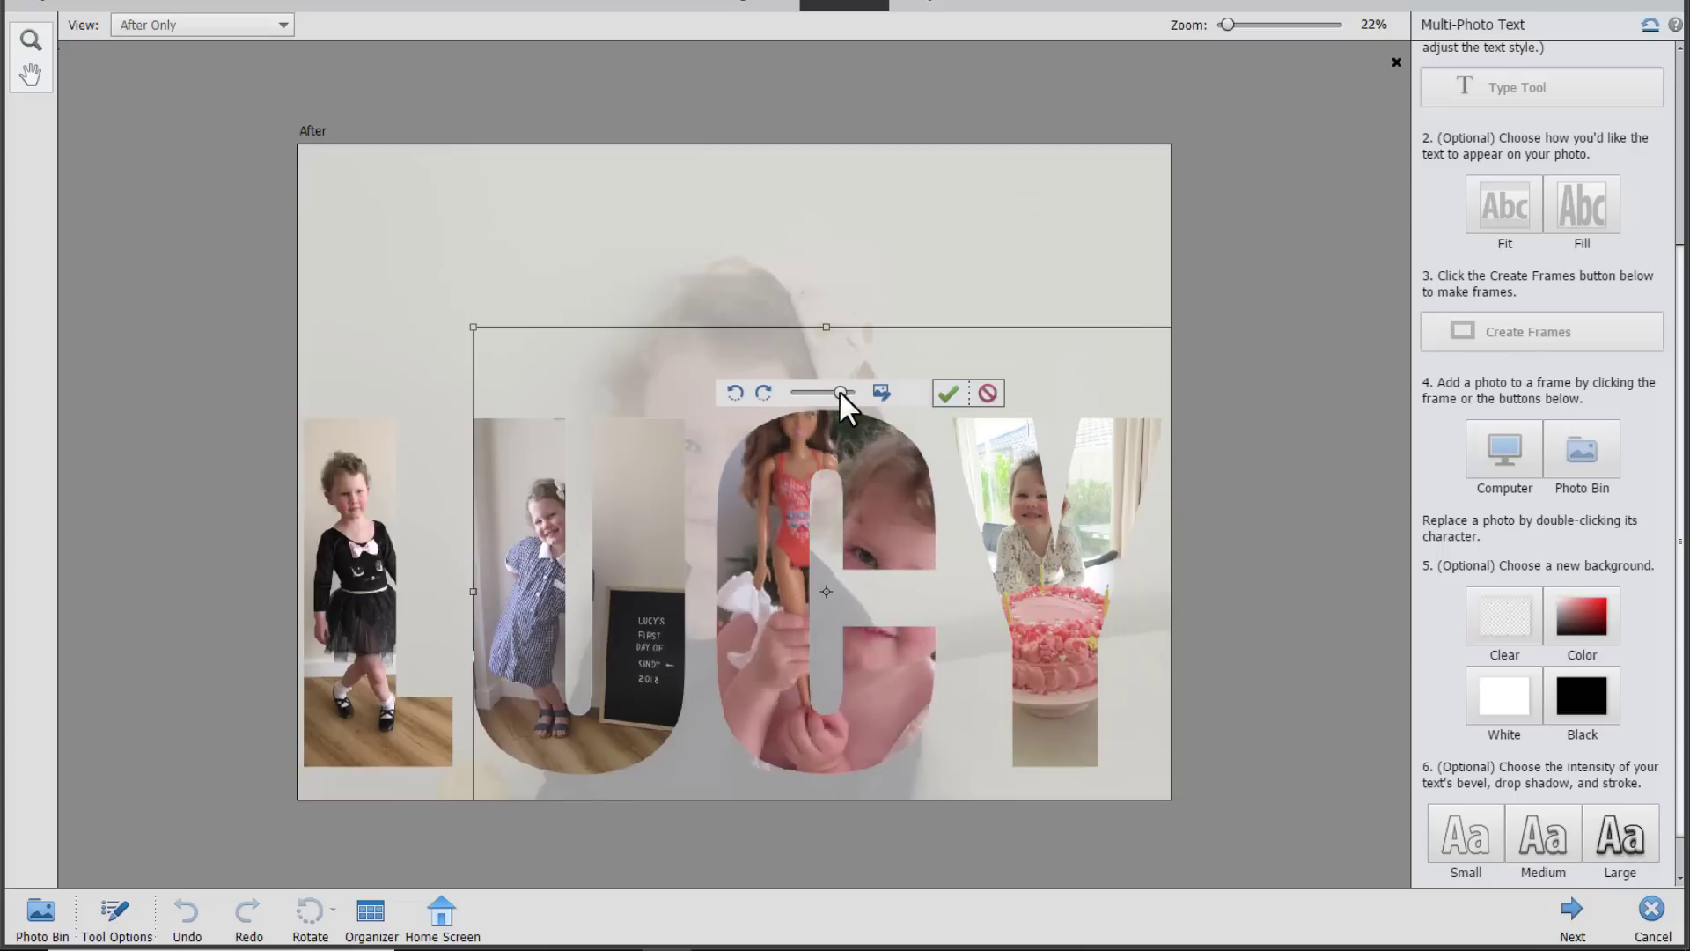
pyautogui.moveTo(891, 503); pyautogui.dragTo(768, 491)
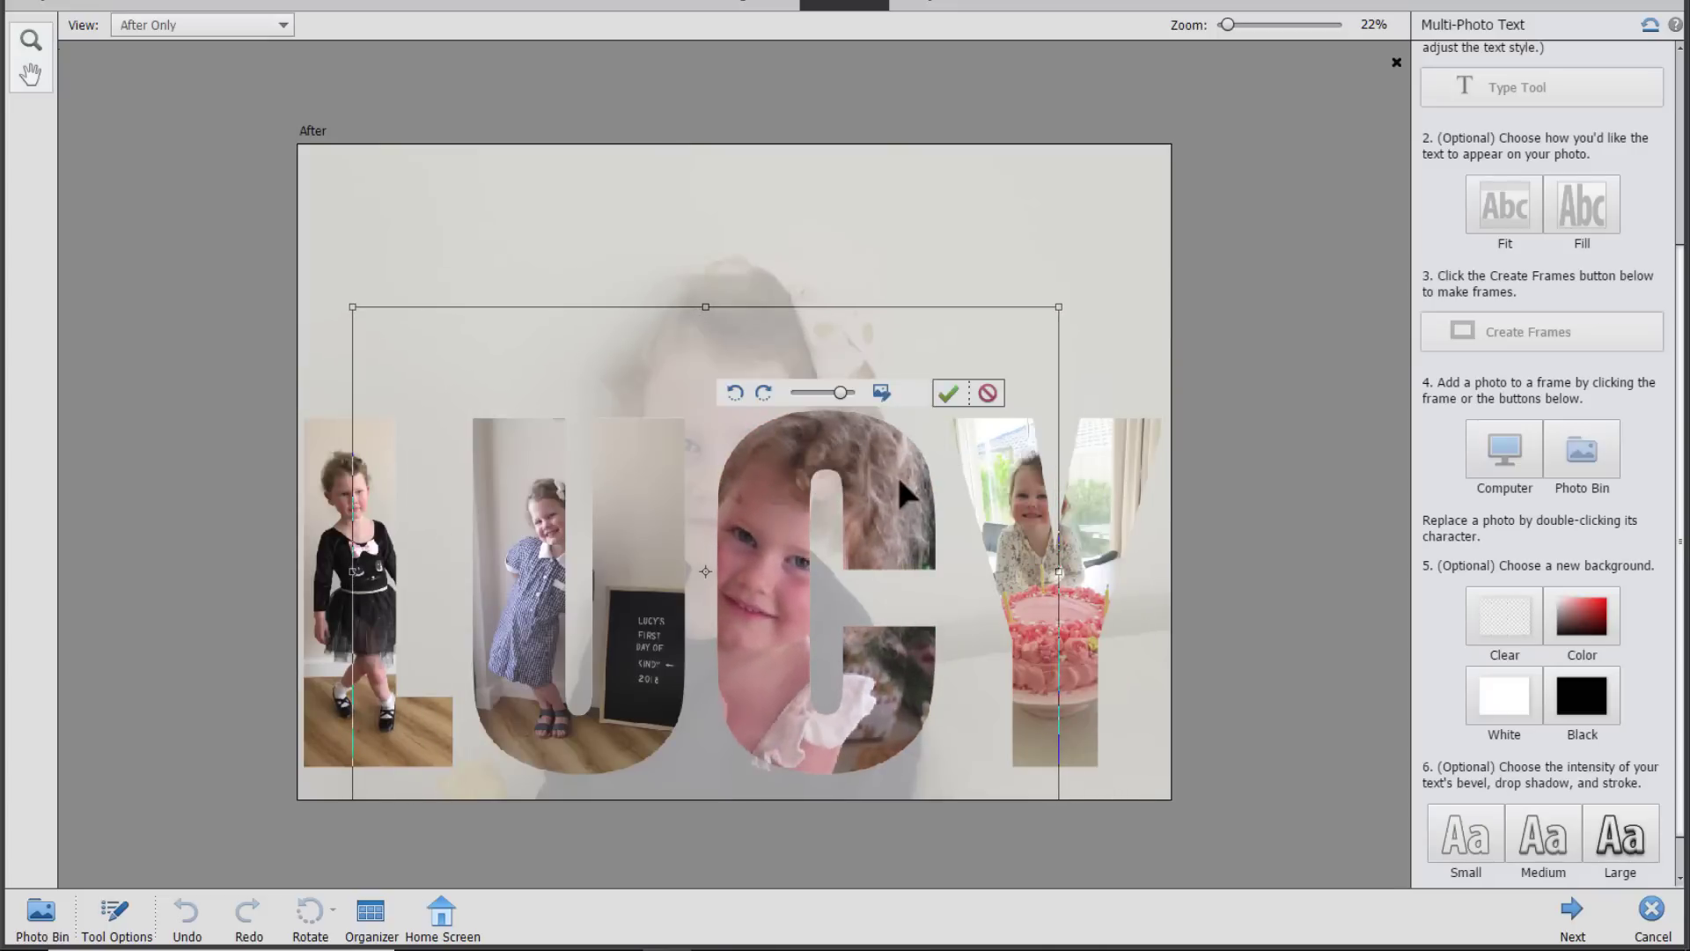
pyautogui.click(939, 393)
pyautogui.click(1091, 563)
pyautogui.moveTo(993, 454); pyautogui.dragTo(965, 448)
# - Try a custom red background colour on the letter frames, then undo it
pyautogui.press('Return')
pyautogui.scroll(-1, 1579, 586)
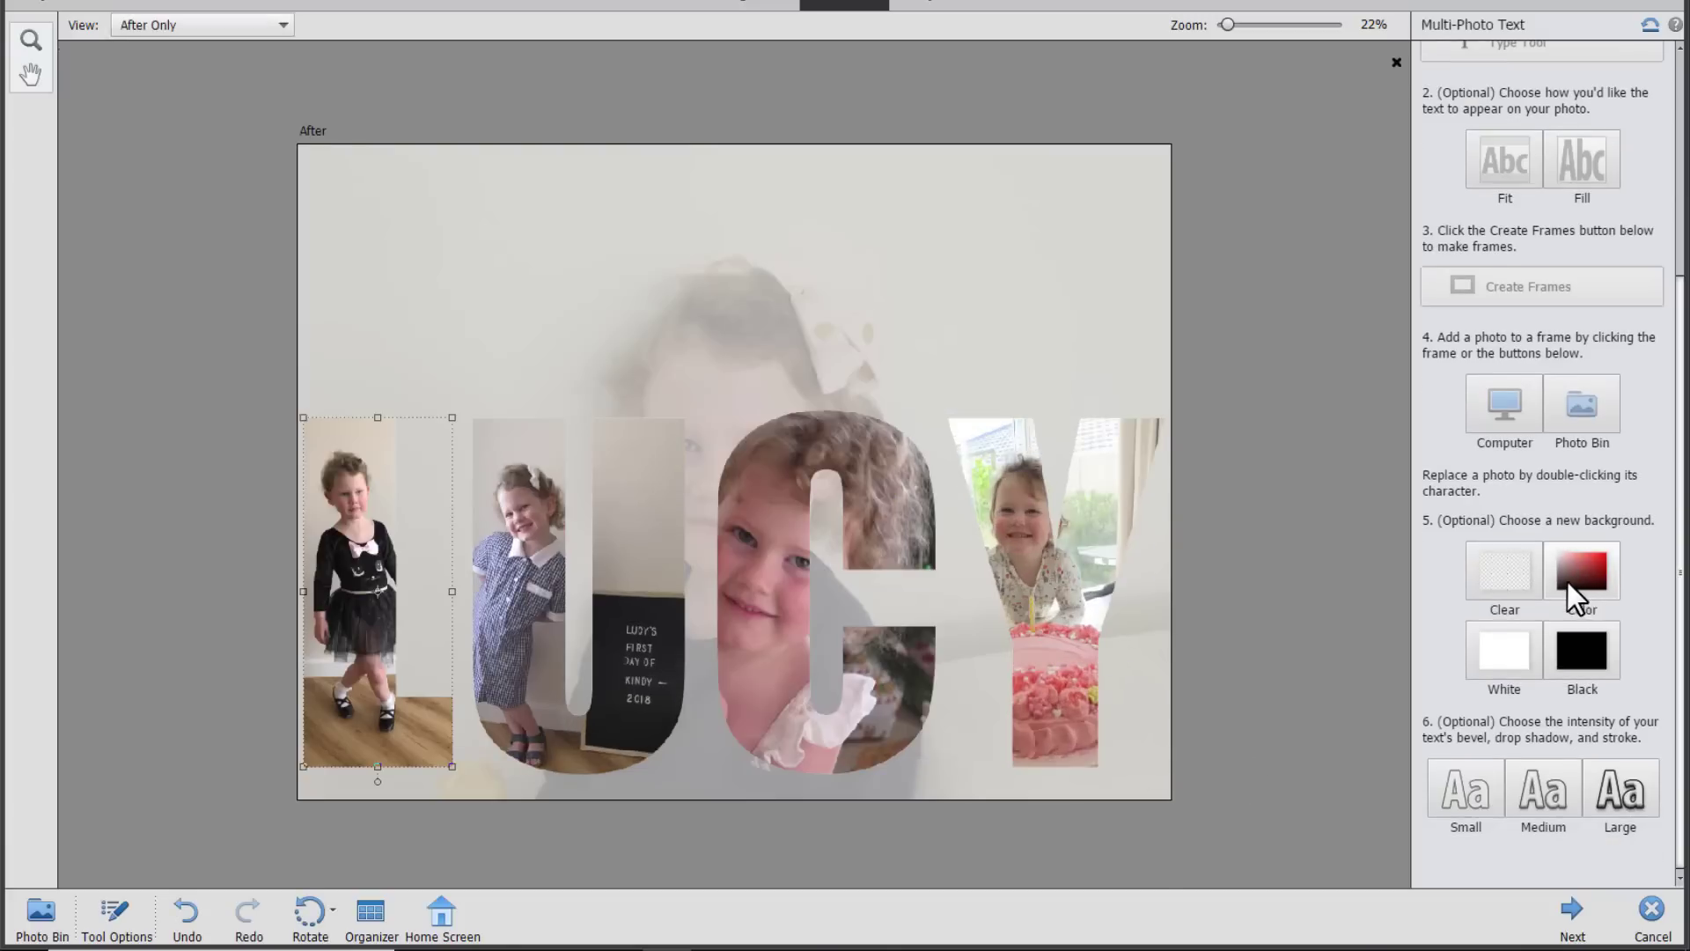
pyautogui.click(1567, 583)
pyautogui.moveTo(767, 279); pyautogui.dragTo(779, 286)
pyautogui.click(1049, 184)
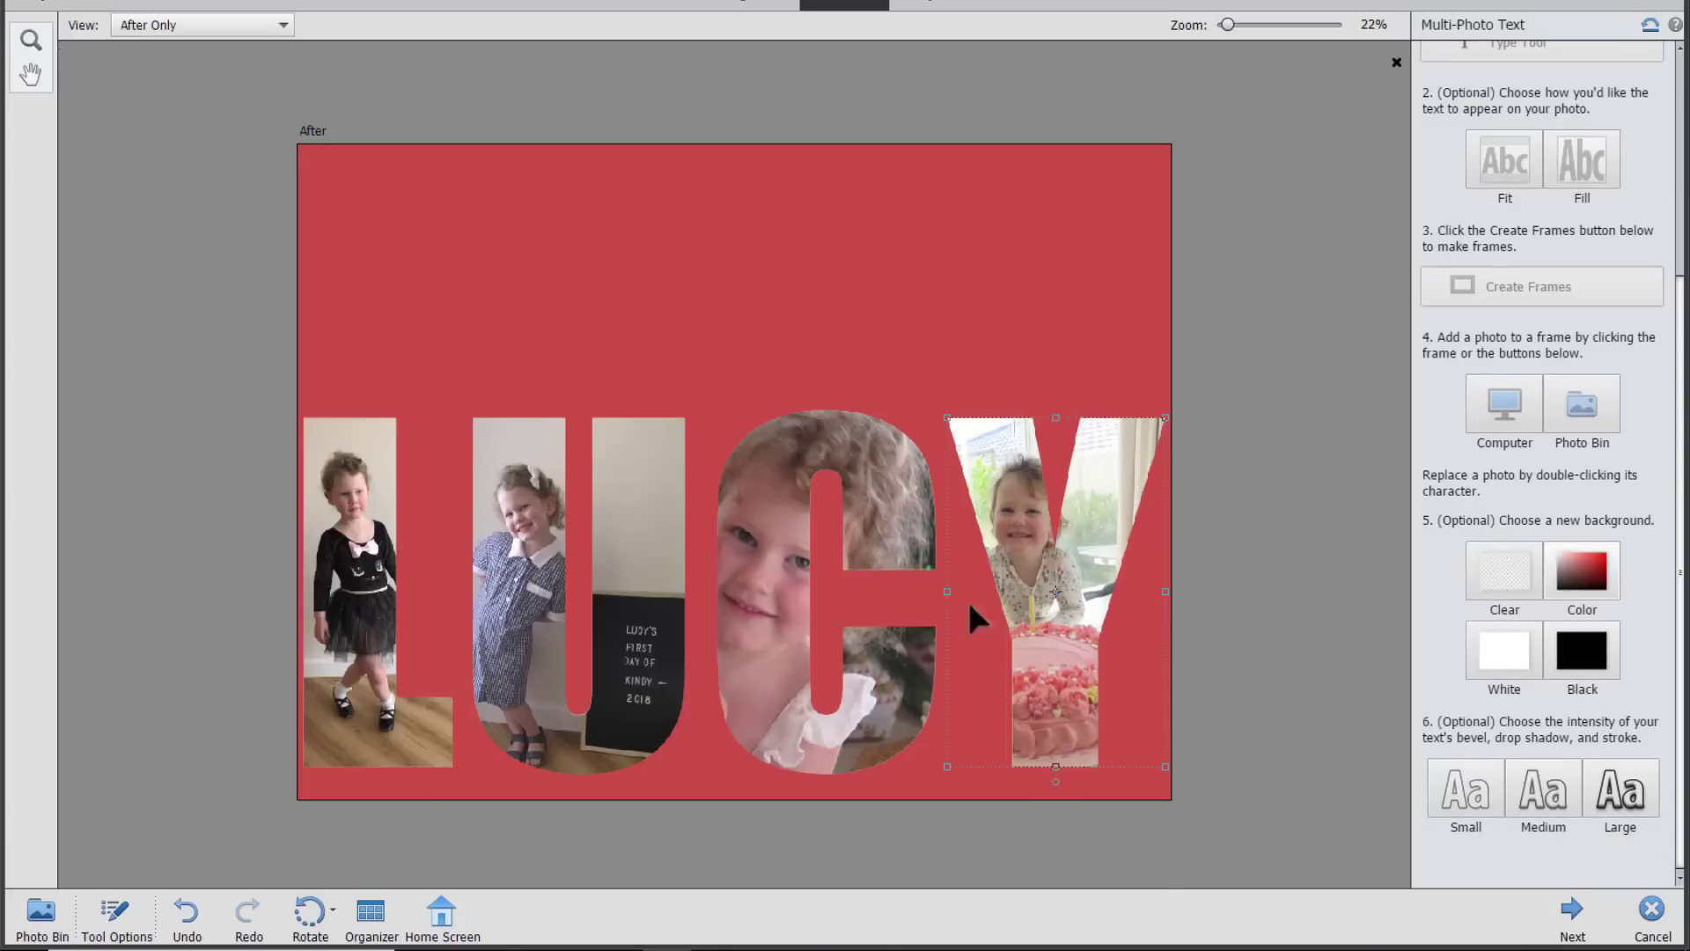
pyautogui.click(187, 920)
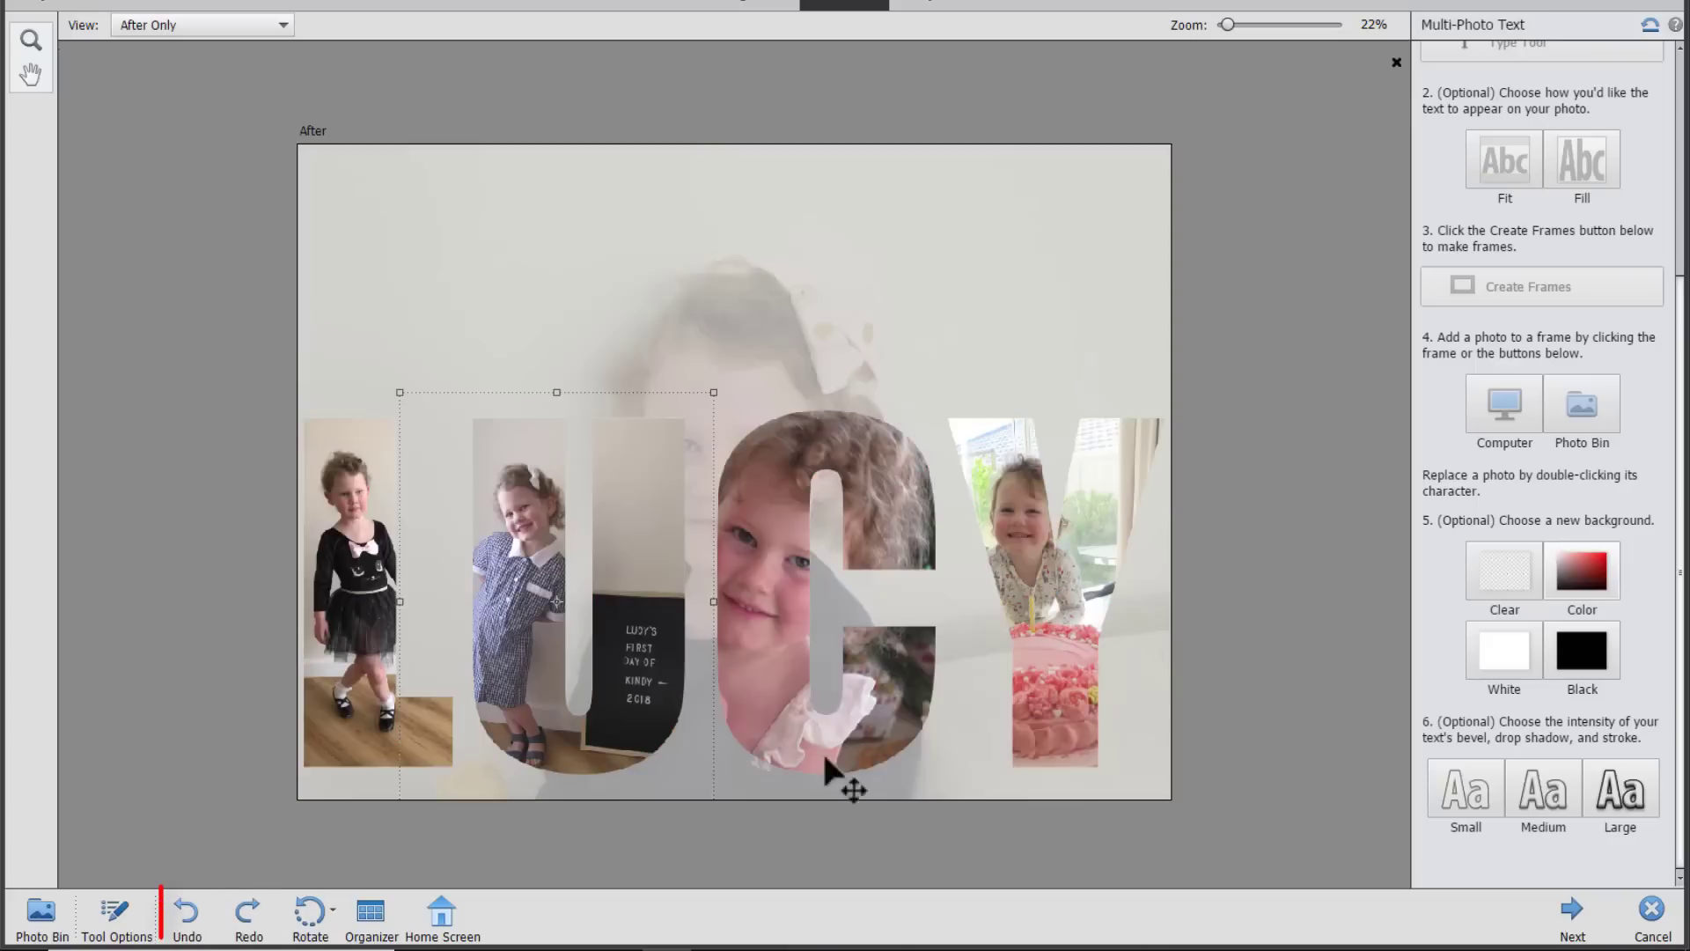
# - Compare the Small, Medium and Large bevel outlines and settle on Small
pyautogui.click(1483, 802)
pyautogui.click(1536, 799)
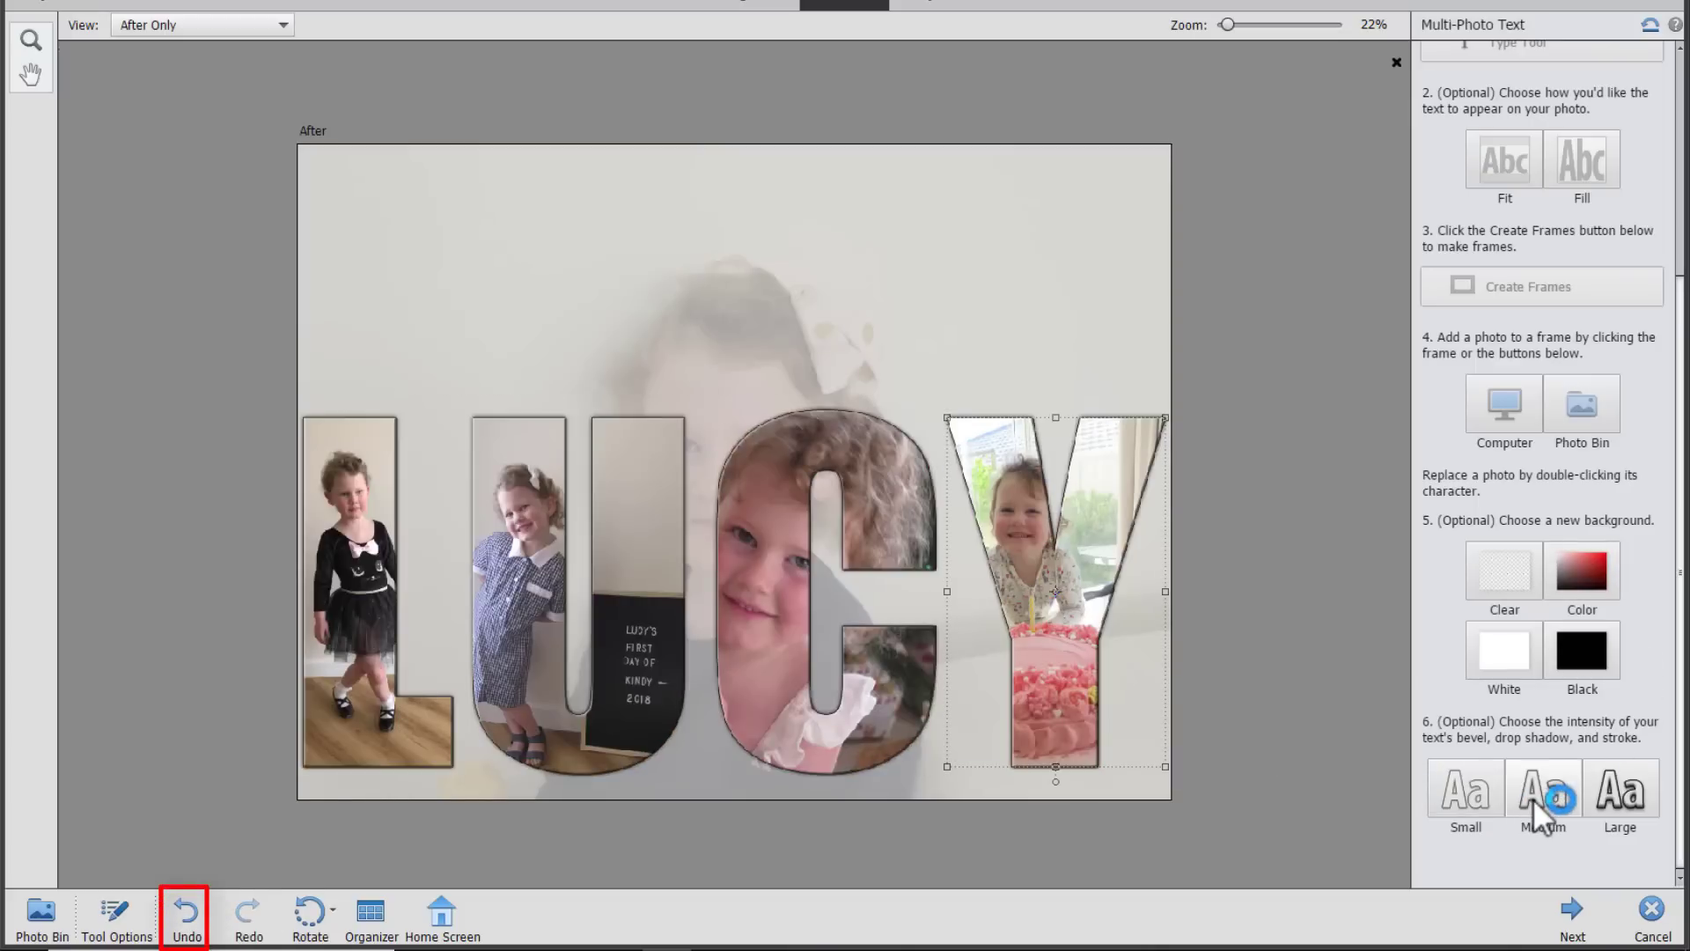
pyautogui.click(1630, 800)
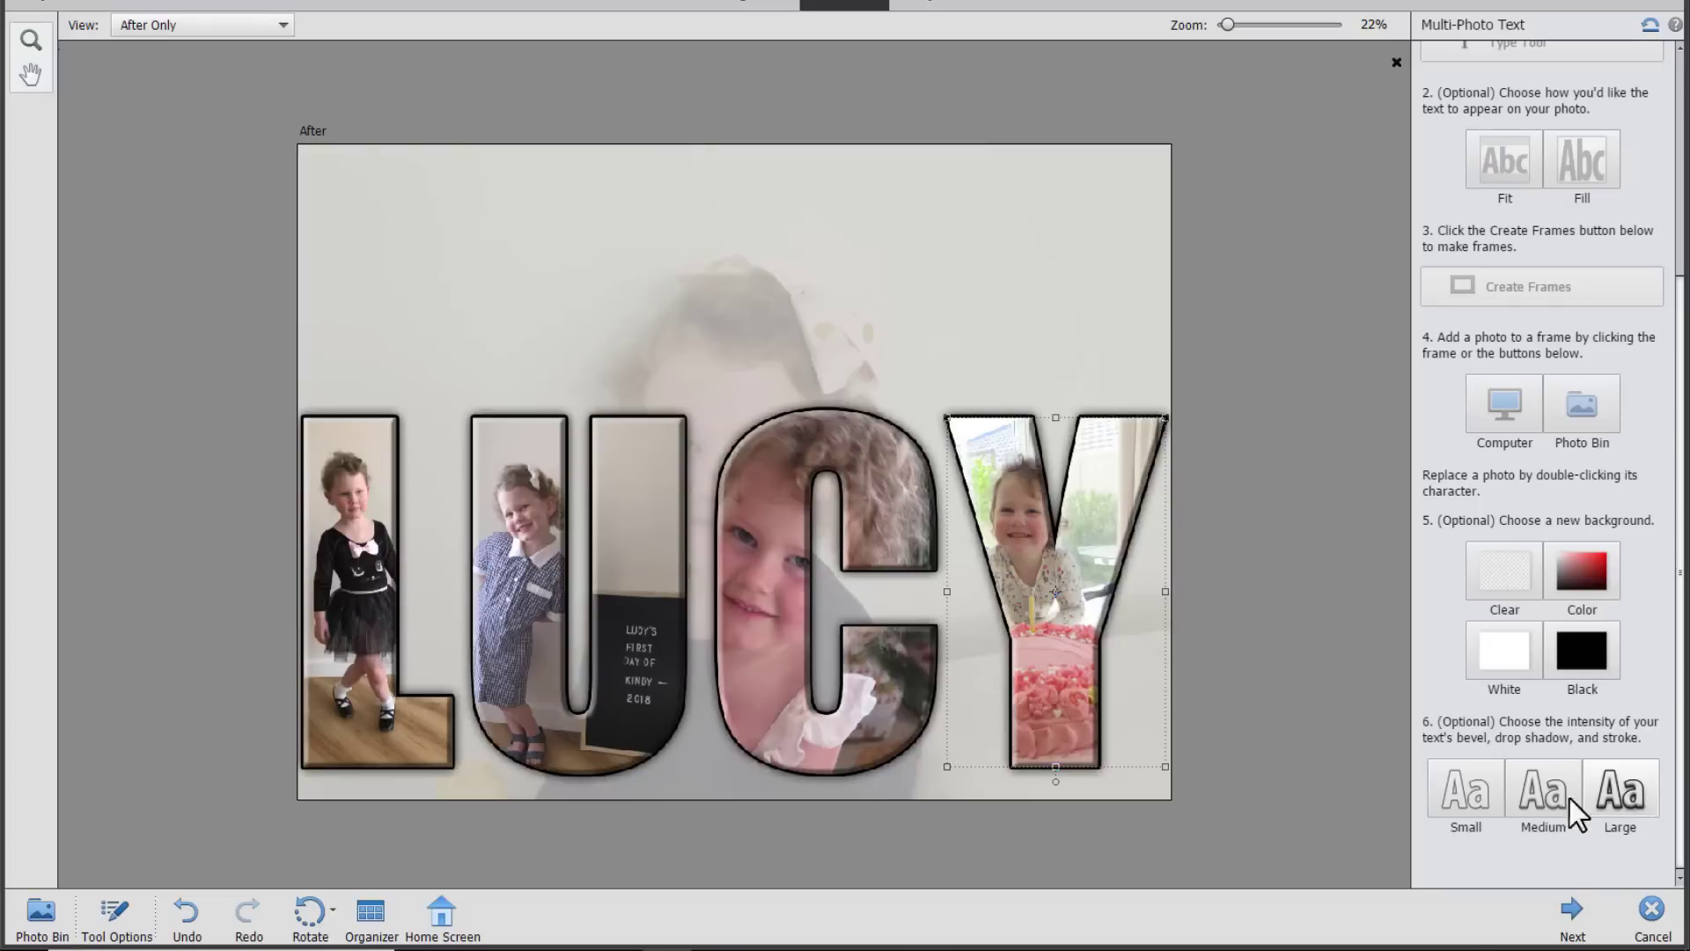
pyautogui.click(1454, 805)
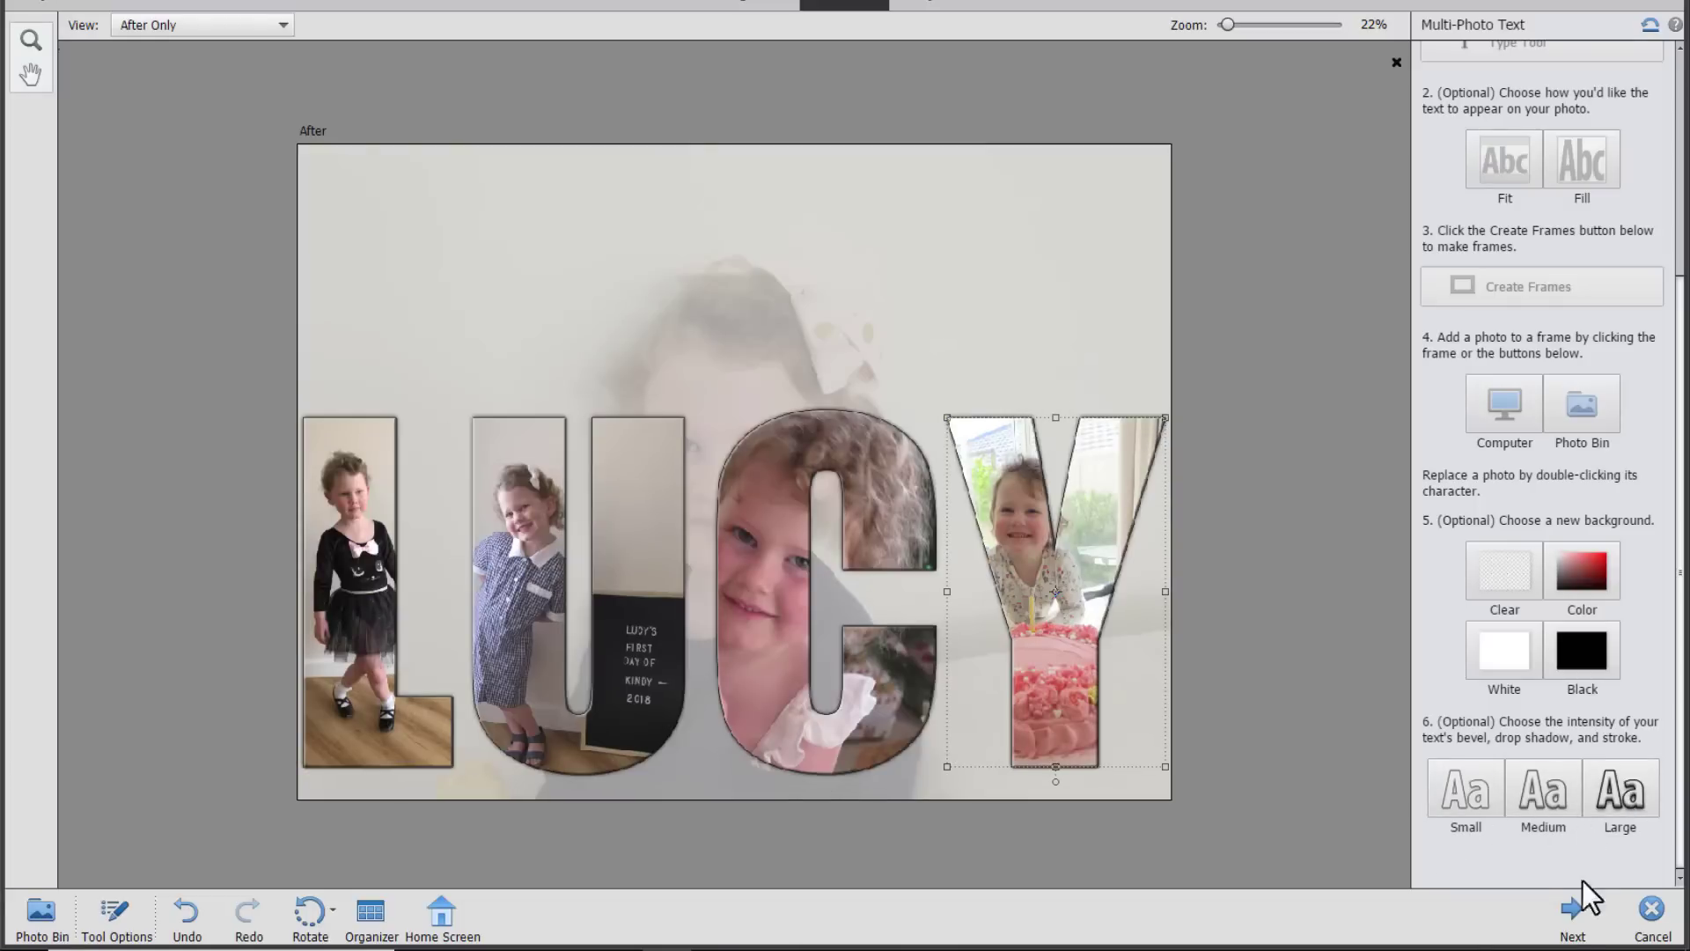
# - Finish the LUCY photo-text edit, save the collage as a new file, and continue in Expert mode
pyautogui.click(1576, 914)
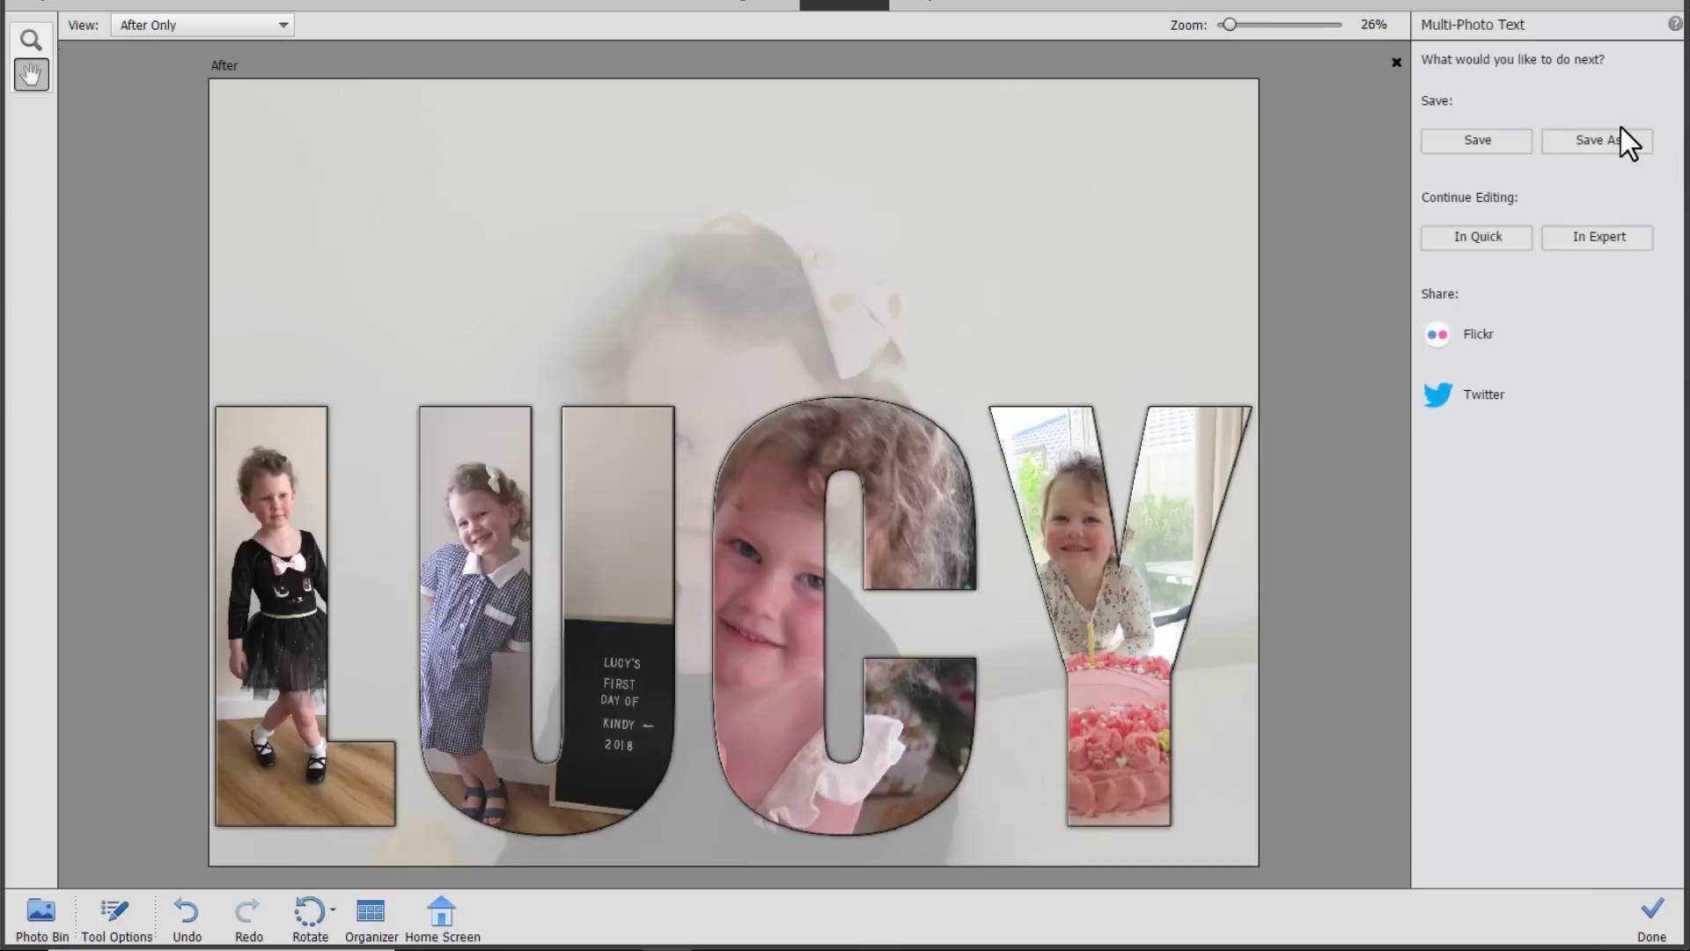
pyautogui.click(1610, 137)
pyautogui.click(1577, 235)
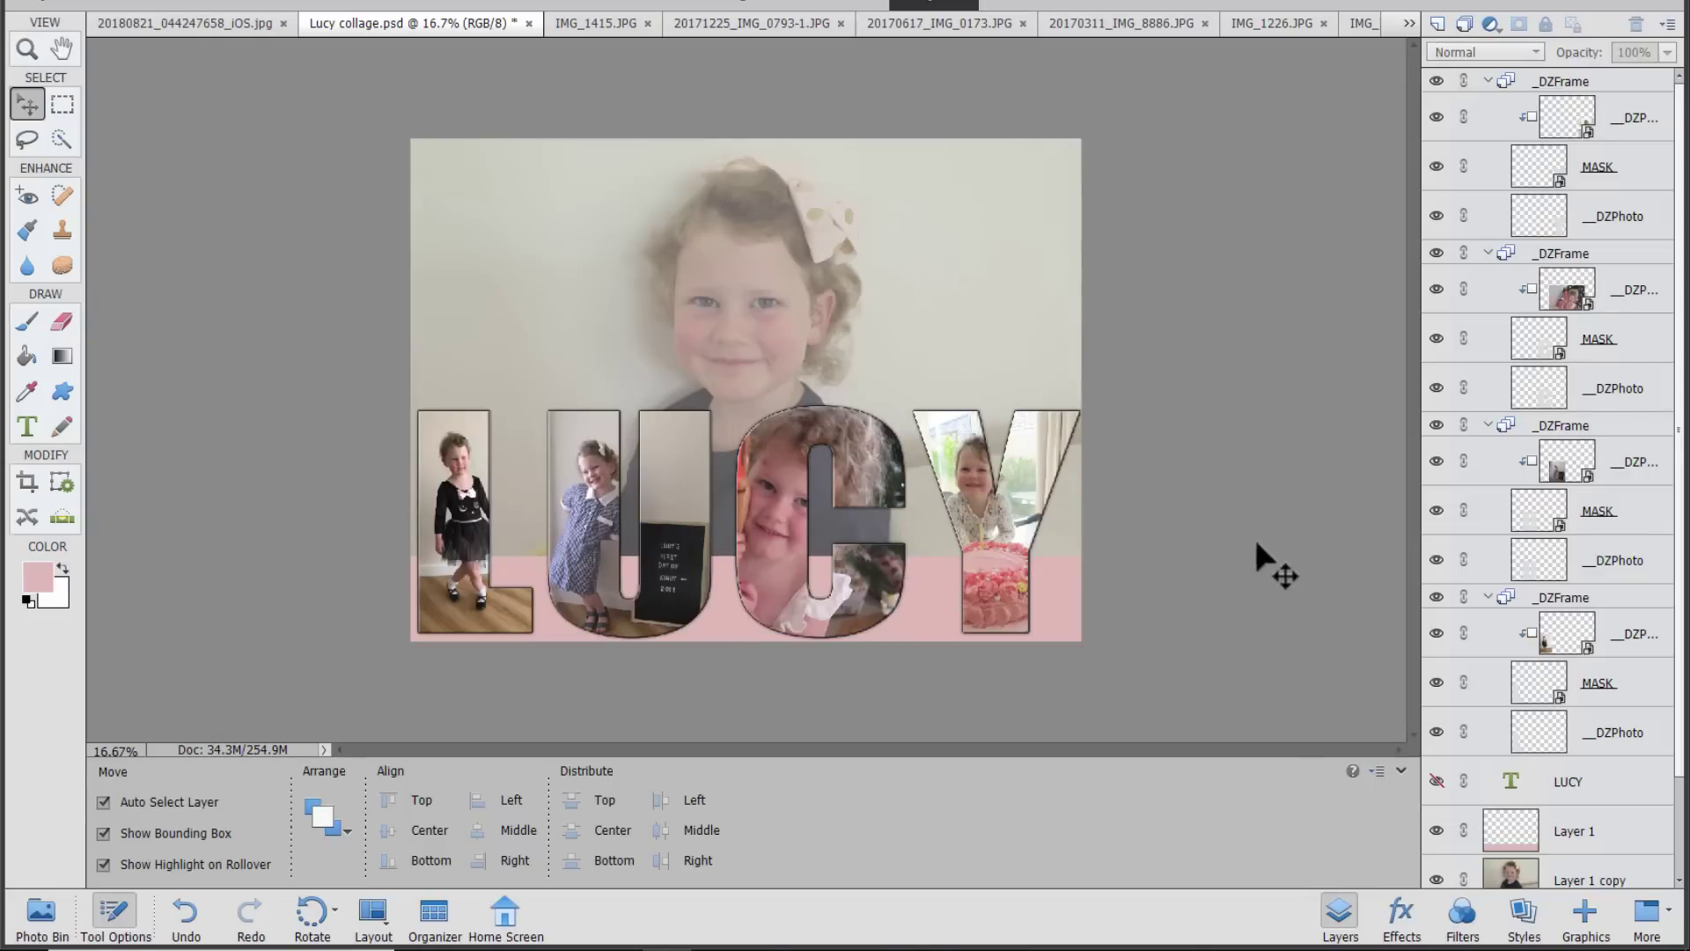
pyautogui.scroll(-2, 1507, 814)
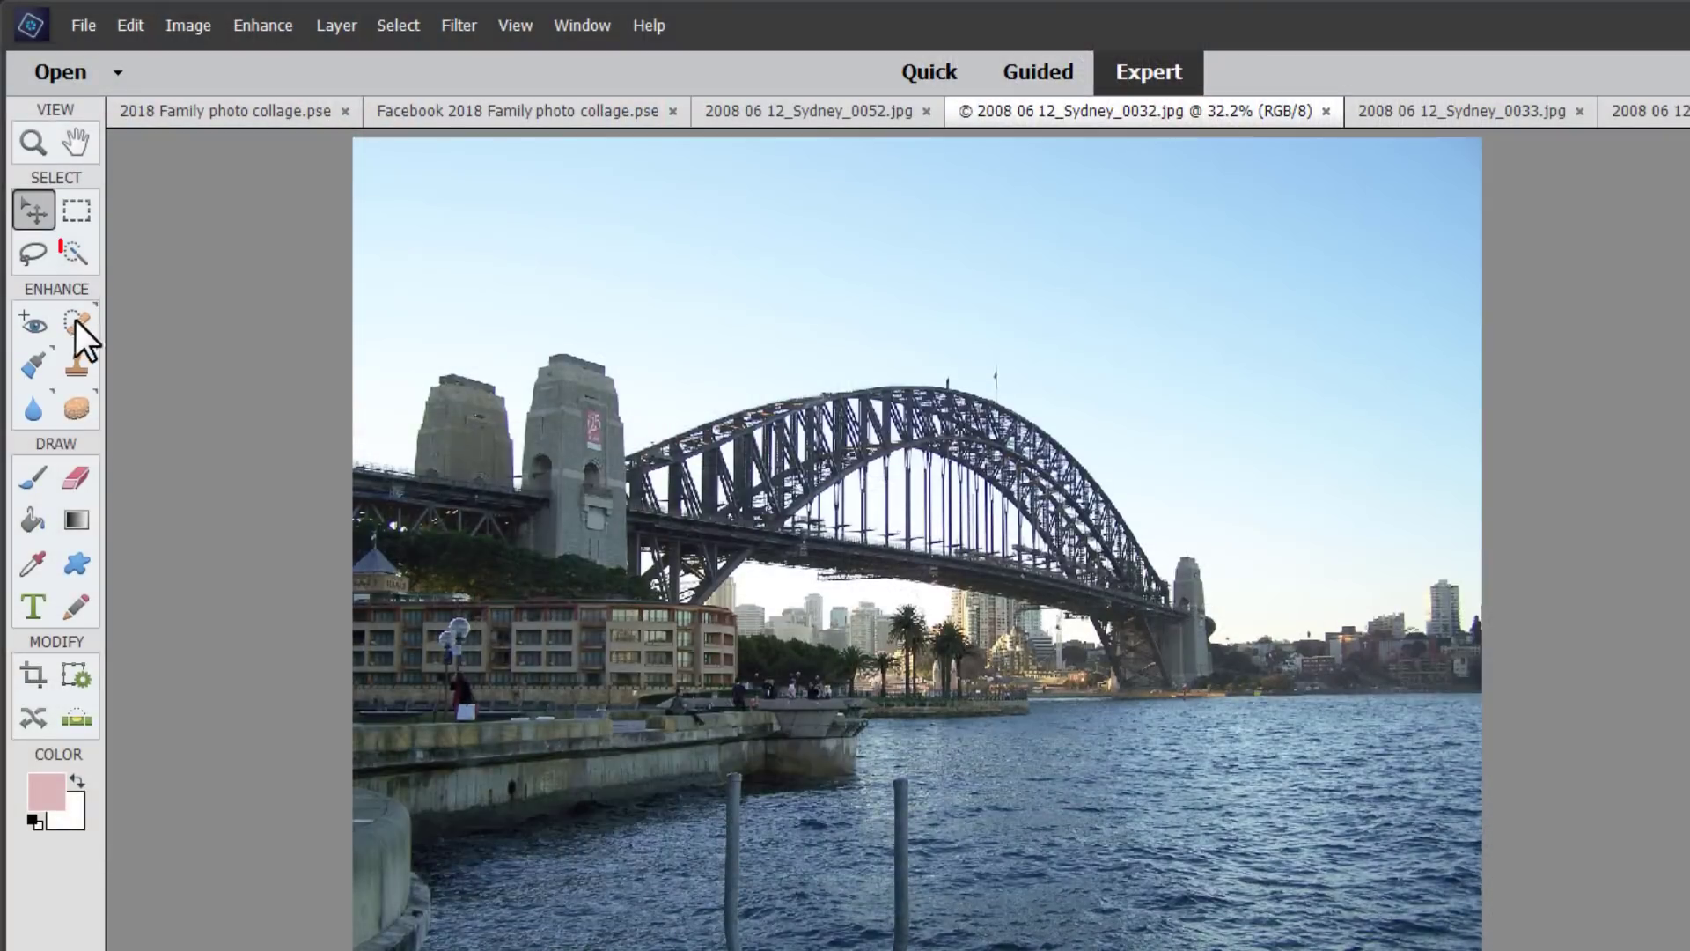
# - Heal away the left and right poles in the harbour water with the Spot Healing Brush
pyautogui.click(76, 323)
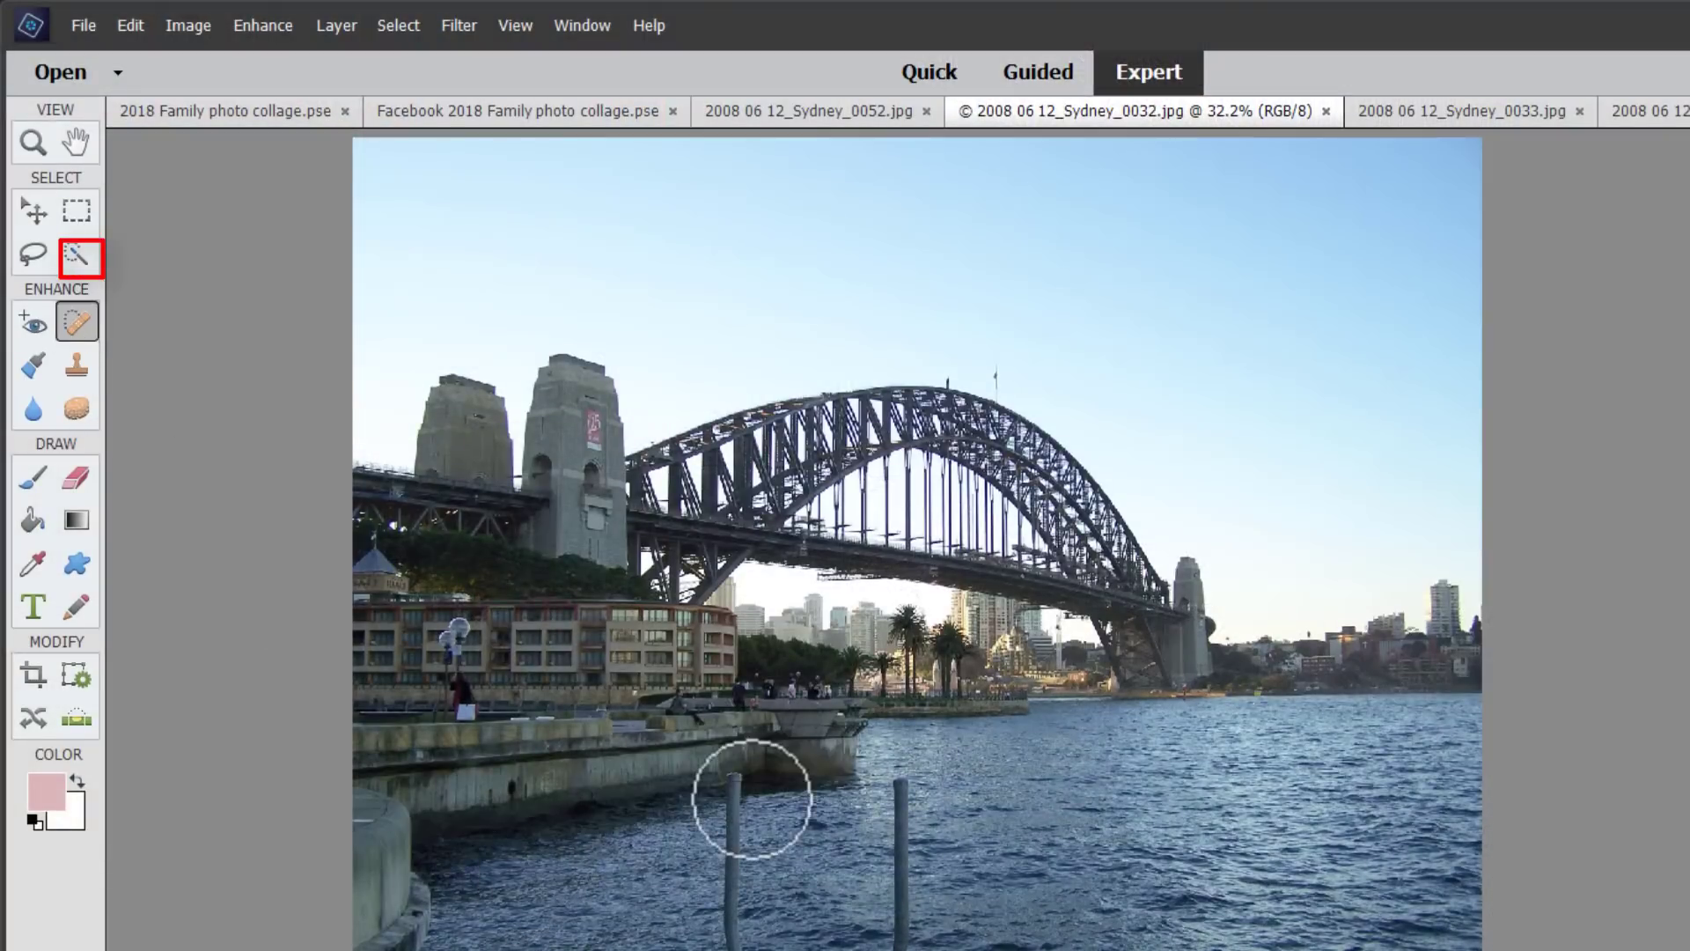
pyautogui.moveTo(742, 782)
pyautogui.mouseDown()
pyautogui.moveTo(736, 929)
pyautogui.moveTo(754, 942)
pyautogui.mouseUp()
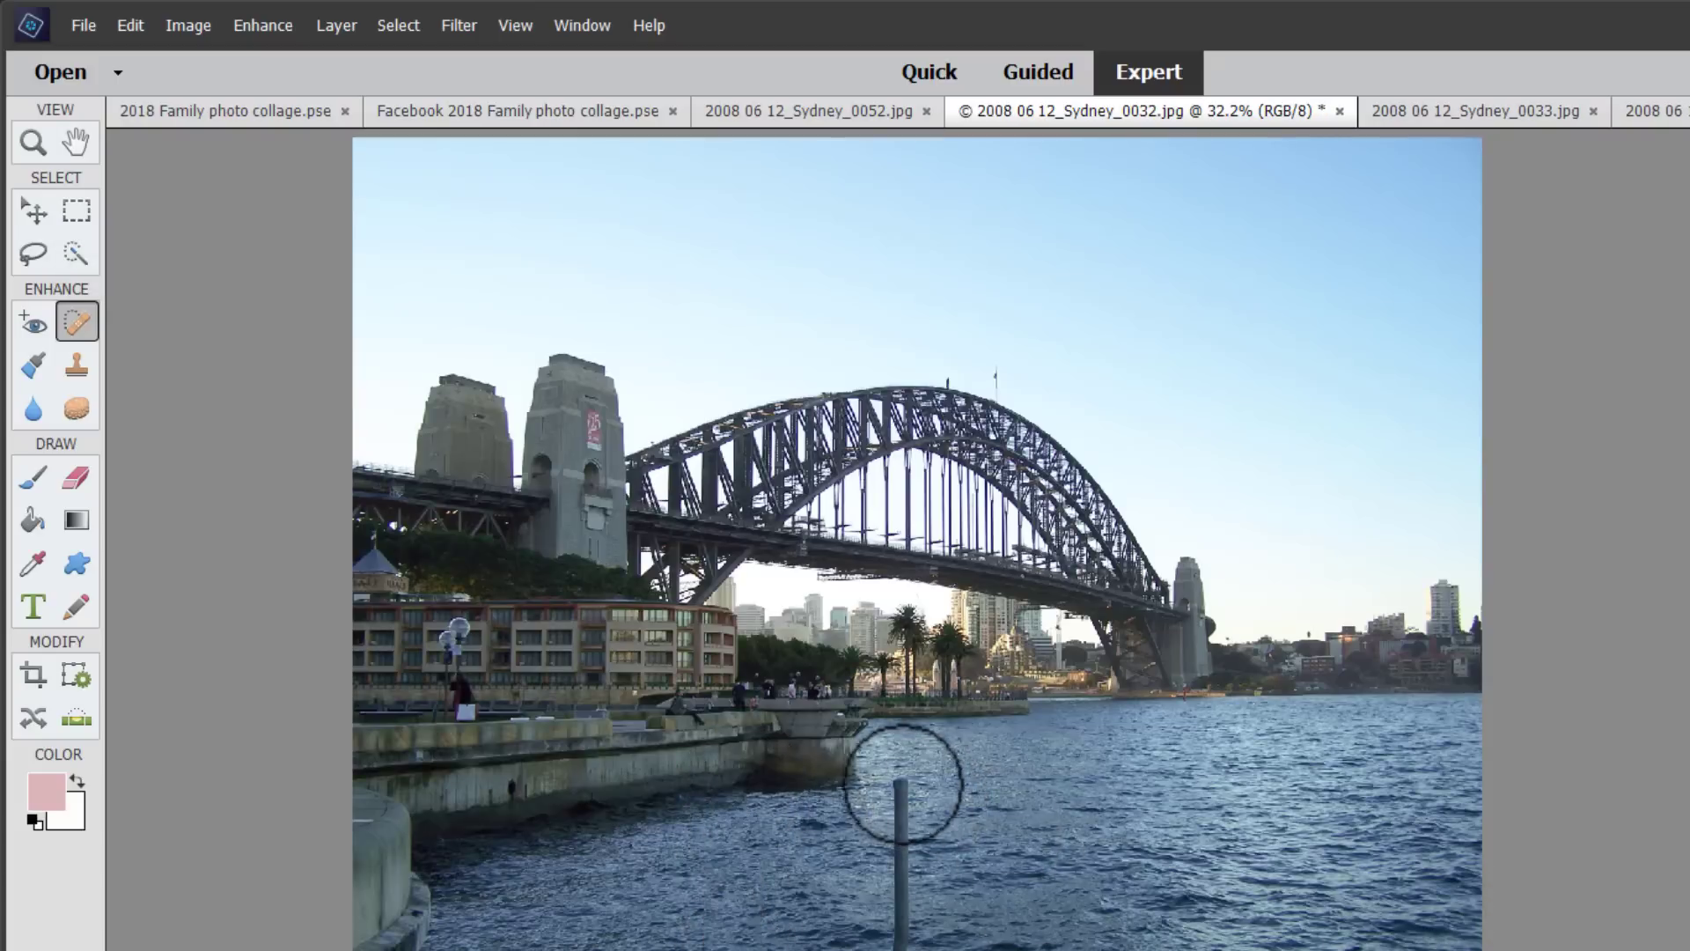
pyautogui.moveTo(901, 809); pyautogui.dragTo(900, 939)
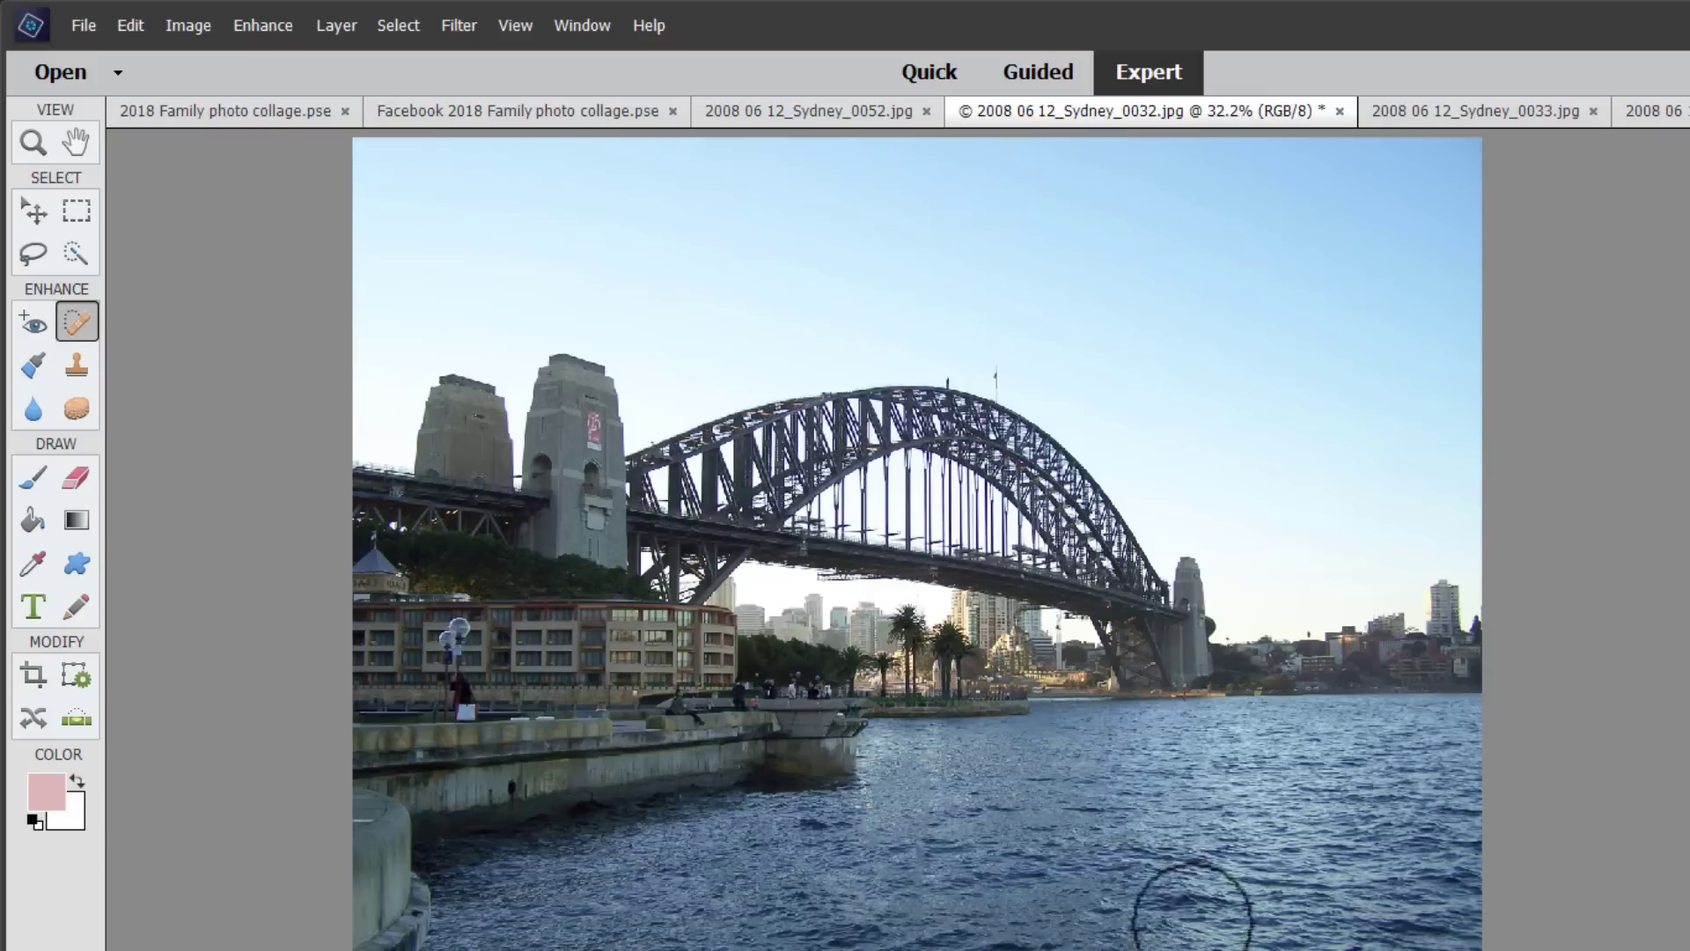
pyautogui.click(1041, 74)
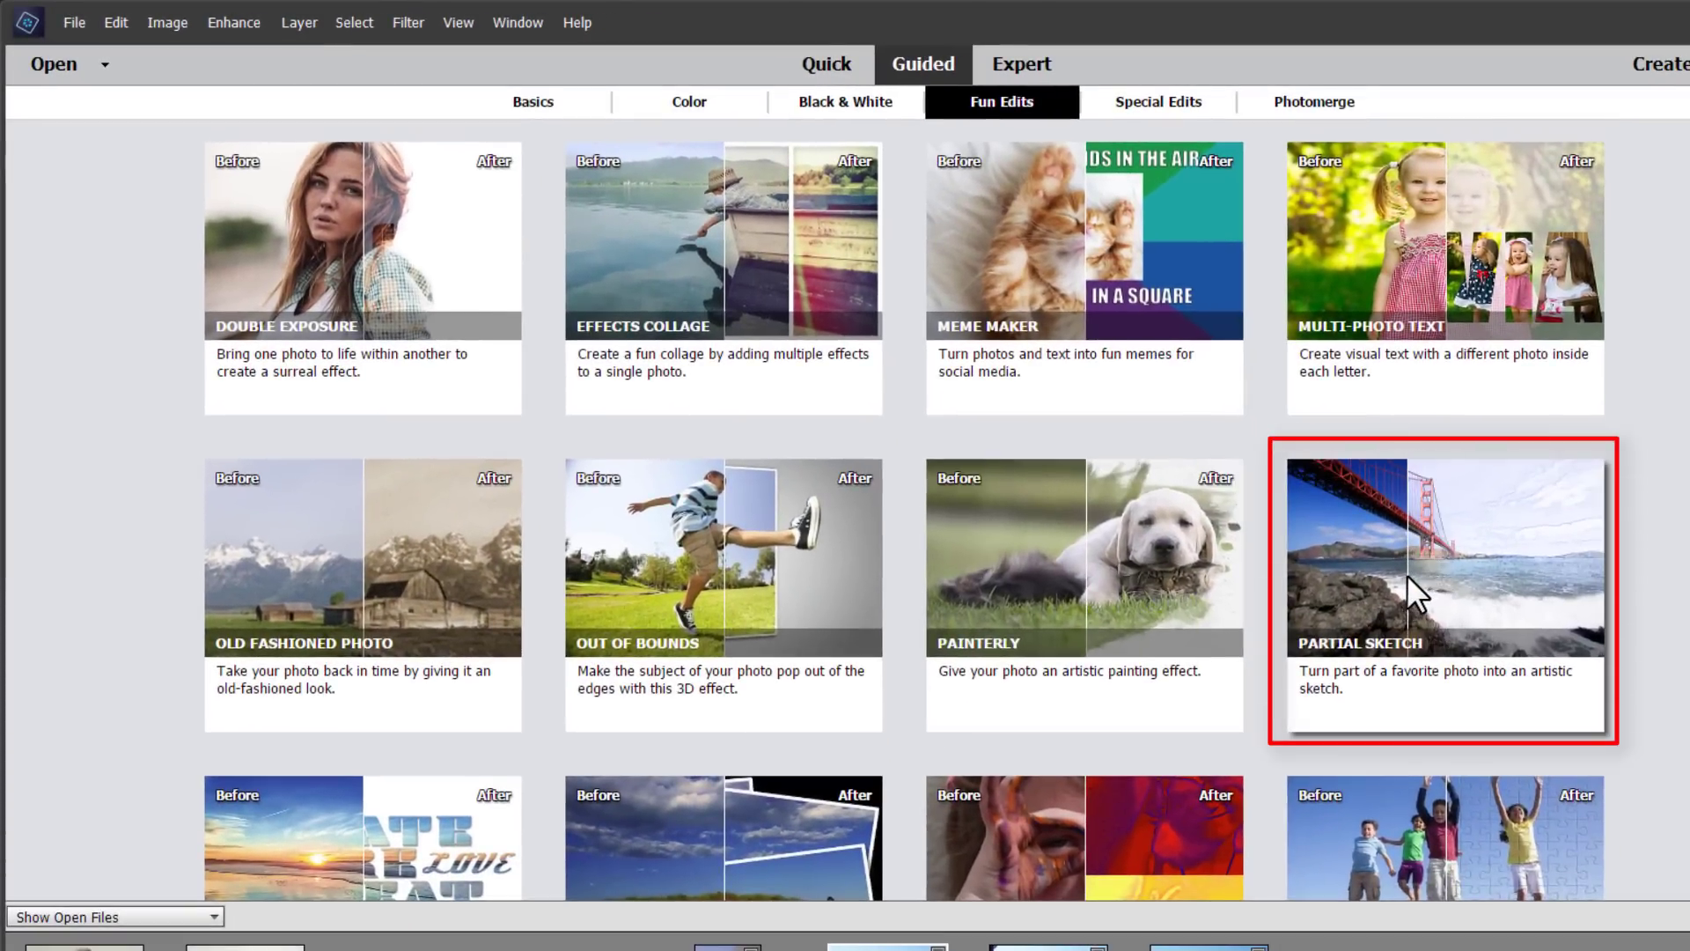
# - Apply a sepia Partial Sketch to the bridge arch and left pylon, excluding the trees and hotel
pyautogui.click(1406, 573)
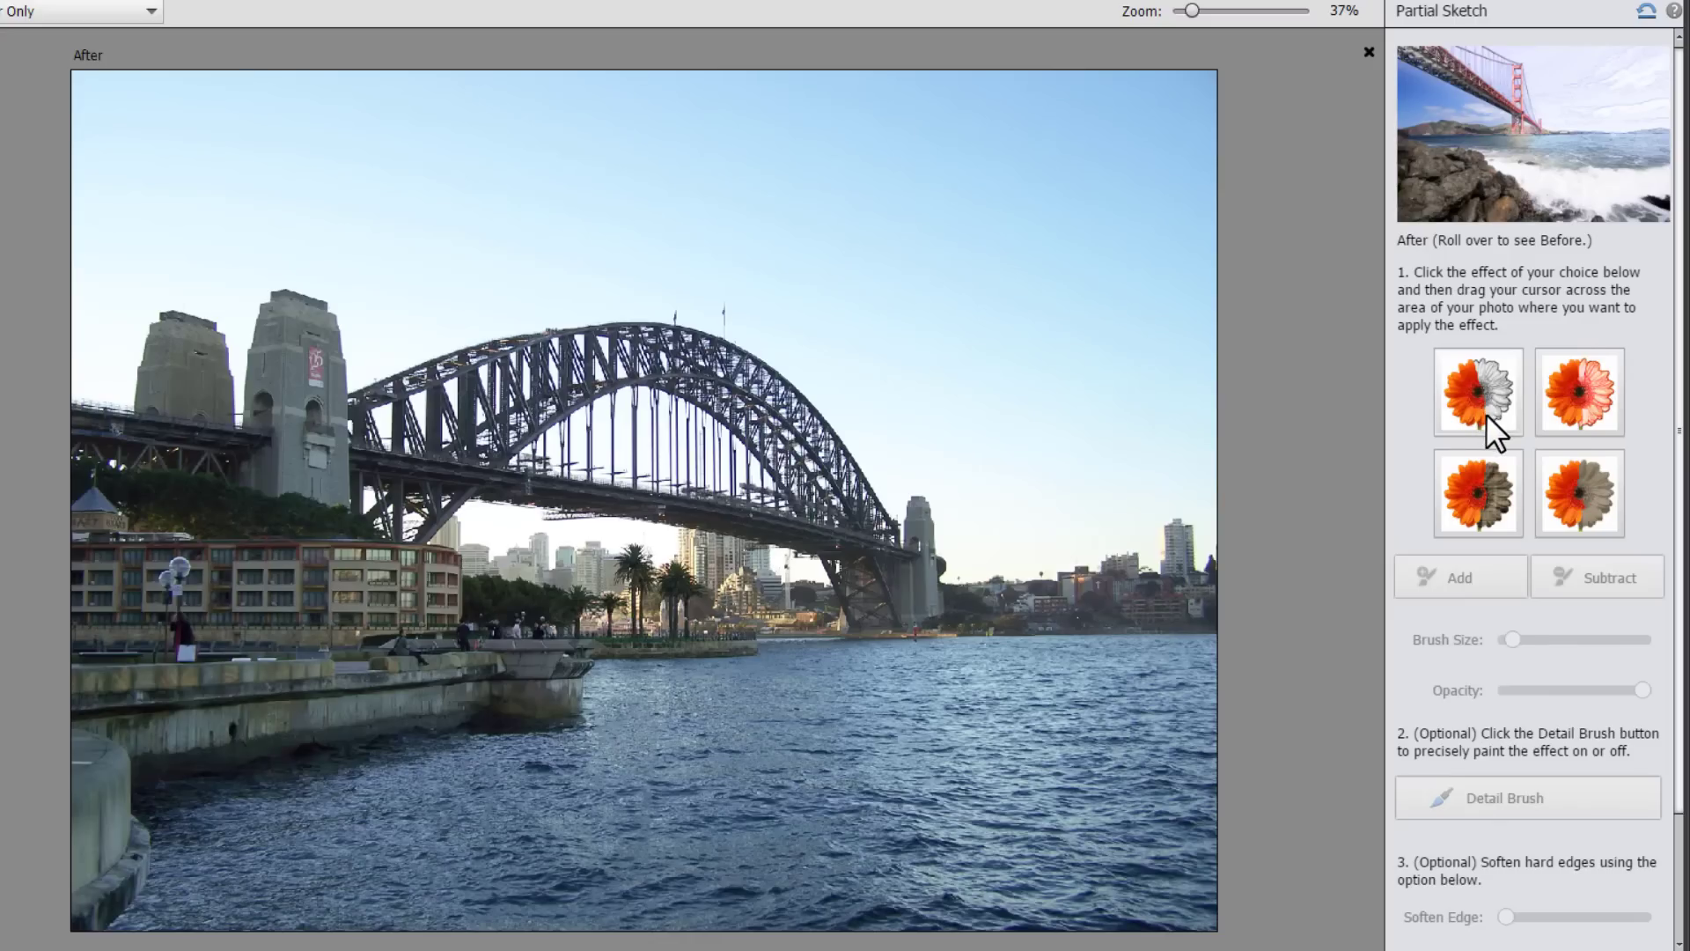
pyautogui.click(1572, 515)
pyautogui.moveTo(895, 558)
pyautogui.mouseDown()
pyautogui.moveTo(715, 413)
pyautogui.moveTo(588, 366)
pyautogui.moveTo(344, 488)
pyautogui.moveTo(300, 405)
pyautogui.moveTo(304, 425)
pyautogui.moveTo(268, 448)
pyautogui.moveTo(75, 449)
pyautogui.mouseUp()
pyautogui.moveTo(159, 368); pyautogui.dragTo(162, 335)
pyautogui.moveTo(94, 532); pyautogui.dragTo(275, 553)
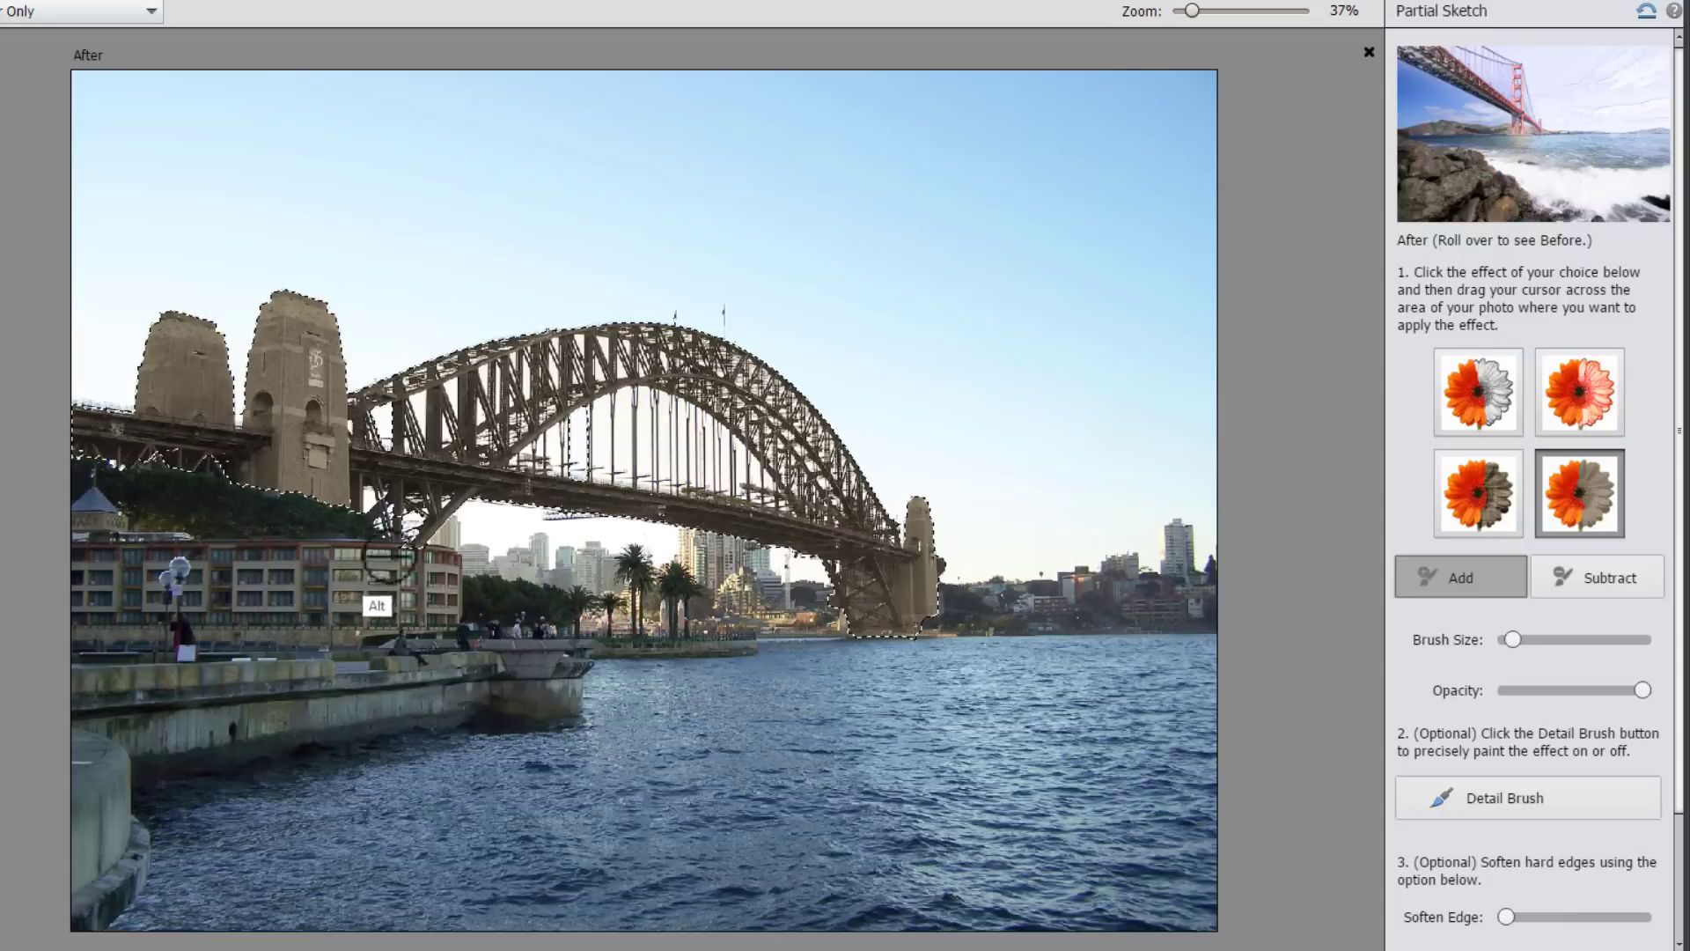
pyautogui.moveTo(396, 556); pyautogui.dragTo(469, 552)
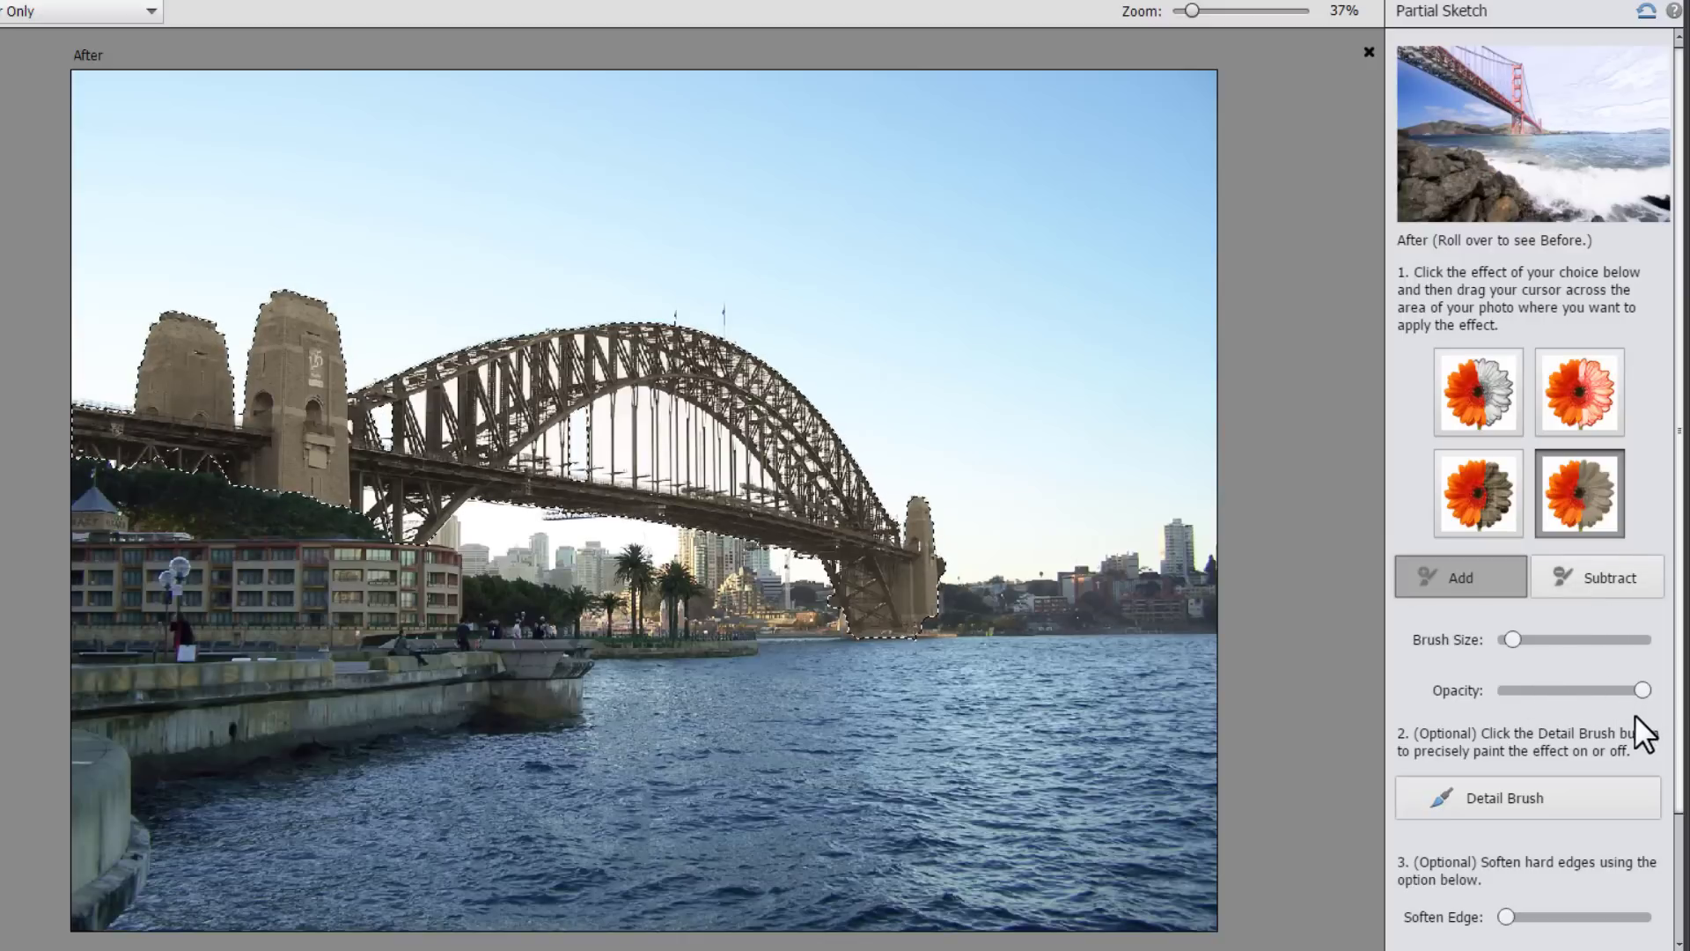
# - Refine the sketch with the Detail Brush at 100% zoom along the bridge, then fit the photo on screen
pyautogui.scroll(-2, 1681, 783)
pyautogui.scroll(-2, 1682, 786)
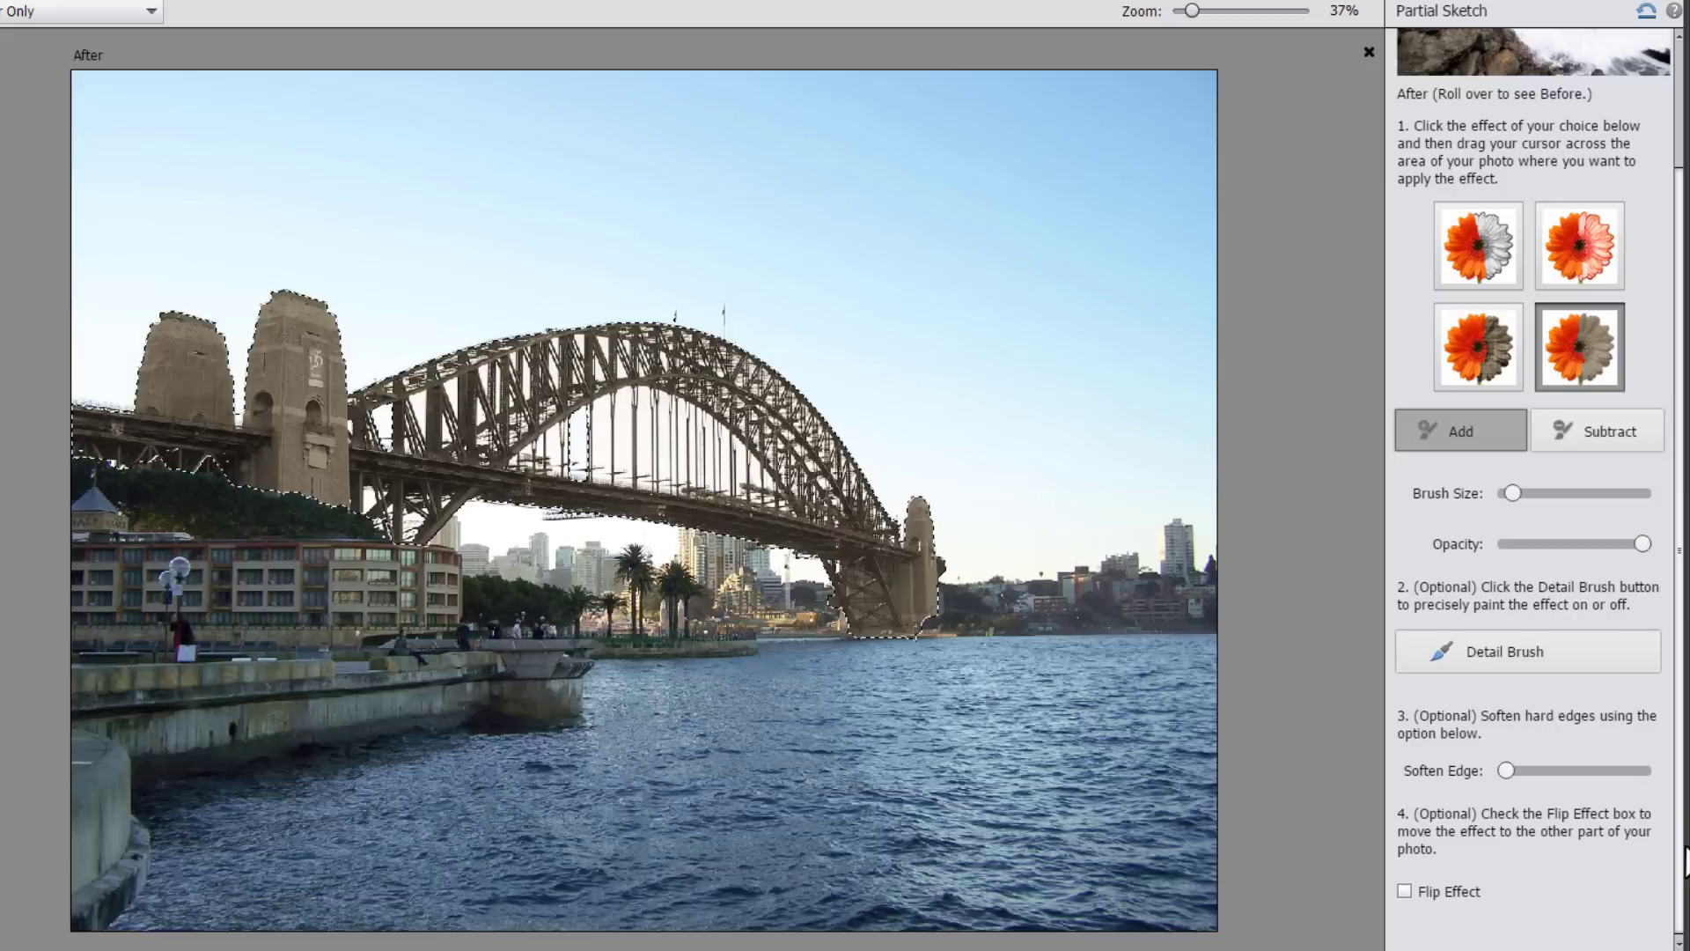
pyautogui.click(1496, 660)
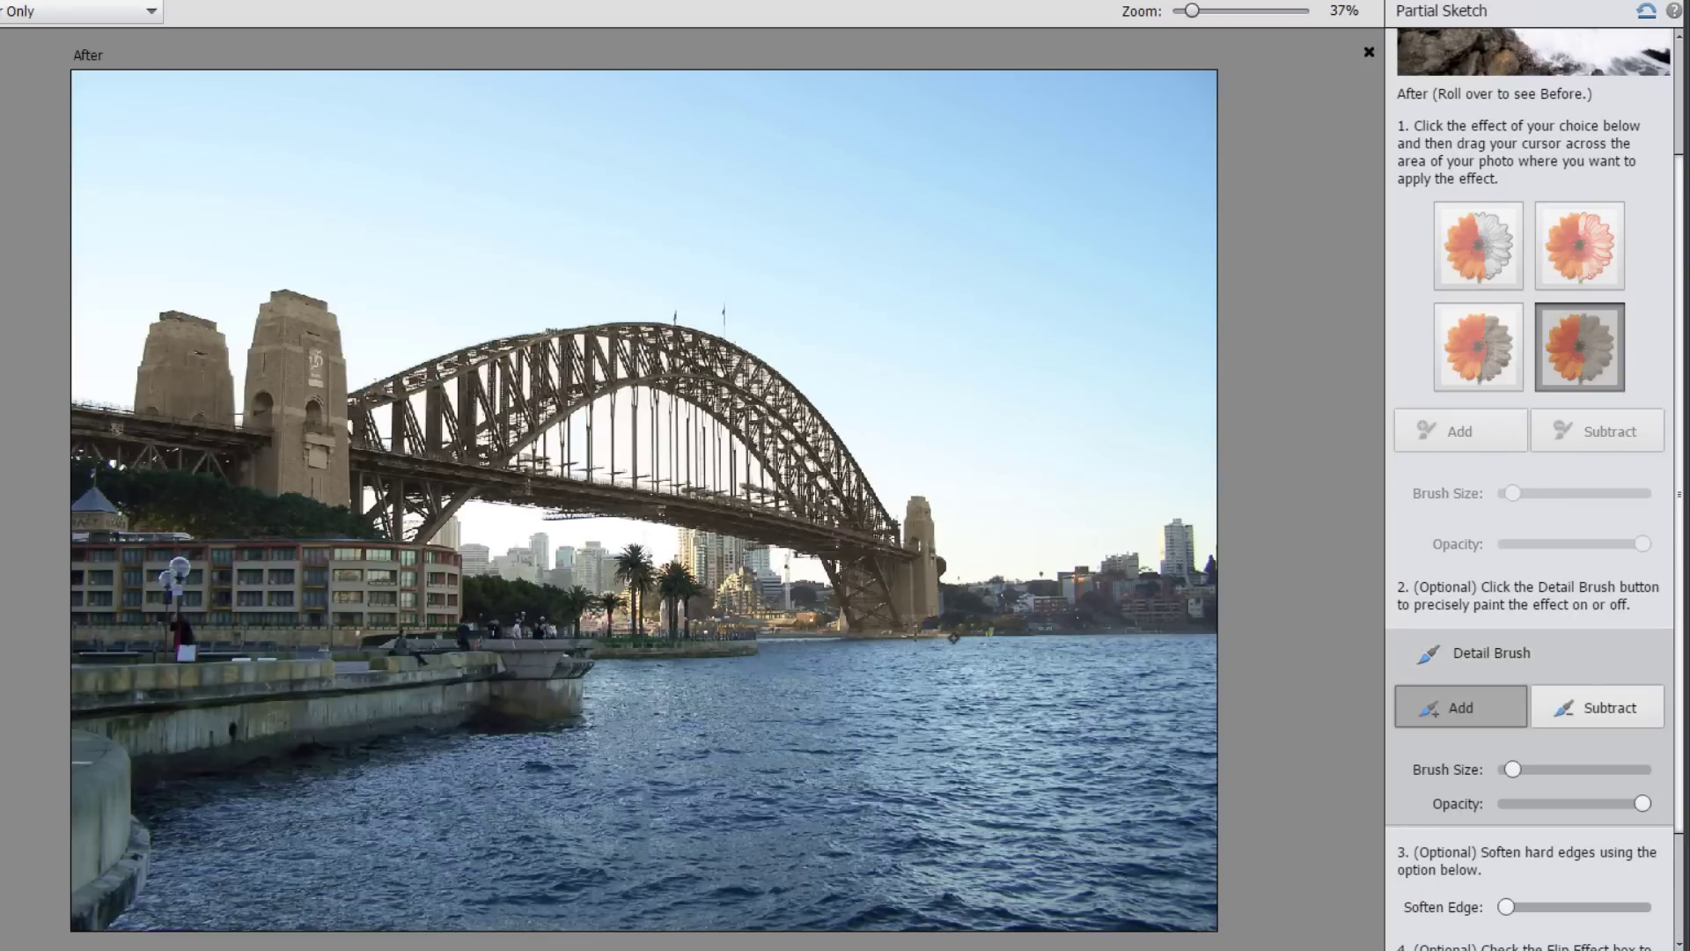
pyautogui.scroll(-3, 1512, 768)
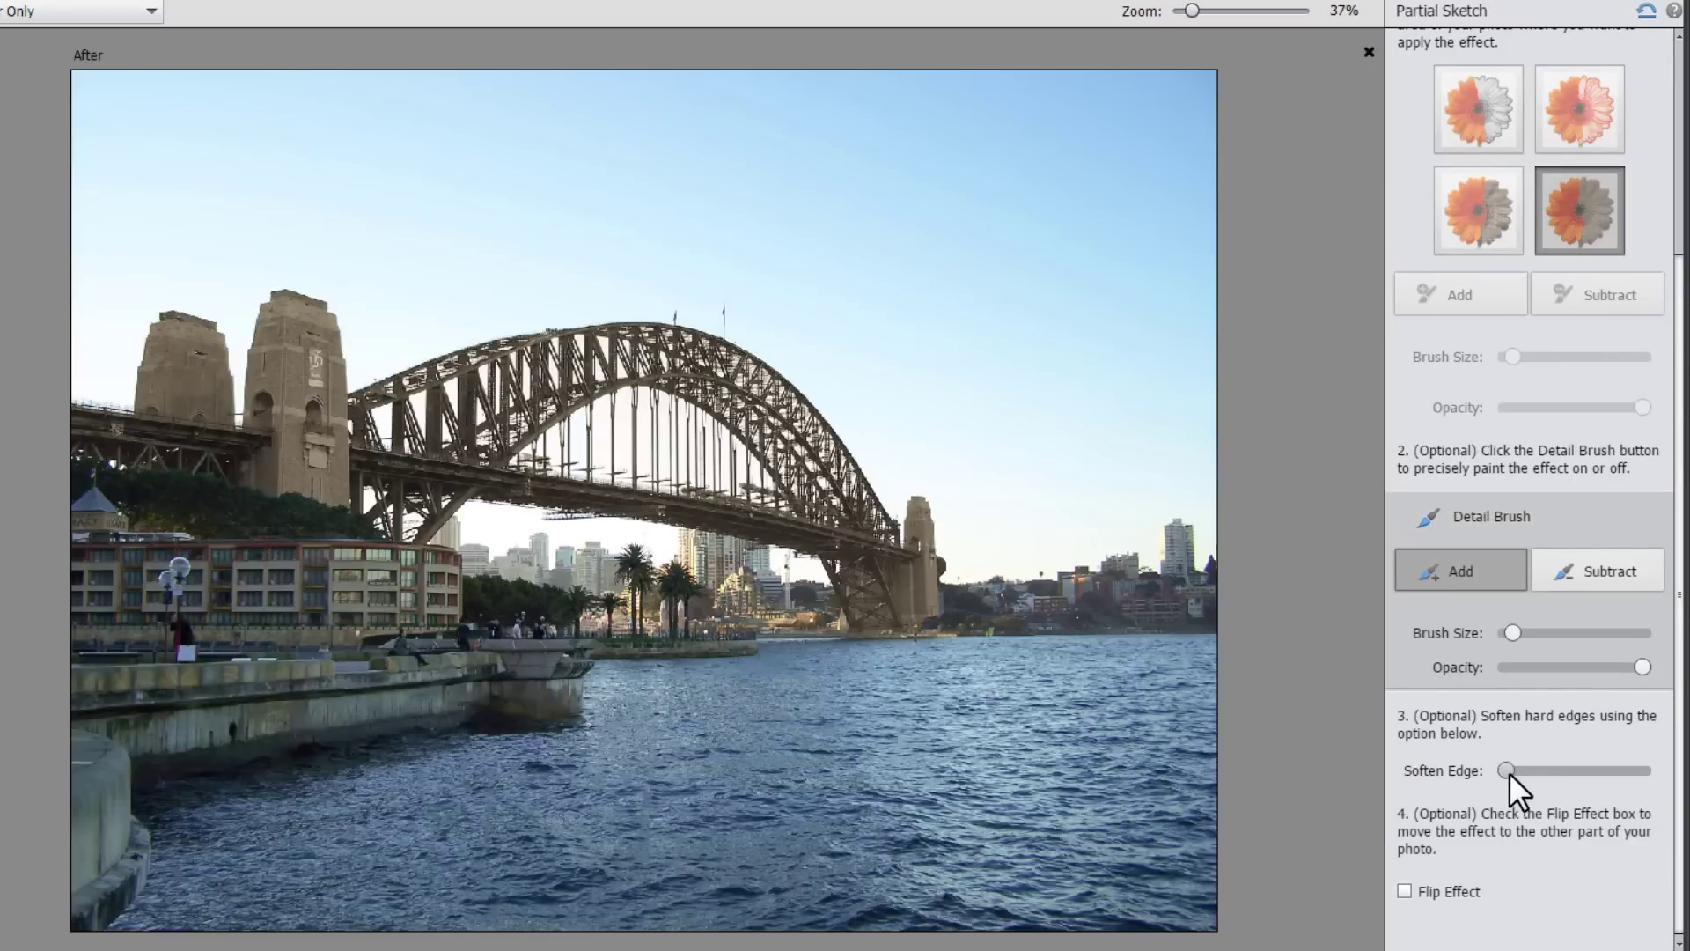
pyautogui.hotkey('ctrl', '=')
pyautogui.hotkey('ctrl', '=')
pyautogui.hotkey('ctrl', '=')
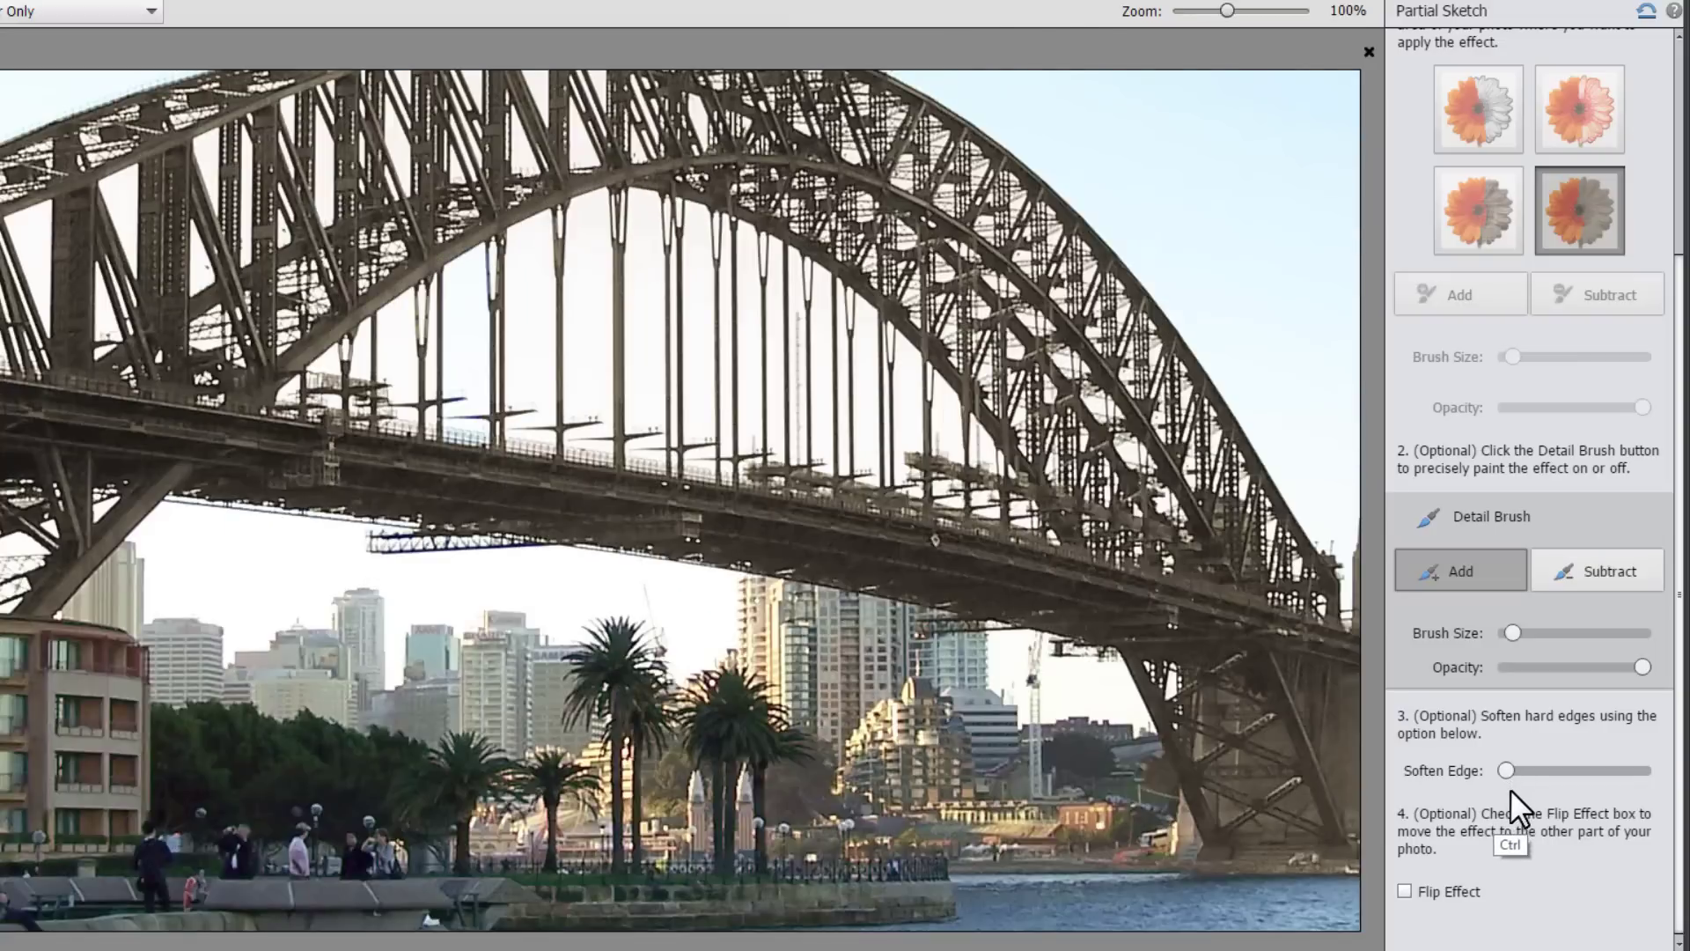
pyautogui.moveTo(1184, 671); pyautogui.dragTo(946, 525)
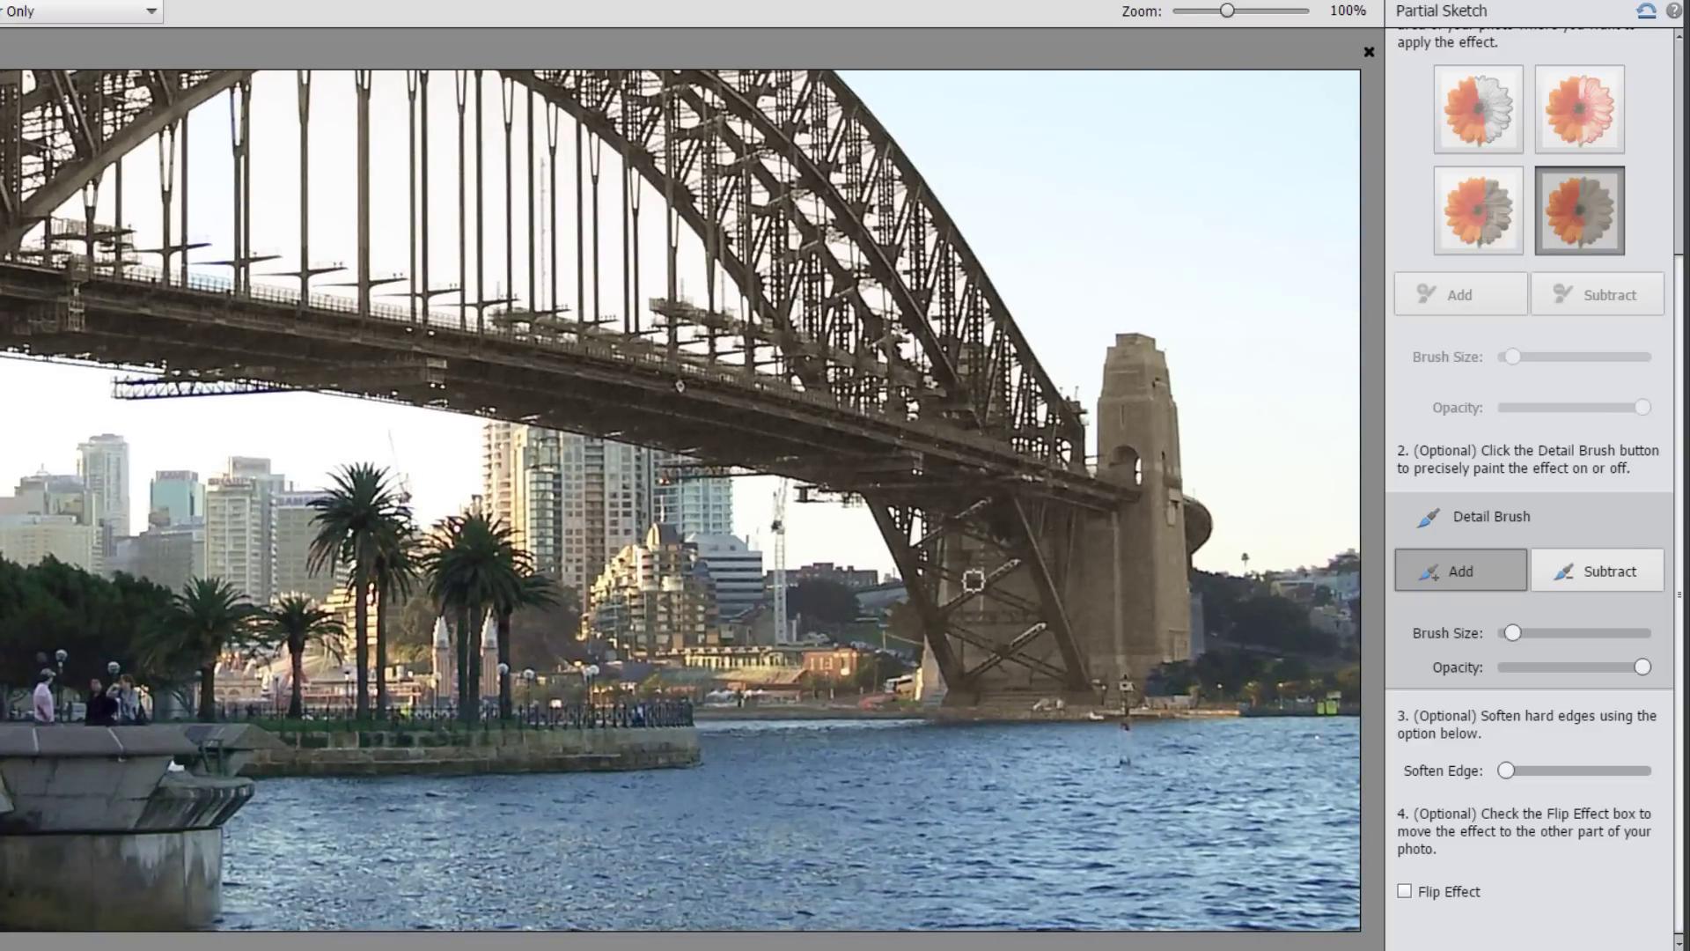
pyautogui.hotkey('ctrl', '0')
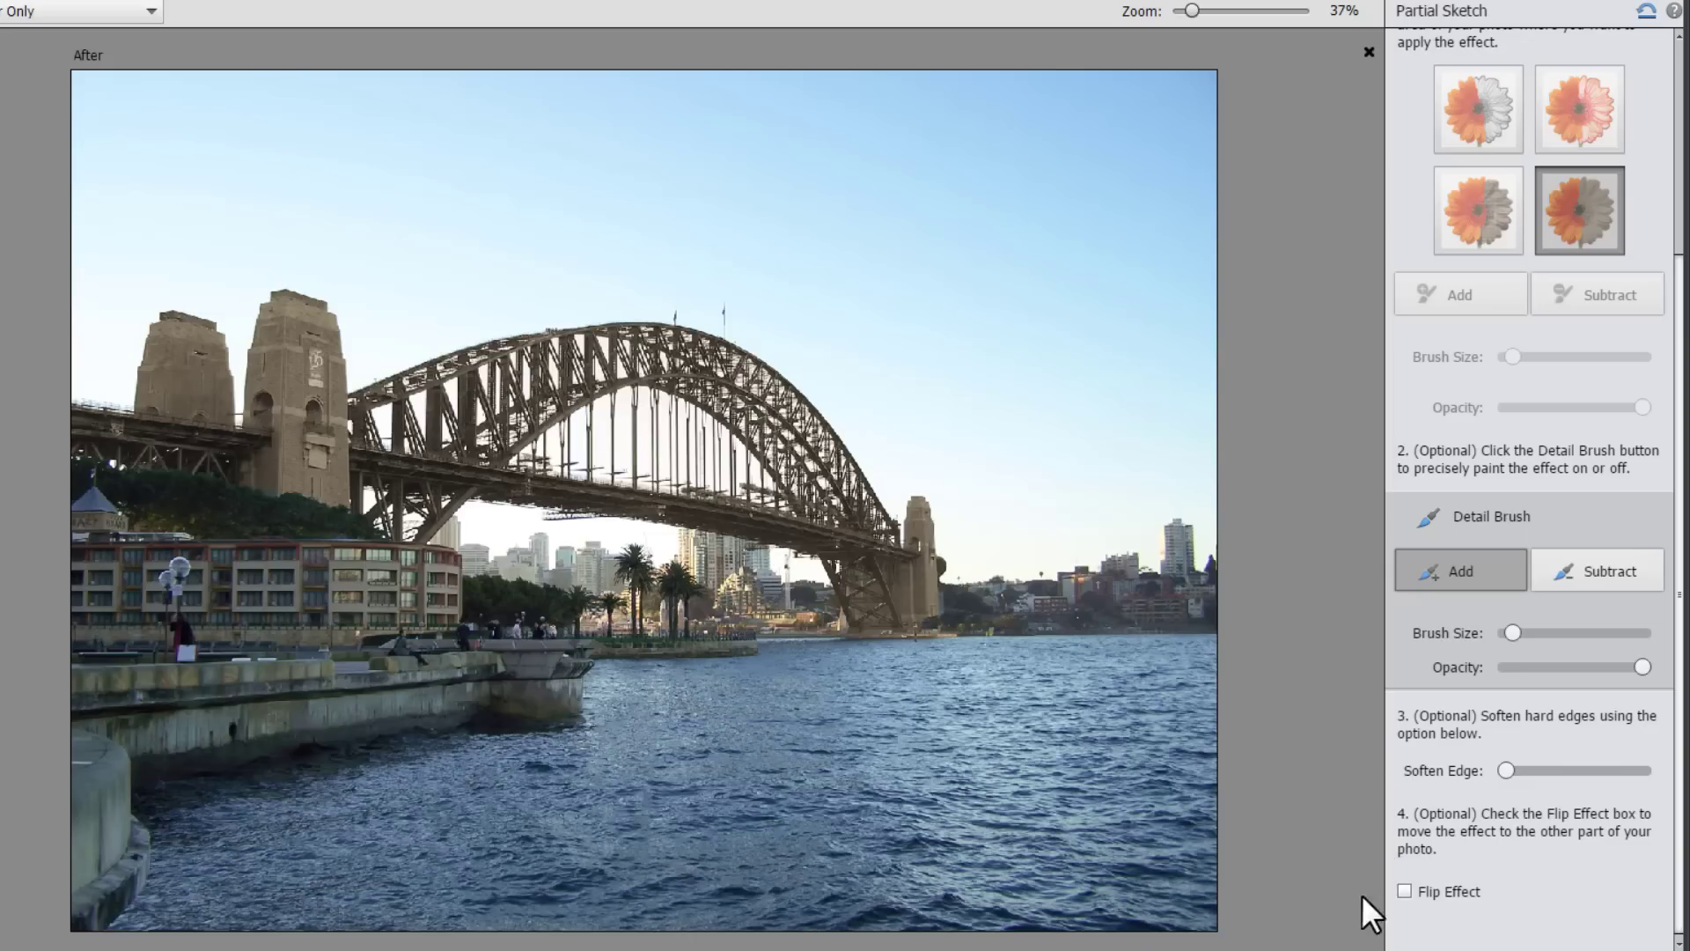
# - Compare Flip Effect on and off, keep the sketch on the bridge, and finish the edit
pyautogui.click(1404, 891)
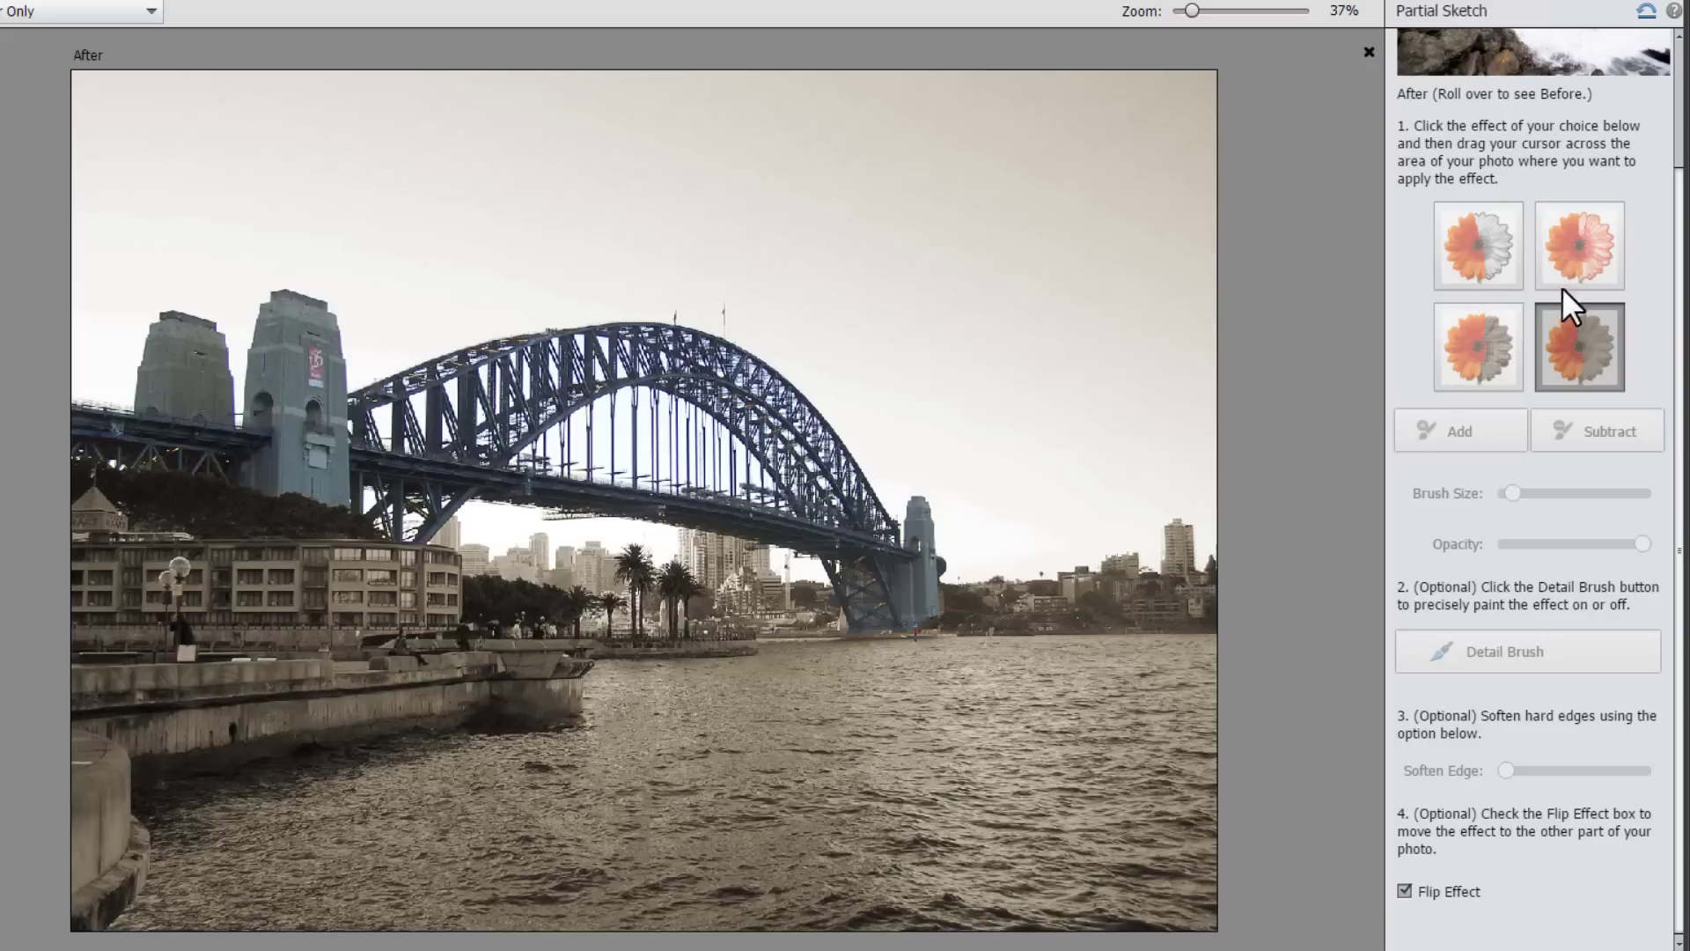
pyautogui.click(1434, 895)
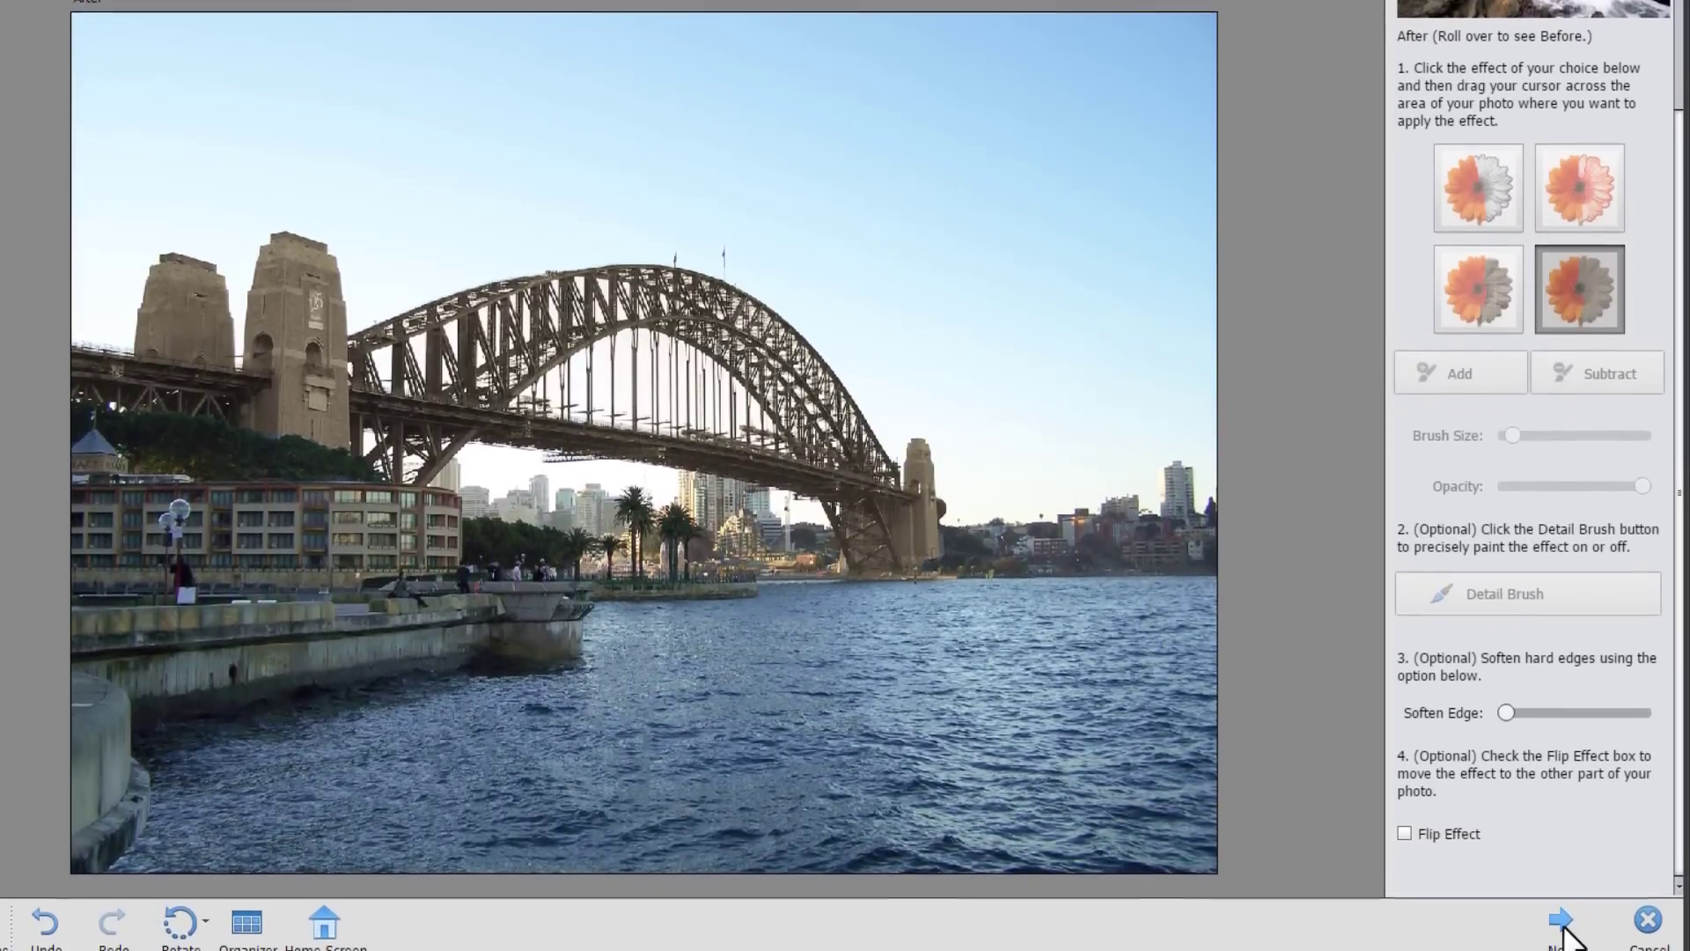
pyautogui.click(1561, 926)
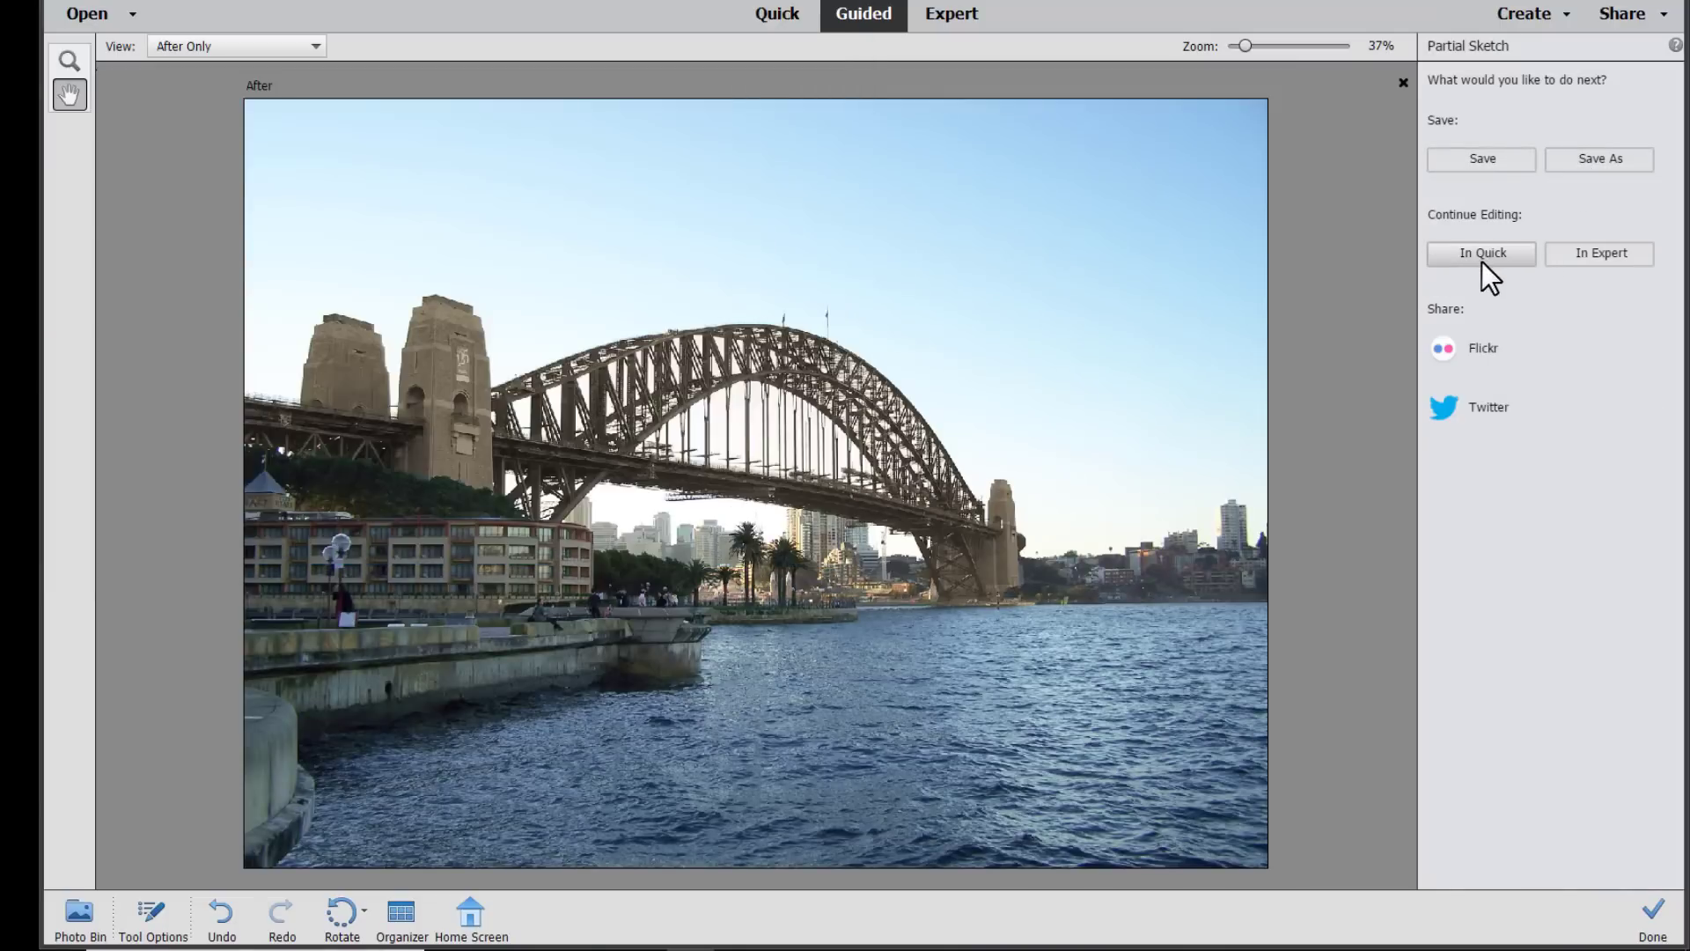
# - Open the sketched bridge in Expert mode and toggle the Old Paper layer off and back on
pyautogui.click(1592, 261)
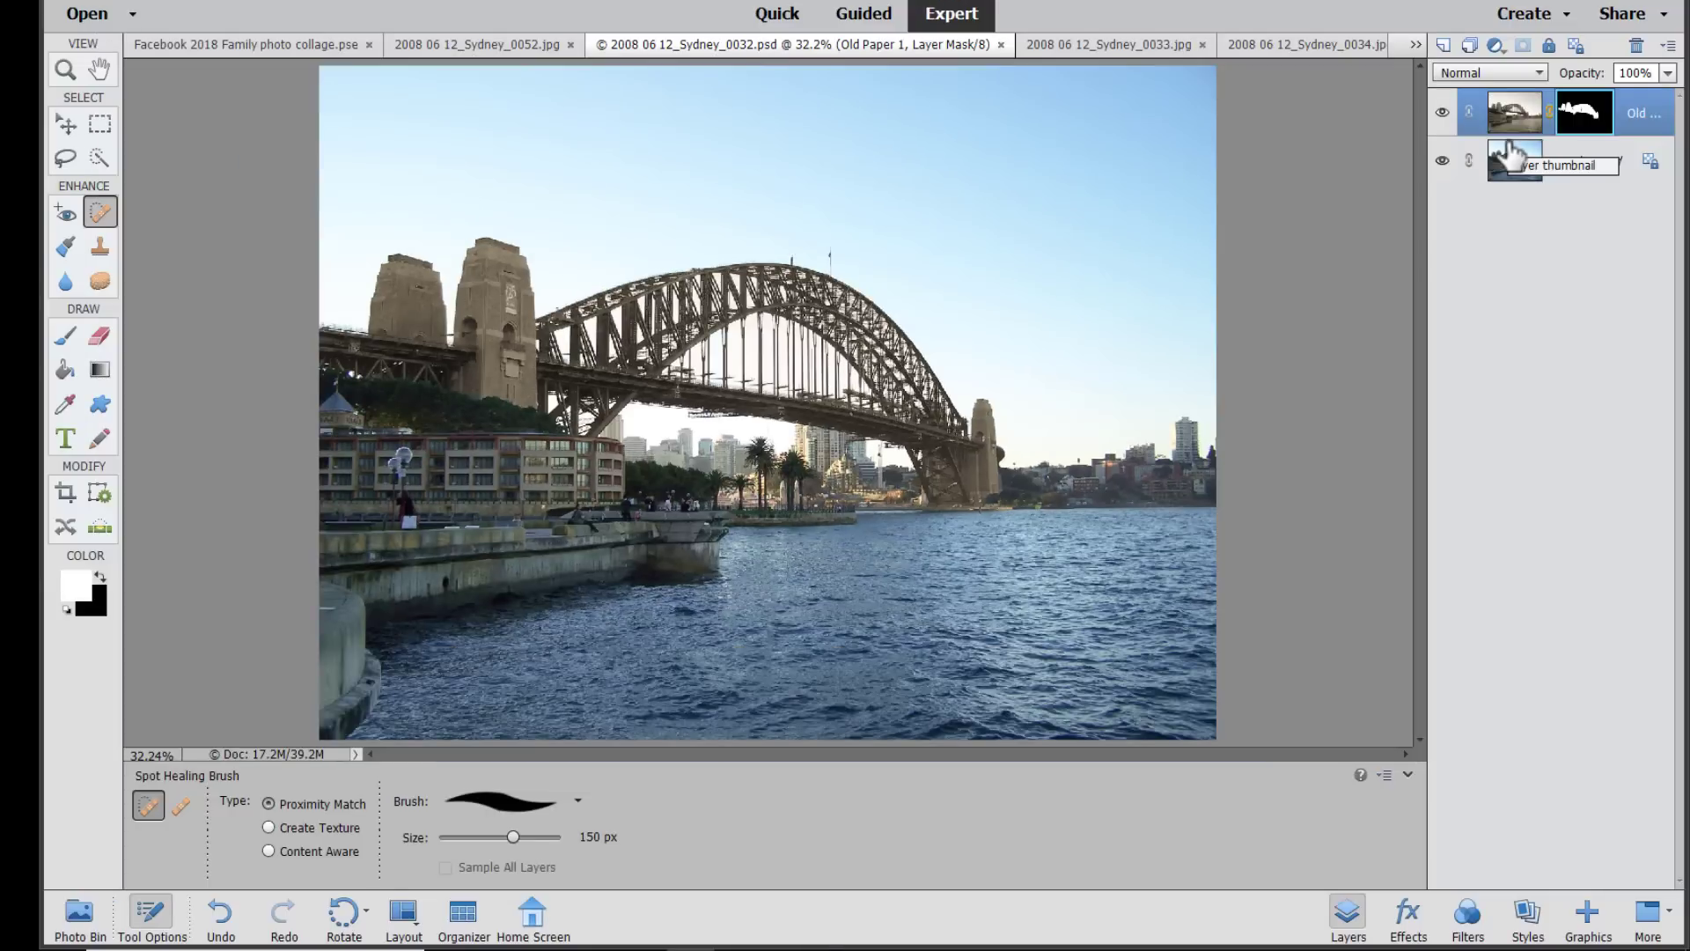
pyautogui.click(1442, 112)
pyautogui.click(1441, 112)
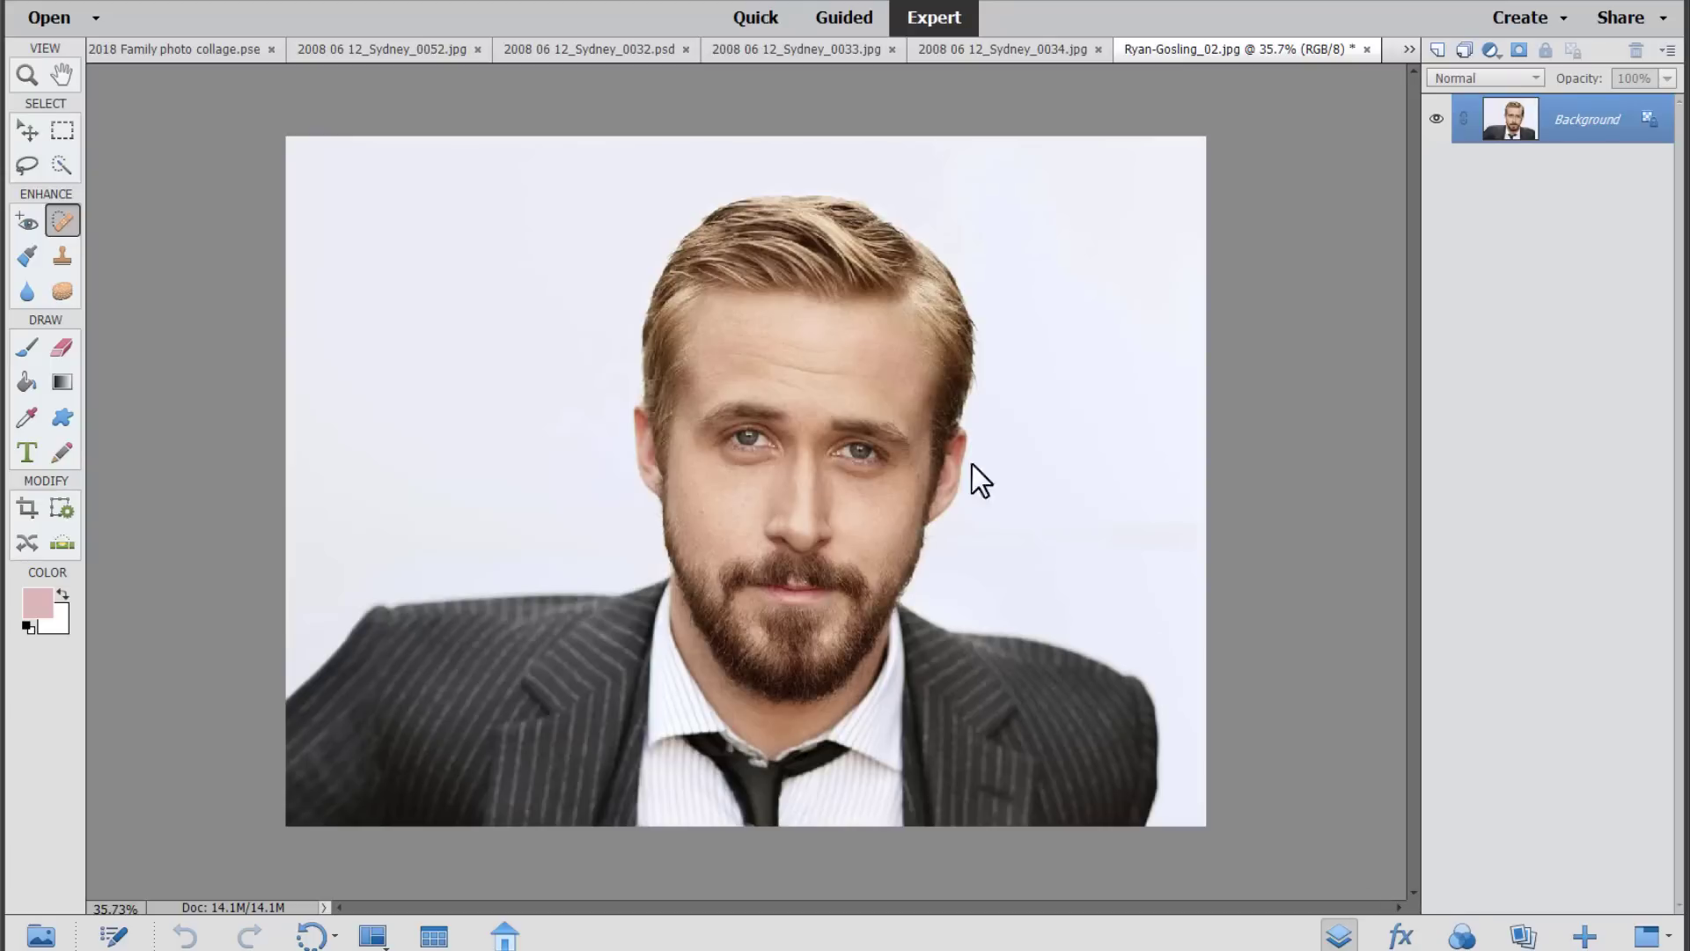
# - Start the Meme Maker guided edit on the portrait and create the meme template
pyautogui.click(833, 20)
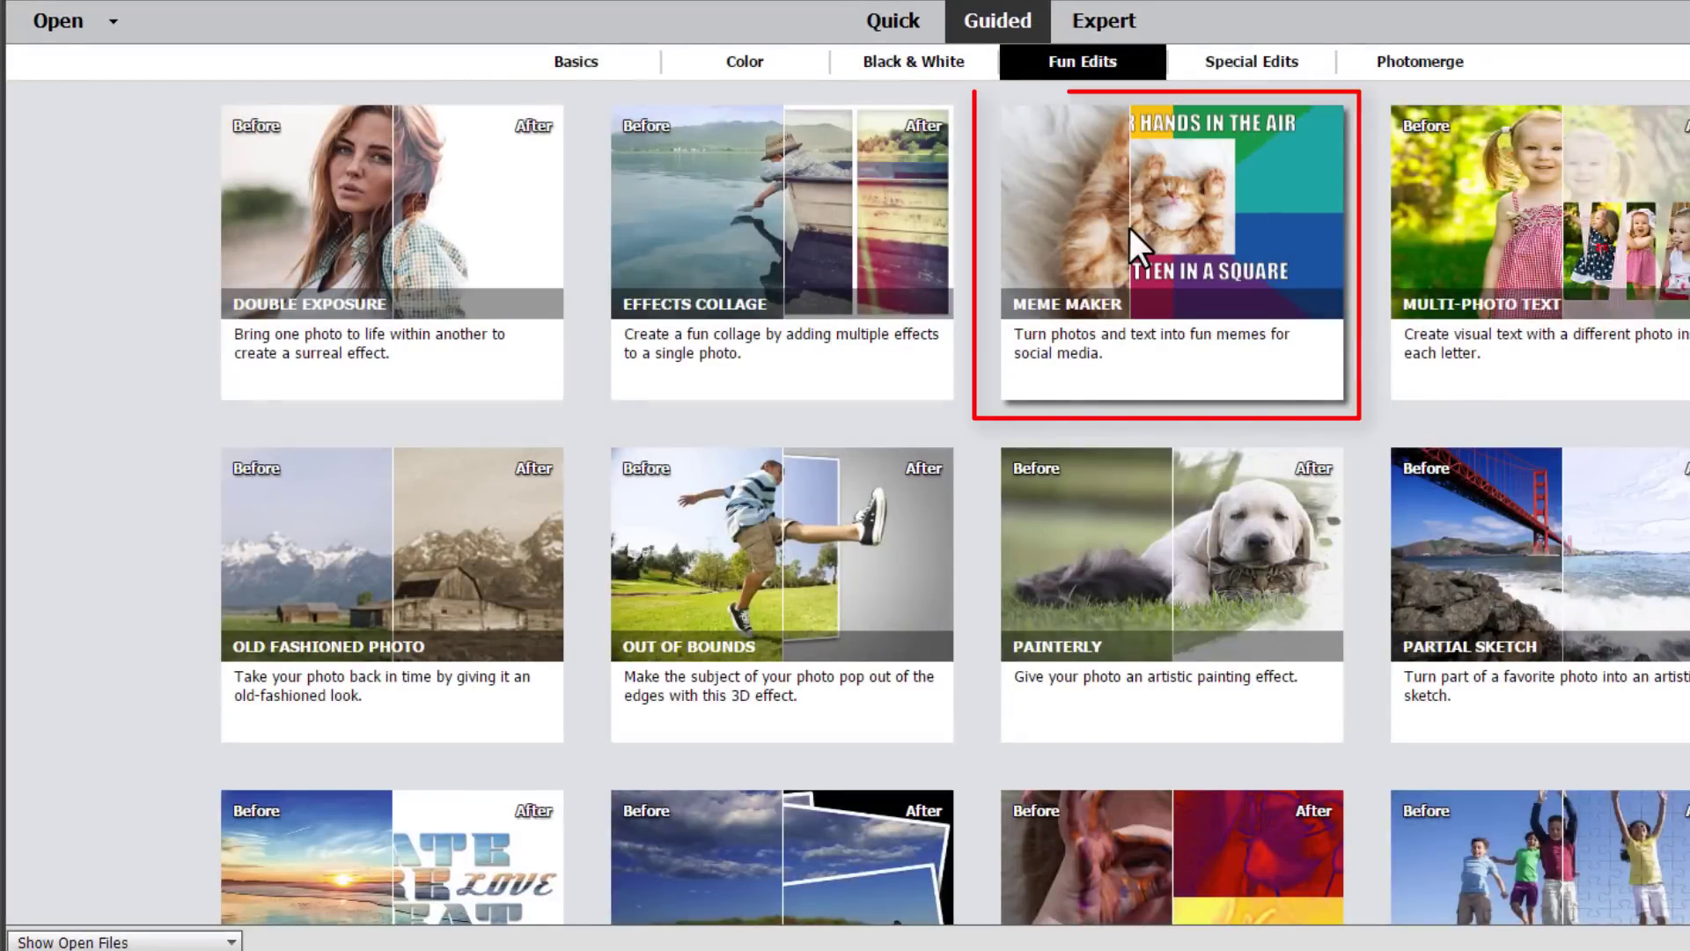
pyautogui.click(1129, 227)
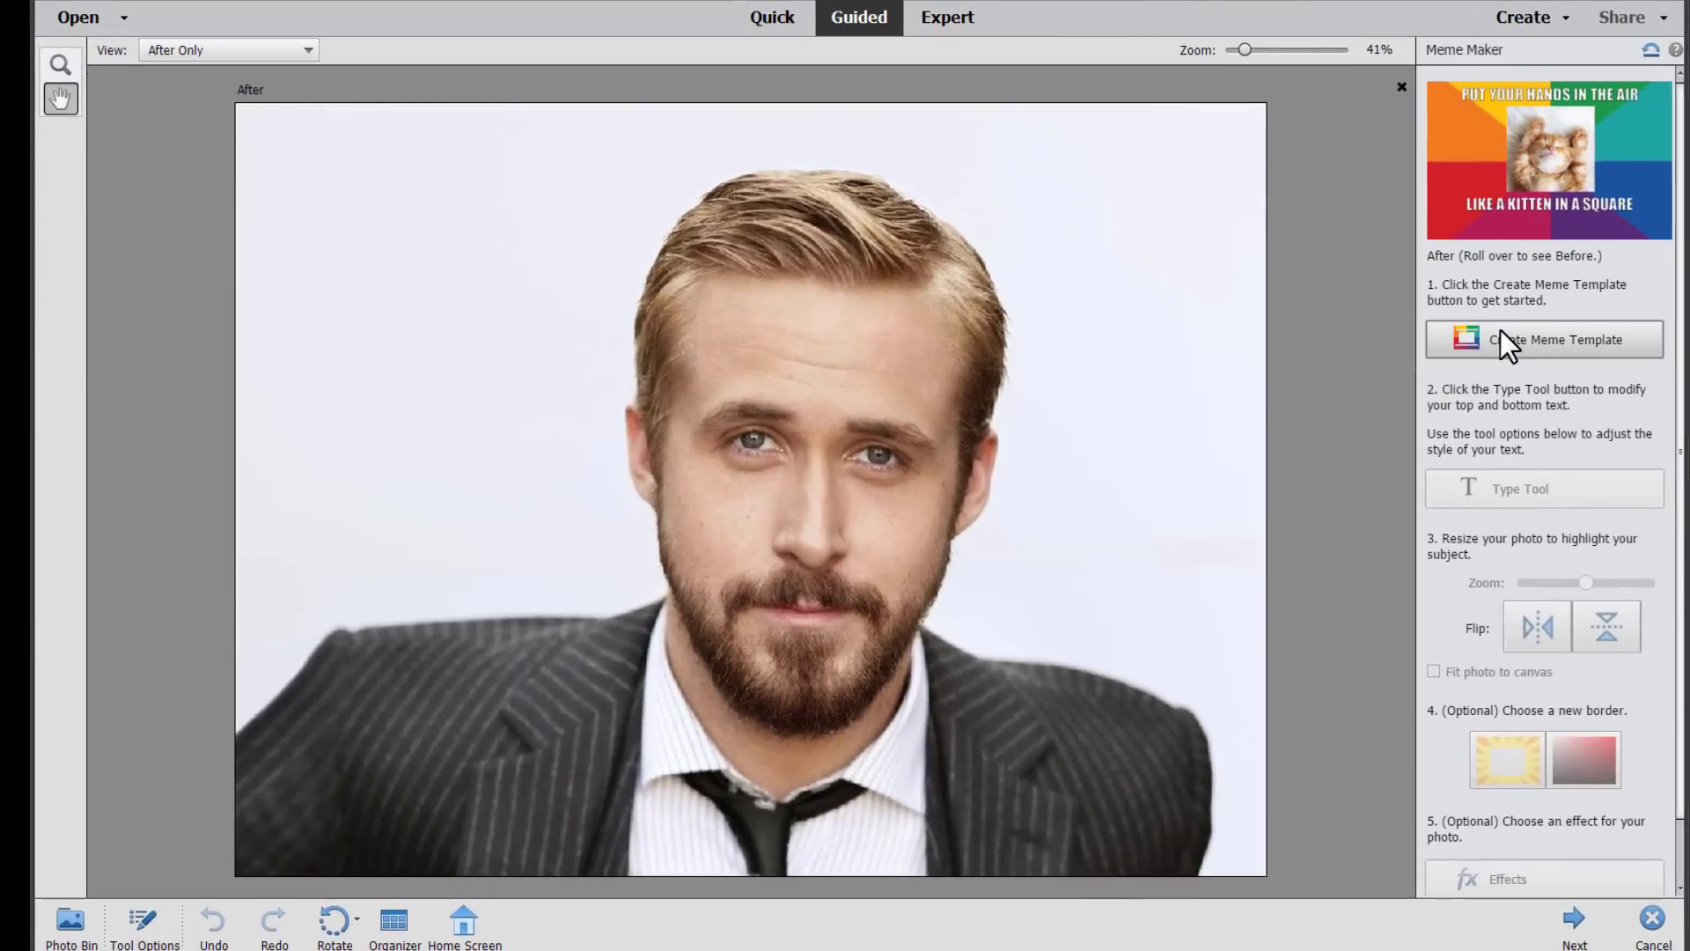
pyautogui.click(1500, 330)
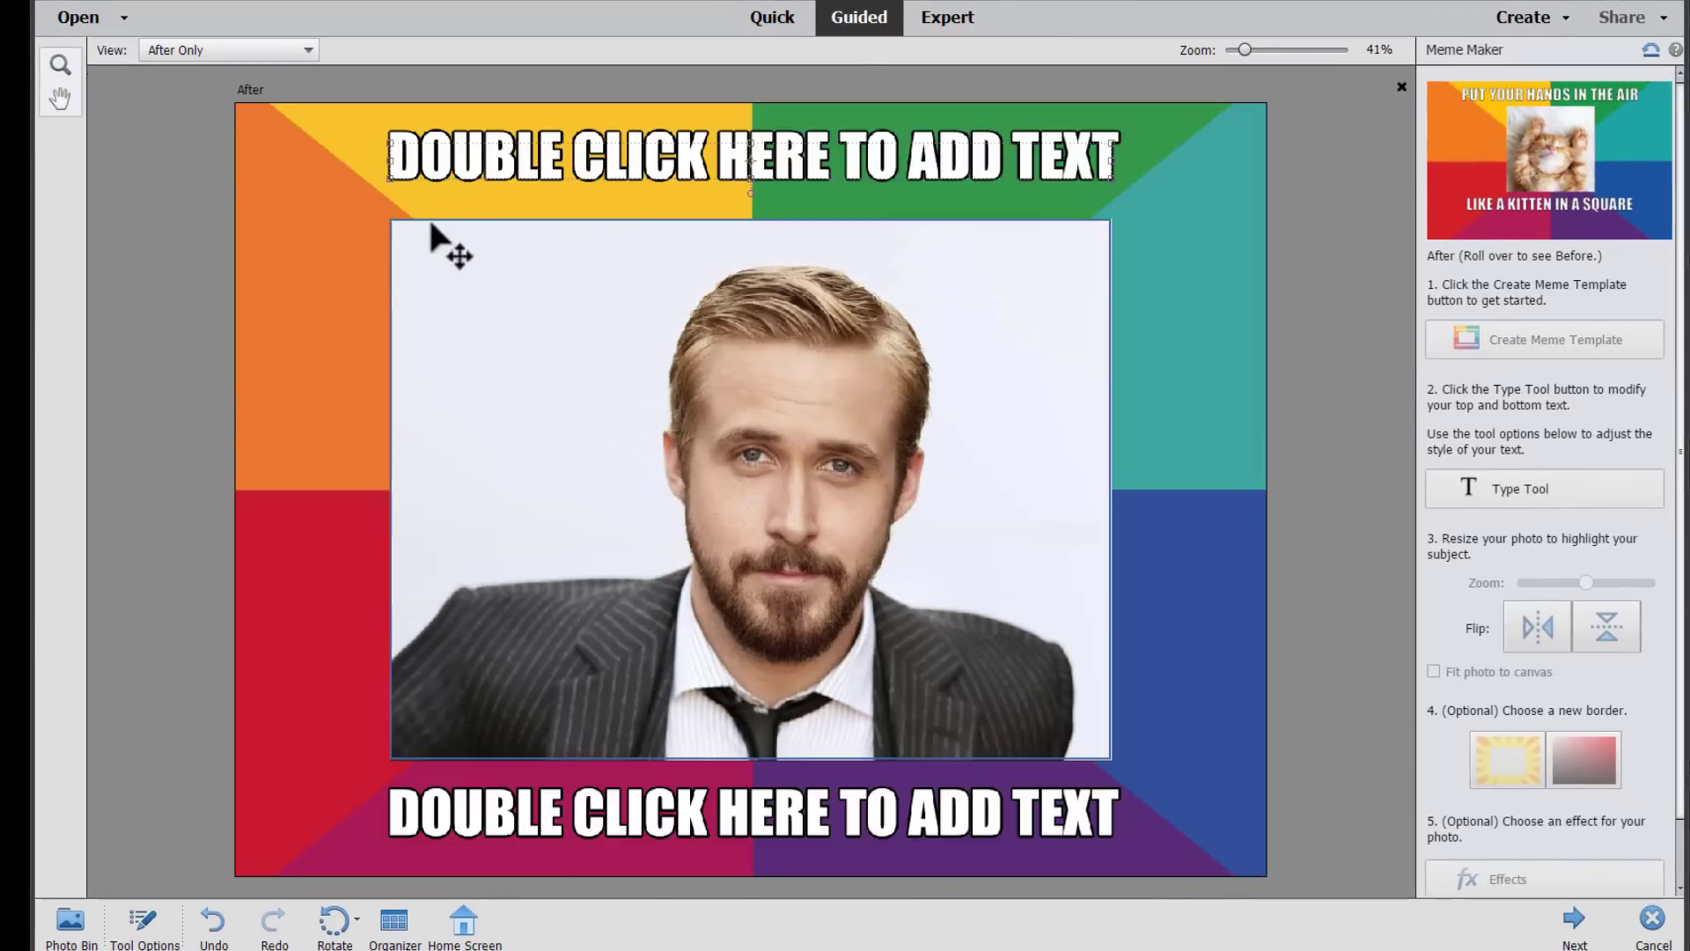
# - Caption the meme 'HEY GIRL, I KNOW ITS DSD TODAY' with a hard-drive punchline, and enlarge the photo
pyautogui.click(1519, 491)
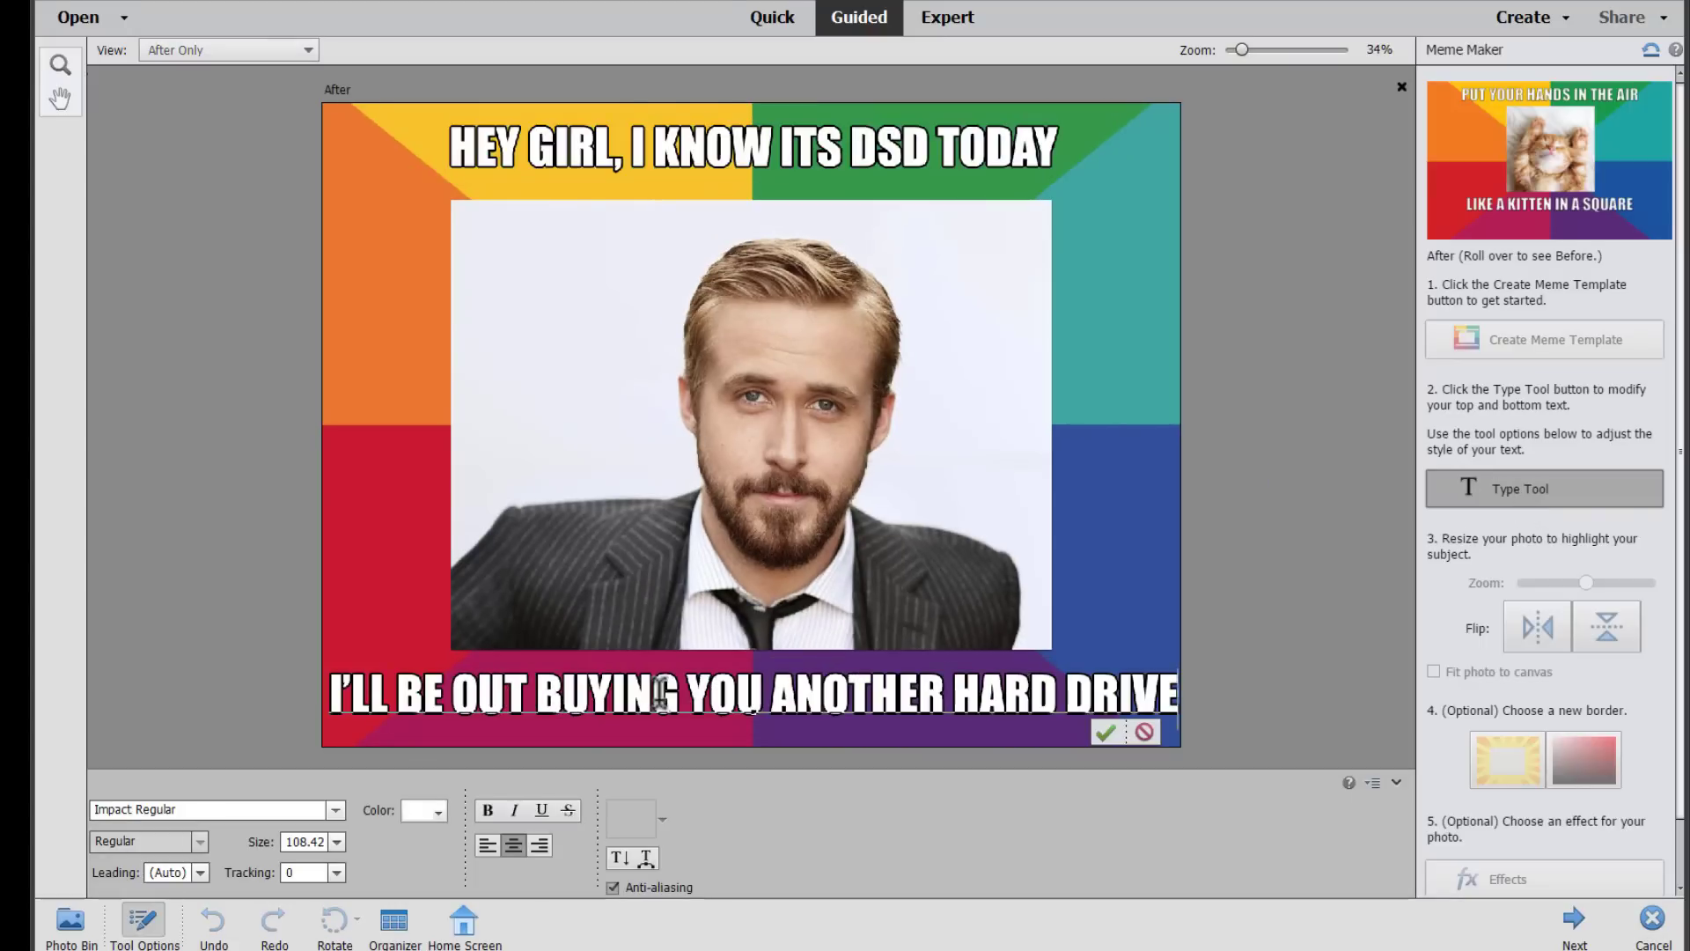
pyautogui.click(1507, 497)
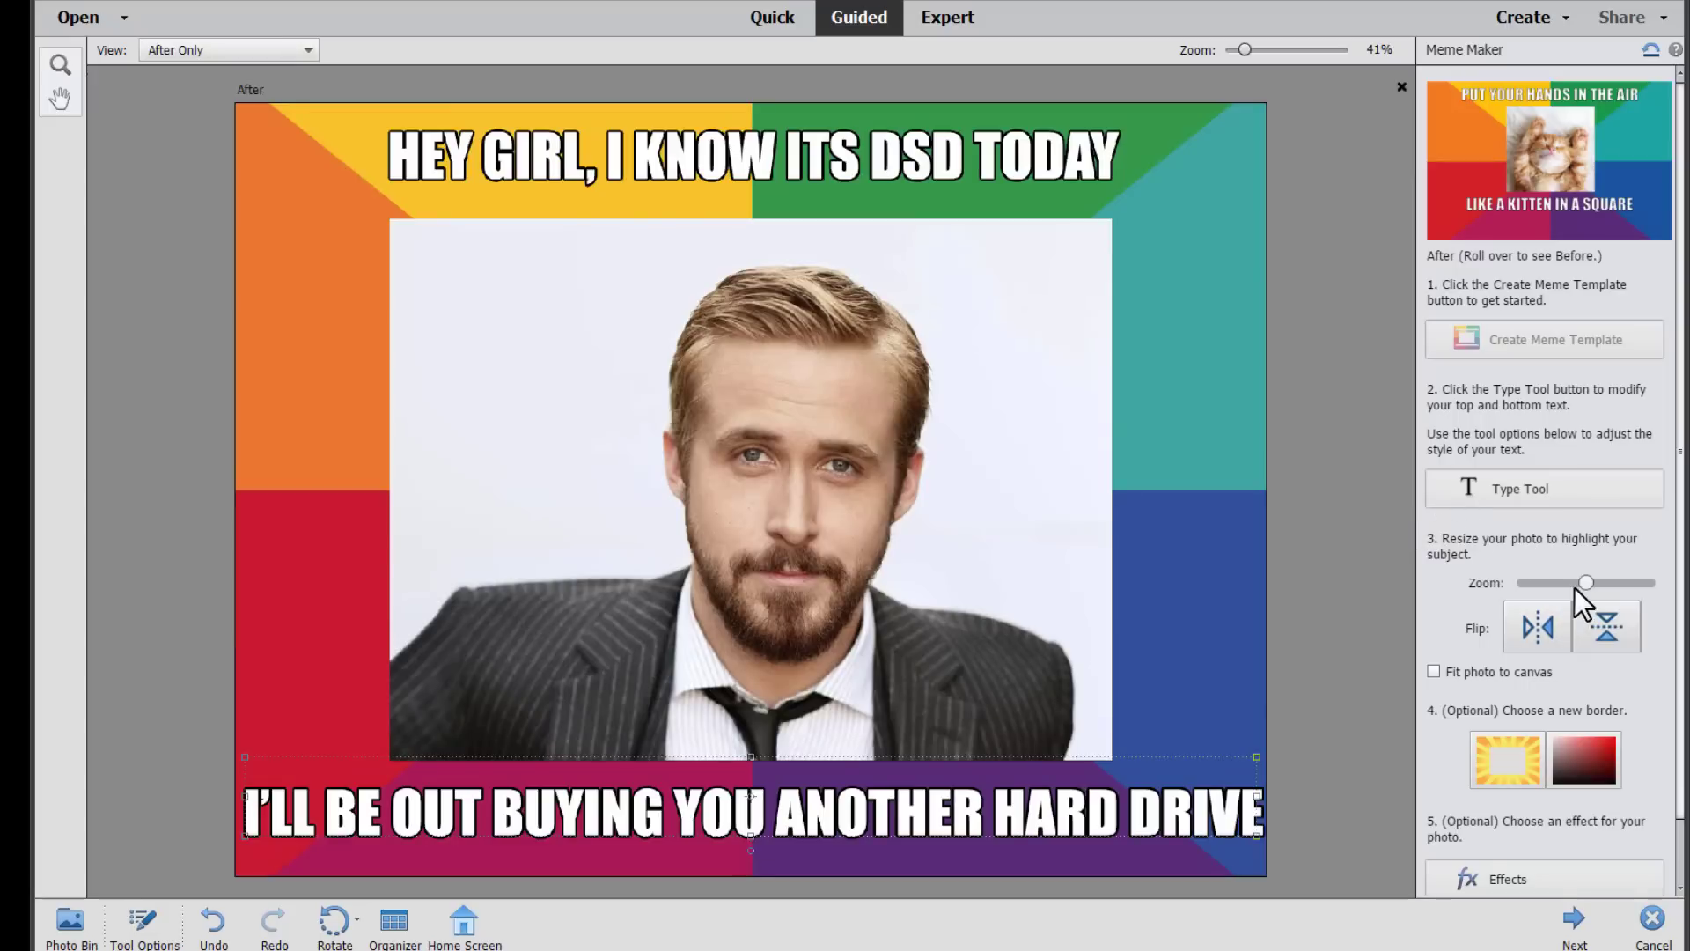
pyautogui.moveTo(1604, 574); pyautogui.dragTo(1602, 574)
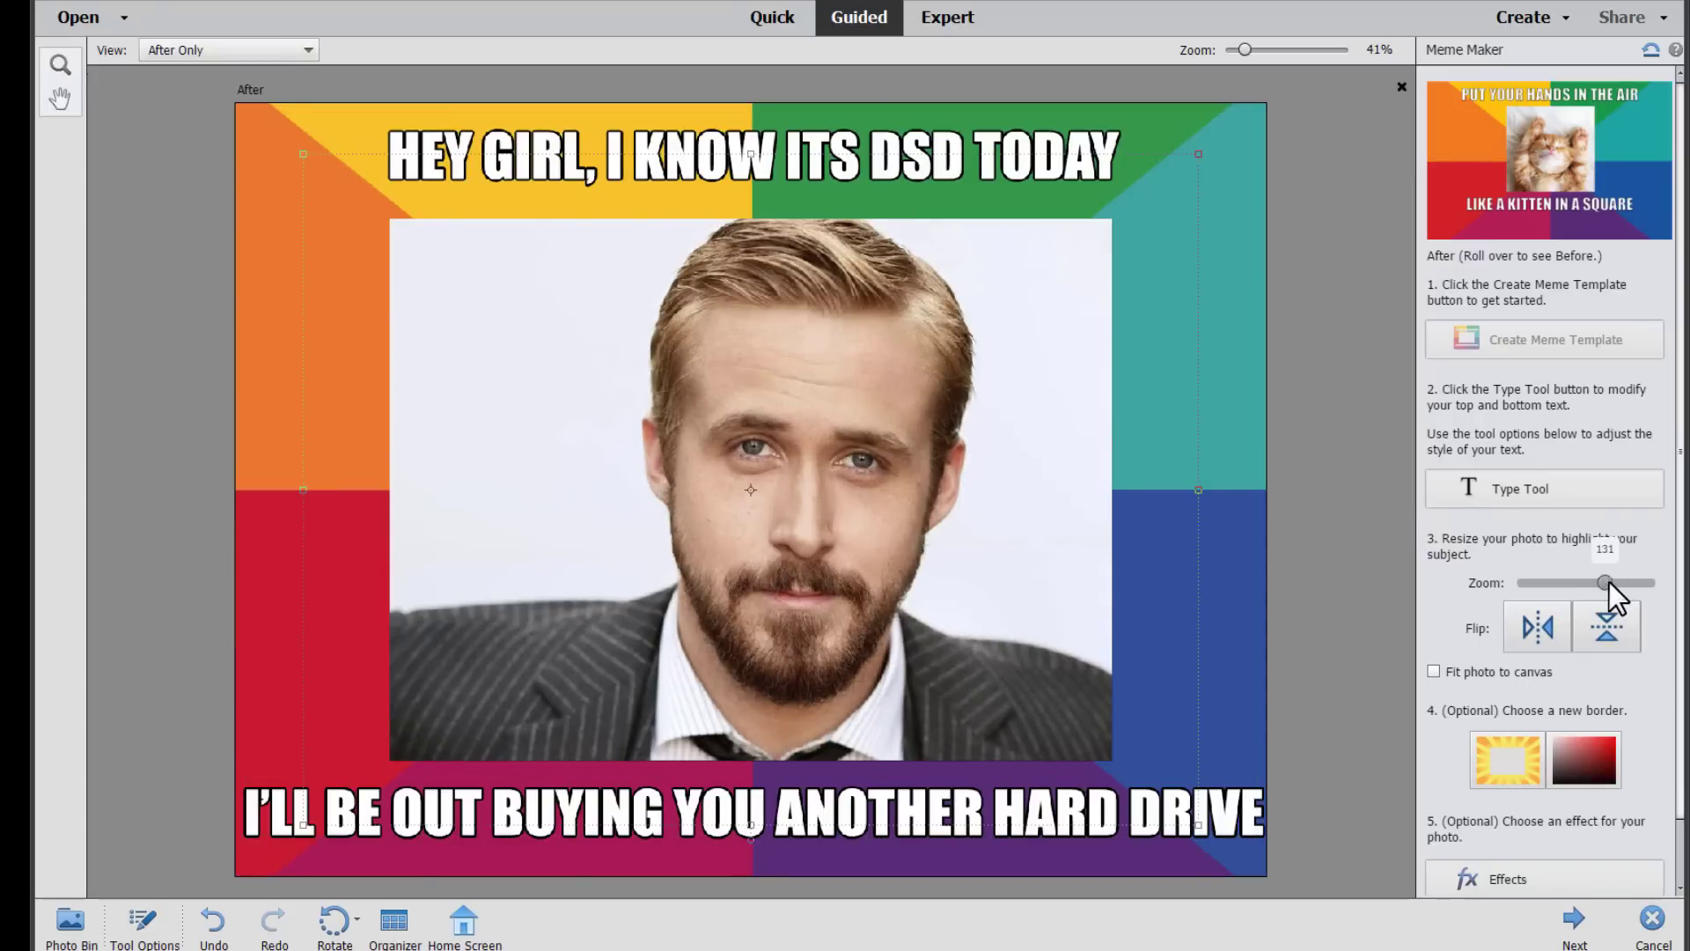
pyautogui.moveTo(1612, 581); pyautogui.dragTo(1568, 583)
# - Try the rainbow polygon and teal-pink-orange border presets, then discard the border change
pyautogui.click(1452, 672)
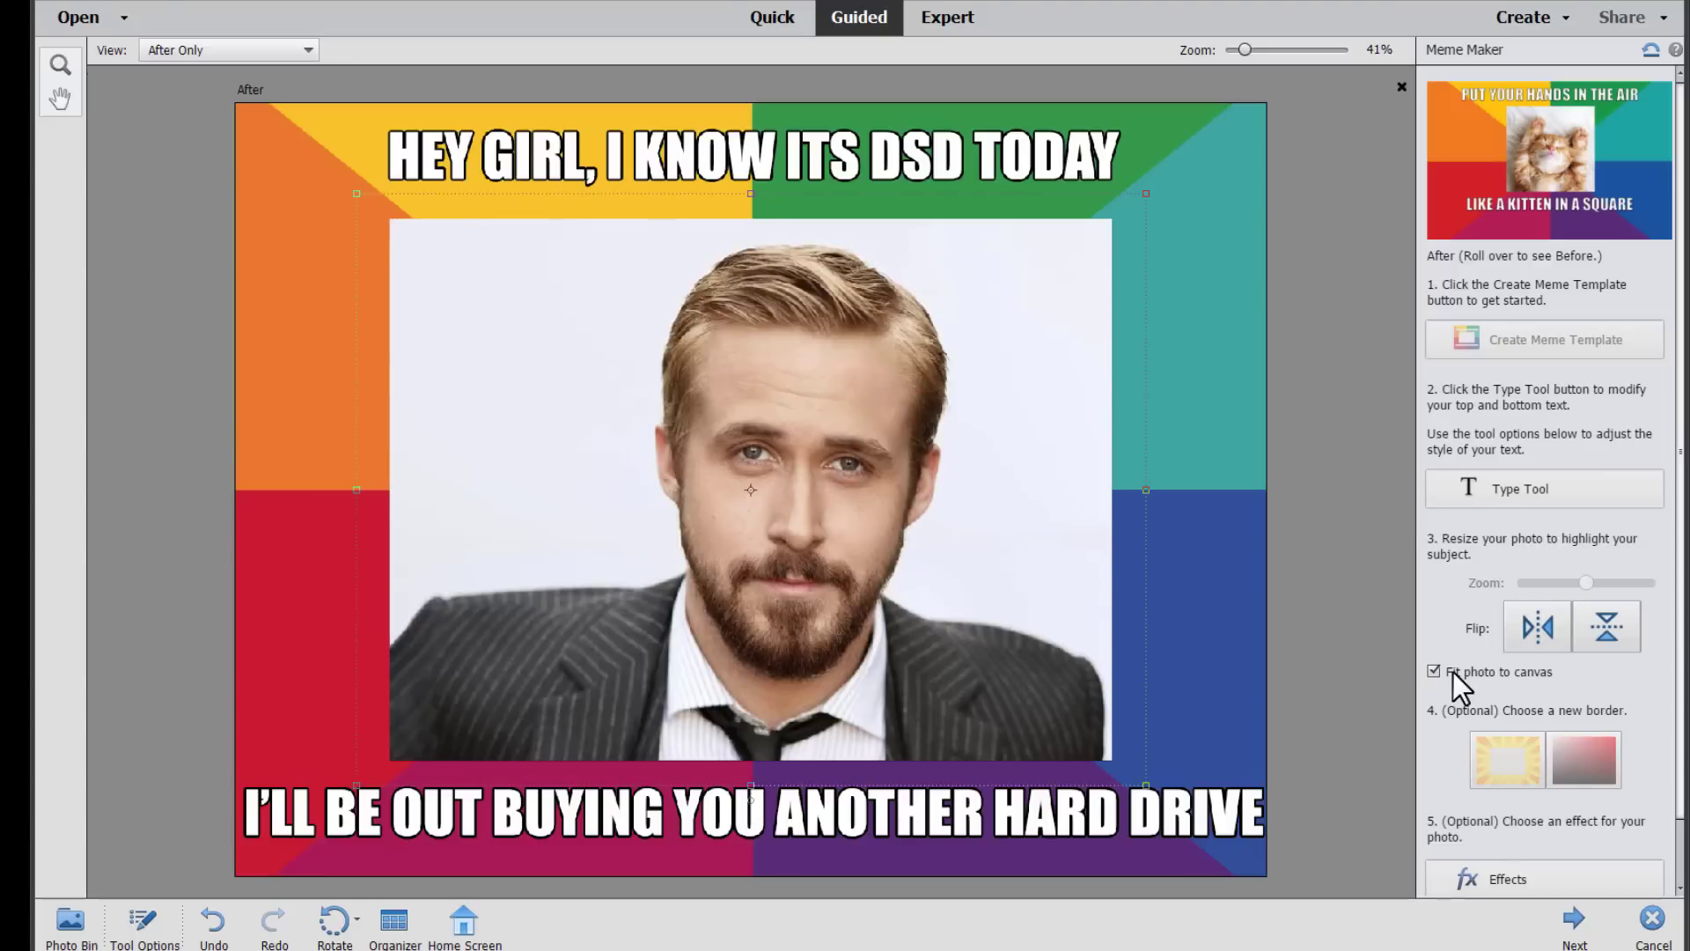
pyautogui.click(1452, 672)
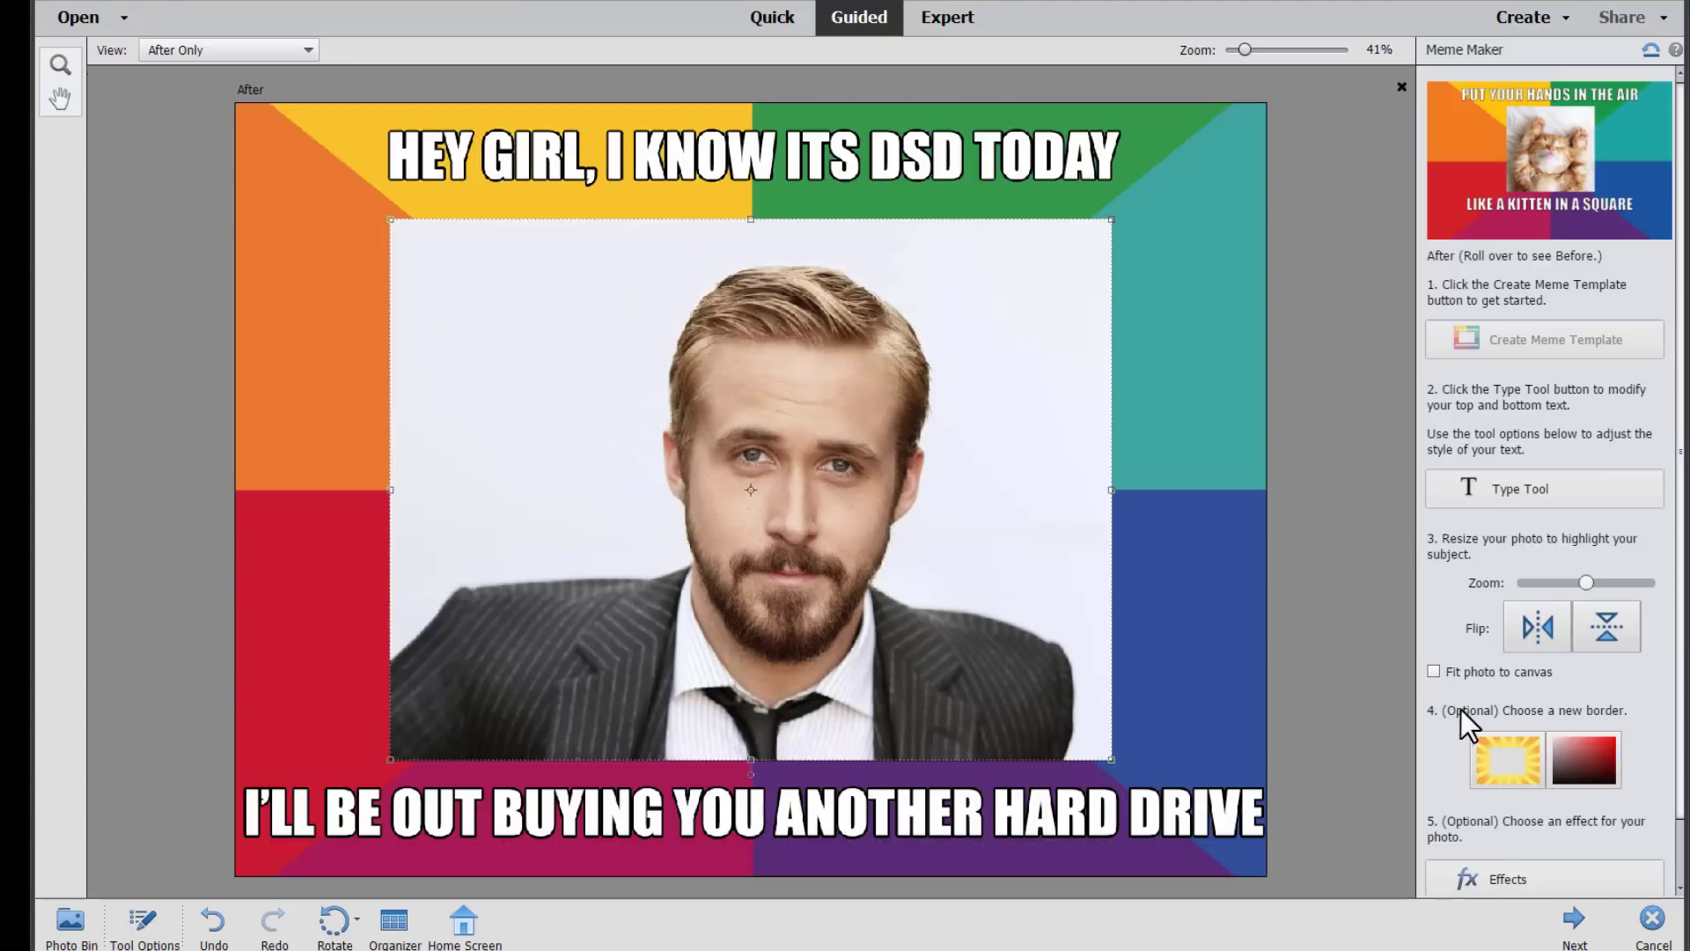
pyautogui.click(1510, 749)
pyautogui.click(1420, 490)
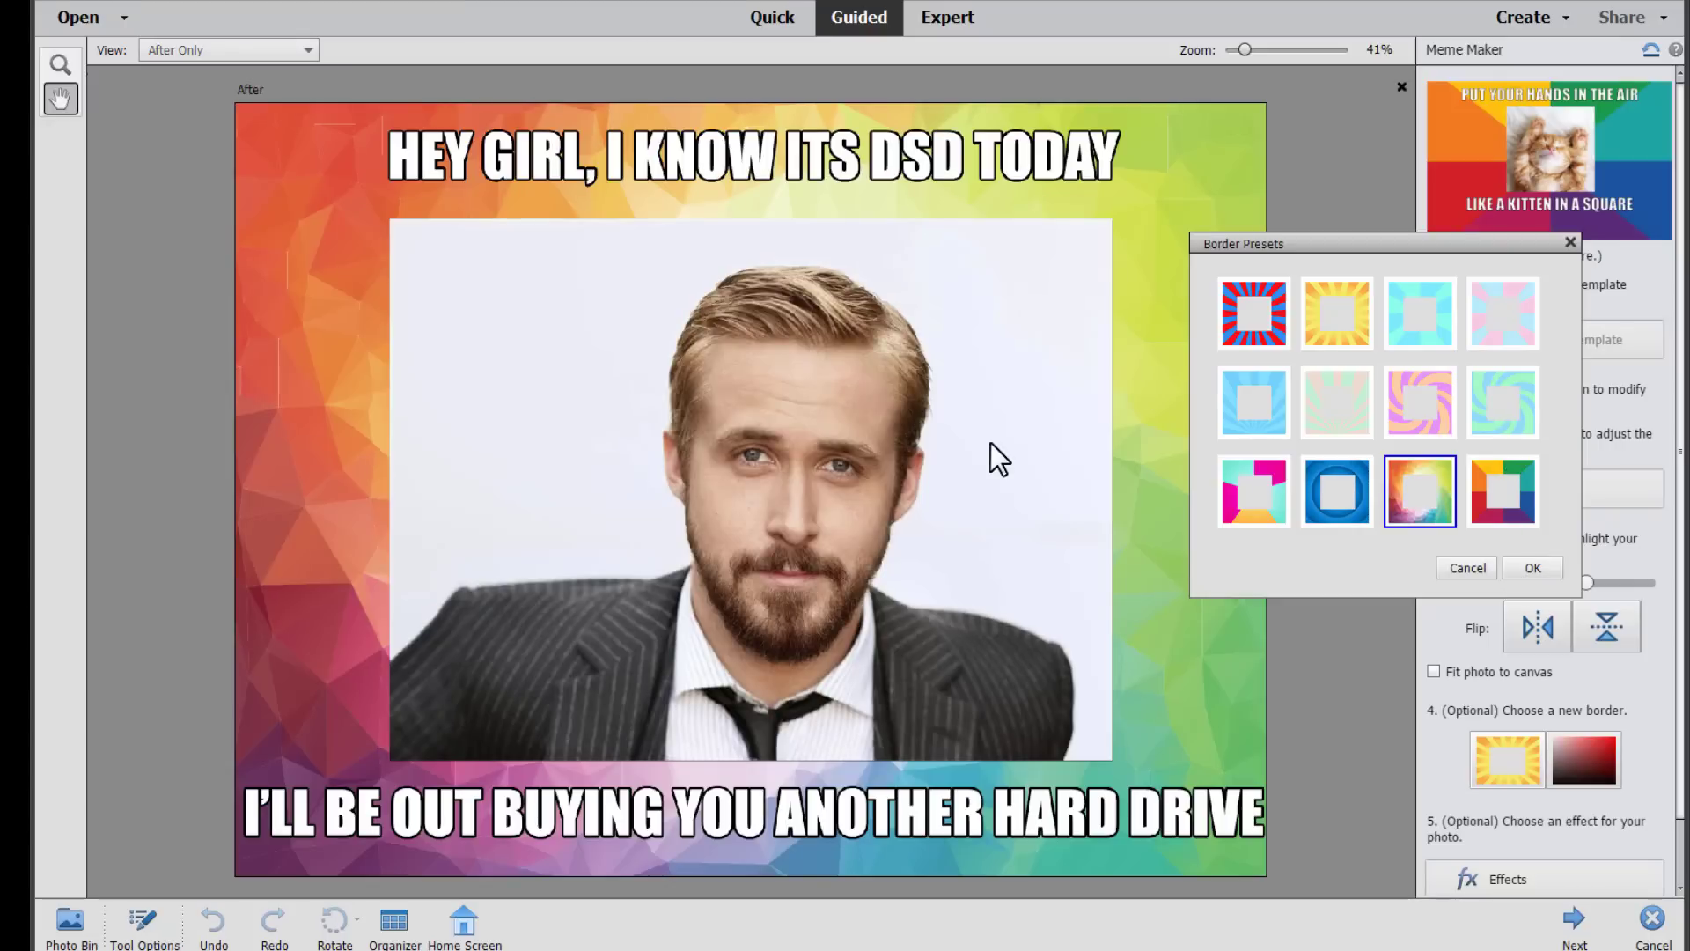
pyautogui.click(1254, 514)
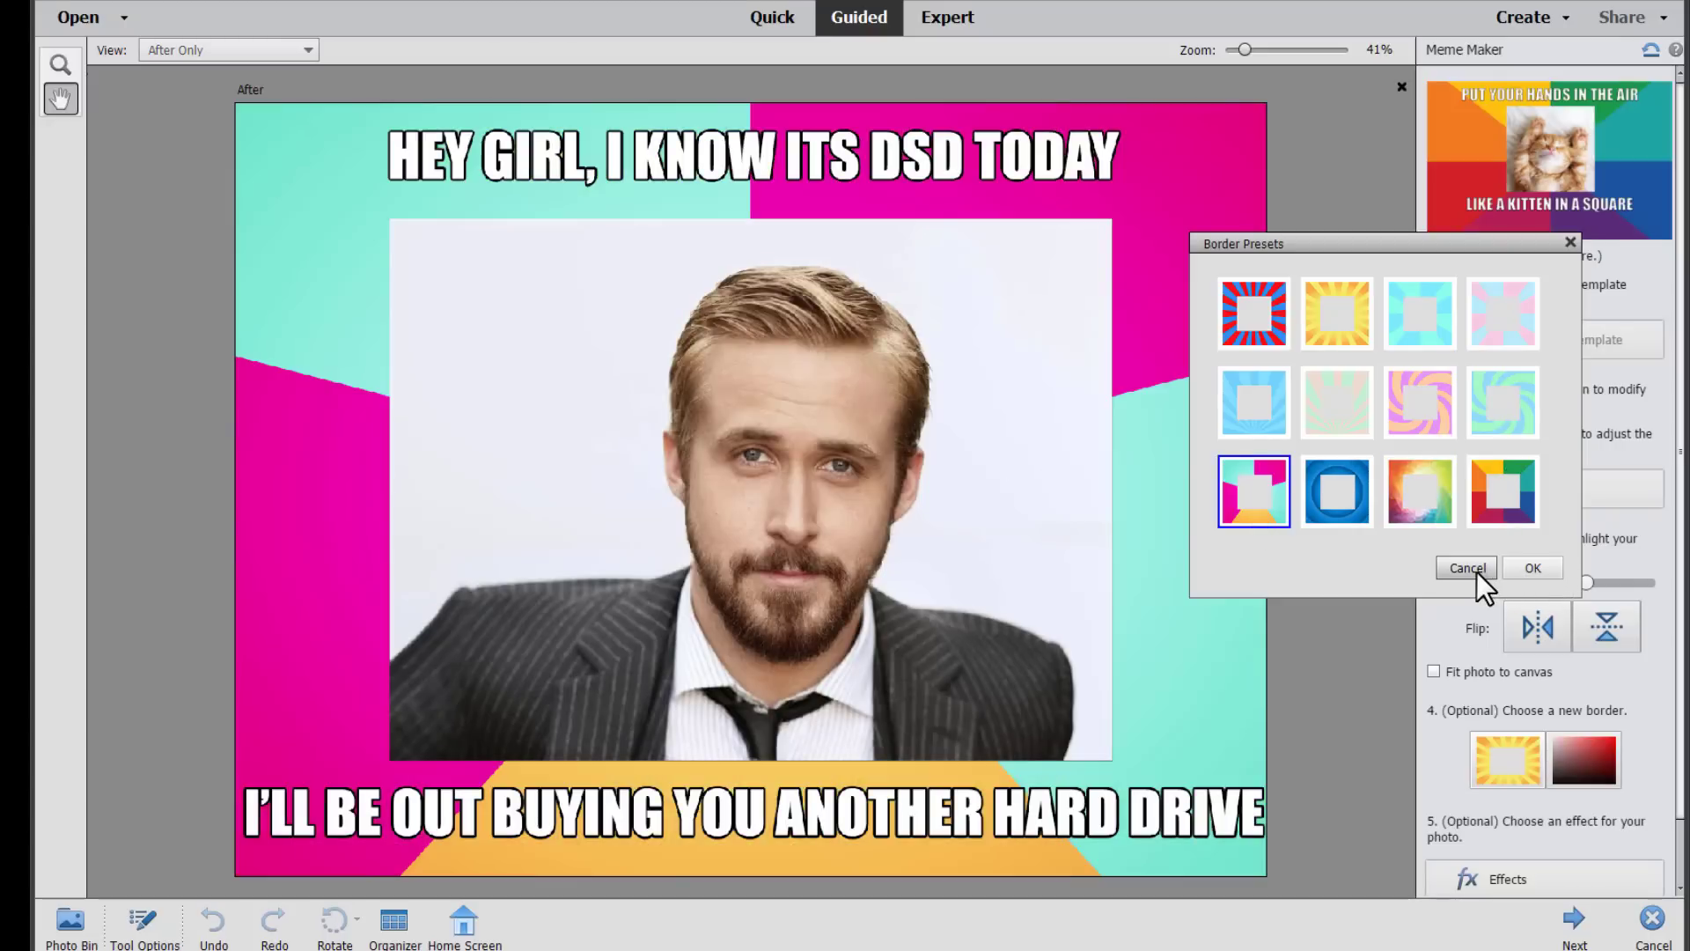
pyautogui.click(1474, 568)
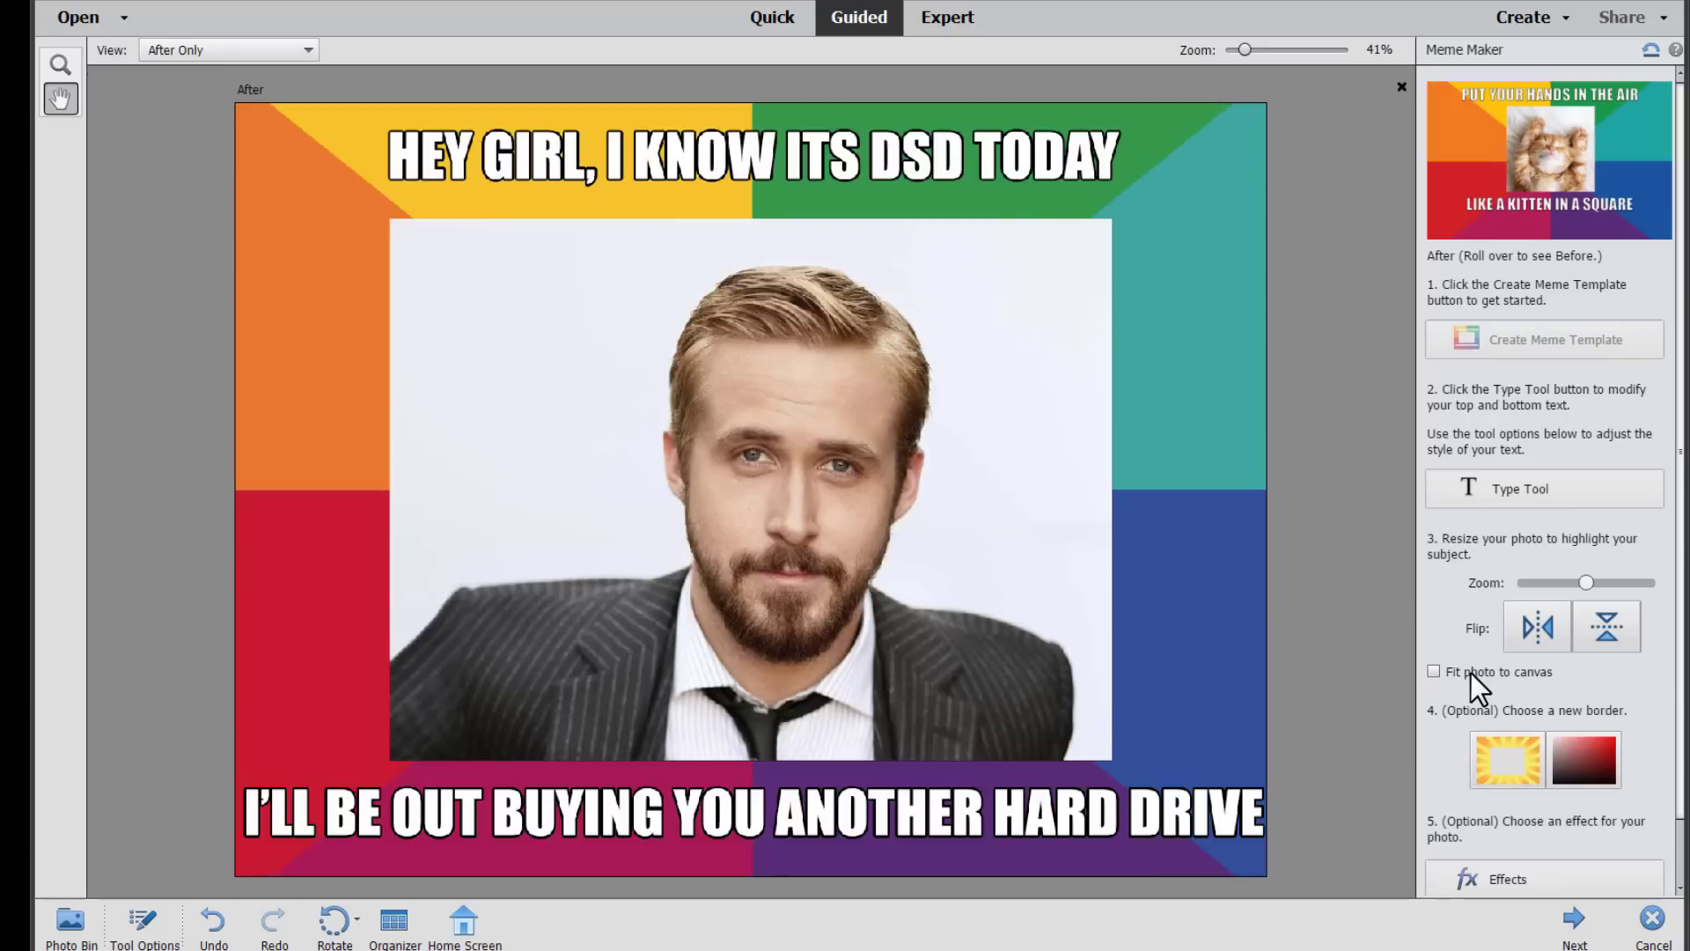
# - Fit the photo to the canvas, try pop-art, cartoon sketch and black-and-white effects, then restore original colours
pyautogui.click(1470, 672)
pyautogui.scroll(-1, 1565, 697)
pyautogui.click(1525, 816)
pyautogui.scroll(-3, 1524, 817)
pyautogui.click(1534, 762)
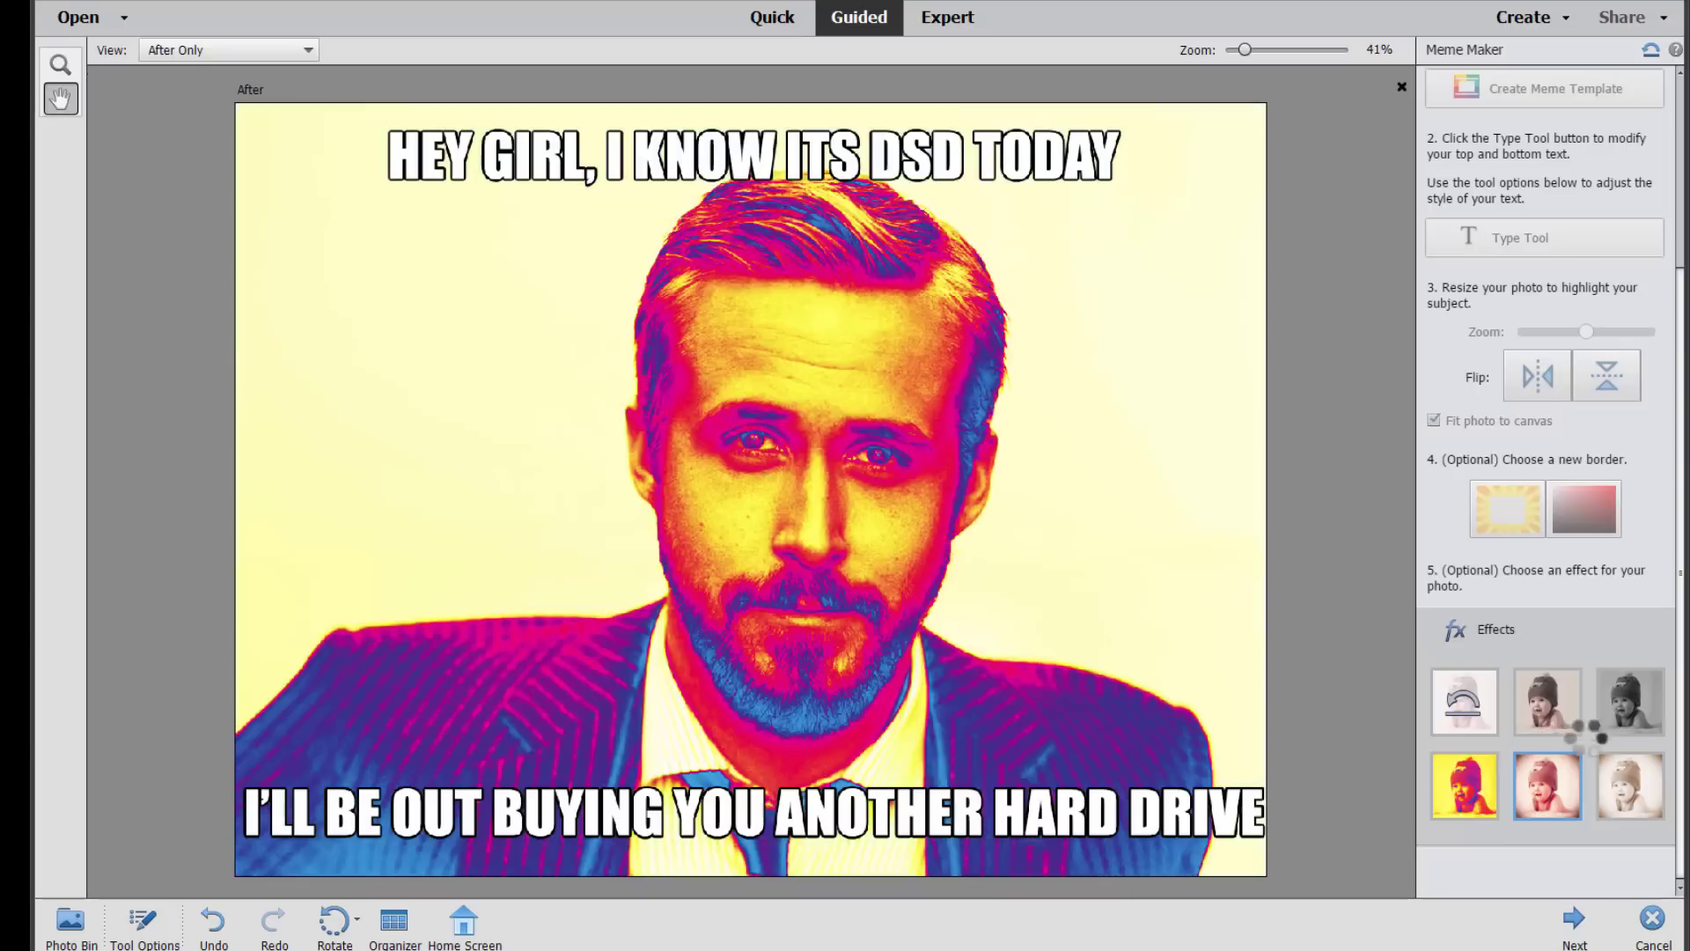
pyautogui.click(1545, 706)
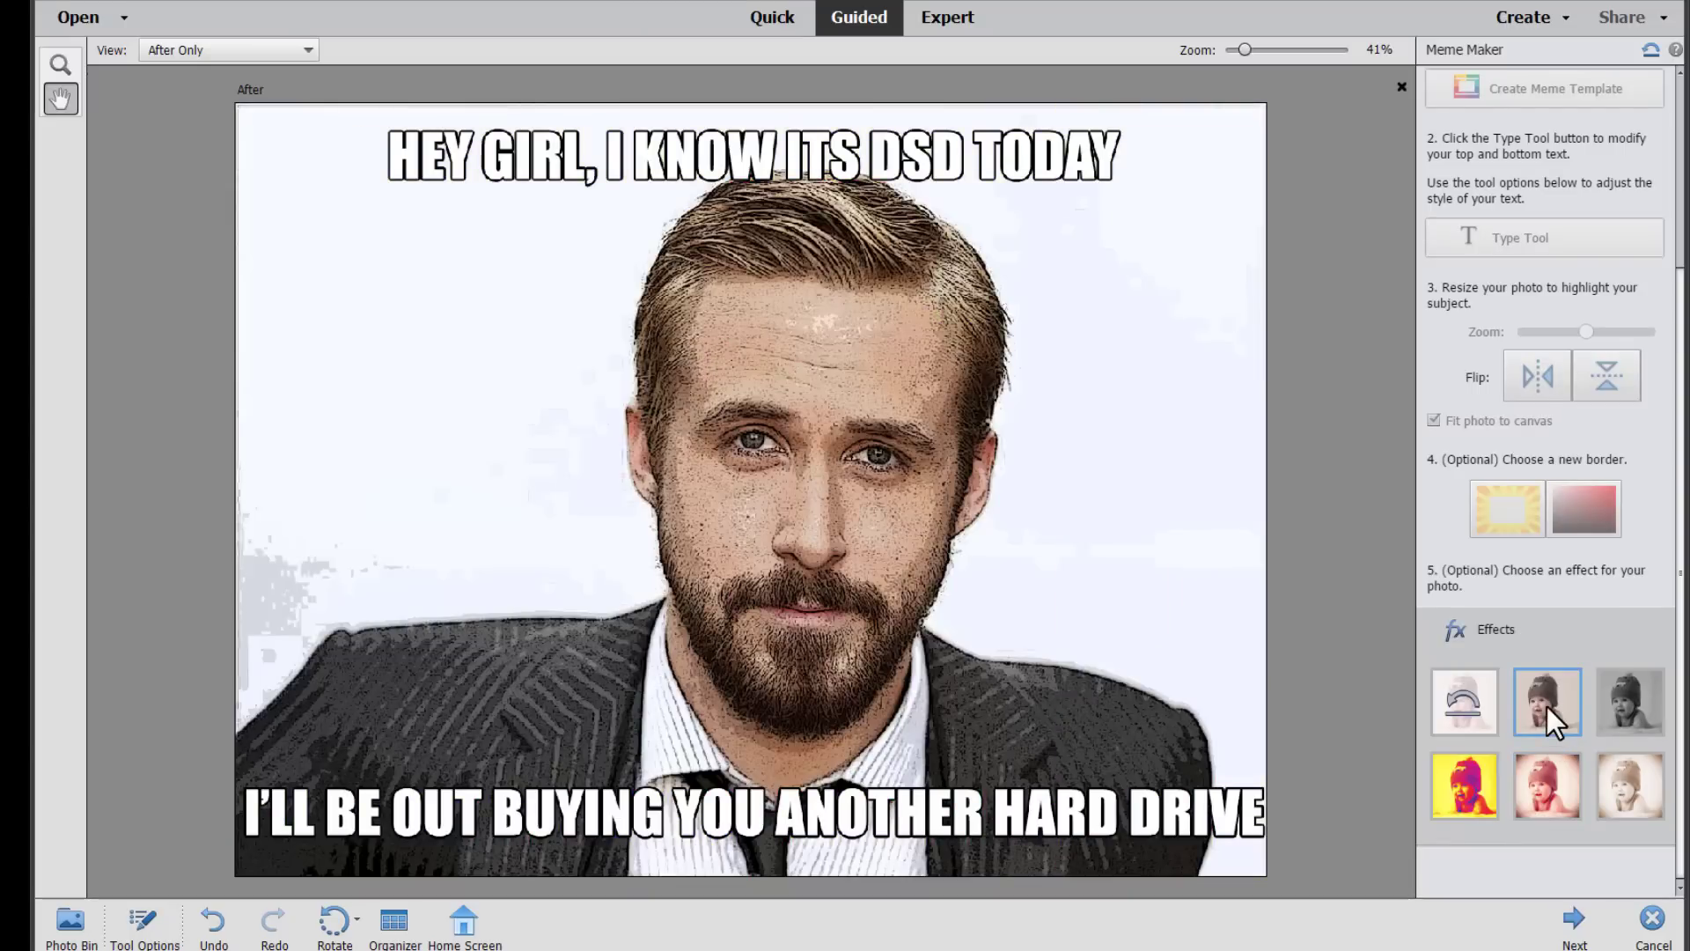
pyautogui.click(1641, 715)
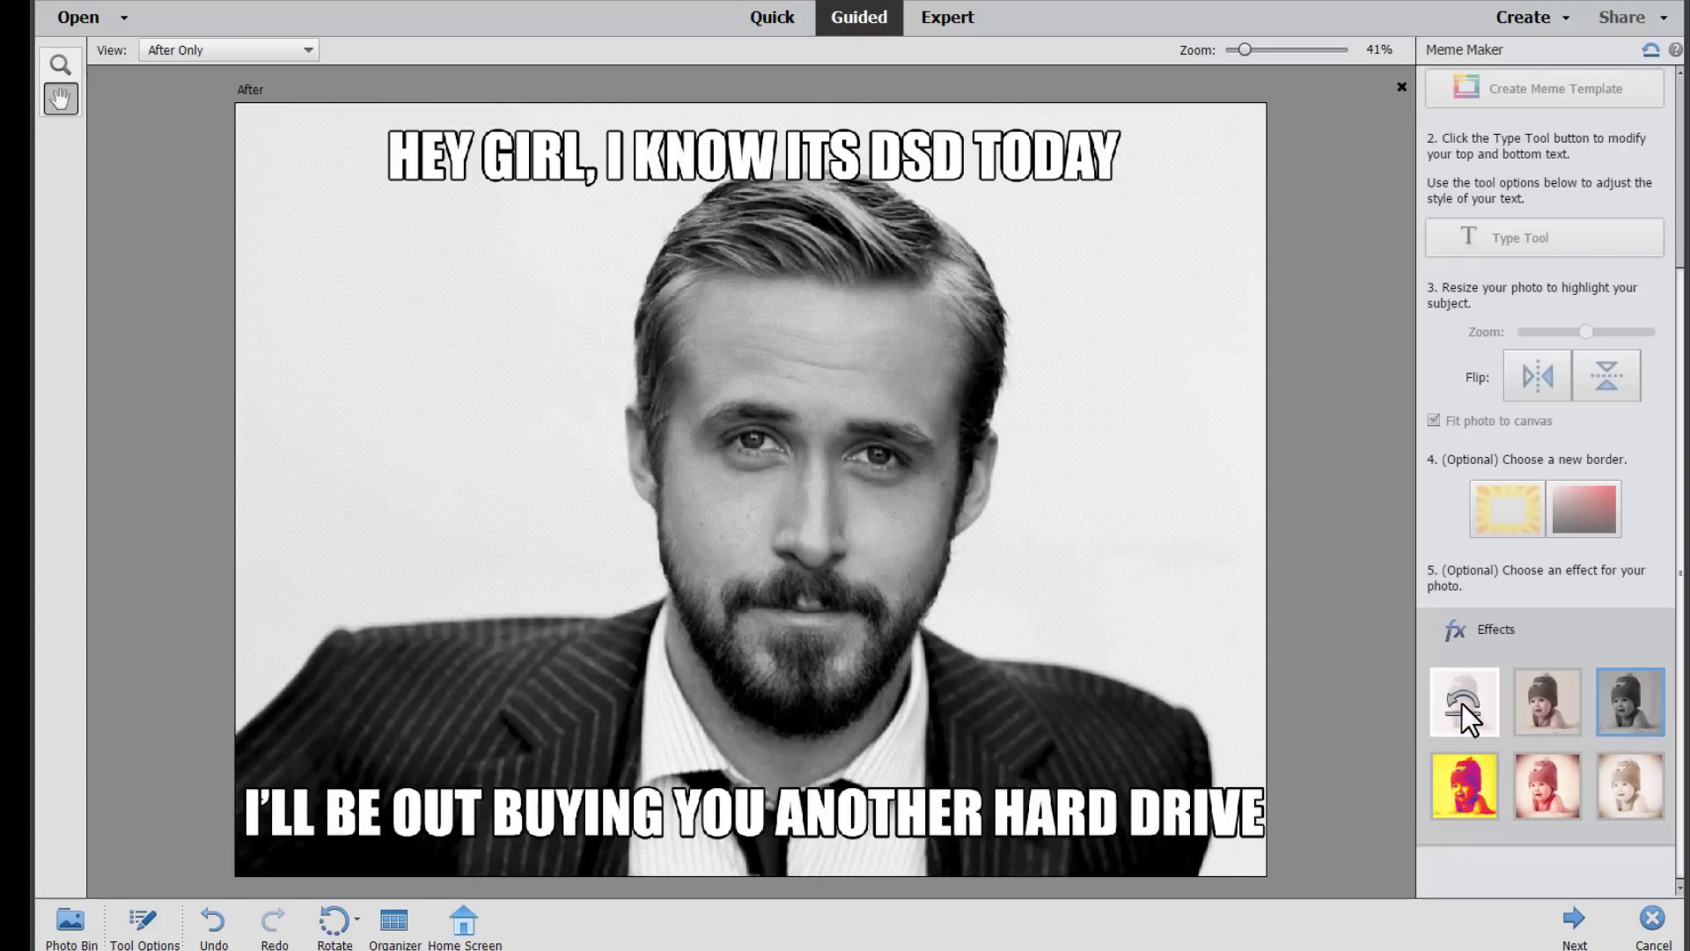
pyautogui.click(1461, 704)
# - Finish the meme, save it as a PSD file, and switch to the Lucy at Four.psd portrait
pyautogui.click(1572, 920)
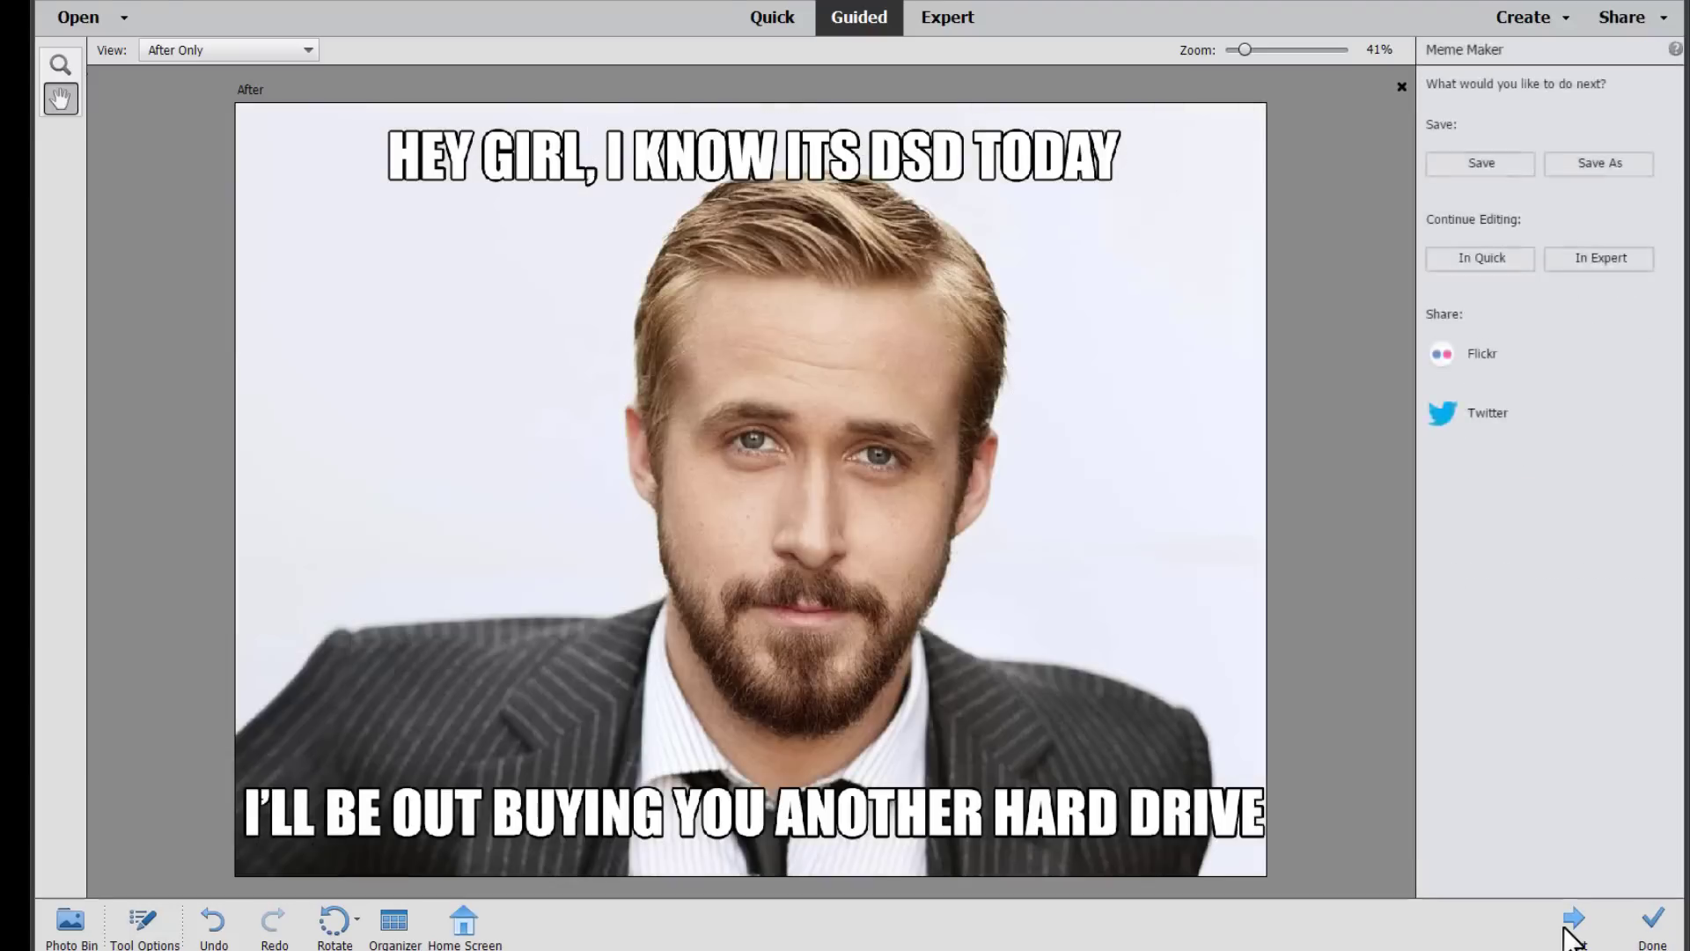
pyautogui.click(1563, 173)
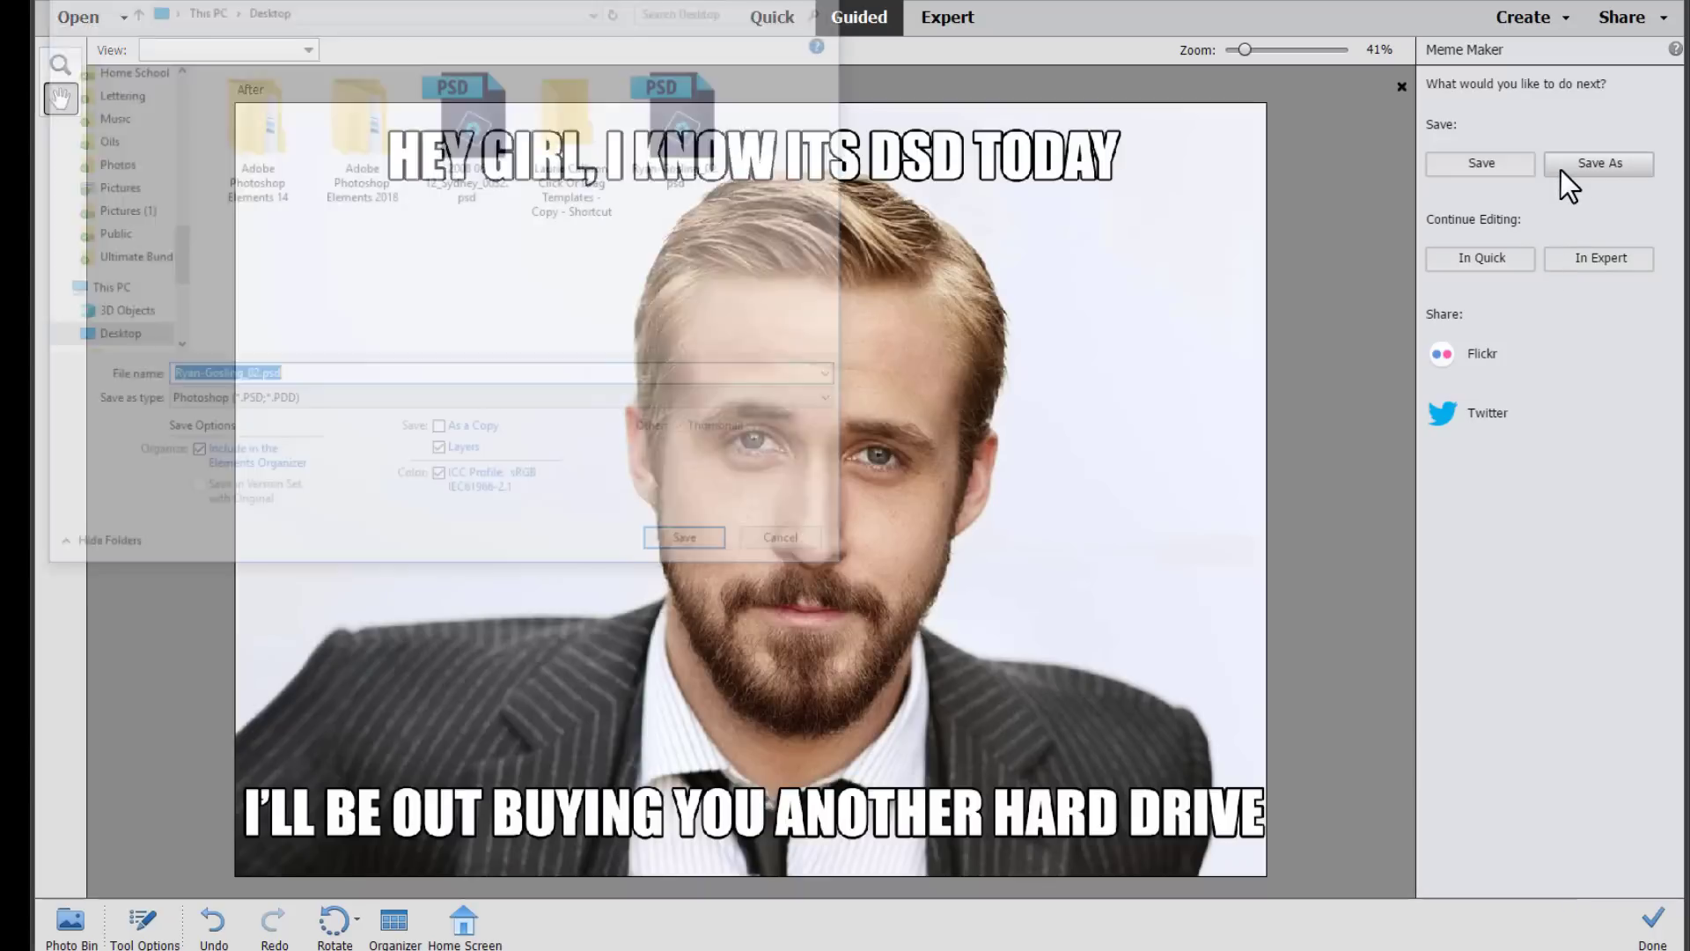
pyautogui.press('Return')
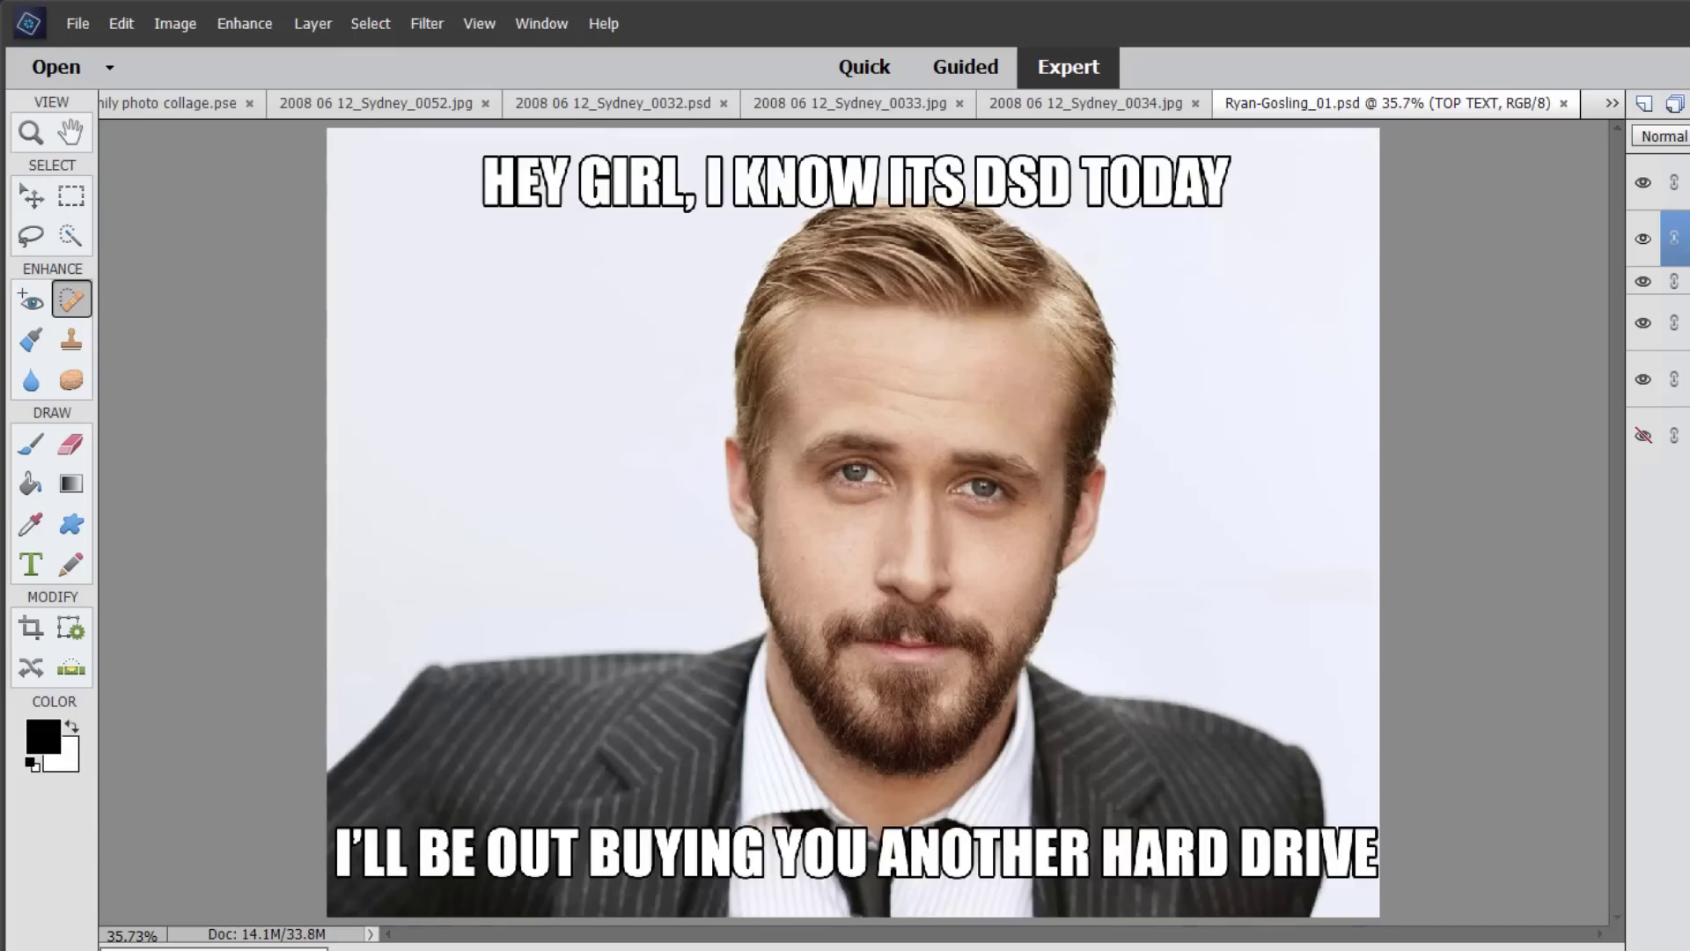
pyautogui.hotkey('ctrl', 'Tab')
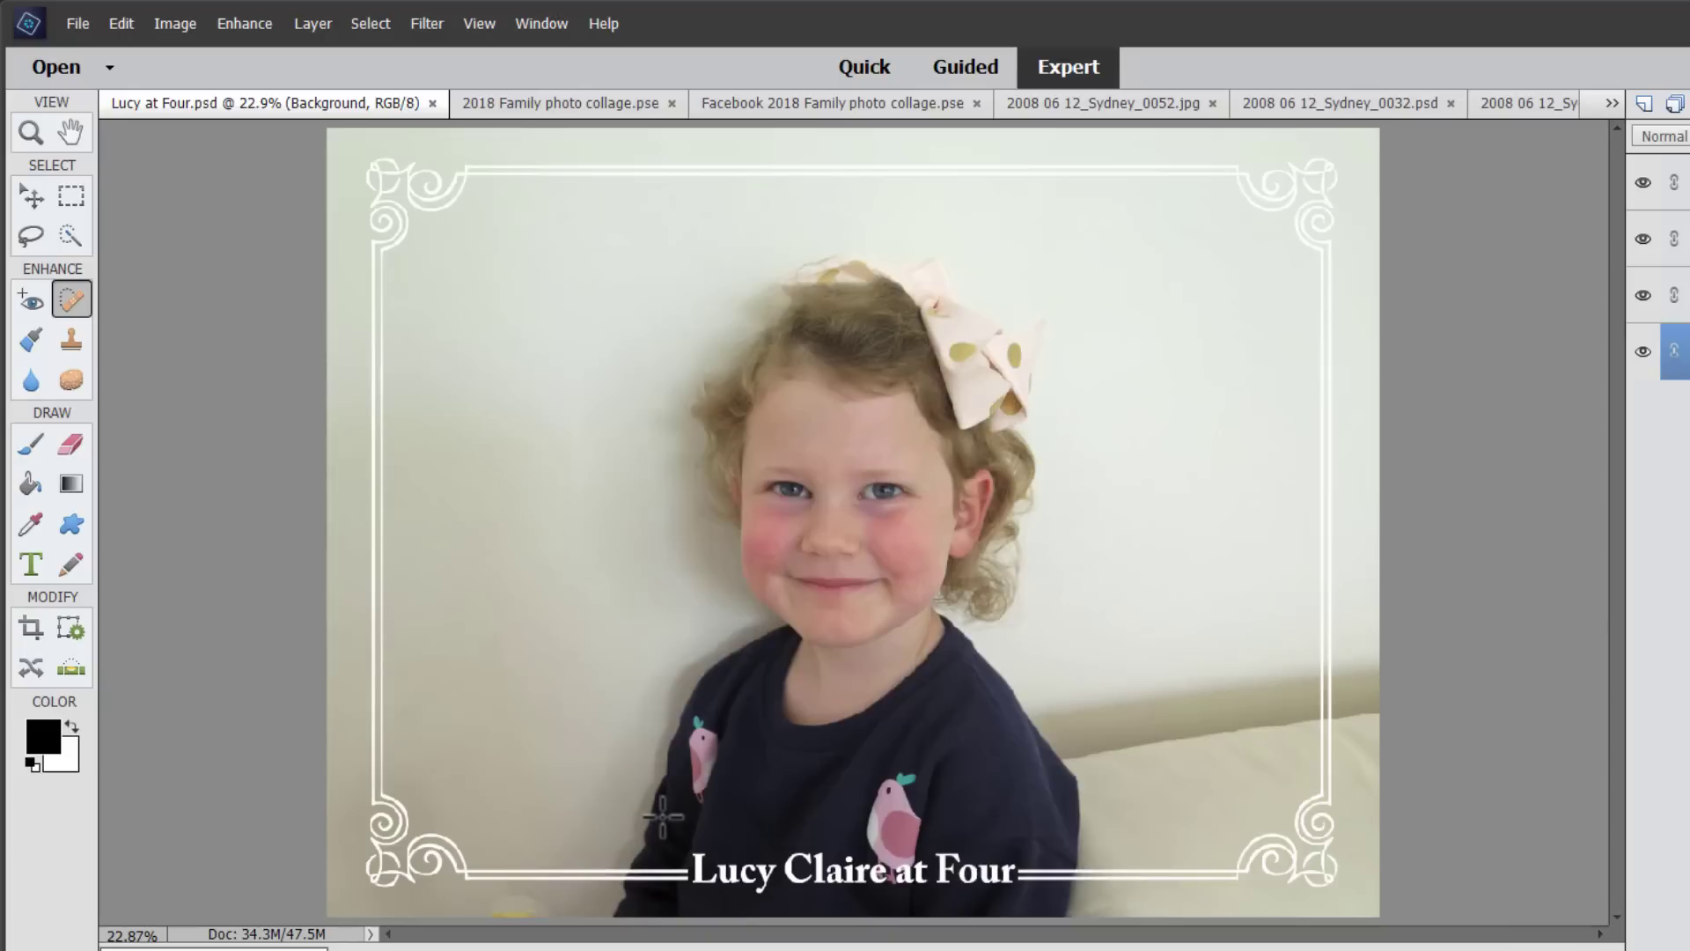
# - With the Type tool (T), select the whole caption along the bottom of the portrait
pyautogui.press('t')
pyautogui.click(740, 867)
pyautogui.moveTo(690, 867); pyautogui.dragTo(1010, 845)
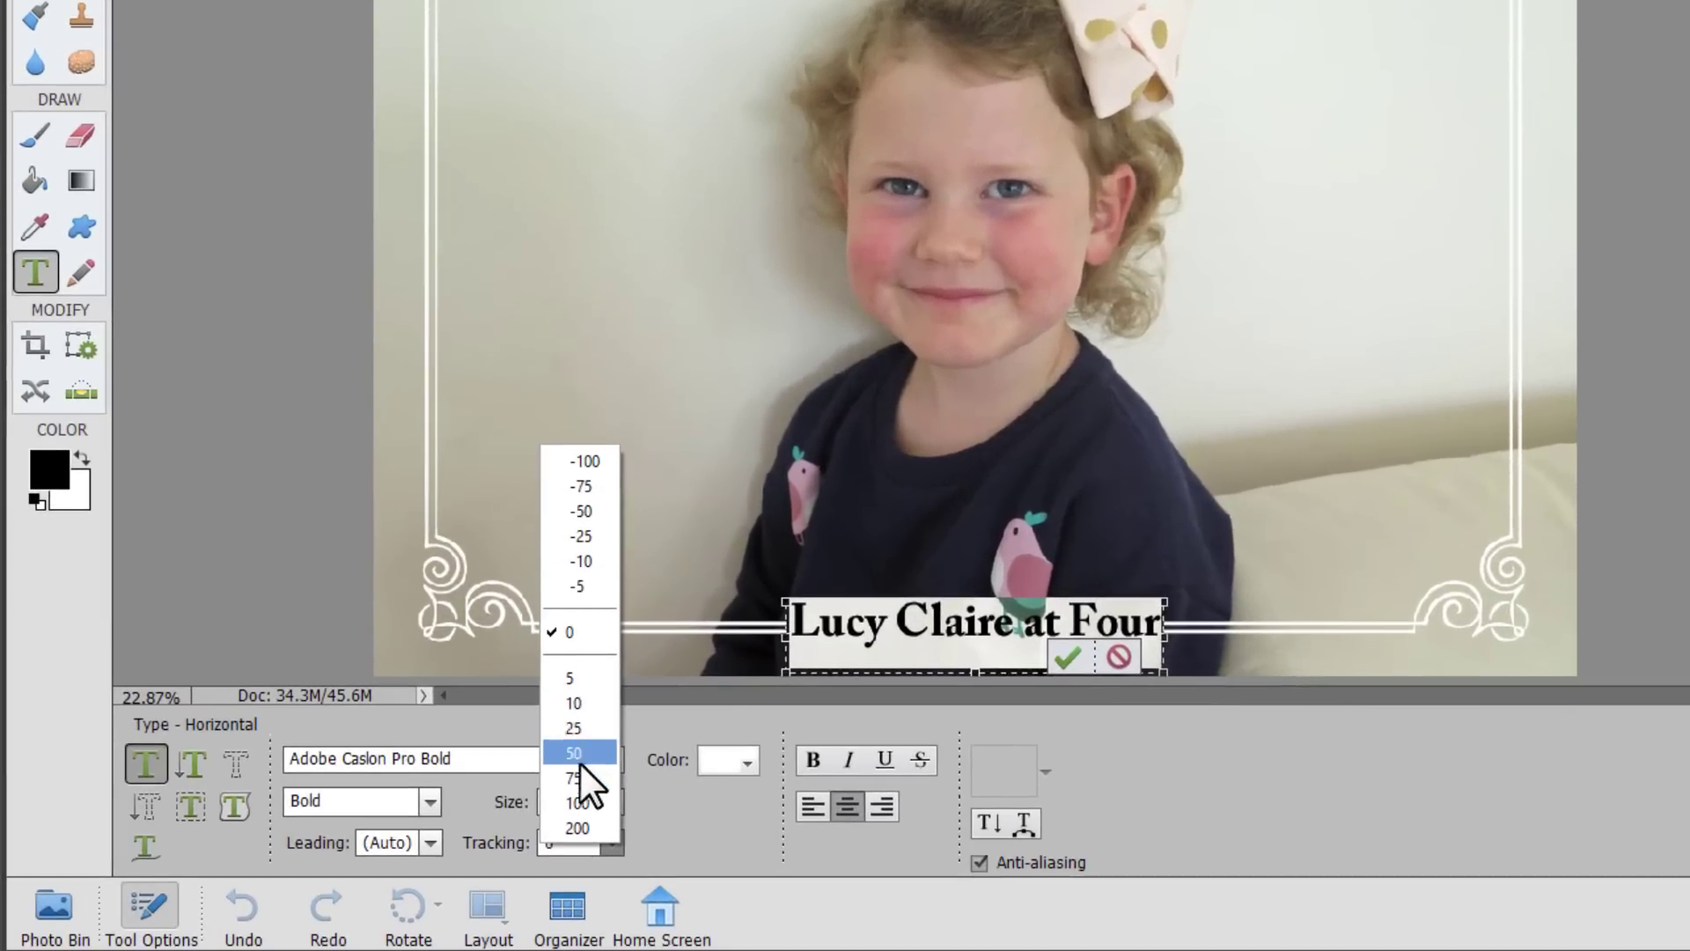
# - Try tracking values of 75 and 5 on the caption, then reset tracking to 0
pyautogui.click(573, 777)
pyautogui.click(612, 842)
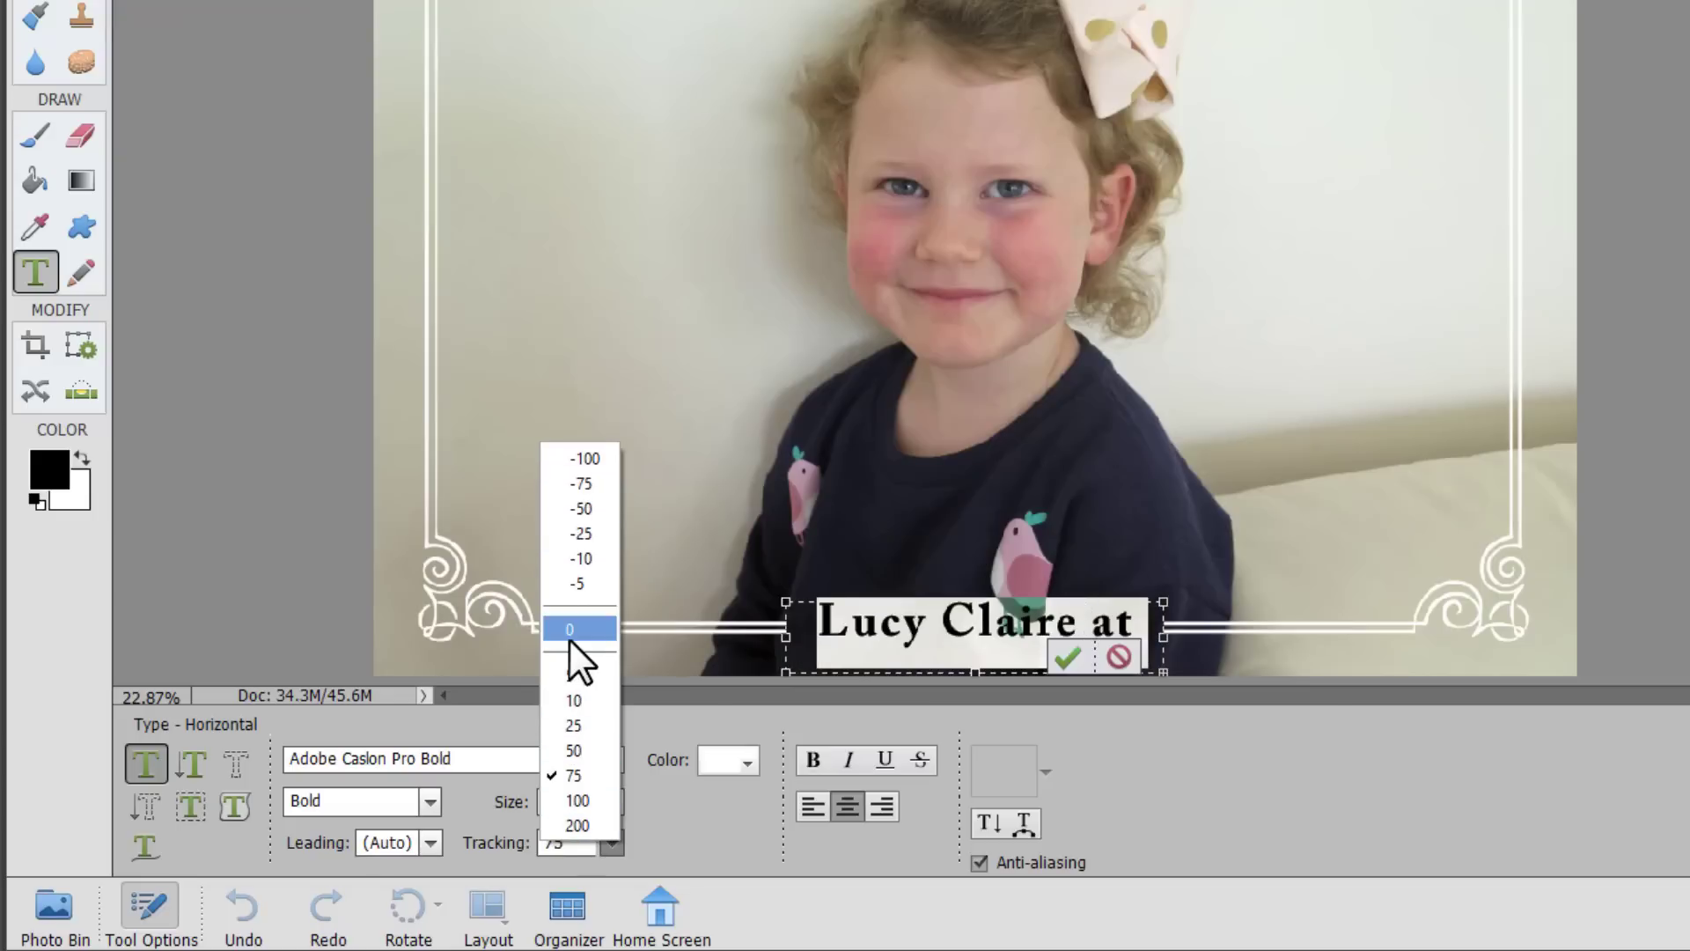
pyautogui.click(573, 678)
pyautogui.click(611, 842)
pyautogui.click(590, 636)
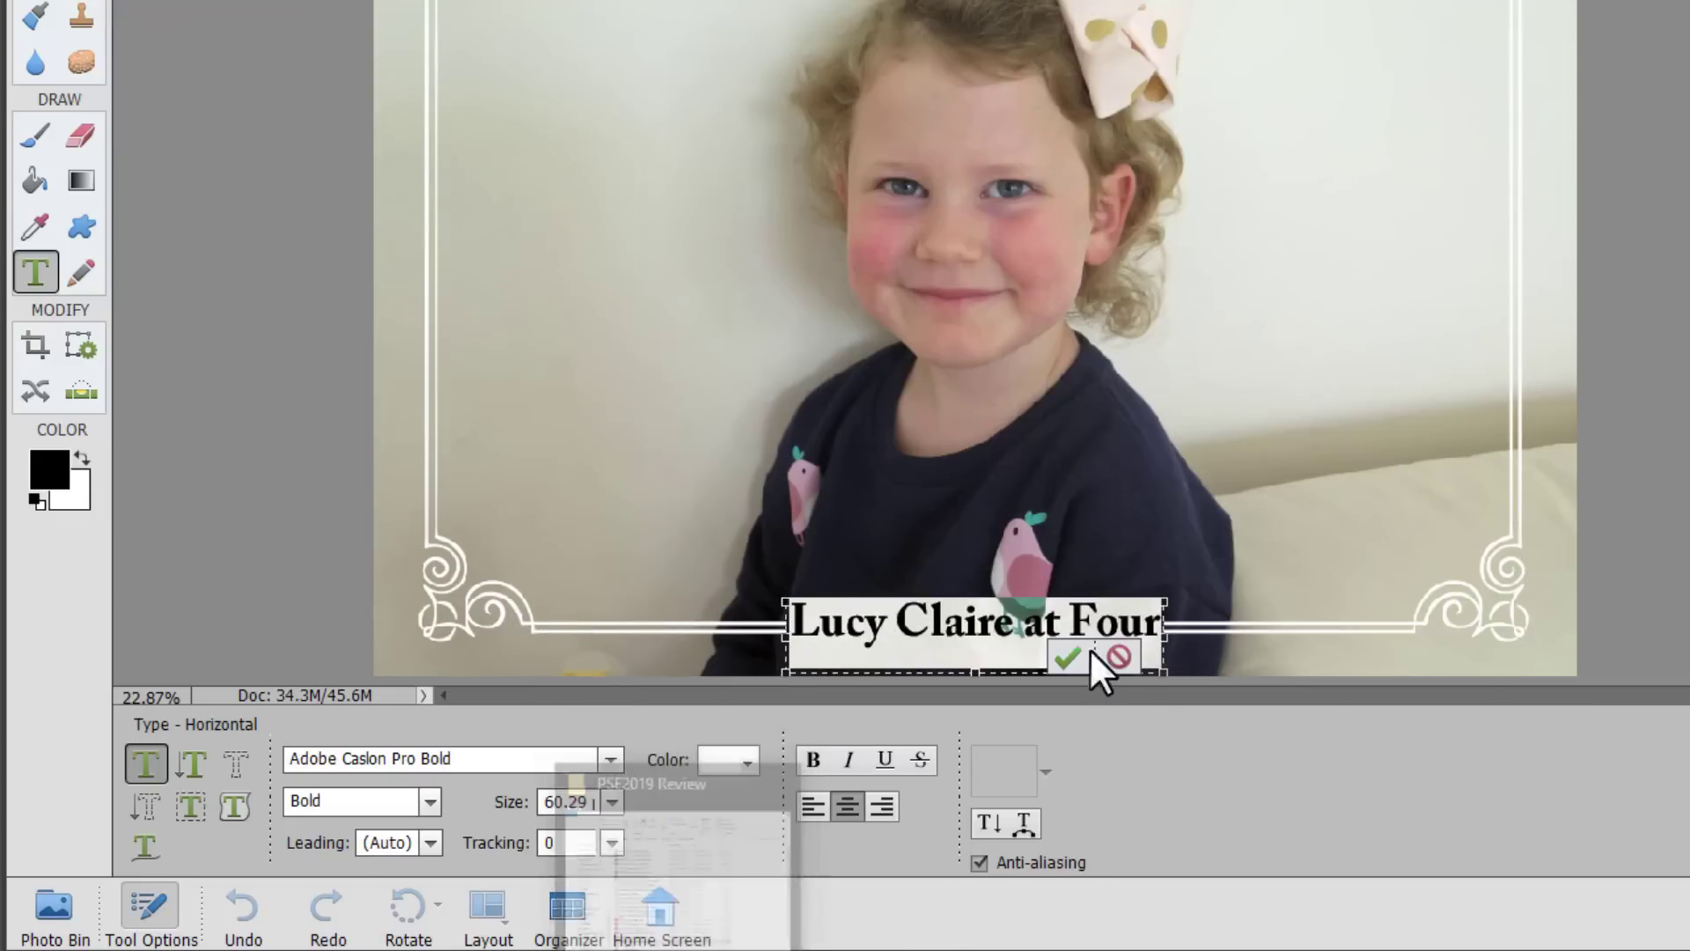